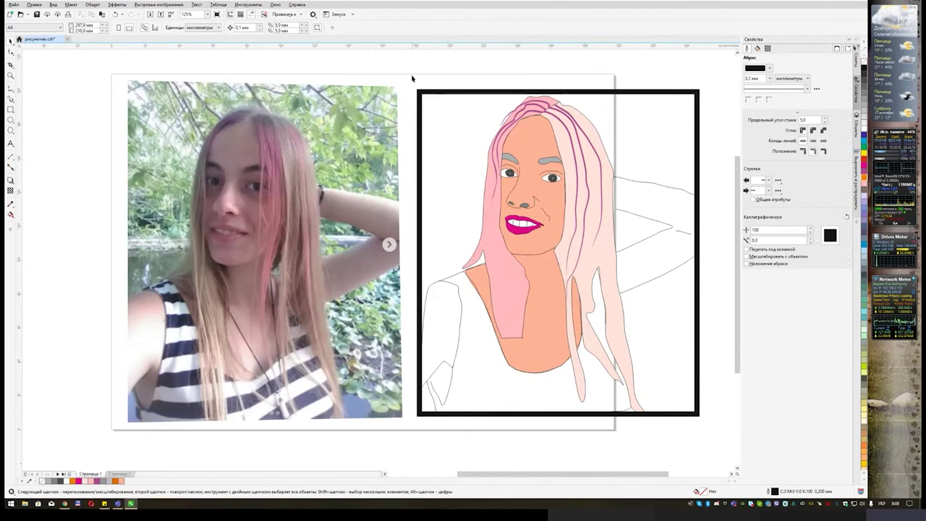
Delete the drawn vector portrait and its black frame beside the photo, and show the document's object list
{"action": "mouse_move", "coordinate": [411, 77]}
{"action": "left_mouse_down"}
{"action": "mouse_move", "coordinate": [653, 384]}
{"action": "mouse_move", "coordinate": [709, 436]}
{"action": "left_mouse_up"}
{"action": "key", "text": "Delete"}
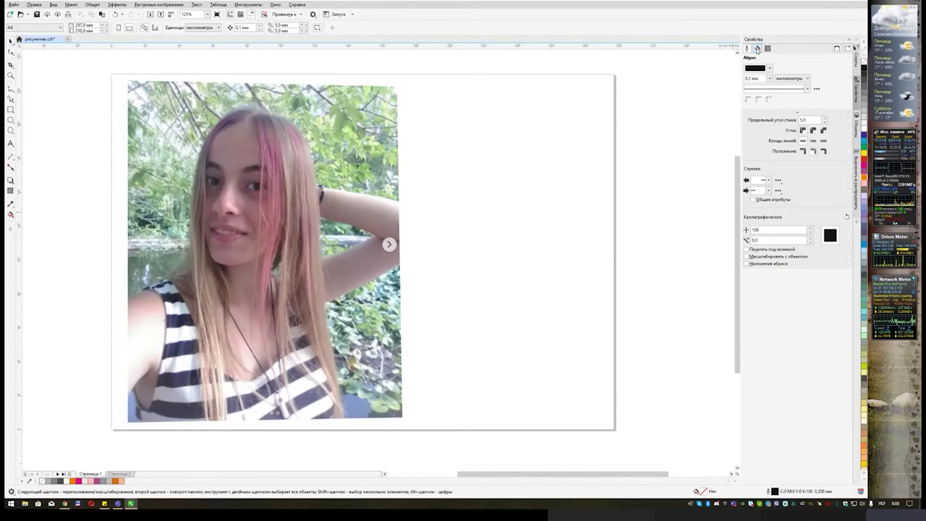
{"action": "key", "text": "alt+Return"}
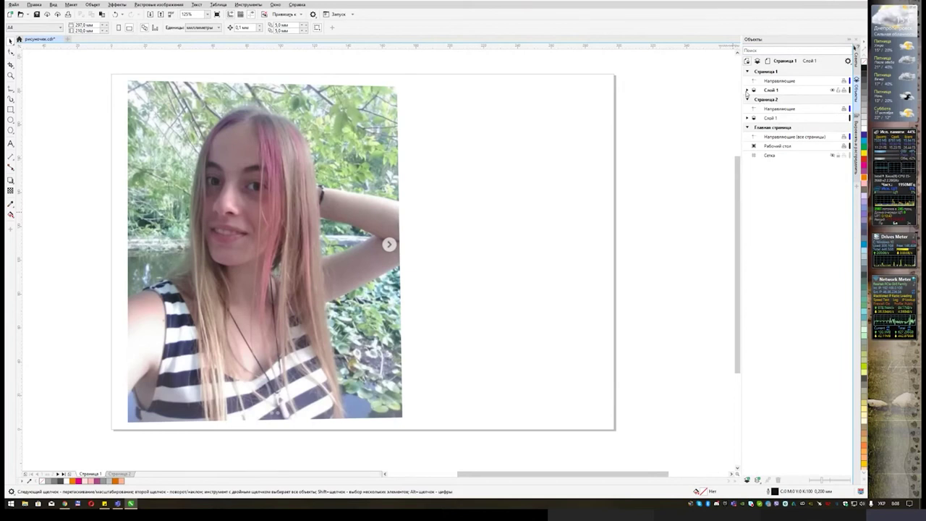
Unlock the photo bitmap on page 1's Слой 1 layer and shift it toward the middle of the page
{"action": "left_click", "coordinate": [749, 91]}
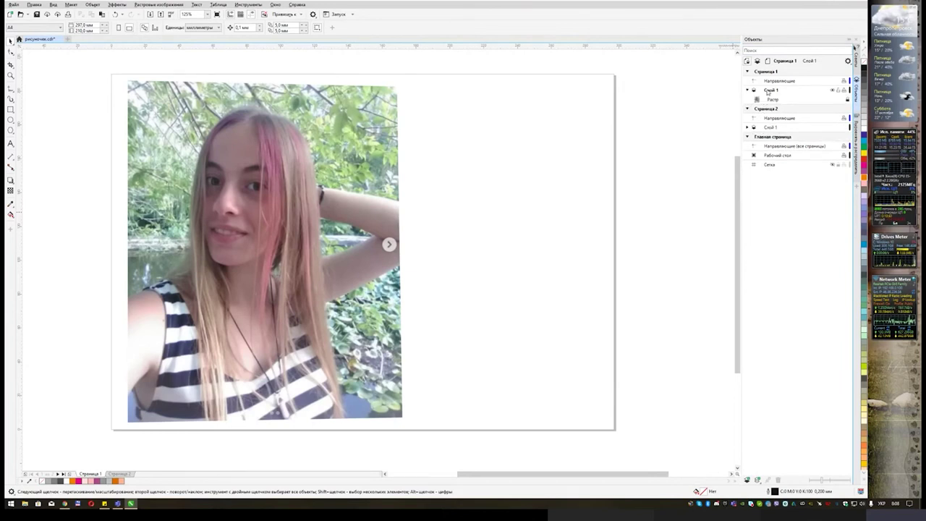
{"action": "left_click", "coordinate": [818, 100]}
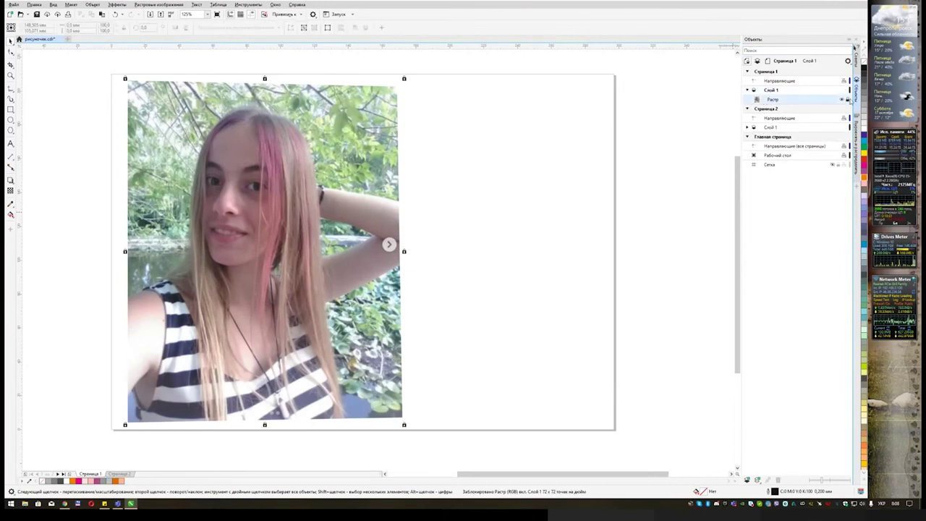
{"action": "left_click", "coordinate": [506, 180]}
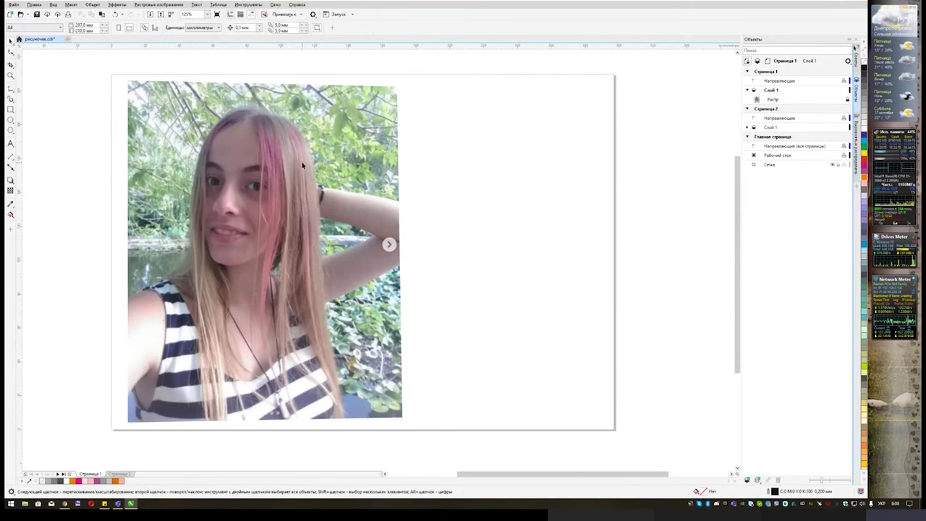
{"action": "right_click", "coordinate": [587, 119]}
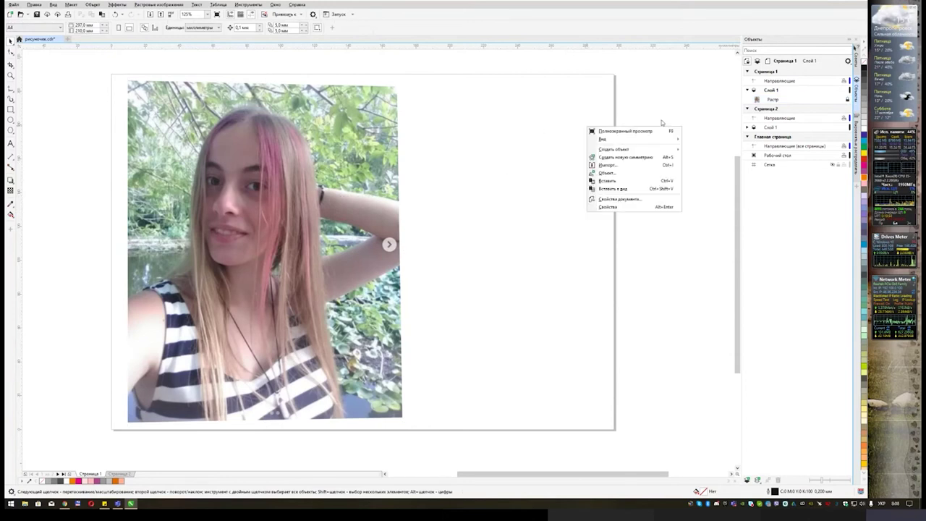
{"action": "left_click", "coordinate": [771, 110]}
{"action": "left_click", "coordinate": [782, 100]}
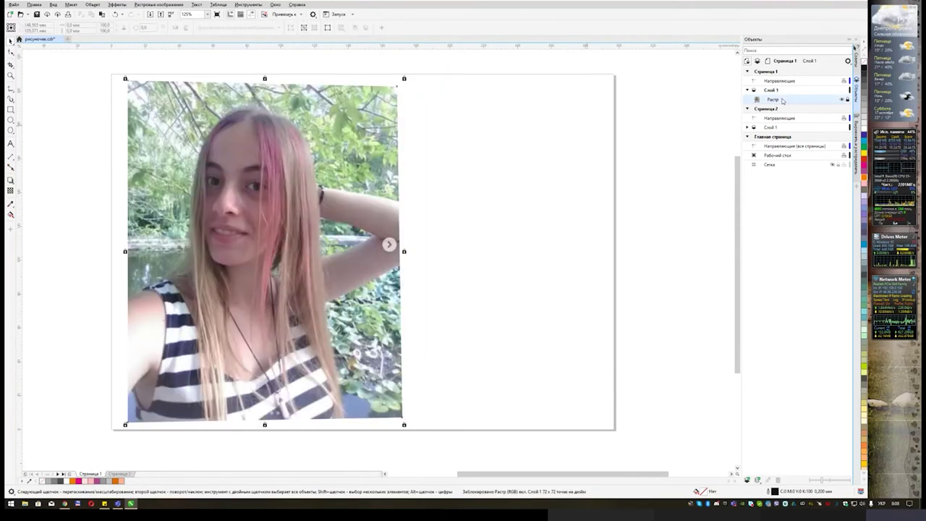
{"action": "right_click", "coordinate": [823, 102]}
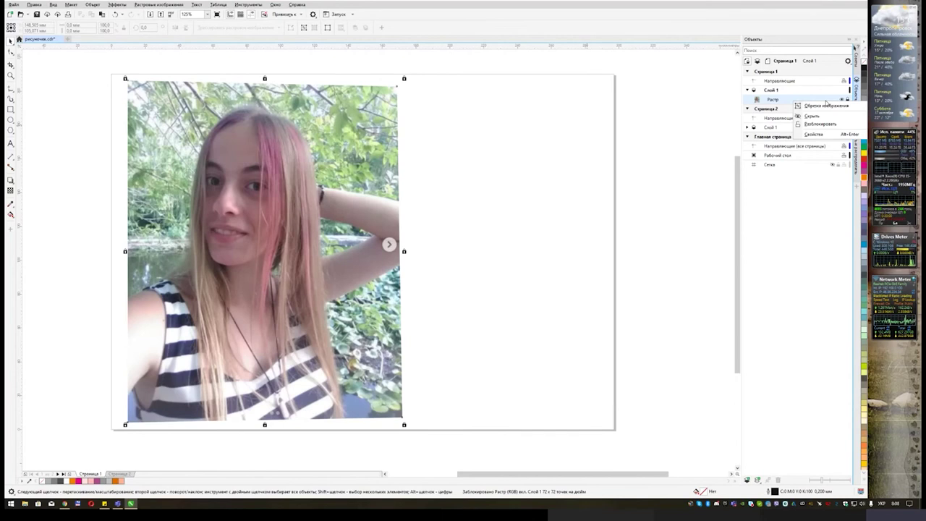
{"action": "left_click", "coordinate": [819, 123]}
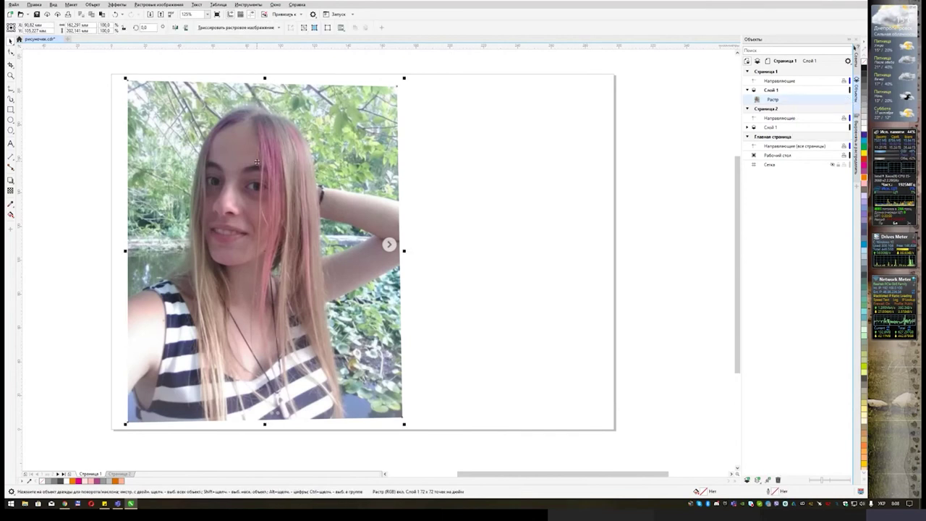
{"action": "left_click_drag", "start_coordinate": [256, 162], "coordinate": [300, 172]}
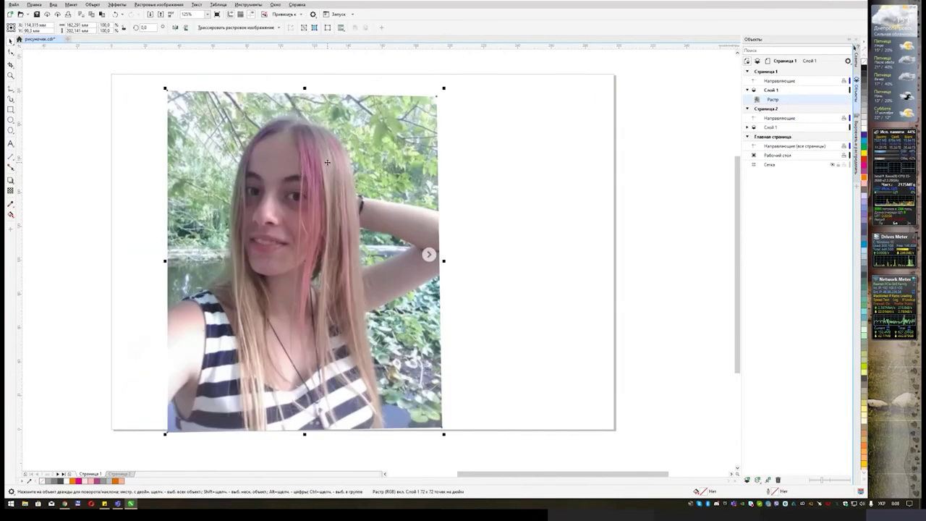
Reshape the photo's upper corner nodes with the Shape tool so its top edge is level and crops out the neighbouring images
{"action": "left_click", "coordinate": [10, 52]}
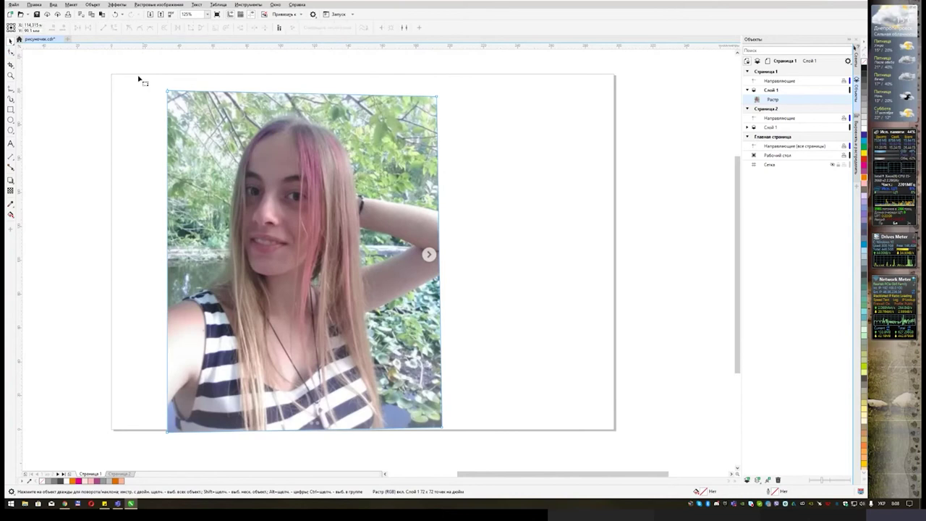
{"action": "left_click_drag", "start_coordinate": [138, 76], "coordinate": [416, 81]}
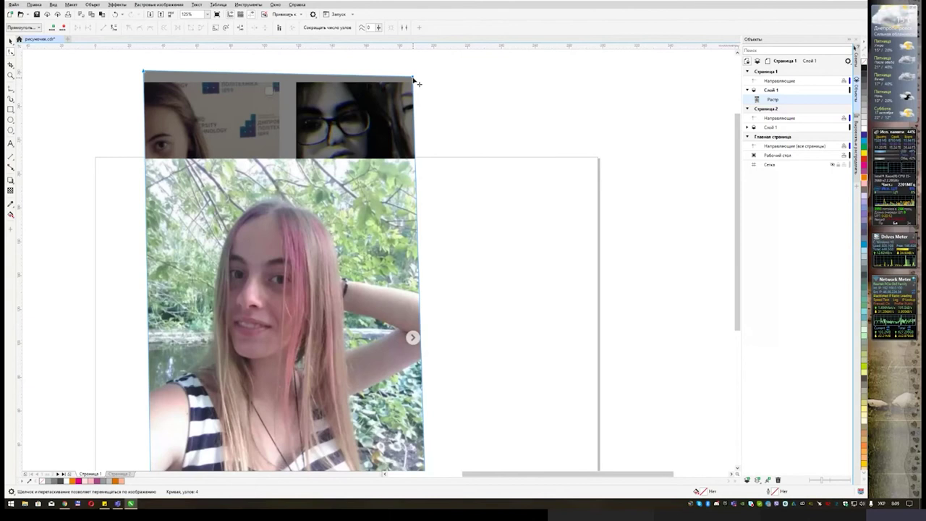
{"action": "left_click_drag", "start_coordinate": [124, 59], "coordinate": [474, 108]}
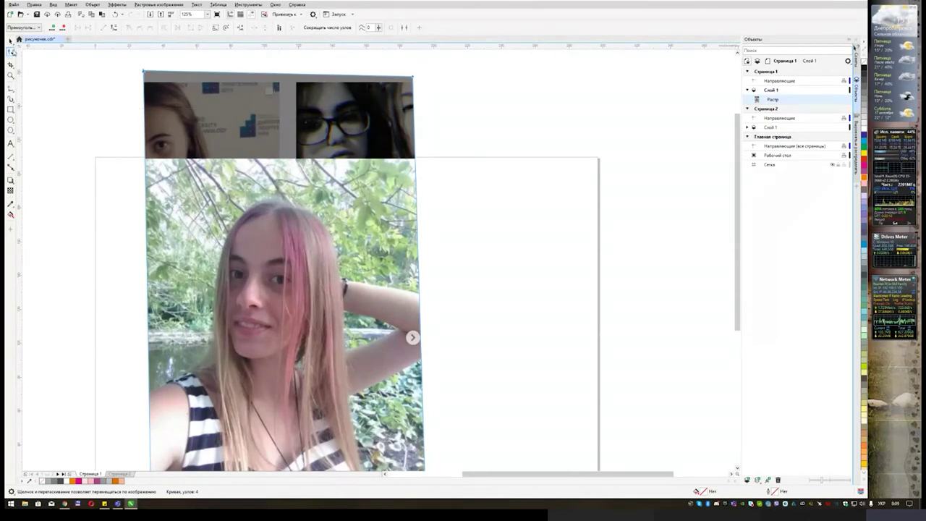
{"action": "left_click_drag", "start_coordinate": [417, 81], "coordinate": [427, 183]}
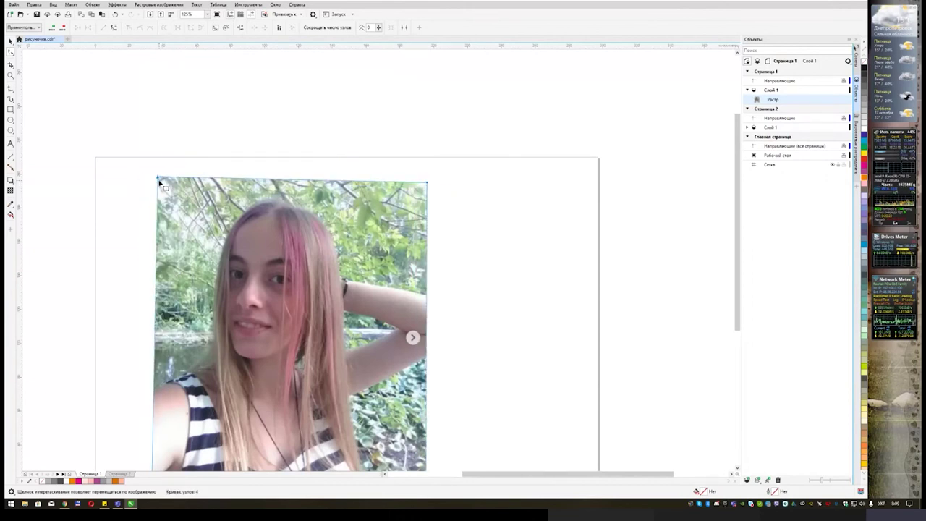
{"action": "left_click_drag", "start_coordinate": [157, 177], "coordinate": [152, 195]}
{"action": "left_click_drag", "start_coordinate": [421, 201], "coordinate": [423, 194]}
{"action": "left_click_drag", "start_coordinate": [409, 175], "coordinate": [424, 187]}
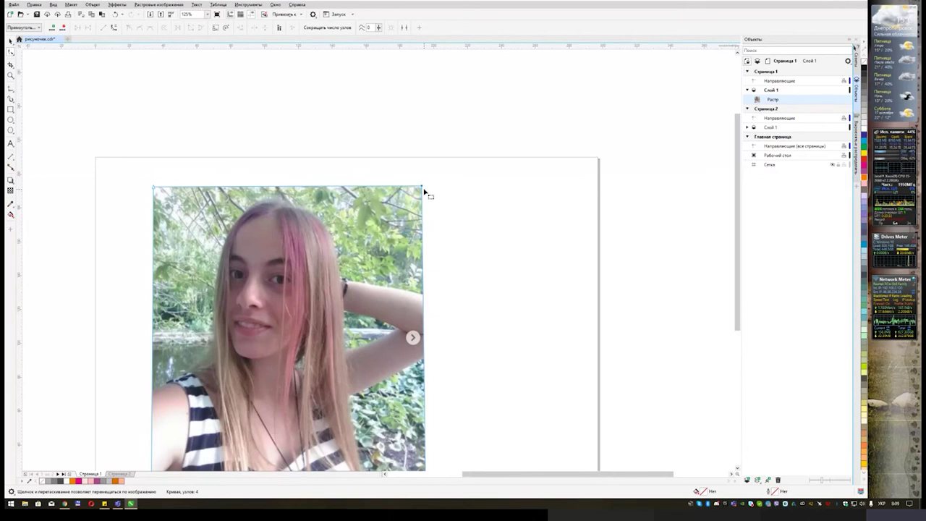
{"action": "left_click_drag", "start_coordinate": [471, 241], "coordinate": [449, 147]}
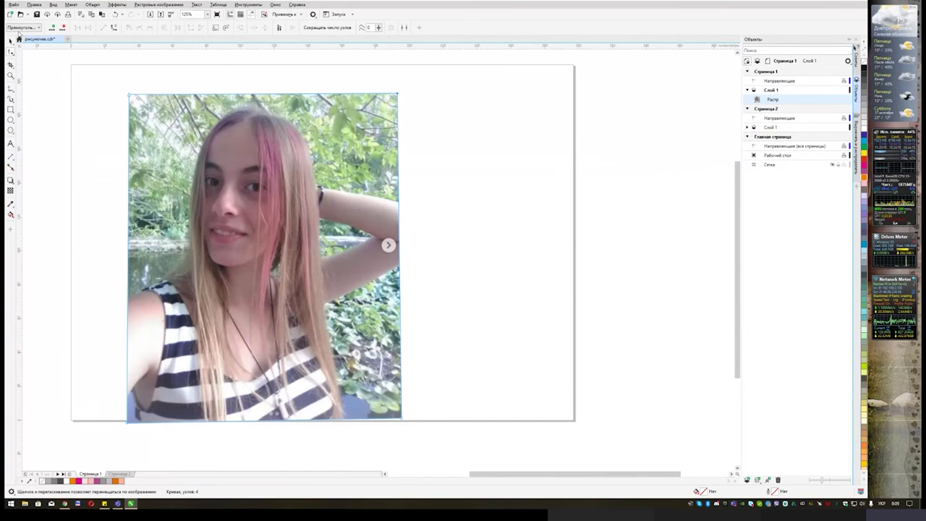
Reposition the cropped photo inside the left half of the page, leaving a narrow margin around it
{"action": "left_click", "coordinate": [11, 40]}
{"action": "left_click", "coordinate": [232, 165]}
{"action": "left_click_drag", "start_coordinate": [278, 159], "coordinate": [254, 139]}
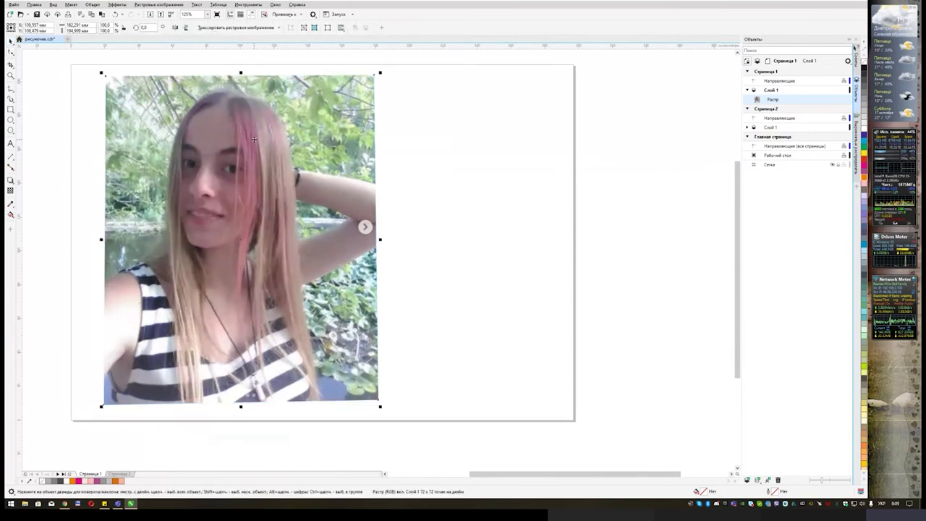
{"action": "left_click_drag", "start_coordinate": [459, 175], "coordinate": [480, 190]}
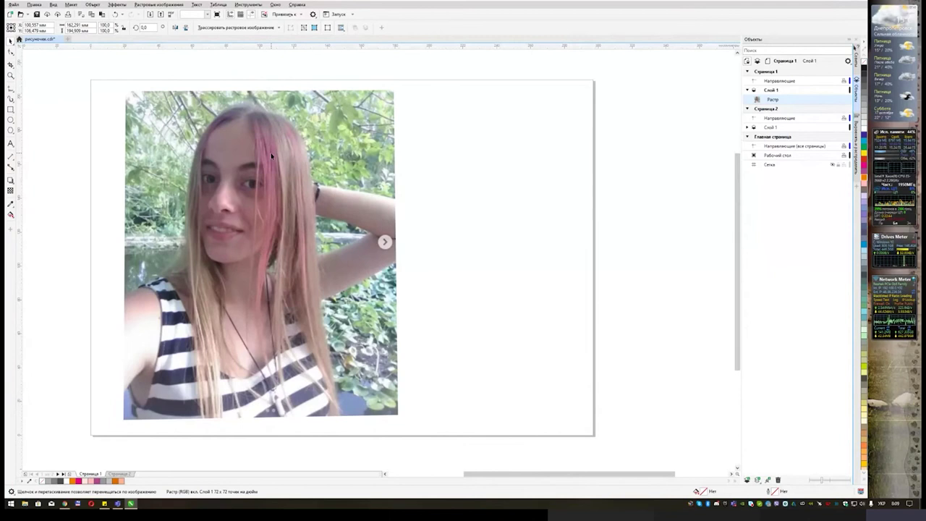
{"action": "mouse_move", "coordinate": [271, 155]}
{"action": "left_mouse_down"}
{"action": "mouse_move", "coordinate": [348, 151]}
{"action": "mouse_move", "coordinate": [258, 158]}
{"action": "left_mouse_up"}
{"action": "left_click_drag", "start_coordinate": [282, 160], "coordinate": [327, 158]}
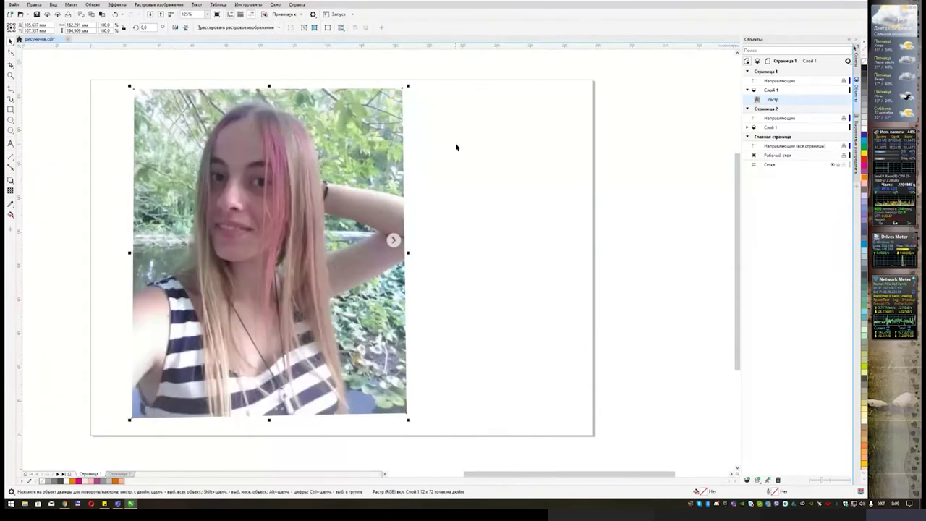
{"action": "left_click_drag", "start_coordinate": [455, 147], "coordinate": [472, 185]}
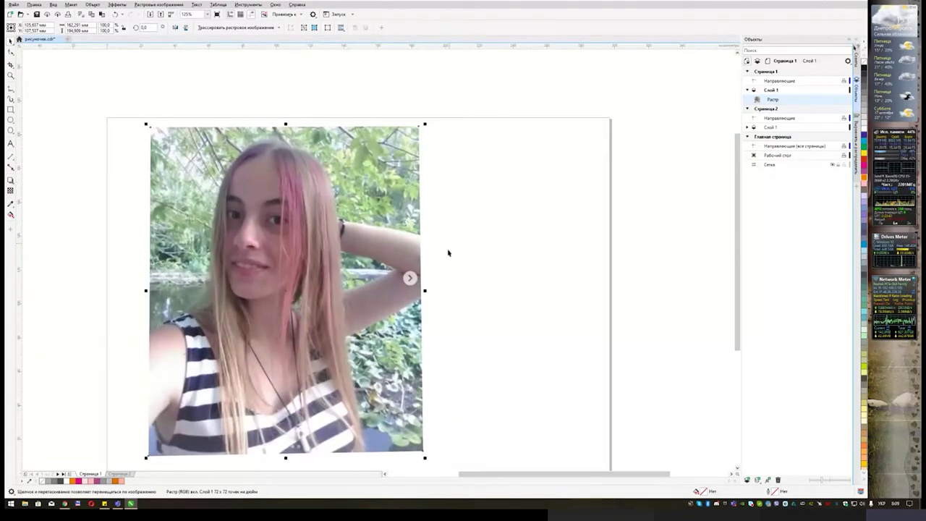
Lock the photo bitmap in its place on the page
{"action": "left_click", "coordinate": [11, 52]}
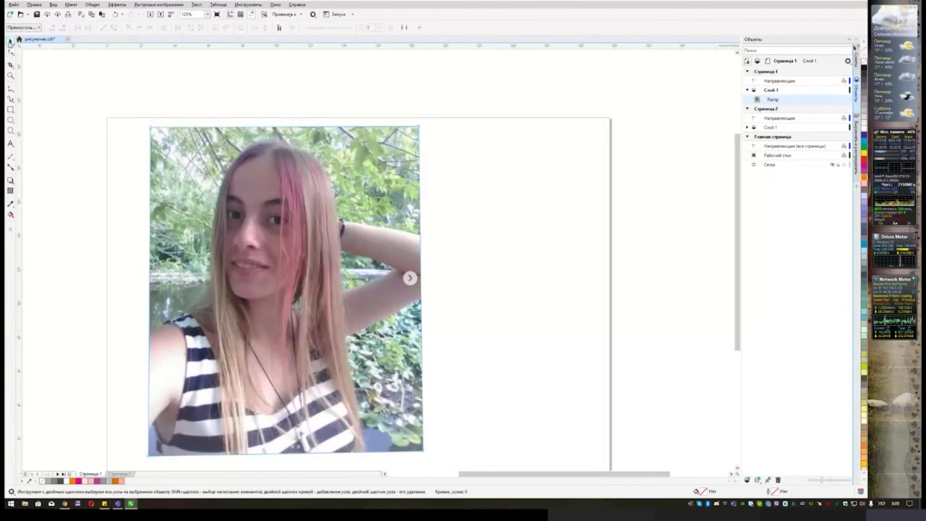
{"action": "left_click", "coordinate": [11, 42]}
{"action": "right_click", "coordinate": [337, 154]}
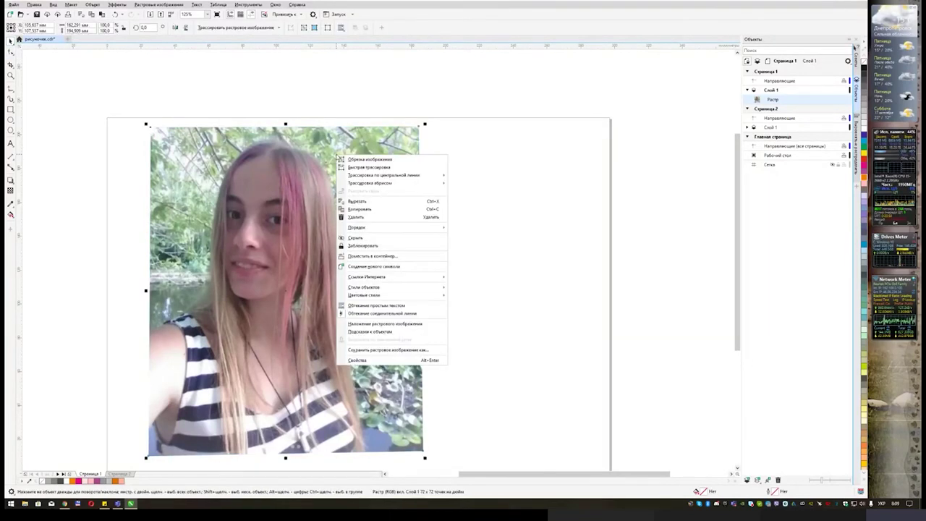
{"action": "left_click", "coordinate": [390, 247]}
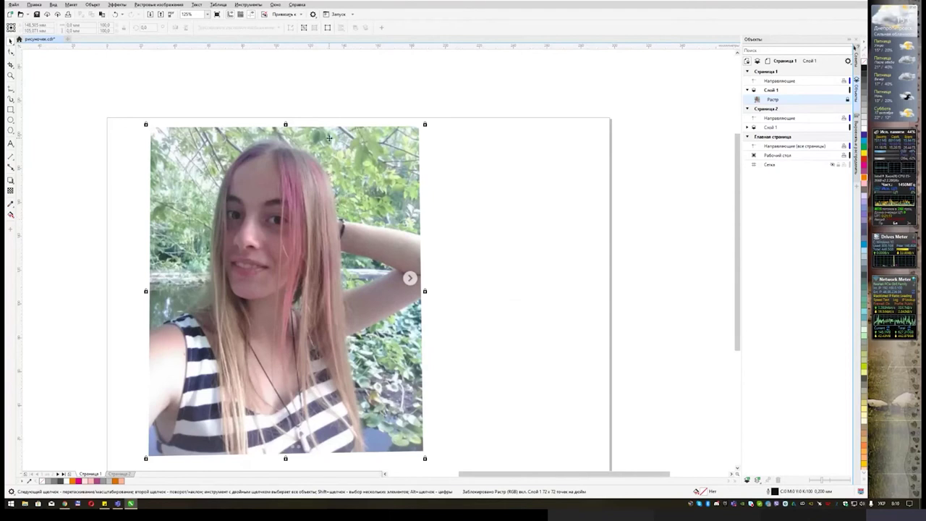
{"action": "right_click", "coordinate": [404, 140]}
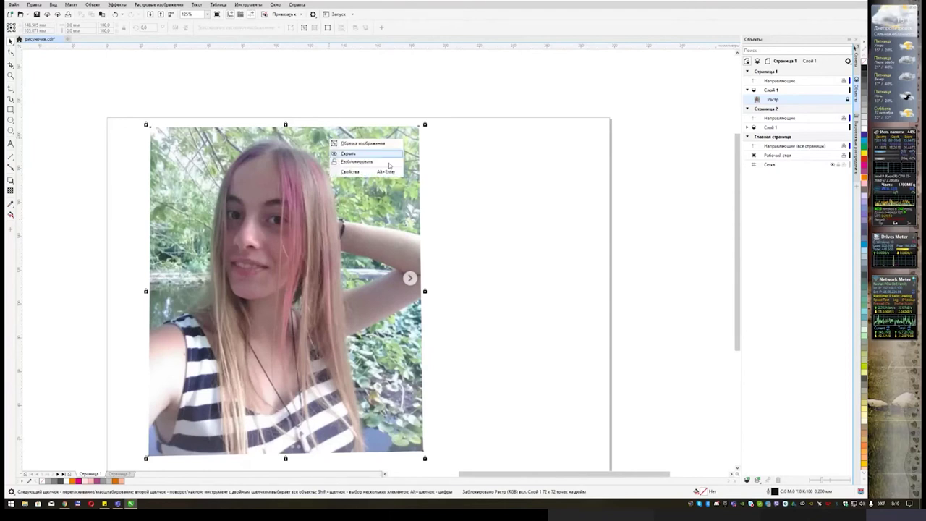
{"action": "left_click", "coordinate": [338, 102]}
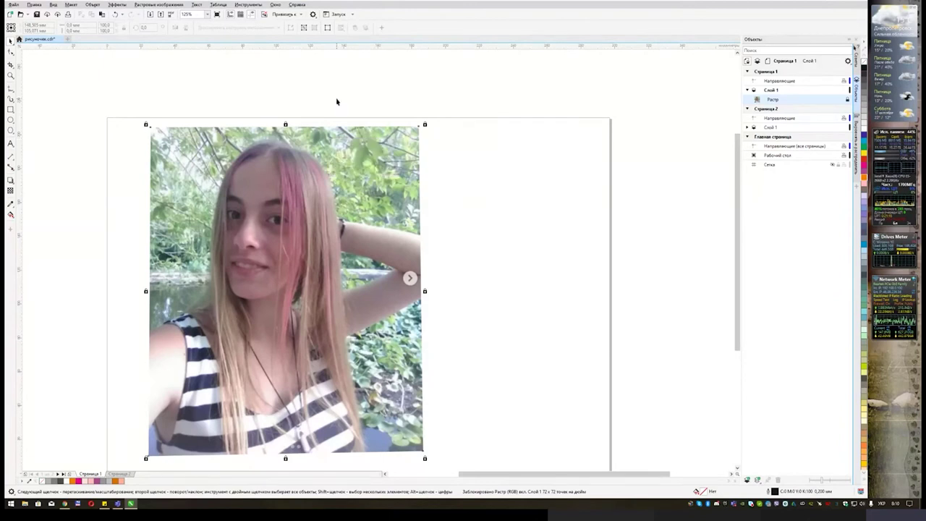
Trace the face with the Bézier tool as one closed outline, following the hairline, both cheeks and the chin
{"action": "left_click_drag", "start_coordinate": [337, 102], "coordinate": [347, 84]}
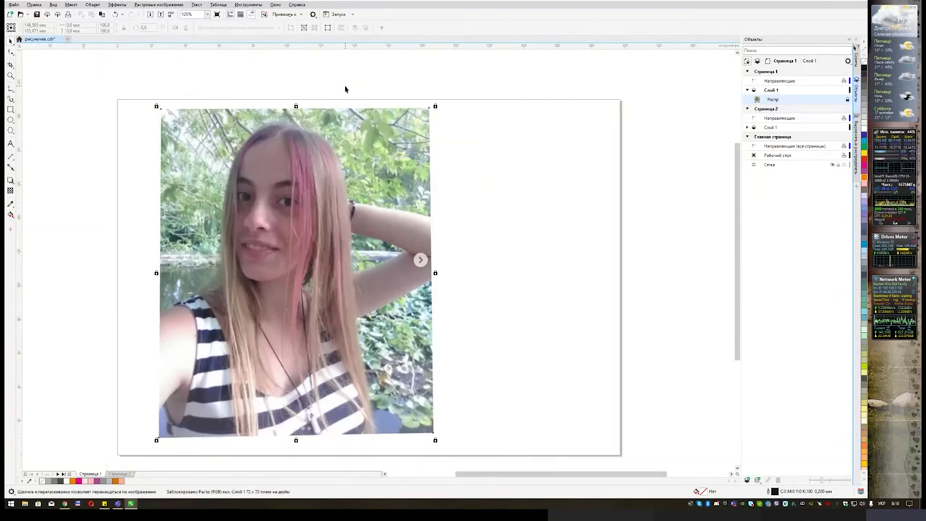
{"action": "left_click_drag", "start_coordinate": [306, 154], "coordinate": [322, 134]}
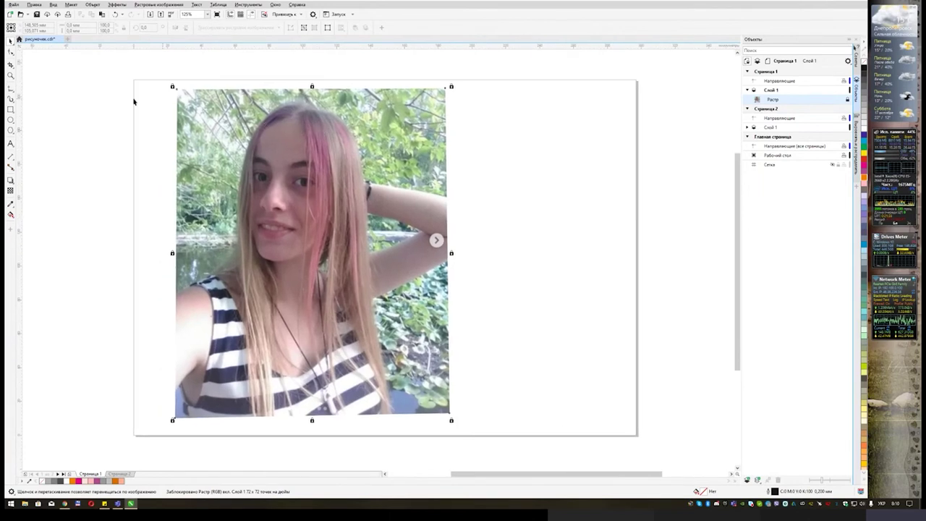
{"action": "scroll", "coordinate": [264, 104], "scroll_direction": "up", "scroll_amount": 2}
{"action": "scroll", "coordinate": [264, 103], "scroll_direction": "up", "scroll_amount": 2}
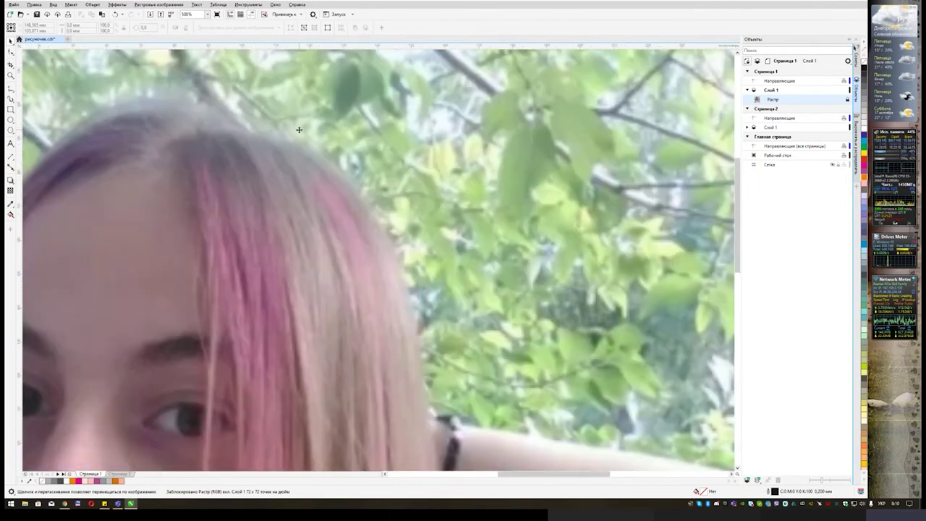
{"action": "scroll", "coordinate": [319, 146], "scroll_direction": "down", "scroll_amount": 2}
{"action": "left_click_drag", "start_coordinate": [318, 145], "coordinate": [344, 107]}
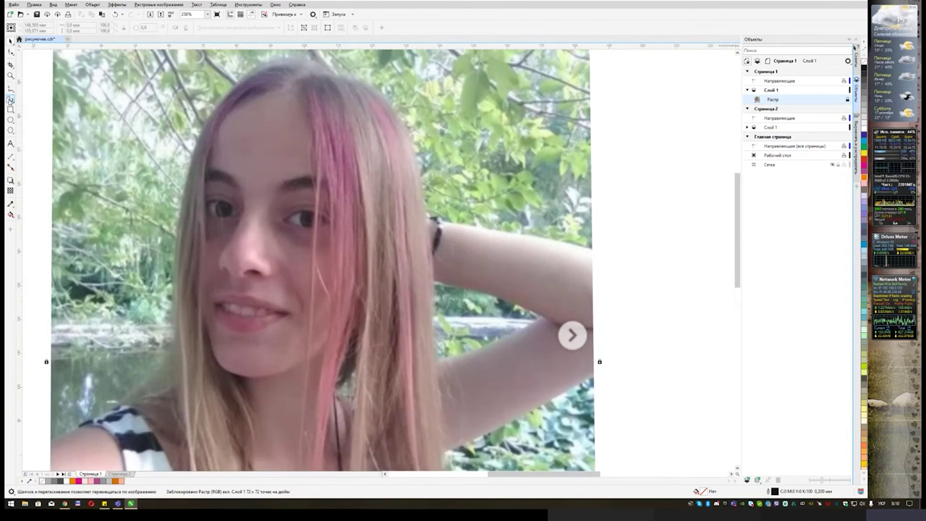
{"action": "left_click", "coordinate": [10, 90]}
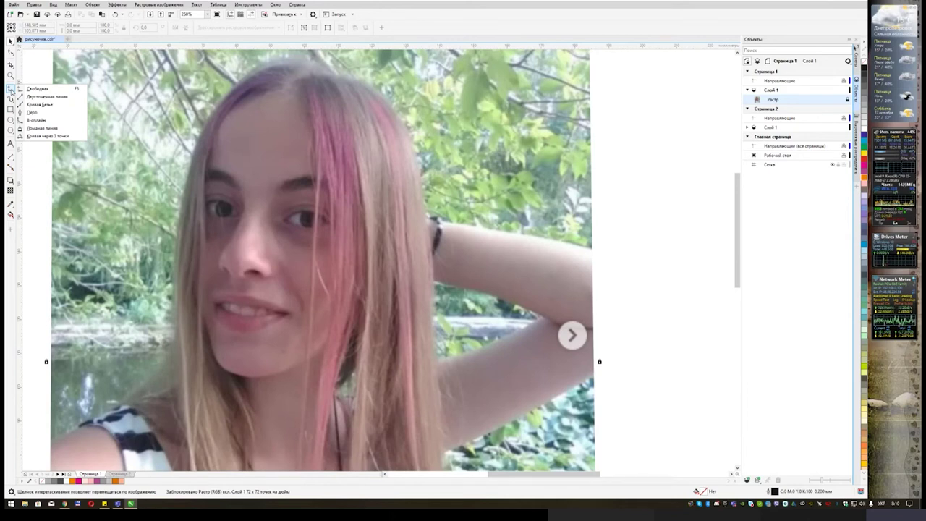
{"action": "left_click", "coordinate": [36, 105]}
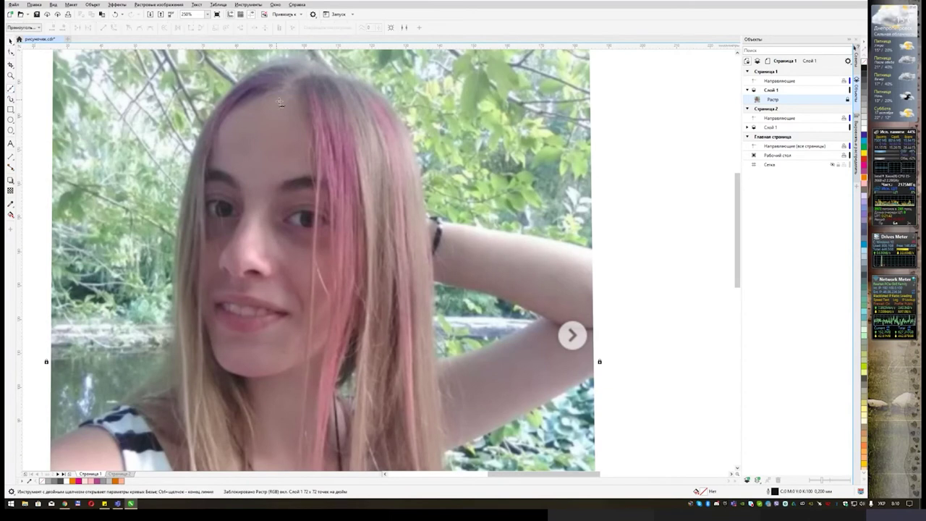
{"action": "left_click_drag", "start_coordinate": [301, 138], "coordinate": [315, 114]}
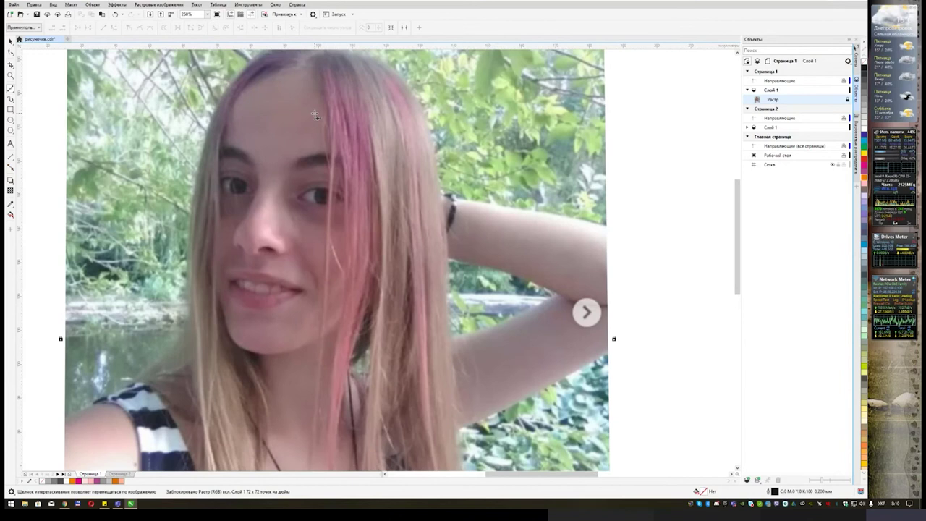
{"action": "left_click_drag", "start_coordinate": [317, 95], "coordinate": [323, 109]}
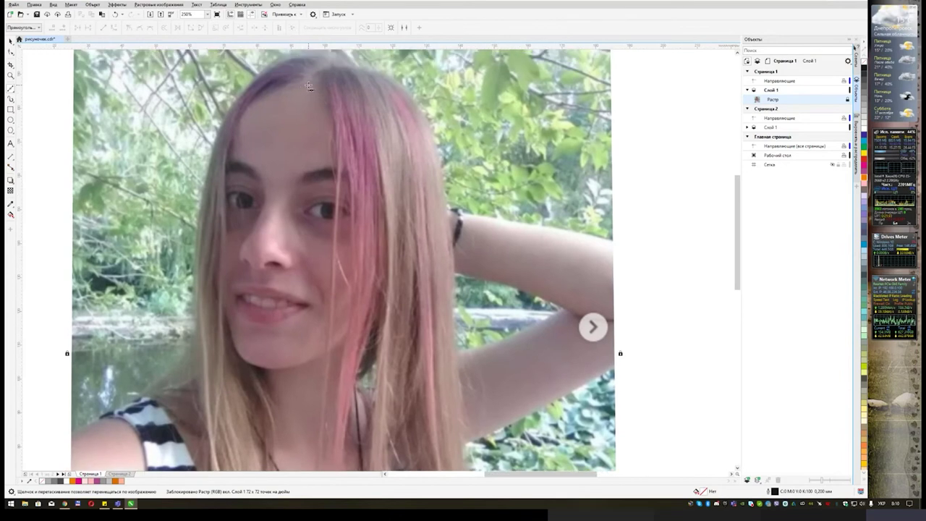
{"action": "mouse_move", "coordinate": [310, 86]}
{"action": "left_mouse_down"}
{"action": "mouse_move", "coordinate": [247, 111]}
{"action": "mouse_move", "coordinate": [233, 128]}
{"action": "mouse_move", "coordinate": [224, 181]}
{"action": "left_mouse_up"}
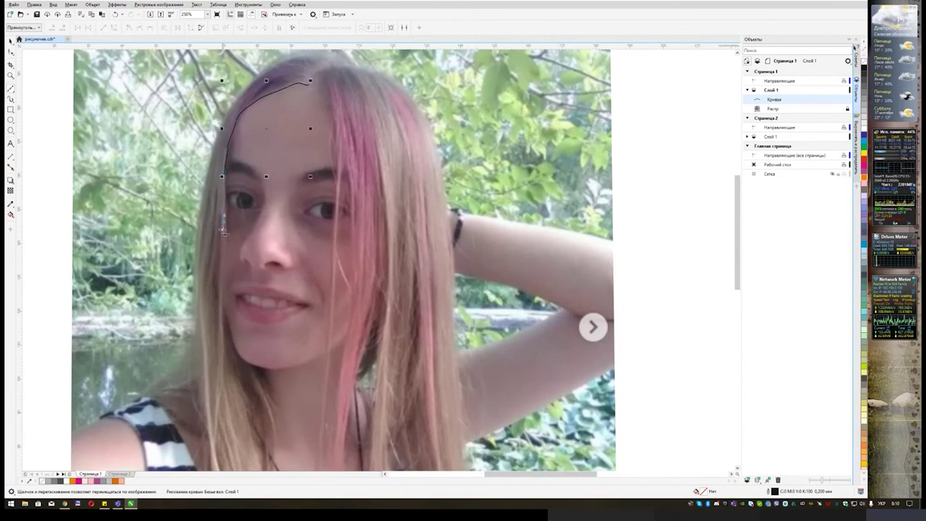
{"action": "mouse_move", "coordinate": [220, 257]}
{"action": "left_mouse_down"}
{"action": "mouse_move", "coordinate": [237, 353]}
{"action": "mouse_move", "coordinate": [284, 369]}
{"action": "mouse_move", "coordinate": [328, 354]}
{"action": "mouse_move", "coordinate": [346, 336]}
{"action": "mouse_move", "coordinate": [355, 317]}
{"action": "mouse_move", "coordinate": [356, 249]}
{"action": "left_mouse_up"}
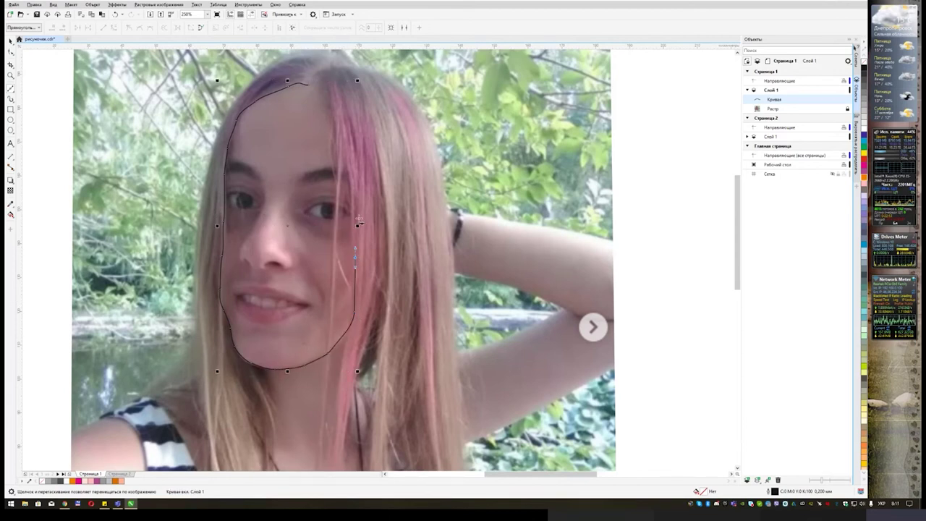
{"action": "mouse_move", "coordinate": [353, 155]}
{"action": "left_mouse_down"}
{"action": "mouse_move", "coordinate": [331, 91]}
{"action": "mouse_move", "coordinate": [312, 86]}
{"action": "left_mouse_up"}
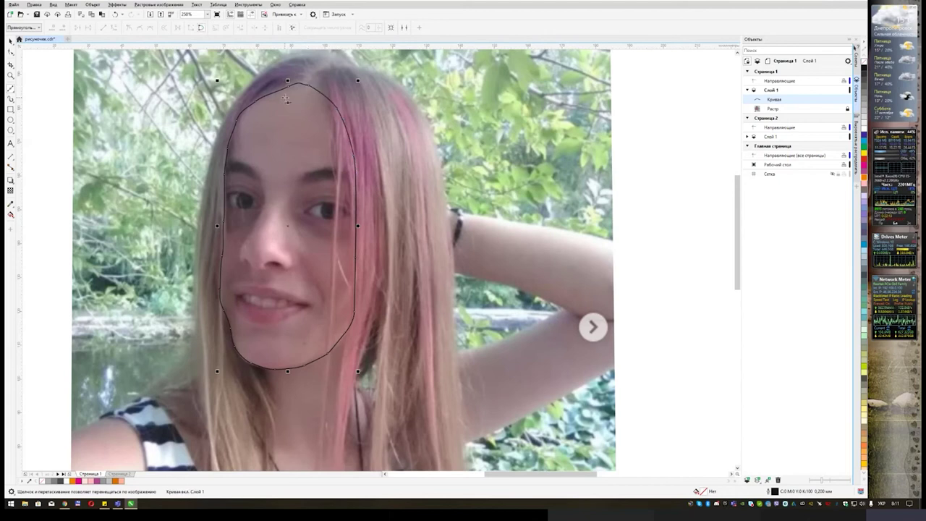
Smooth the top of the face outline at the hair parting by adjusting its node handles with the Shape tool
{"action": "key", "text": "F10"}
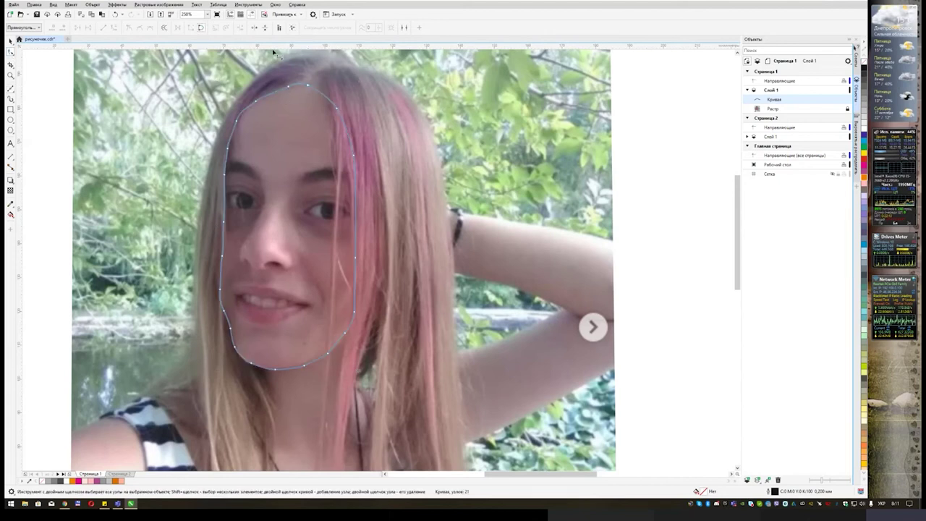
{"action": "scroll", "coordinate": [304, 73], "scroll_direction": "up", "scroll_amount": 4}
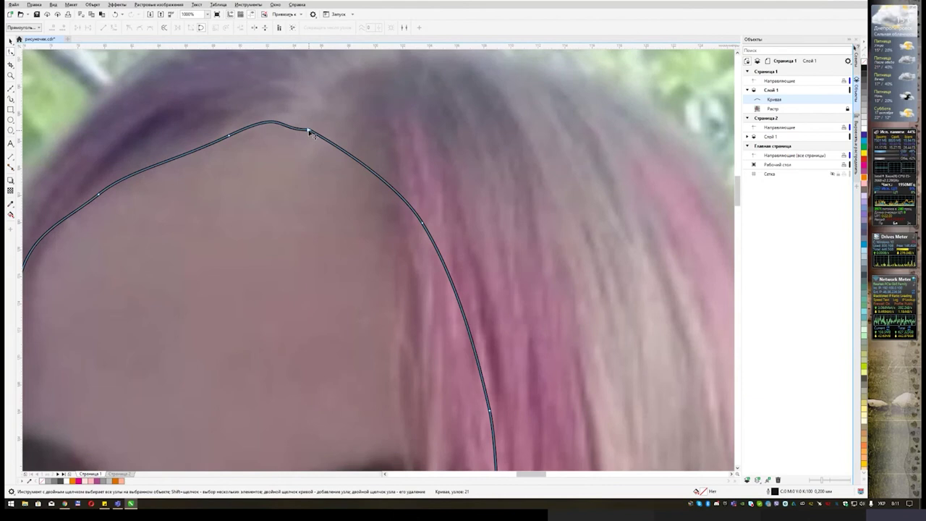
{"action": "left_click", "coordinate": [308, 131]}
{"action": "left_click_drag", "start_coordinate": [277, 134], "coordinate": [310, 140]}
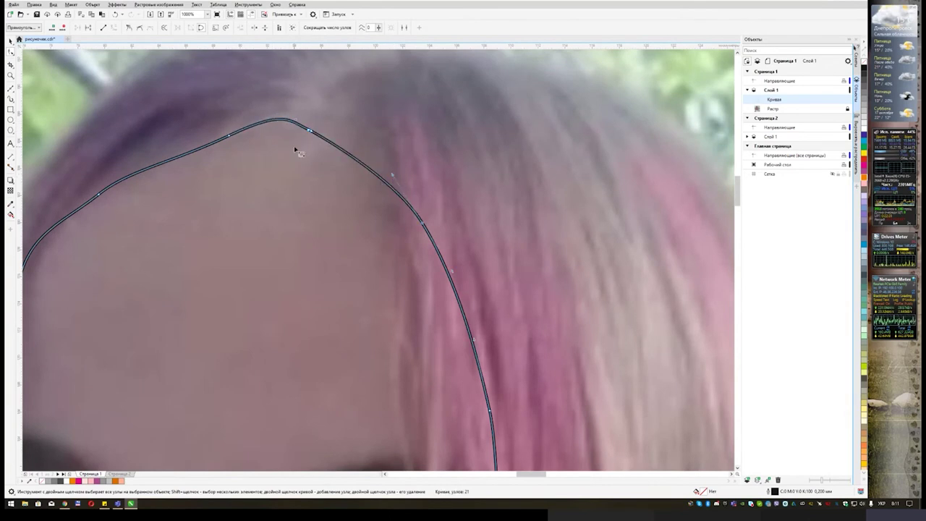
{"action": "scroll", "coordinate": [294, 149], "scroll_direction": "down", "scroll_amount": 4}
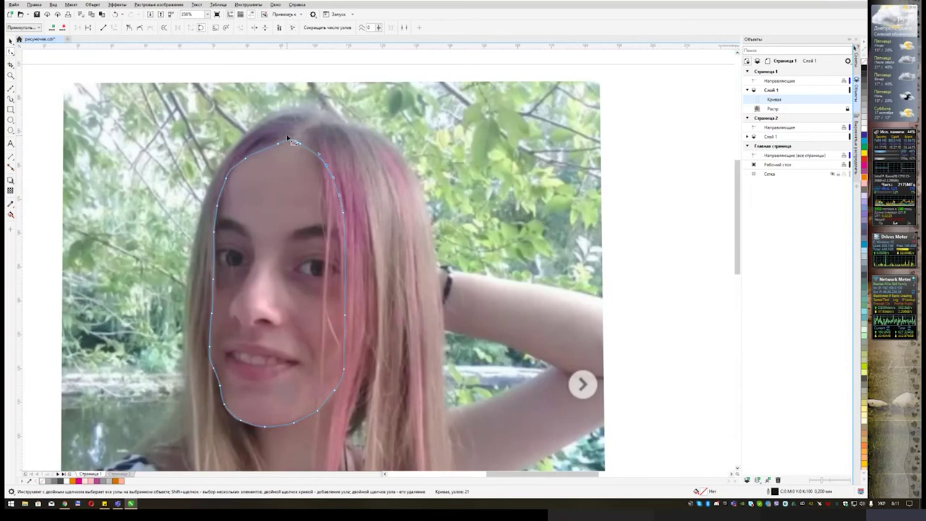
{"action": "scroll", "coordinate": [307, 149], "scroll_direction": "up", "scroll_amount": 2}
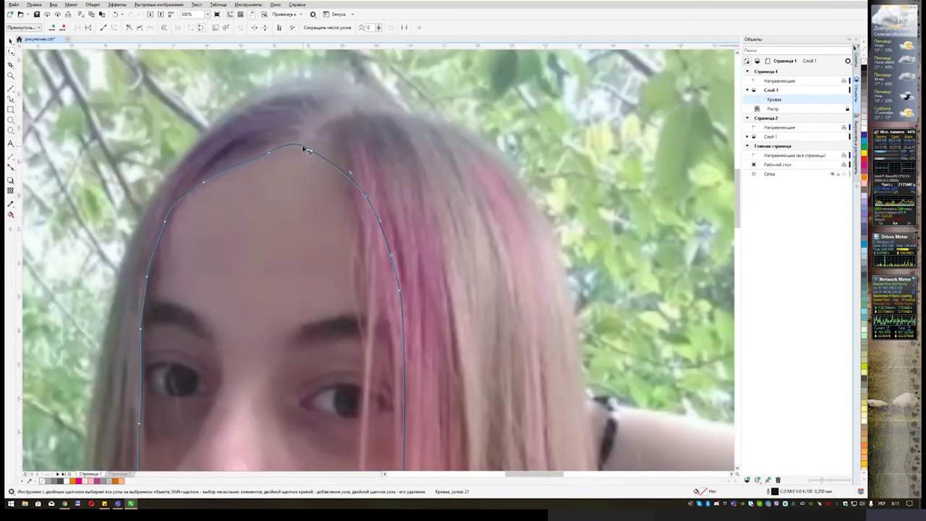
{"action": "left_click_drag", "start_coordinate": [304, 148], "coordinate": [310, 117]}
{"action": "left_click", "coordinate": [334, 147]}
{"action": "scroll", "coordinate": [332, 122], "scroll_direction": "down", "scroll_amount": 1}
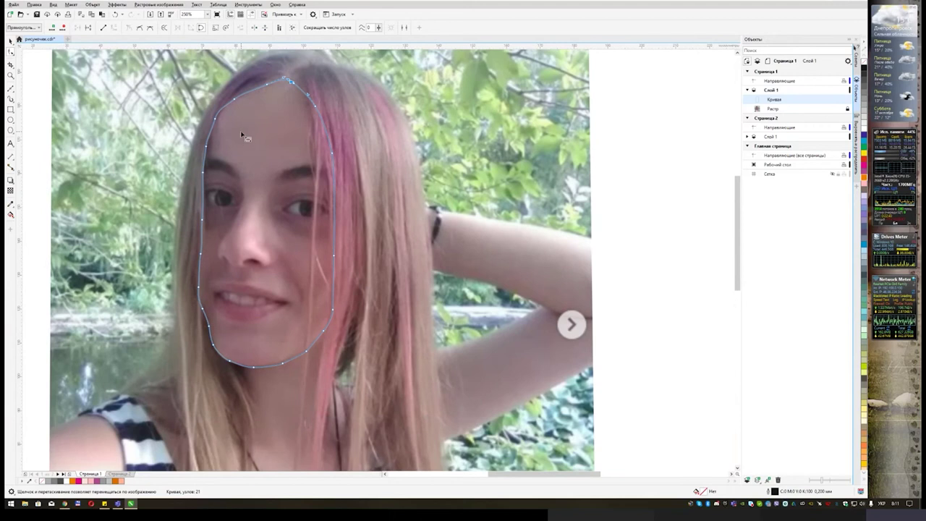
Trace the upper edge of the left-hand eyebrow with the Bézier tool, from its inner end to the face outline
{"action": "left_click", "coordinate": [11, 88]}
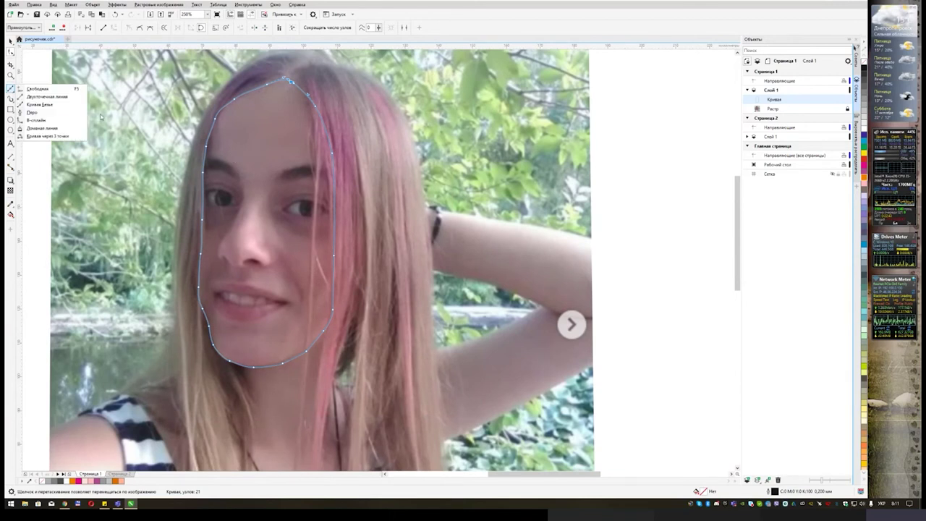
{"action": "left_click", "coordinate": [54, 104]}
{"action": "scroll", "coordinate": [233, 176], "scroll_direction": "up", "scroll_amount": 2}
{"action": "scroll", "coordinate": [233, 176], "scroll_direction": "up", "scroll_amount": 3}
{"action": "scroll", "coordinate": [228, 148], "scroll_direction": "down", "scroll_amount": 4}
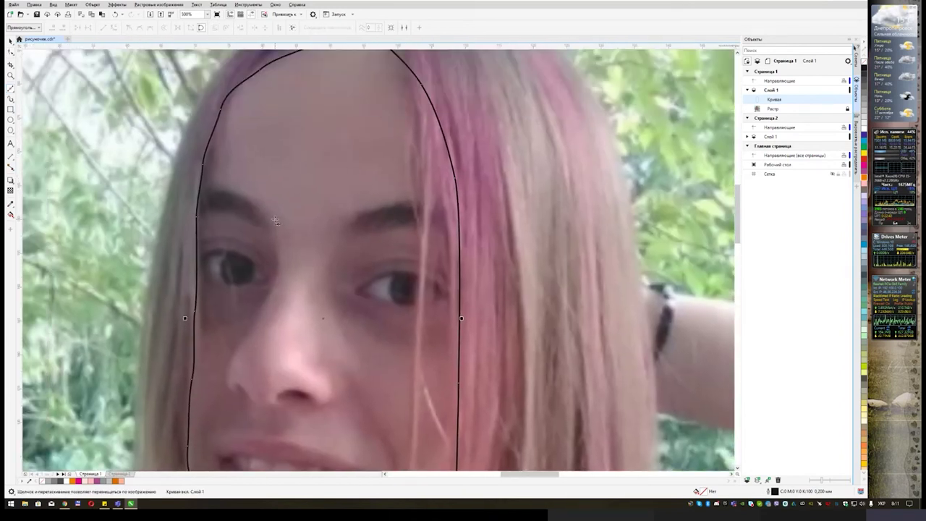
{"action": "mouse_move", "coordinate": [267, 223]}
{"action": "left_mouse_down"}
{"action": "mouse_move", "coordinate": [245, 196]}
{"action": "mouse_move", "coordinate": [223, 190]}
{"action": "left_mouse_up"}
{"action": "left_click", "coordinate": [197, 187]}
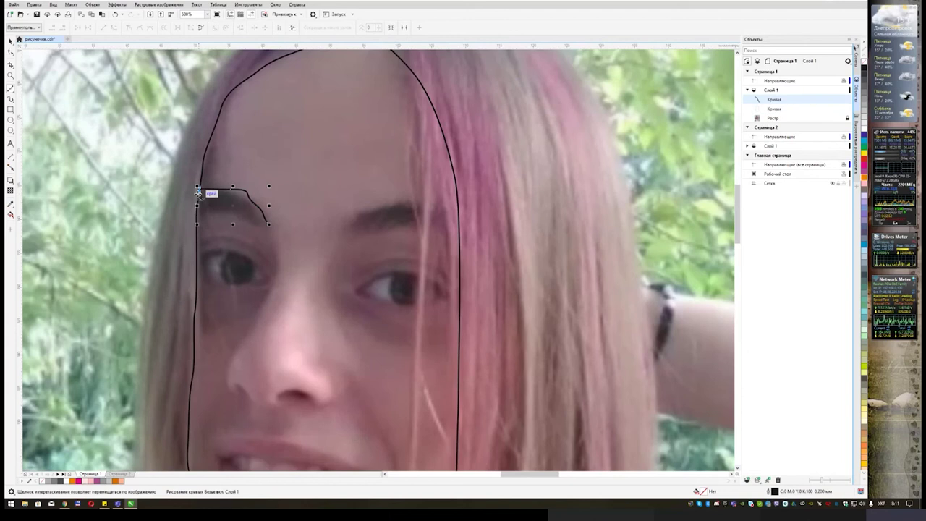
Trace the left-hand eyebrow's lower edge back to its inner end, close the shape and fill it with 50% black grey
{"action": "mouse_move", "coordinate": [197, 221]}
{"action": "left_mouse_down"}
{"action": "mouse_move", "coordinate": [218, 212]}
{"action": "mouse_move", "coordinate": [270, 229]}
{"action": "left_mouse_up"}
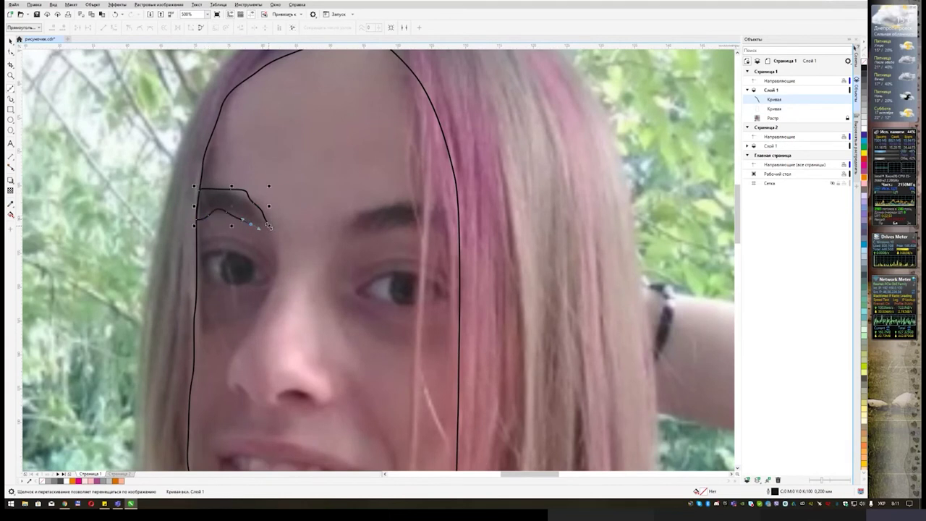
{"action": "scroll", "coordinate": [268, 226], "scroll_direction": "up", "scroll_amount": 2}
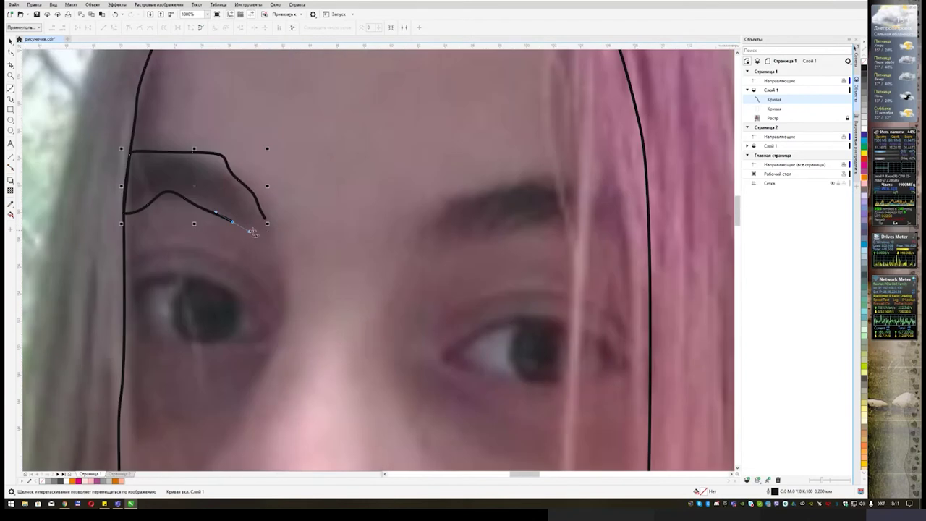
{"action": "left_click_drag", "start_coordinate": [258, 230], "coordinate": [263, 227]}
{"action": "left_click", "coordinate": [265, 222]}
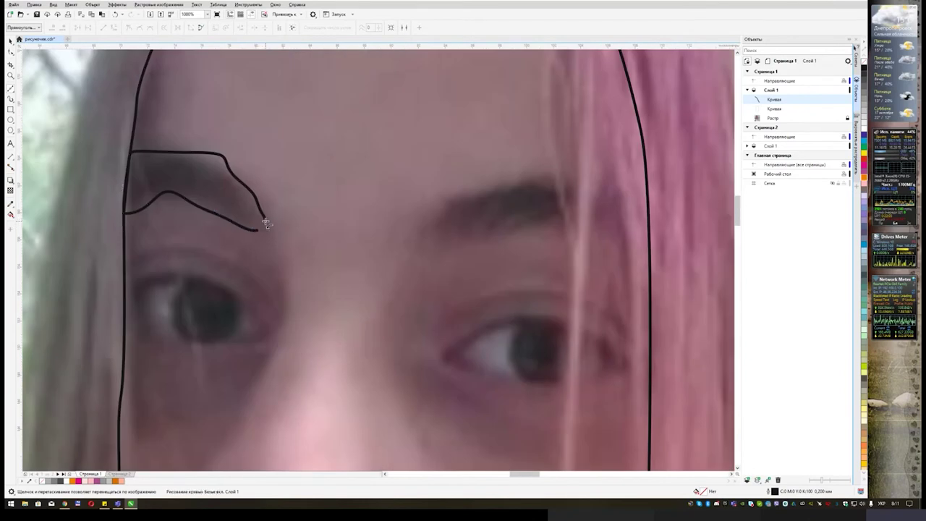
{"action": "left_click", "coordinate": [265, 221]}
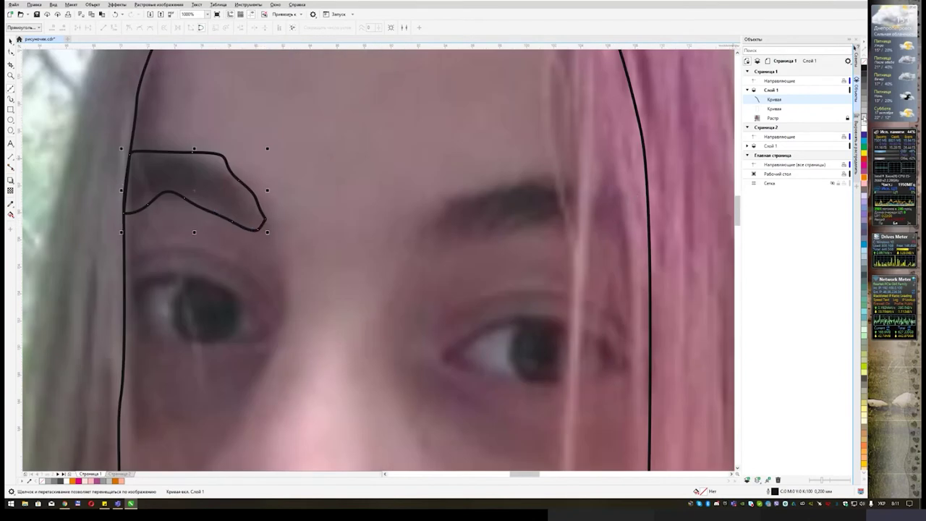
{"action": "left_click", "coordinate": [863, 119]}
{"action": "left_click", "coordinate": [864, 99]}
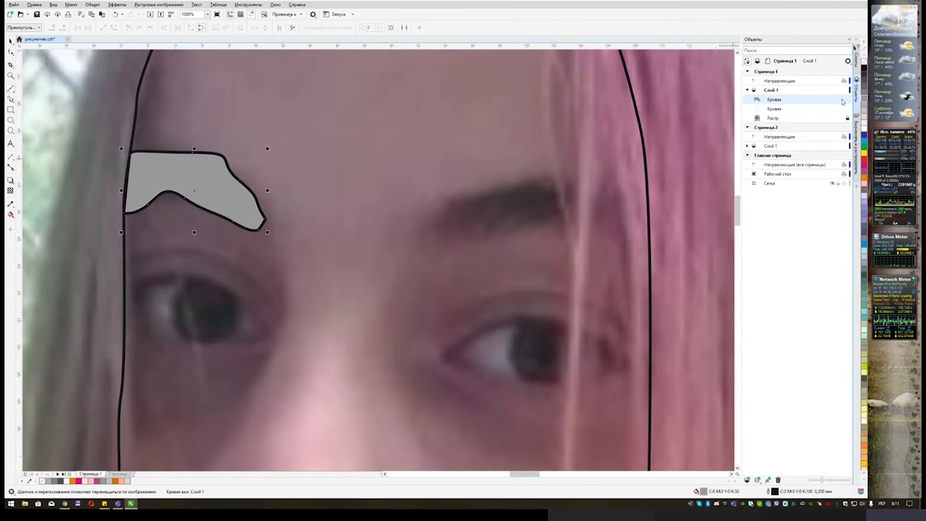
Trace the lower edge of the right-hand eyebrow with Bézier nodes, from its inner end to the outer tip near the hair
{"action": "left_click_drag", "start_coordinate": [505, 226], "coordinate": [374, 204]}
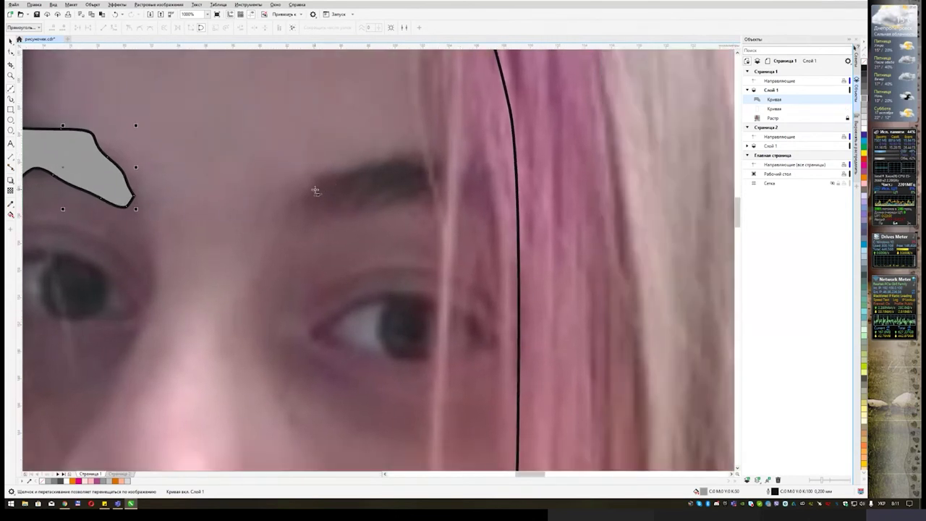
{"action": "left_click", "coordinate": [304, 200]}
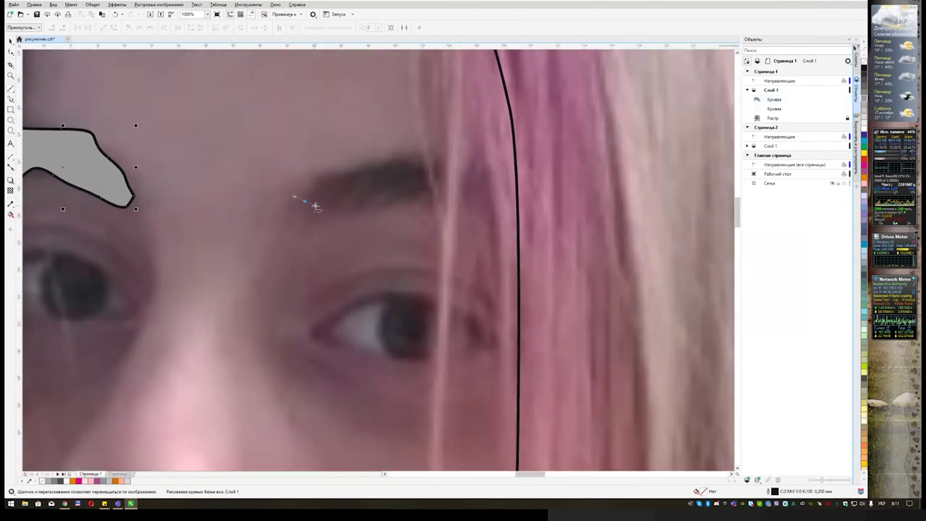
{"action": "left_click_drag", "start_coordinate": [338, 218], "coordinate": [362, 215]}
{"action": "left_click", "coordinate": [390, 212]}
{"action": "left_click", "coordinate": [426, 194]}
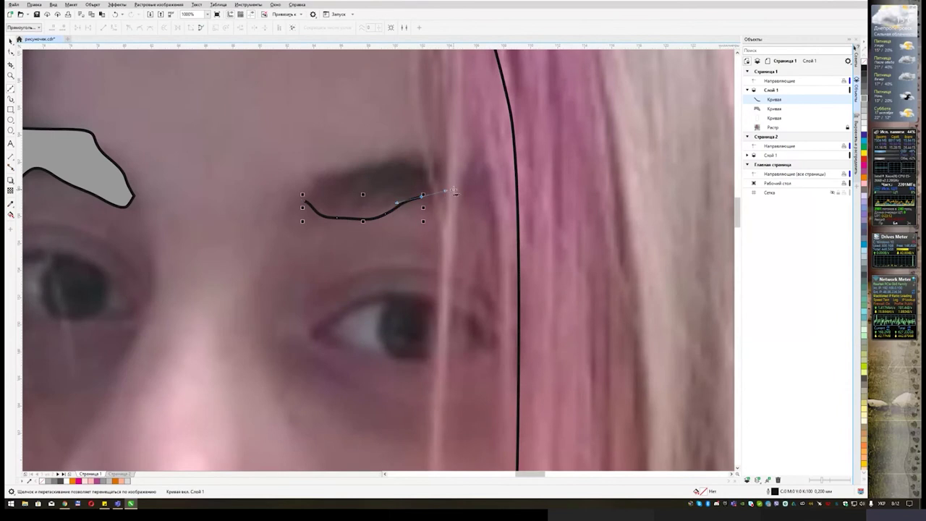
{"action": "left_click", "coordinate": [454, 187]}
{"action": "left_click", "coordinate": [496, 193]}
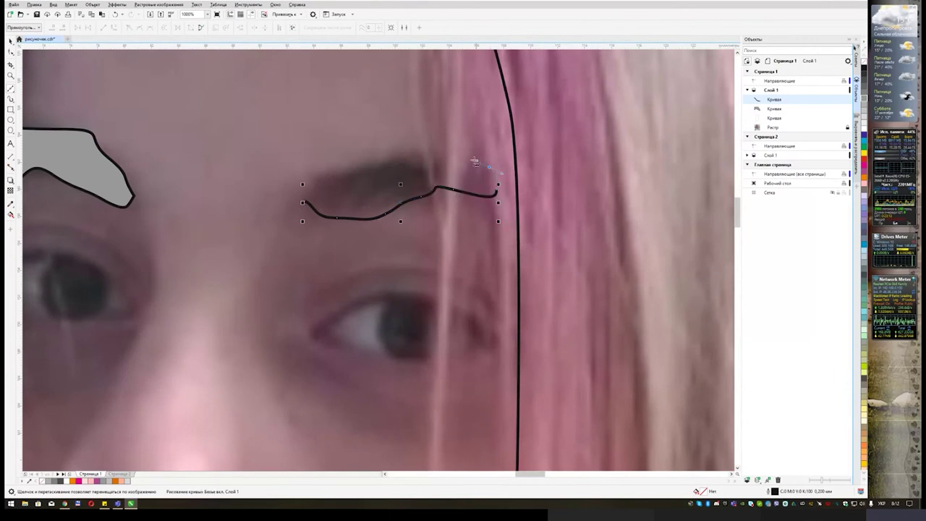
Trace the right-hand eyebrow's upper edge back to the start point, close the shape and fill it with the same grey
{"action": "left_click", "coordinate": [502, 176]}
{"action": "left_click", "coordinate": [432, 151]}
{"action": "left_click", "coordinate": [379, 161]}
{"action": "left_click", "coordinate": [346, 165]}
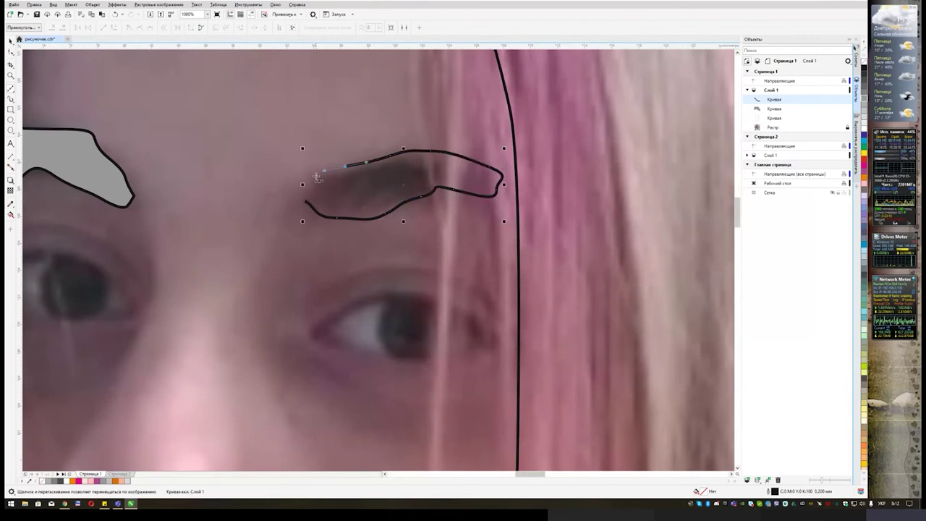
{"action": "left_click", "coordinate": [316, 174]}
{"action": "left_click", "coordinate": [304, 199]}
{"action": "left_click", "coordinate": [305, 201]}
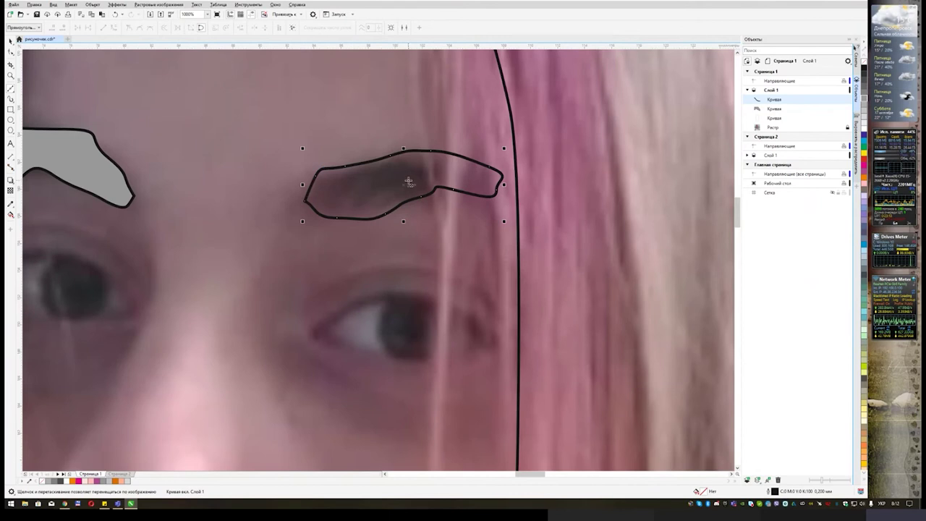
{"action": "left_click", "coordinate": [865, 101]}
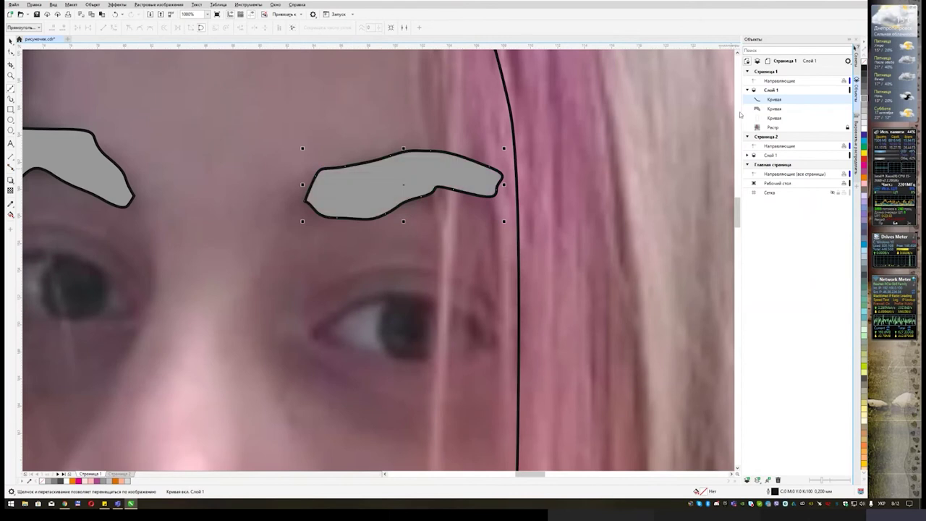
Trace the side of the nose with the Bézier tool, from the left-hand eyebrow's inner end down around the left-hand nostril wing
{"action": "scroll", "coordinate": [366, 158], "scroll_direction": "down", "scroll_amount": 2}
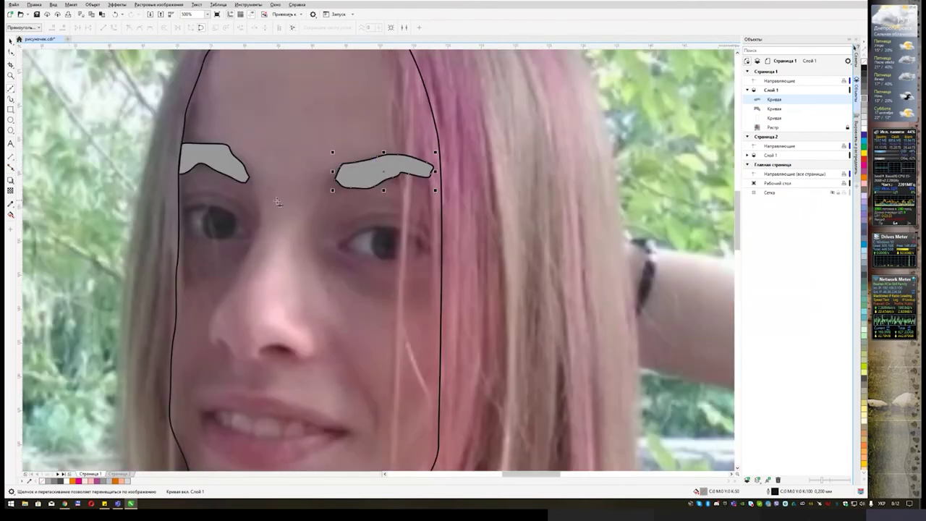
{"action": "left_click_drag", "start_coordinate": [277, 202], "coordinate": [331, 142]}
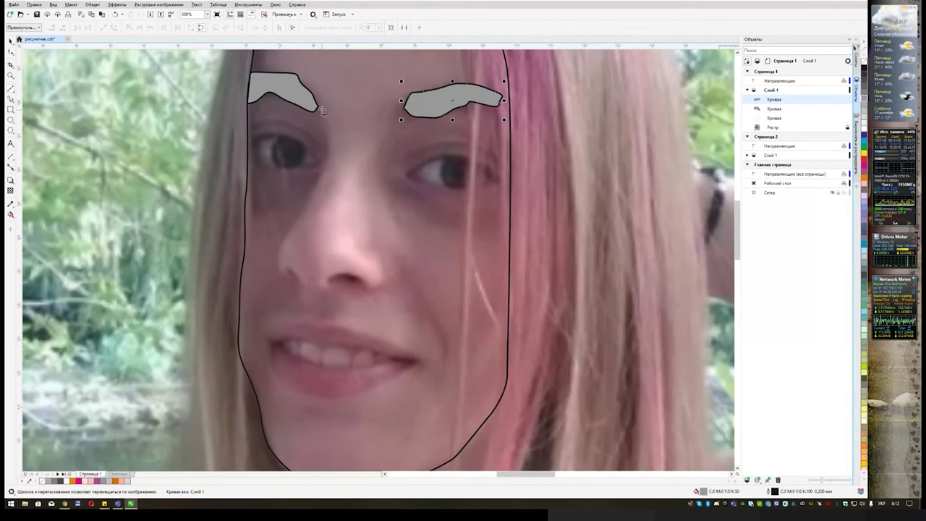
{"action": "left_click_drag", "start_coordinate": [321, 109], "coordinate": [330, 131]}
{"action": "left_click", "coordinate": [330, 138]}
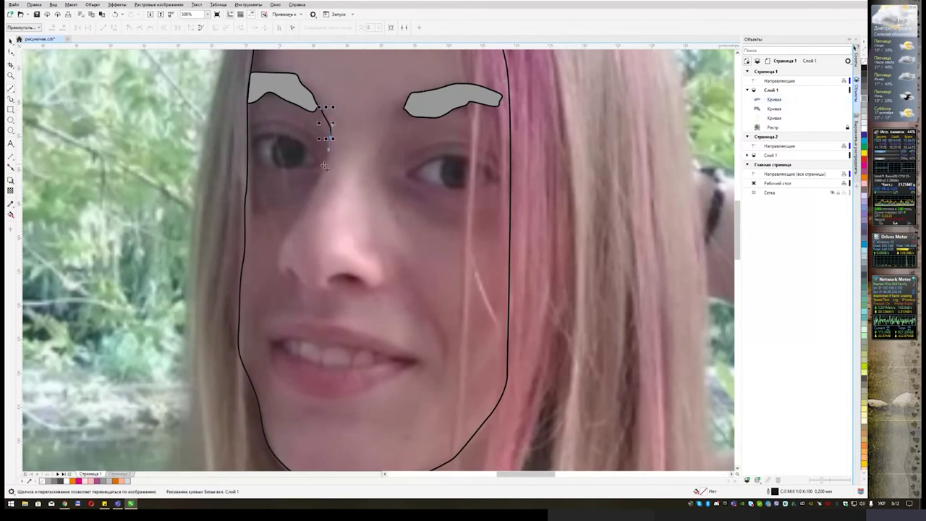
{"action": "left_click", "coordinate": [325, 165]}
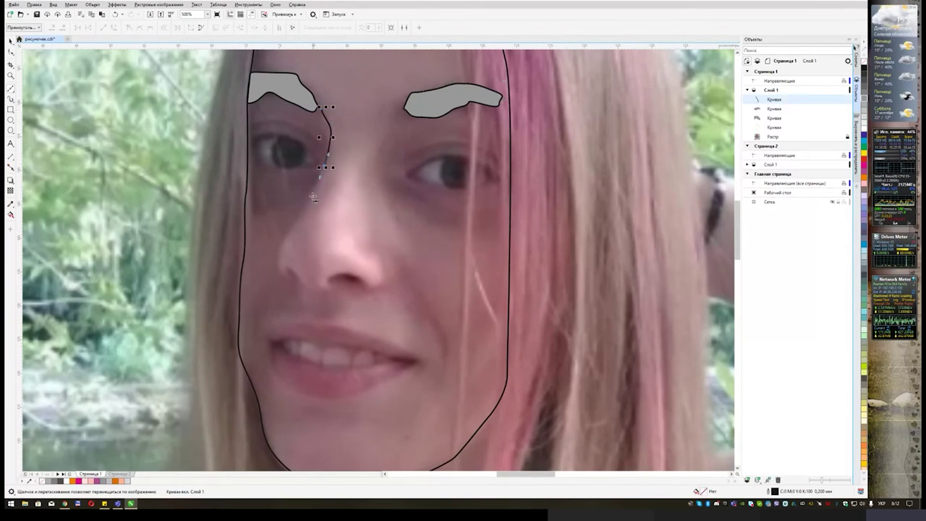
{"action": "left_click", "coordinate": [281, 241]}
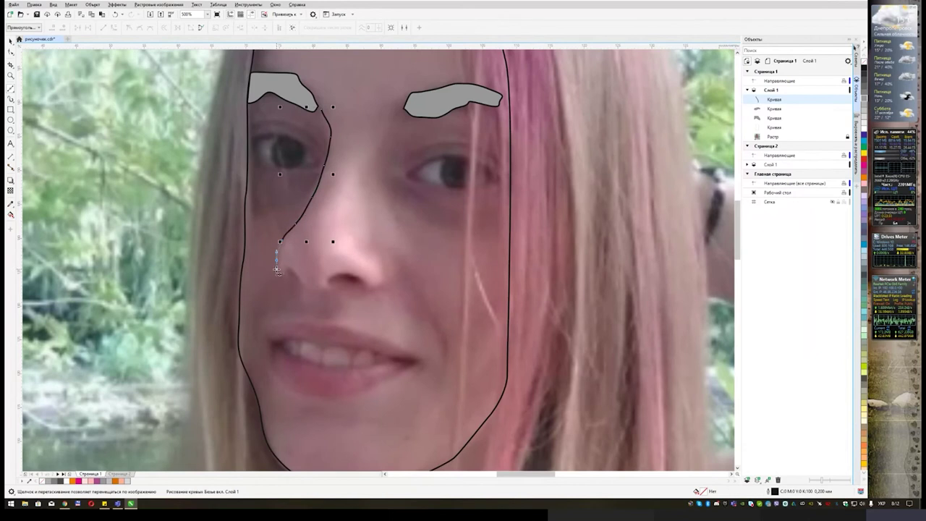
{"action": "left_click_drag", "start_coordinate": [274, 276], "coordinate": [306, 290]}
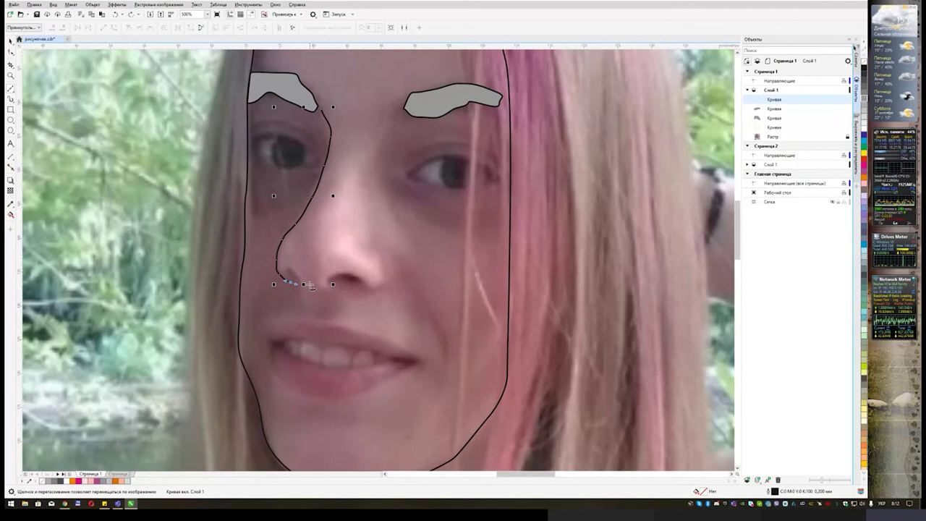
Continue the nose curve along its lower edge and up past the right-hand nostril wing, leaving the curve open
{"action": "scroll", "coordinate": [311, 288], "scroll_direction": "up", "scroll_amount": 2}
{"action": "left_click", "coordinate": [286, 309]}
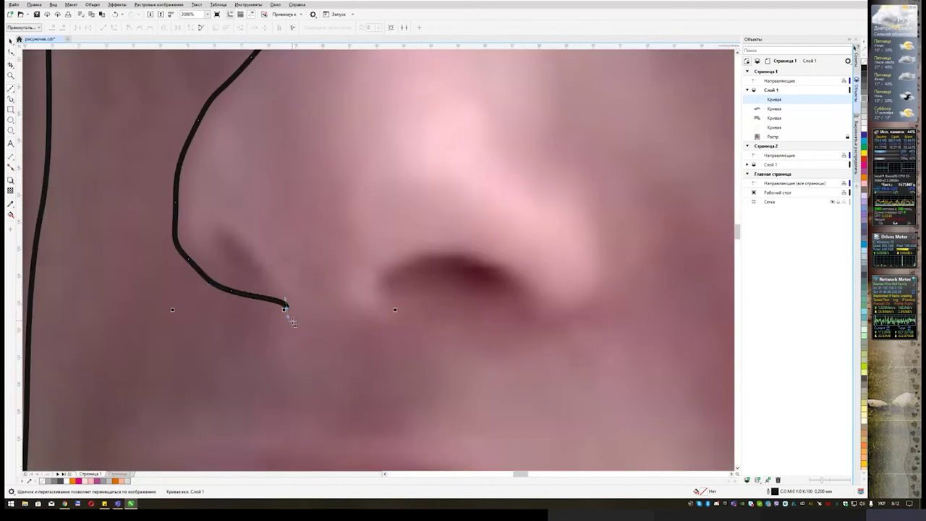
{"action": "scroll", "coordinate": [291, 312], "scroll_direction": "down", "scroll_amount": 1}
{"action": "left_click_drag", "start_coordinate": [308, 323], "coordinate": [369, 315]}
{"action": "left_click_drag", "start_coordinate": [374, 317], "coordinate": [395, 301]}
{"action": "scroll", "coordinate": [457, 306], "scroll_direction": "down", "scroll_amount": 1}
{"action": "left_click_drag", "start_coordinate": [400, 296], "coordinate": [405, 292]}
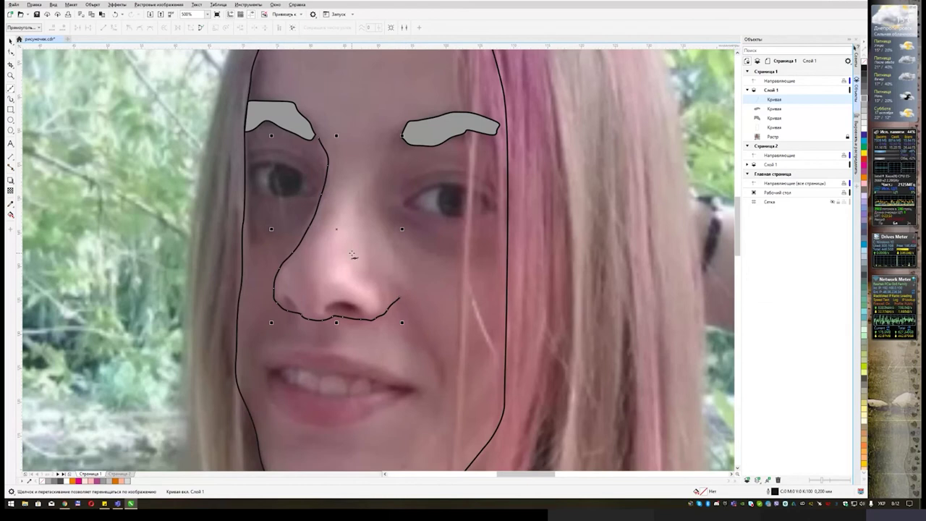
Draw an open Bézier curve from the nose tip down around the inside of the right-hand nostril wing
{"action": "left_click_drag", "start_coordinate": [361, 243], "coordinate": [356, 195]}
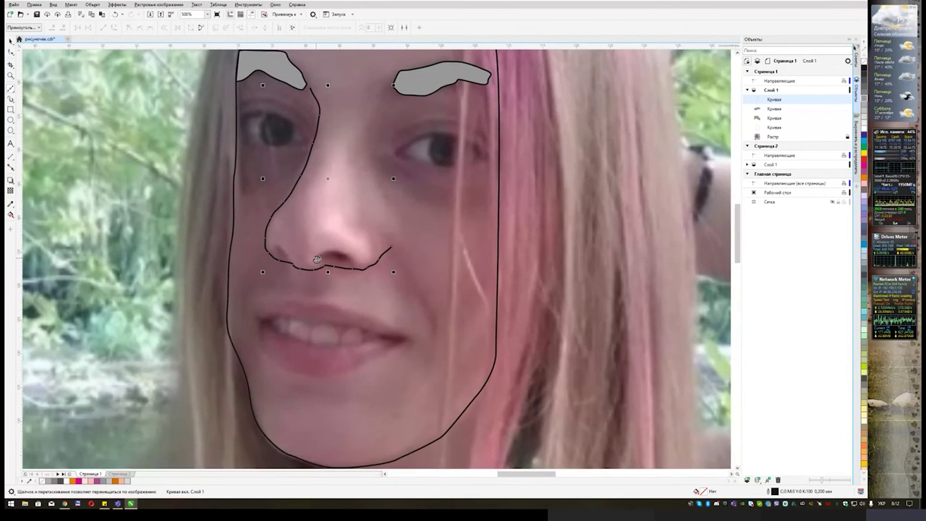
{"action": "left_click_drag", "start_coordinate": [312, 256], "coordinate": [321, 230]}
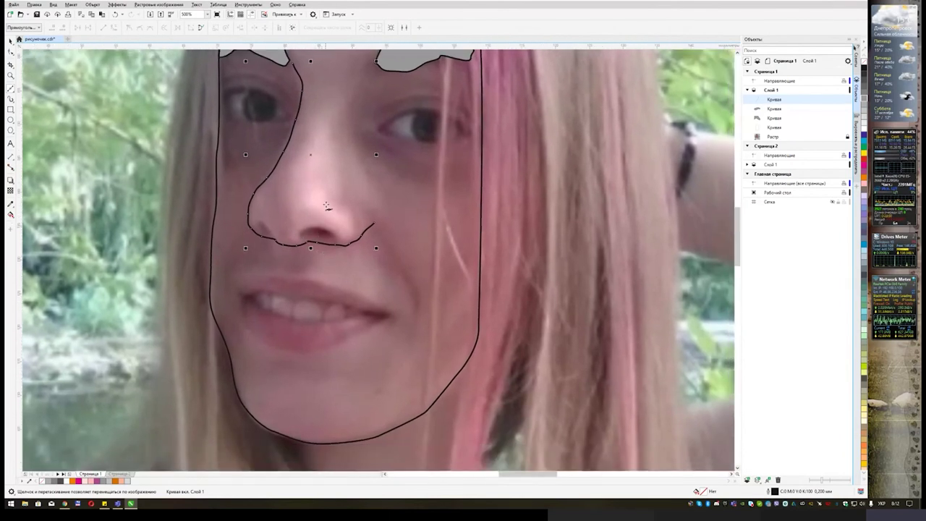
{"action": "left_click", "coordinate": [323, 187]}
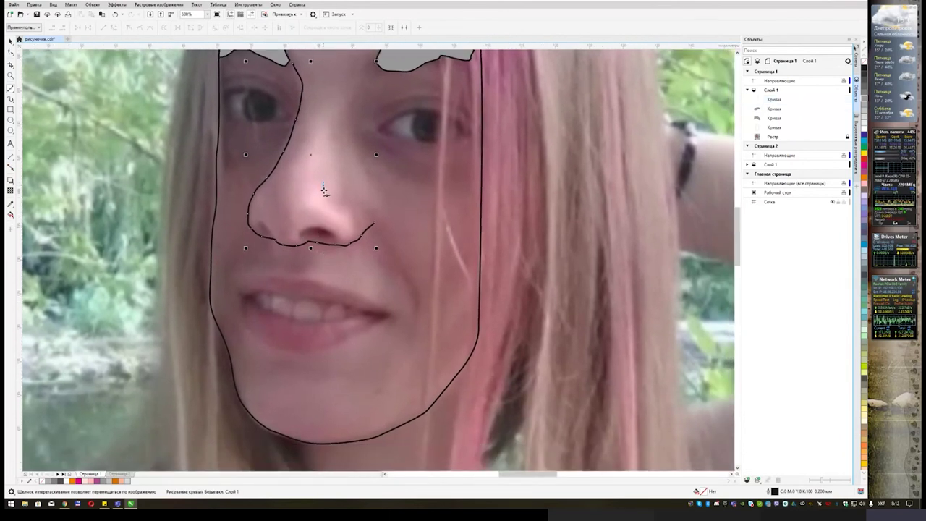
{"action": "left_click_drag", "start_coordinate": [328, 202], "coordinate": [342, 240]}
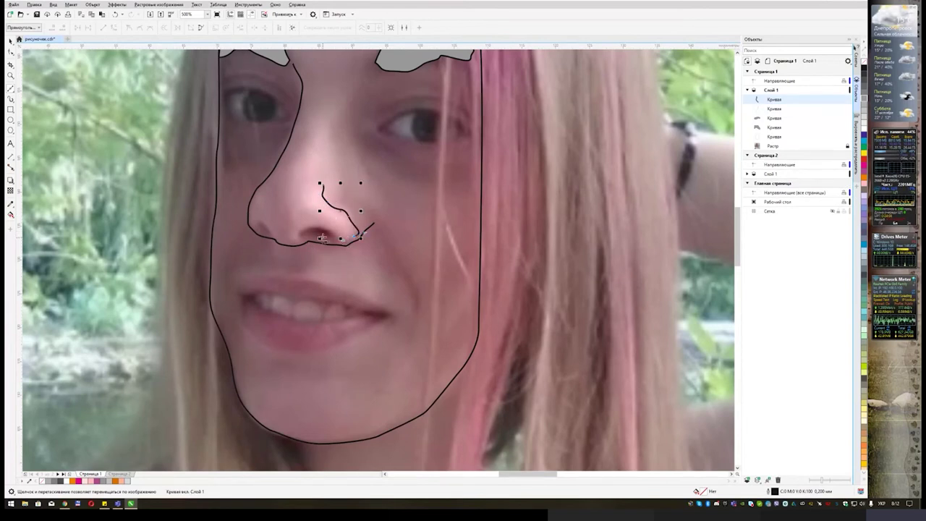
Outline the right-hand nostril as a separate closed Bézier shape and fill it with 80% black
{"action": "scroll", "coordinate": [300, 235], "scroll_direction": "up", "scroll_amount": 1}
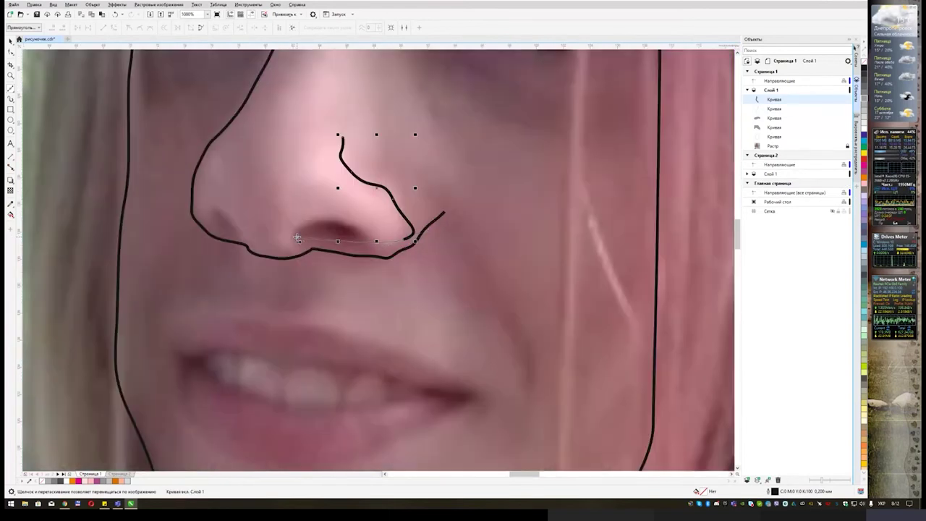
{"action": "left_click", "coordinate": [298, 231]}
{"action": "key", "text": "ctrl+z"}
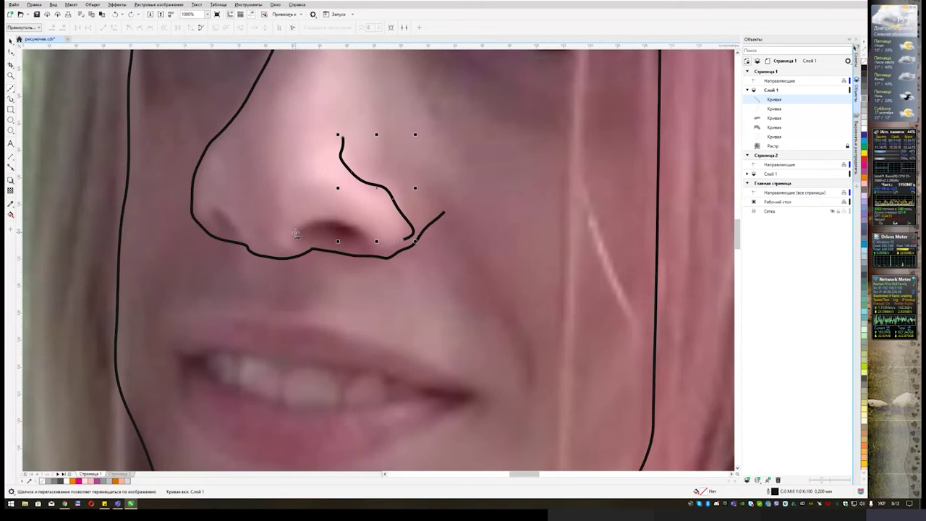
{"action": "mouse_move", "coordinate": [297, 232]}
{"action": "left_mouse_down"}
{"action": "mouse_move", "coordinate": [340, 224]}
{"action": "mouse_move", "coordinate": [370, 250]}
{"action": "mouse_move", "coordinate": [295, 233]}
{"action": "left_mouse_up"}
{"action": "left_click", "coordinate": [296, 232]}
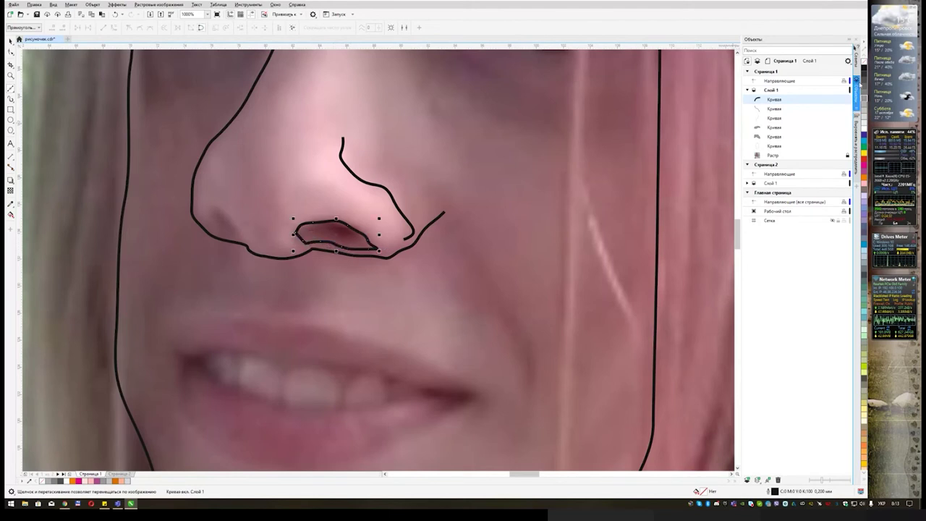
{"action": "left_click", "coordinate": [864, 79]}
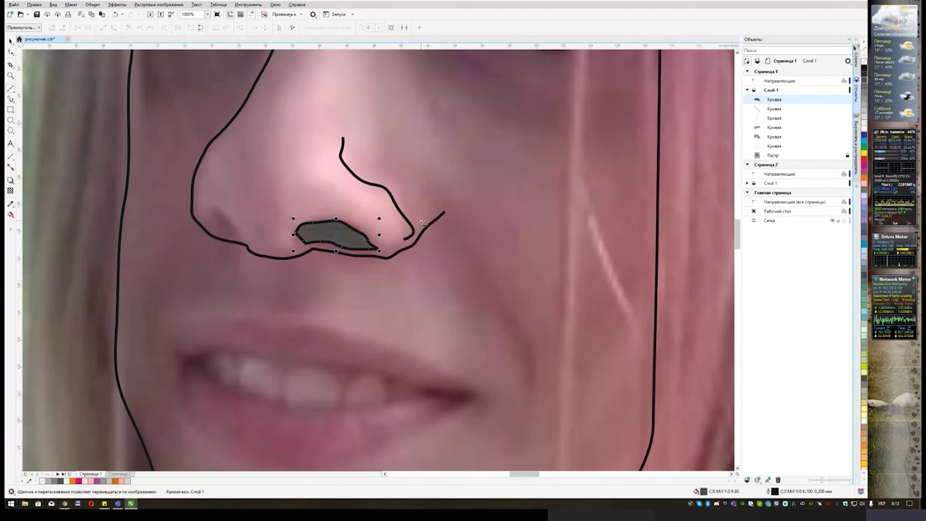
Outline the small left-hand nostril as a closed Bézier shape and fill it with 80% black
{"action": "left_click", "coordinate": [215, 211]}
{"action": "left_click_drag", "start_coordinate": [217, 220], "coordinate": [251, 233]}
{"action": "left_click", "coordinate": [236, 223]}
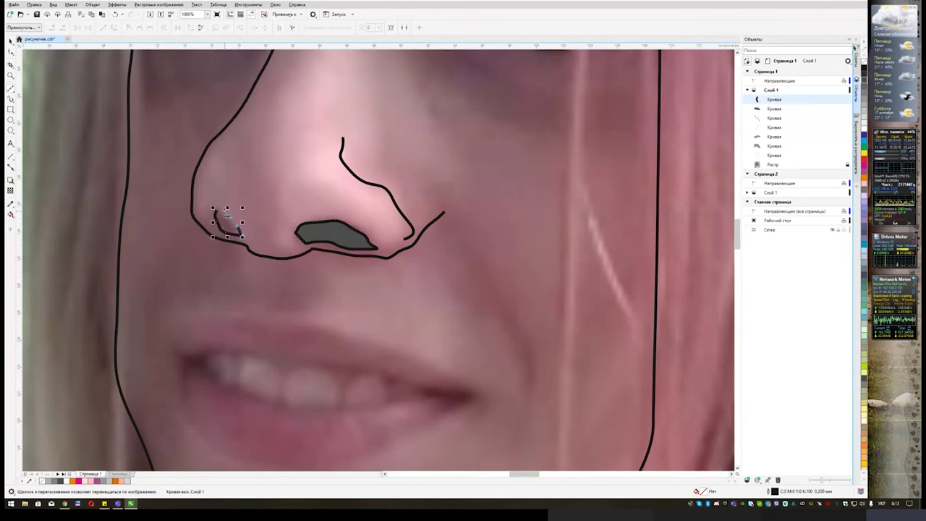
{"action": "left_click", "coordinate": [223, 211]}
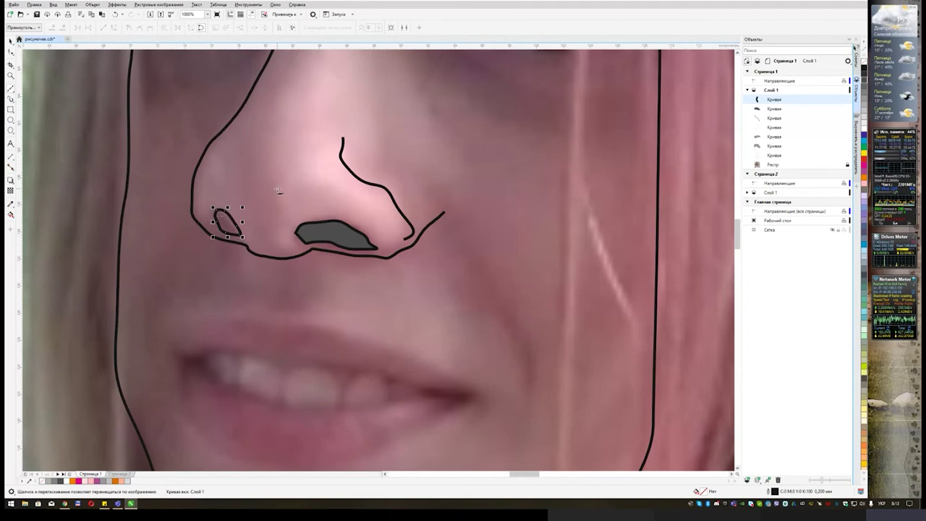
{"action": "left_click", "coordinate": [863, 82]}
Trace the upper lid of the right-hand eye with Bézier nodes, from the inner corner to the outer corner near the hair
{"action": "scroll", "coordinate": [371, 160], "scroll_direction": "down", "scroll_amount": 4}
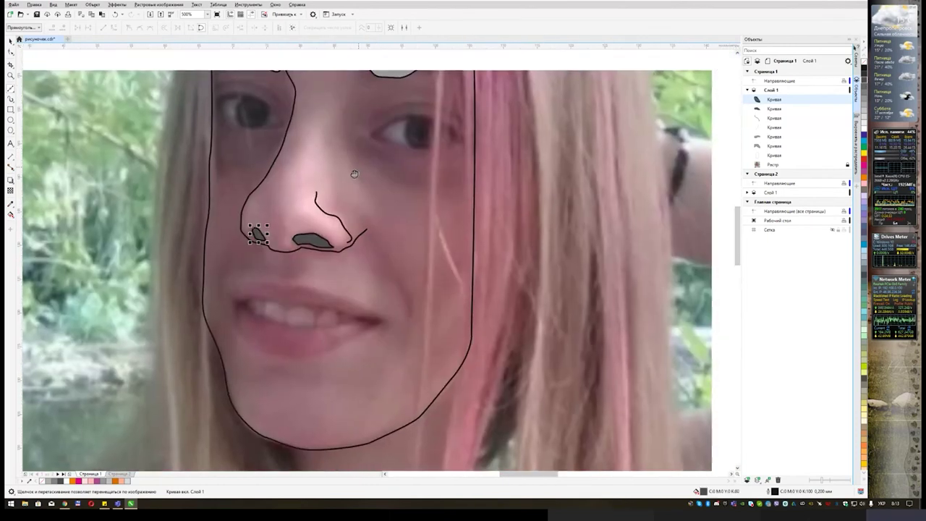
{"action": "left_click_drag", "start_coordinate": [354, 174], "coordinate": [339, 190]}
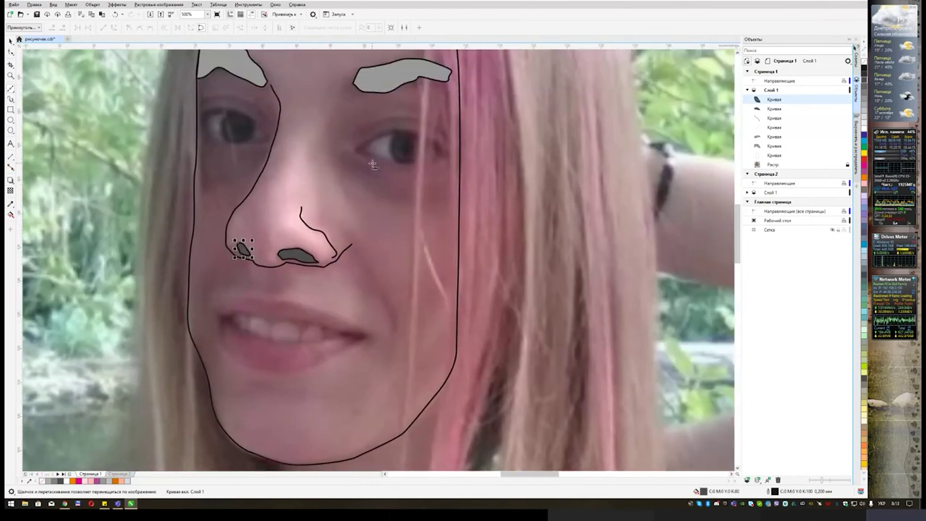
{"action": "left_click_drag", "start_coordinate": [366, 159], "coordinate": [294, 220]}
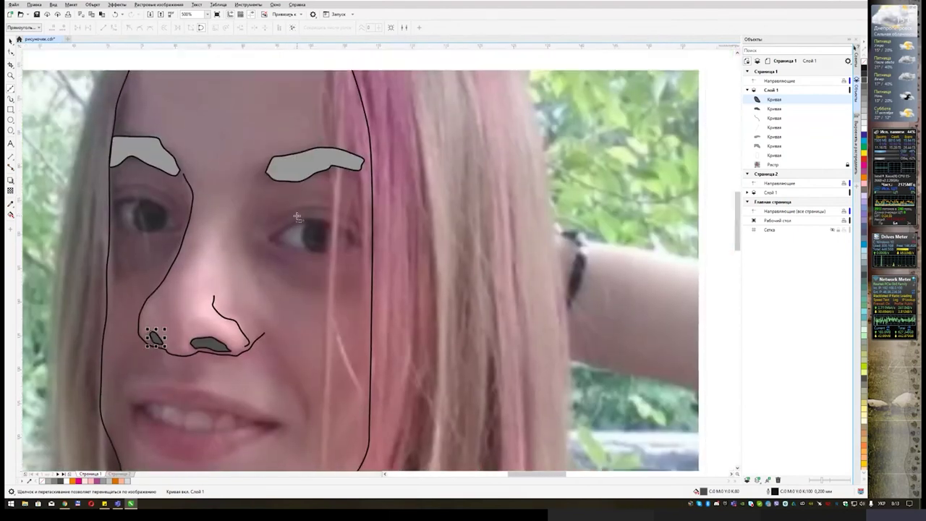
{"action": "scroll", "coordinate": [289, 215], "scroll_direction": "up", "scroll_amount": 4}
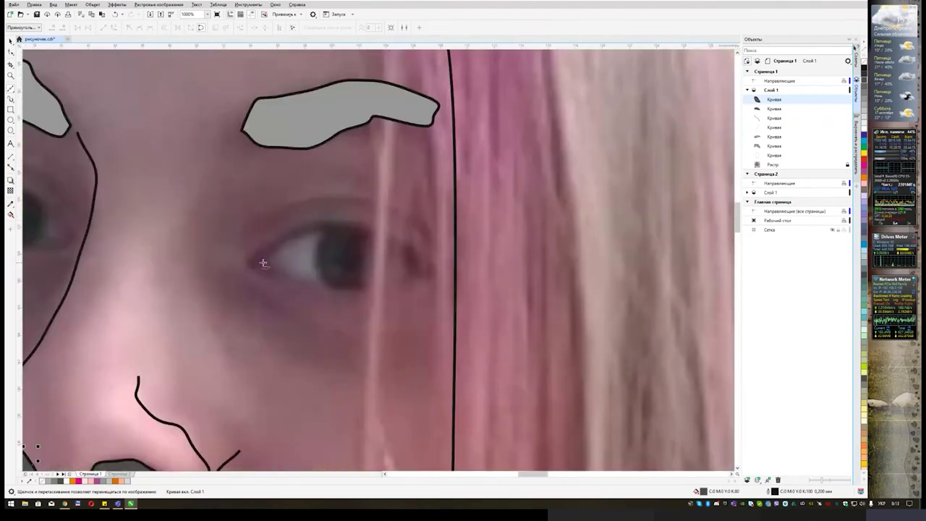
{"action": "left_click", "coordinate": [252, 262]}
{"action": "left_click", "coordinate": [288, 237]}
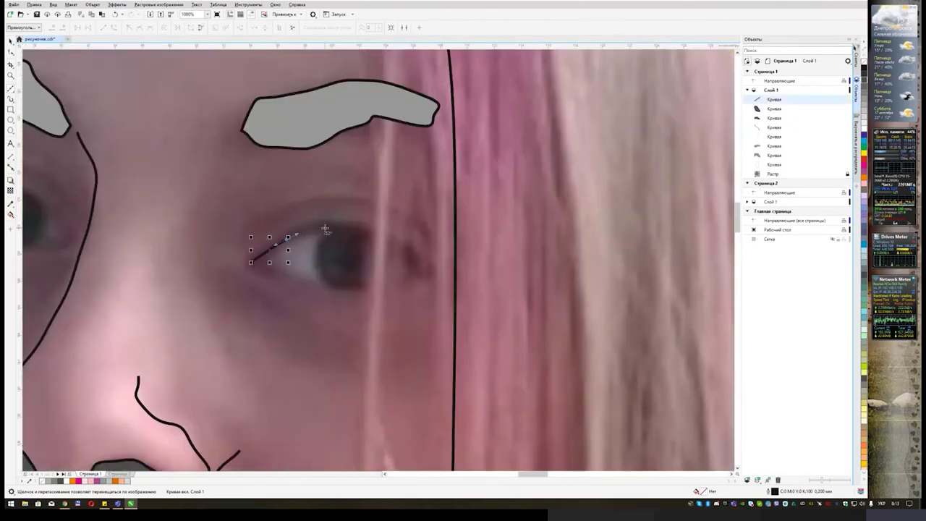
{"action": "left_click_drag", "start_coordinate": [345, 230], "coordinate": [345, 230]}
{"action": "left_click_drag", "start_coordinate": [370, 235], "coordinate": [302, 283]}
{"action": "left_click", "coordinate": [428, 268]}
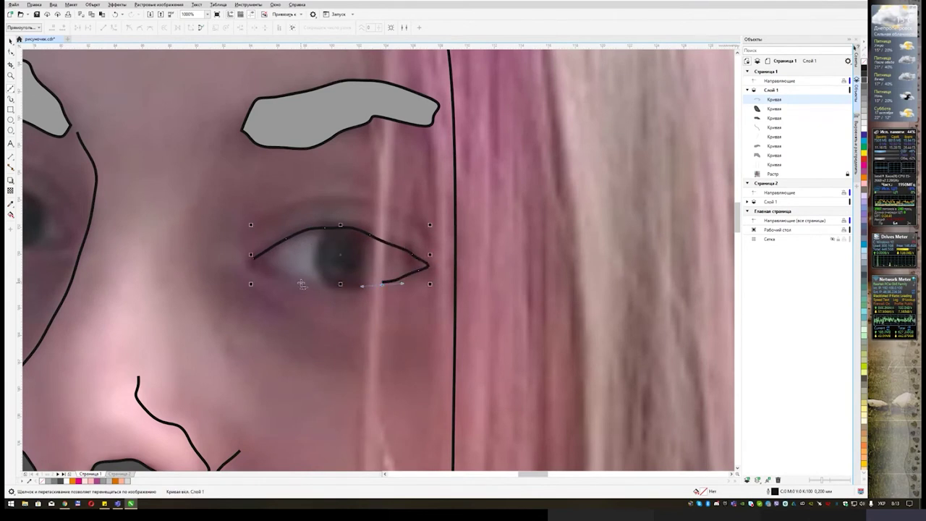
Undo the last lower-lid node of the right-hand eye, retrace the lower lid to the inner corner and close the outline
{"action": "key", "text": "ctrl+z"}
{"action": "left_click_drag", "start_coordinate": [348, 291], "coordinate": [305, 283]}
{"action": "left_click_drag", "start_coordinate": [278, 274], "coordinate": [264, 266]}
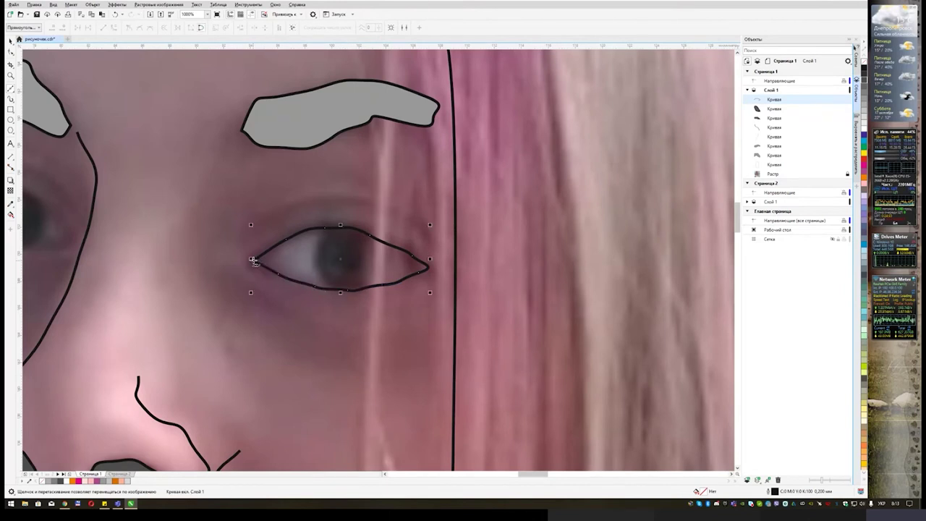
Outline the right-hand eye's iris as a closed round Bézier shape and fill it with 90% black
{"action": "left_click_drag", "start_coordinate": [326, 233], "coordinate": [316, 265]}
{"action": "left_click_drag", "start_coordinate": [319, 271], "coordinate": [345, 287]}
{"action": "left_click_drag", "start_coordinate": [364, 287], "coordinate": [376, 251]}
{"action": "left_click_drag", "start_coordinate": [367, 239], "coordinate": [362, 236]}
{"action": "left_click", "coordinate": [327, 233]}
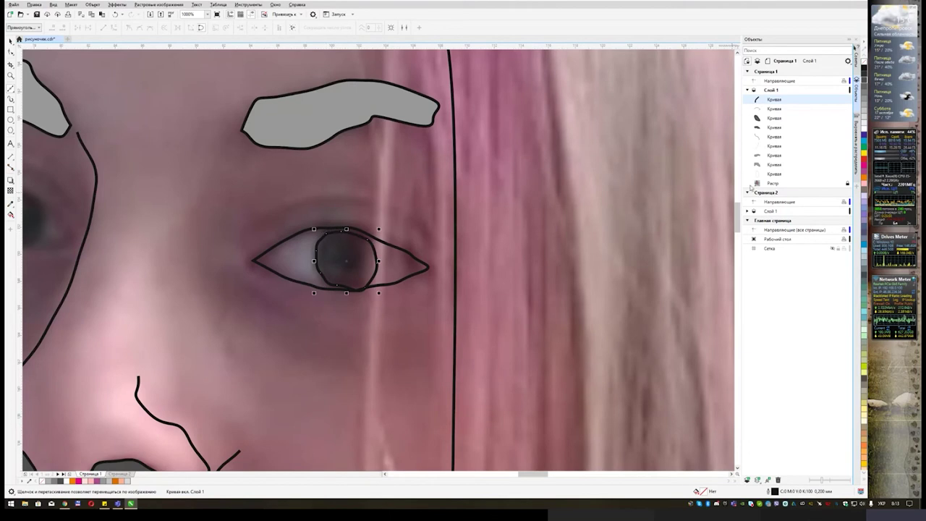
{"action": "left_click", "coordinate": [863, 71]}
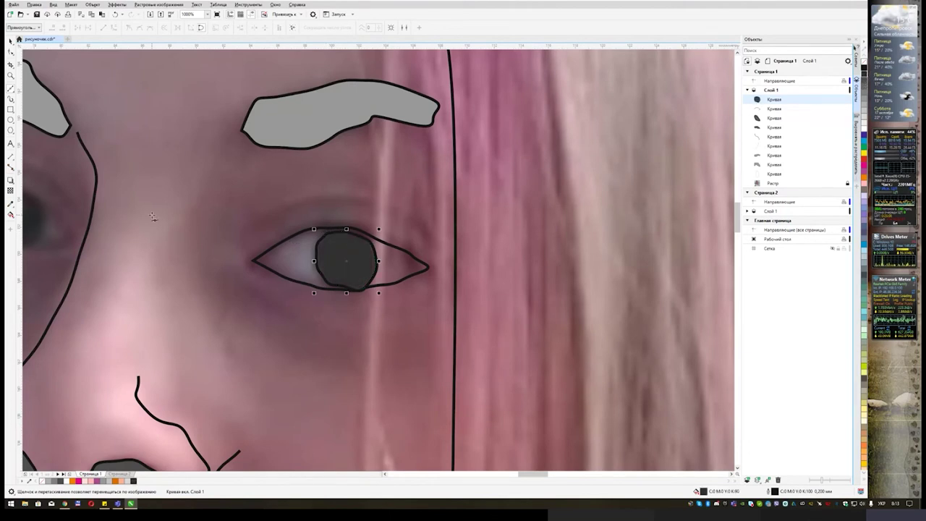
Trace the left-hand eye as a closed Bézier outline, along the upper lid, the inner corner and the lower lid
{"action": "mouse_move", "coordinate": [152, 216]}
{"action": "left_mouse_down"}
{"action": "mouse_move", "coordinate": [268, 218]}
{"action": "mouse_move", "coordinate": [291, 252]}
{"action": "left_mouse_up"}
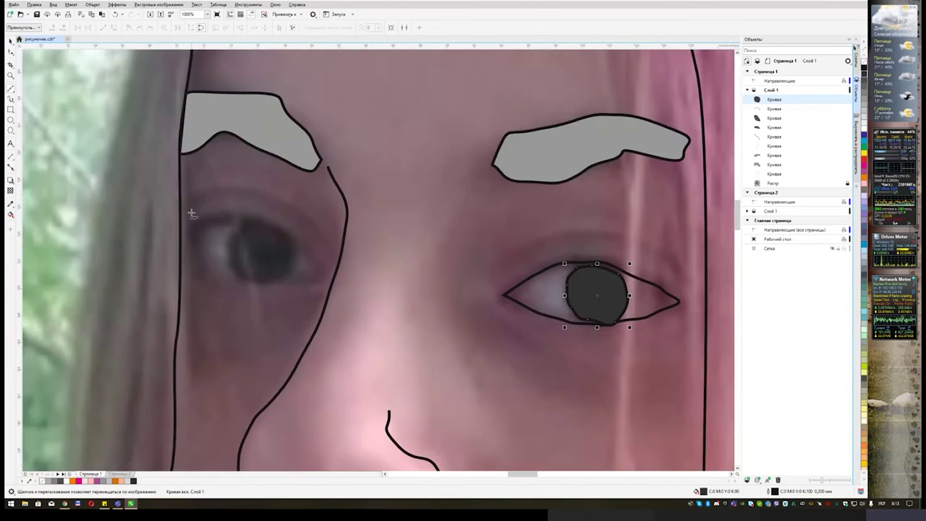
{"action": "mouse_move", "coordinate": [193, 231]}
{"action": "left_mouse_down"}
{"action": "mouse_move", "coordinate": [250, 220]}
{"action": "mouse_move", "coordinate": [296, 240]}
{"action": "left_mouse_up"}
{"action": "left_click", "coordinate": [322, 281]}
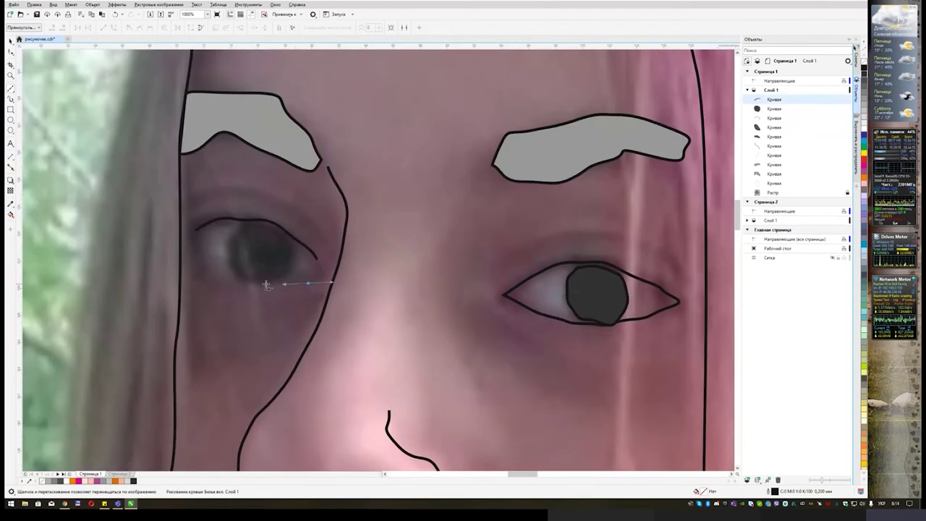
{"action": "left_click_drag", "start_coordinate": [260, 285], "coordinate": [198, 274]}
{"action": "left_click_drag", "start_coordinate": [192, 263], "coordinate": [192, 251]}
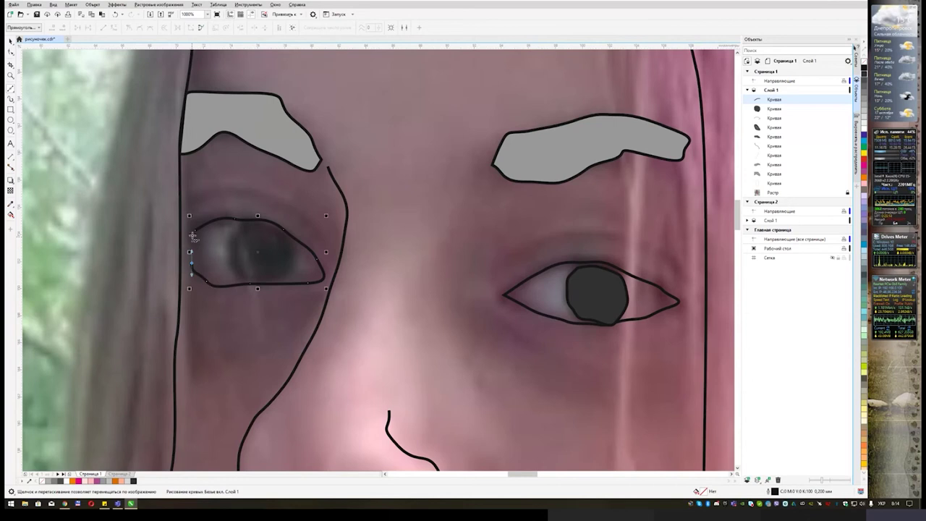
{"action": "left_click", "coordinate": [194, 231]}
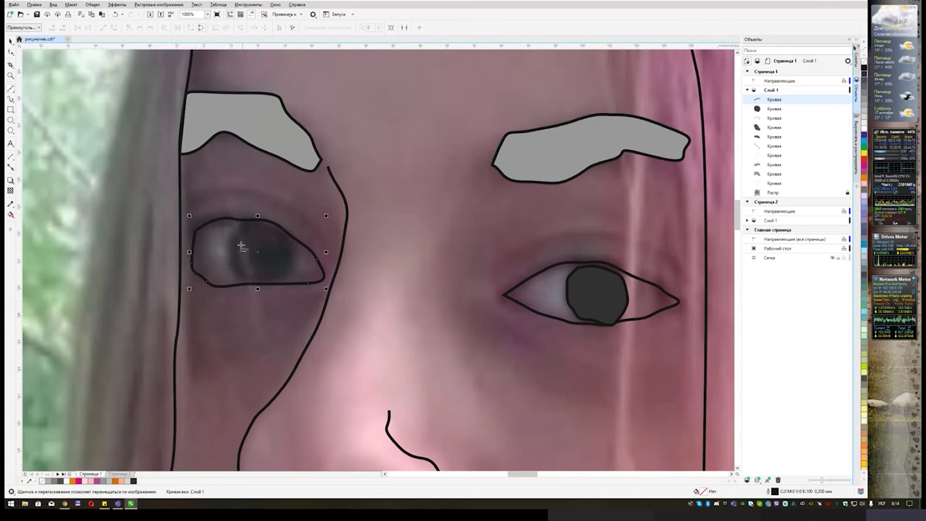
Outline the left-hand eye's iris as a closed Bézier shape and fill it with 90% black
{"action": "left_click", "coordinate": [229, 234]}
{"action": "left_click_drag", "start_coordinate": [230, 275], "coordinate": [258, 229]}
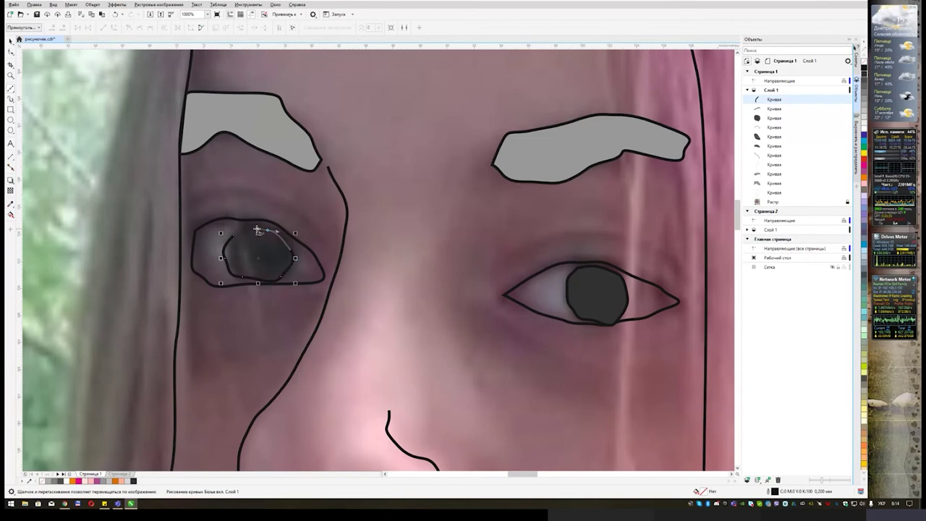
{"action": "left_click", "coordinate": [230, 234]}
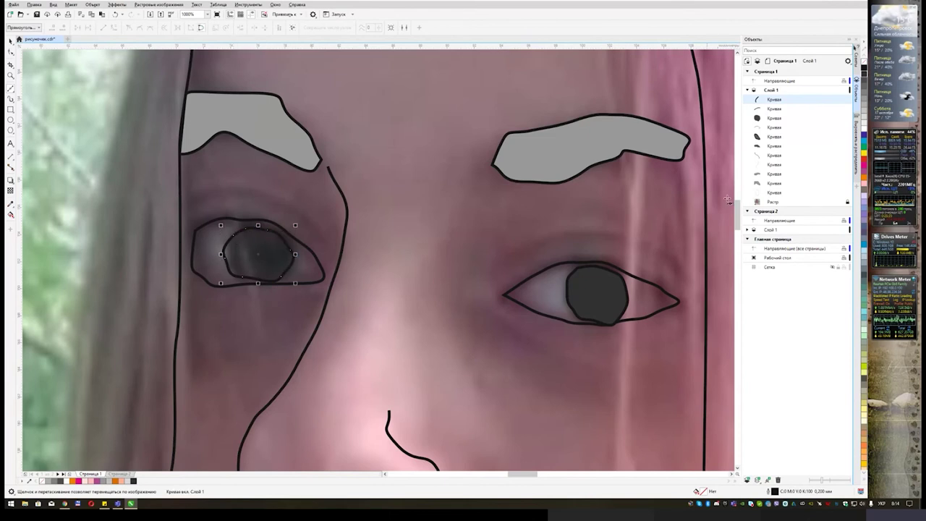
{"action": "left_click", "coordinate": [863, 75]}
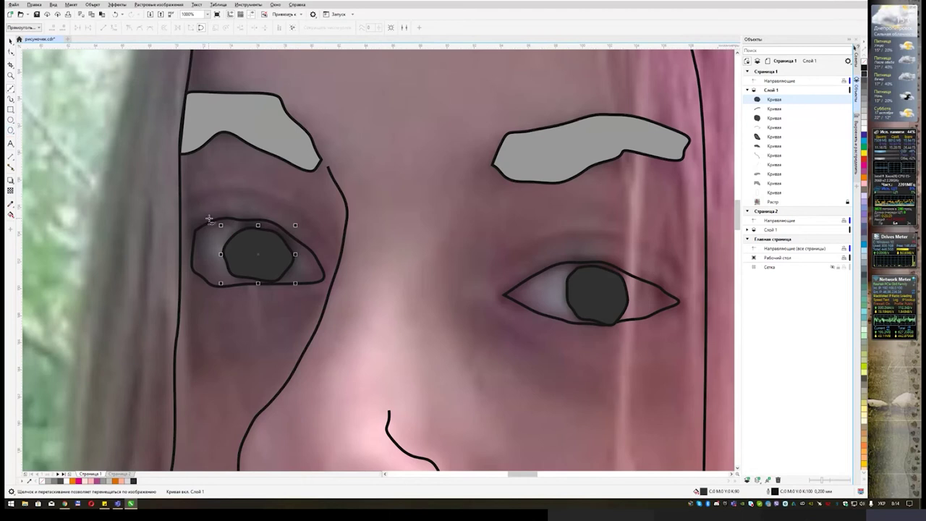
Draw a closed crescent highlight on the left-hand iris, fill it with 10% black and remove its outline
{"action": "mouse_move", "coordinate": [247, 239]}
{"action": "left_mouse_down"}
{"action": "mouse_move", "coordinate": [237, 259]}
{"action": "mouse_move", "coordinate": [251, 270]}
{"action": "mouse_move", "coordinate": [246, 241]}
{"action": "left_mouse_up"}
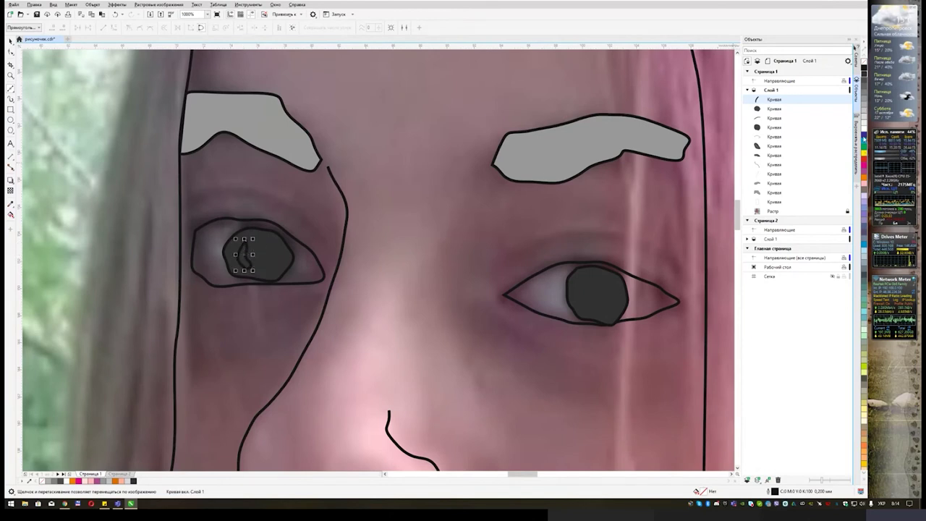
{"action": "left_click", "coordinate": [863, 125]}
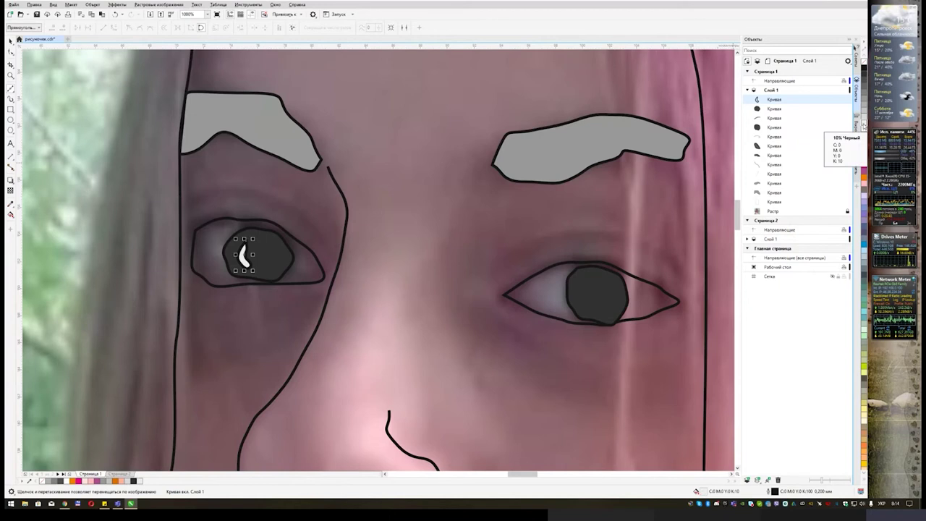
{"action": "right_click", "coordinate": [865, 65]}
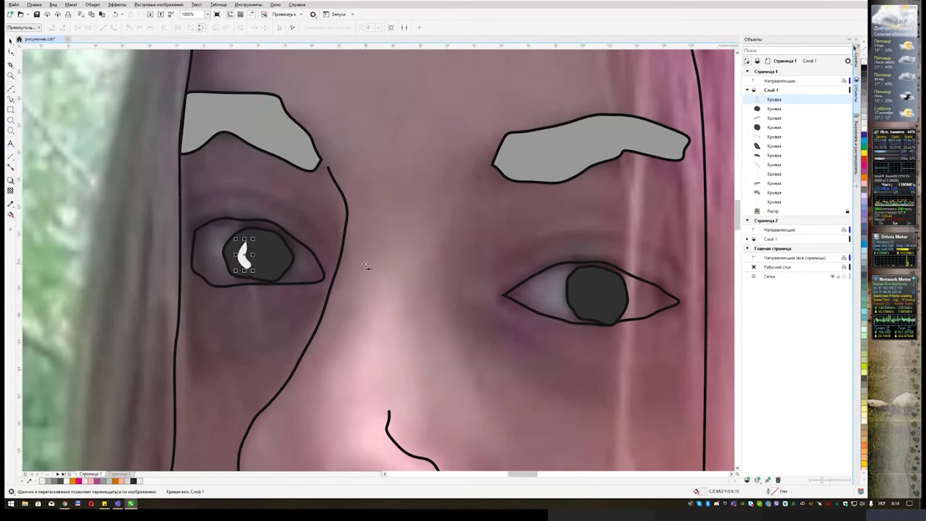
Duplicate the iris highlight, mirror the copy horizontally and place it on the right-hand iris
{"action": "key", "text": "ctrl+d"}
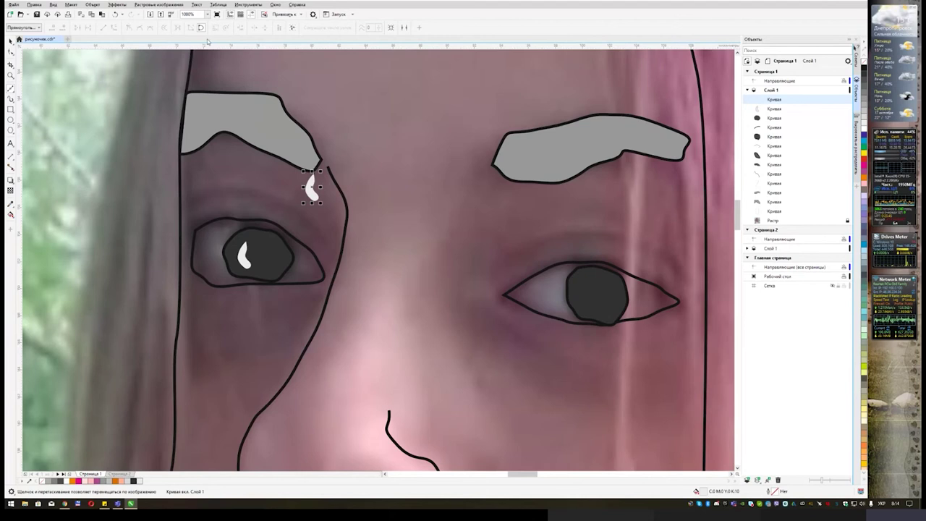
{"action": "left_click", "coordinate": [10, 41]}
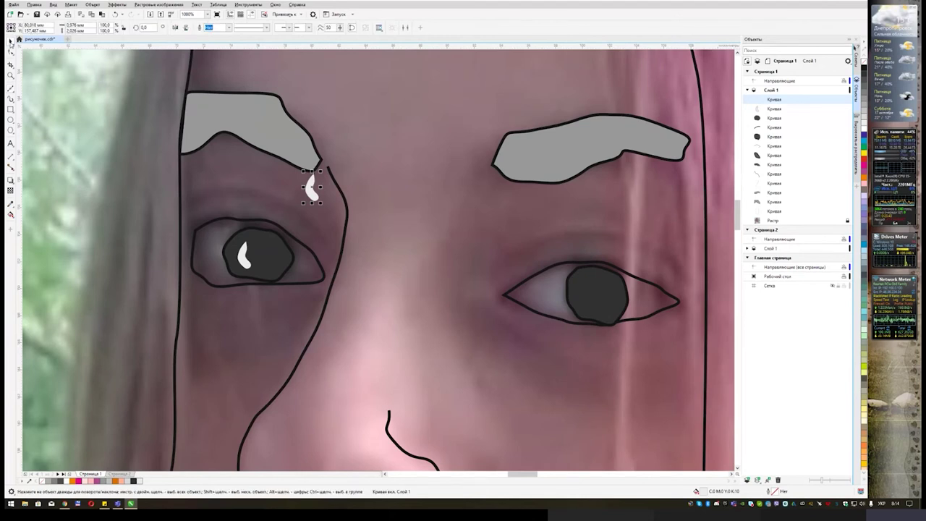
{"action": "left_click", "coordinate": [174, 27]}
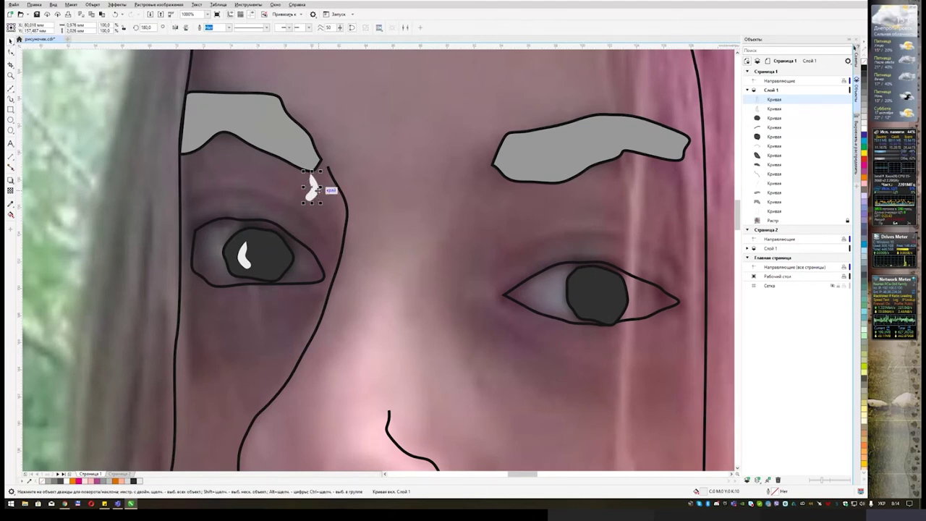
{"action": "left_click_drag", "start_coordinate": [316, 190], "coordinate": [611, 300]}
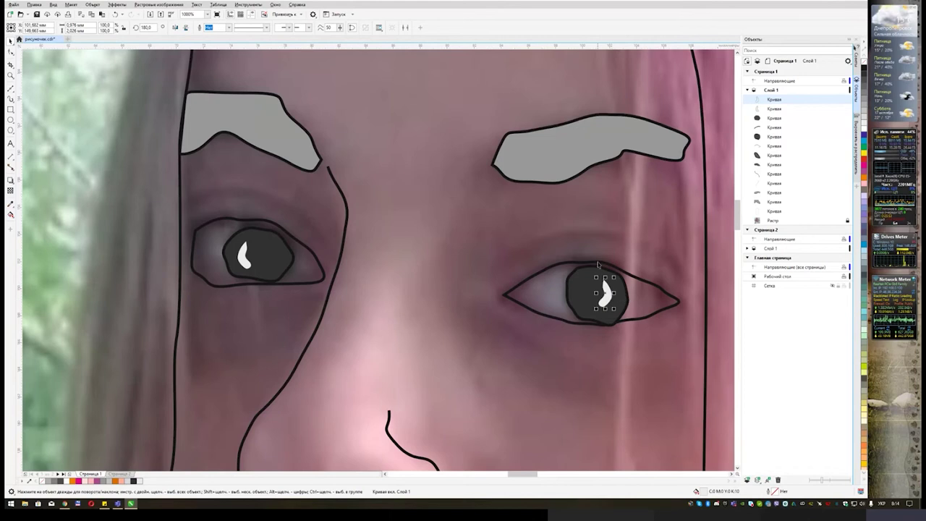
Fill the left-hand and right-hand eye outlines with white
{"action": "scroll", "coordinate": [584, 235], "scroll_direction": "down", "scroll_amount": 2}
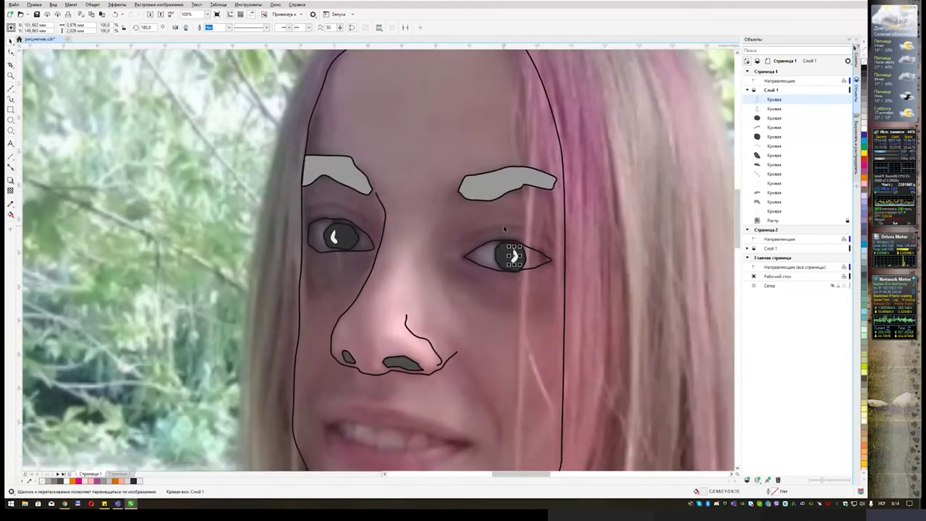
{"action": "left_click_drag", "start_coordinate": [369, 196], "coordinate": [316, 205]}
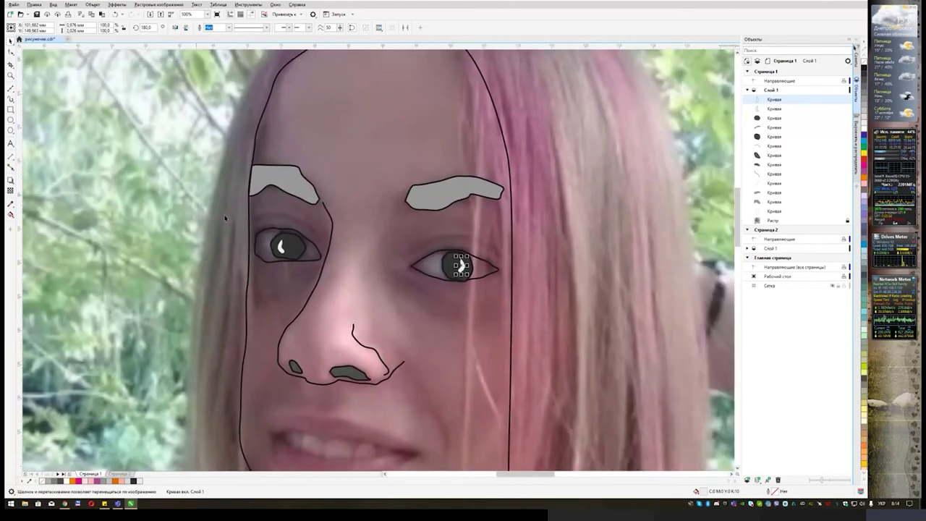
{"action": "left_click", "coordinate": [316, 249]}
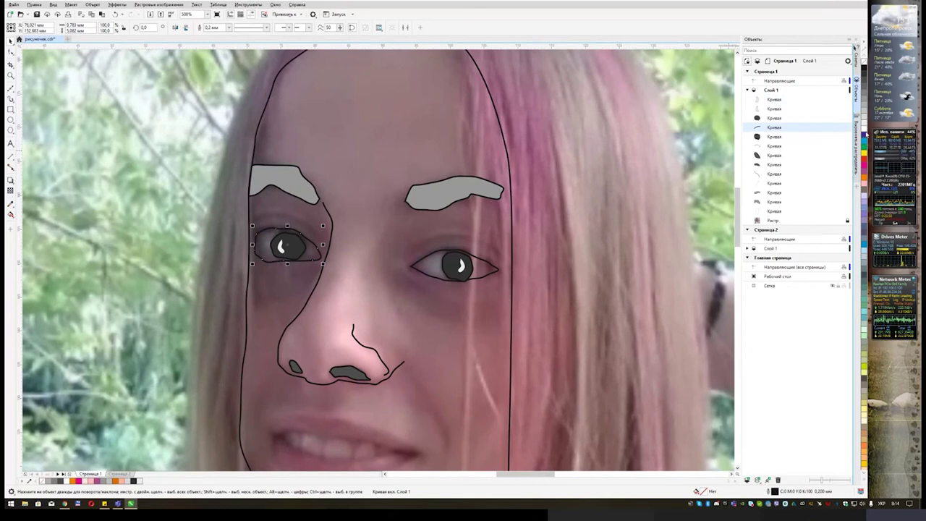
{"action": "left_click", "coordinate": [864, 133]}
{"action": "left_click", "coordinate": [480, 264]}
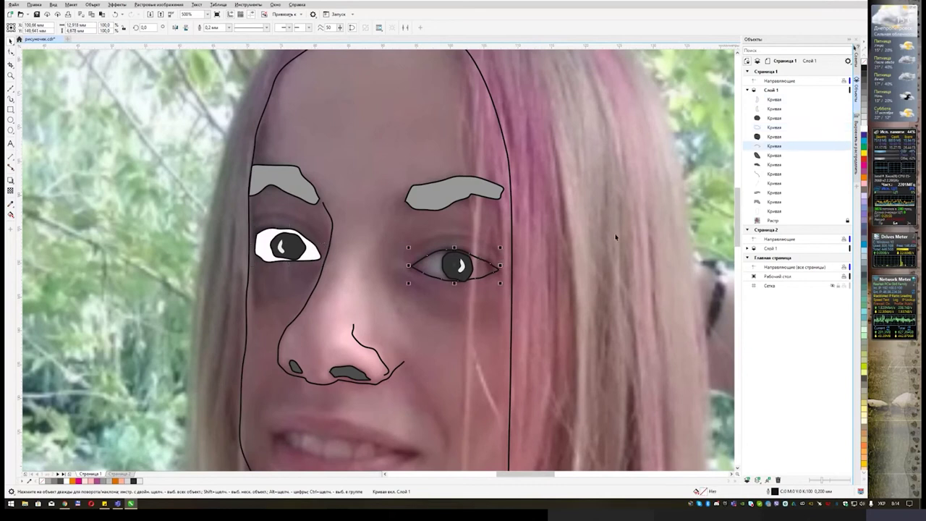
{"action": "left_click", "coordinate": [863, 133]}
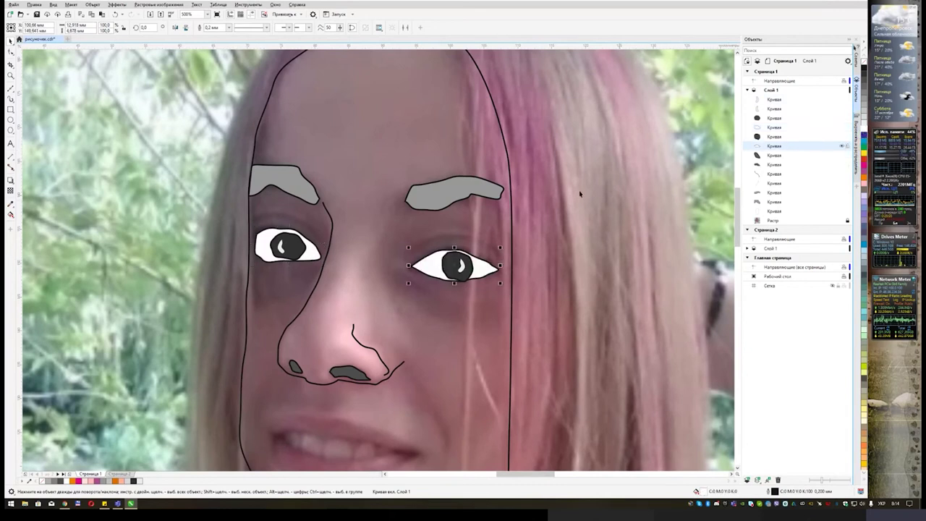
Trace the upper lip as a closed Bézier outline and fill it with magenta (C0 M100 Y0 K0)
{"action": "left_click_drag", "start_coordinate": [437, 246], "coordinate": [446, 185]}
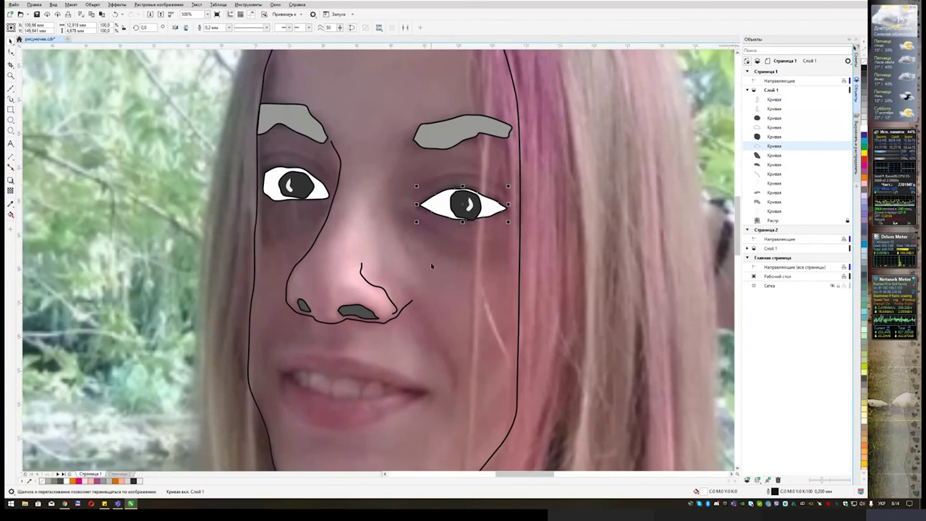
{"action": "left_click_drag", "start_coordinate": [434, 241], "coordinate": [435, 188]}
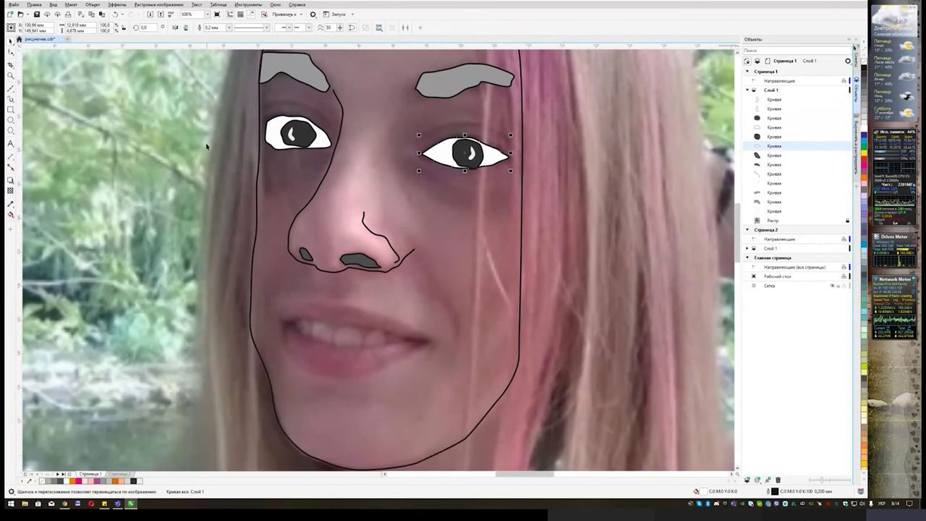
{"action": "left_click", "coordinate": [12, 90]}
{"action": "left_click_drag", "start_coordinate": [374, 268], "coordinate": [357, 215]}
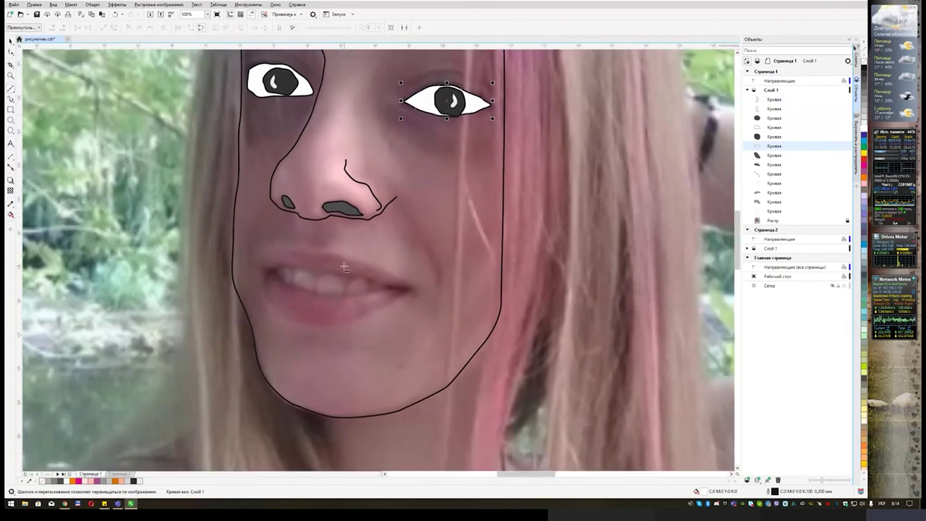
{"action": "left_click_drag", "start_coordinate": [347, 260], "coordinate": [280, 245]}
{"action": "left_click", "coordinate": [233, 256]}
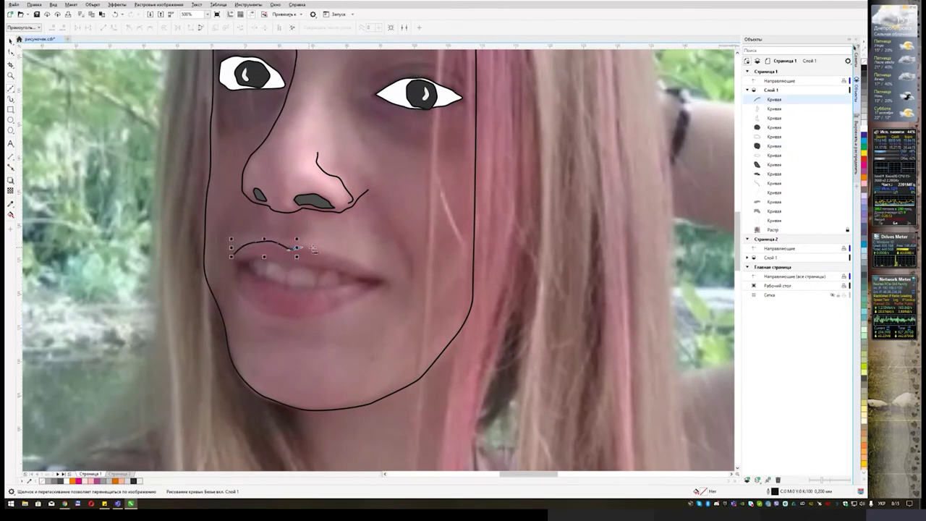
{"action": "left_click_drag", "start_coordinate": [346, 258], "coordinate": [269, 260]}
{"action": "left_click", "coordinate": [381, 277]}
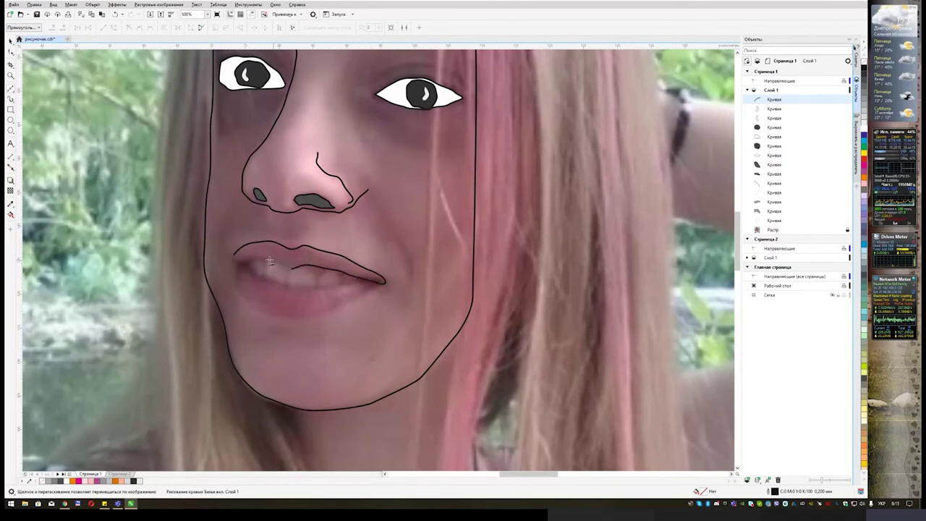
{"action": "left_click", "coordinate": [237, 259]}
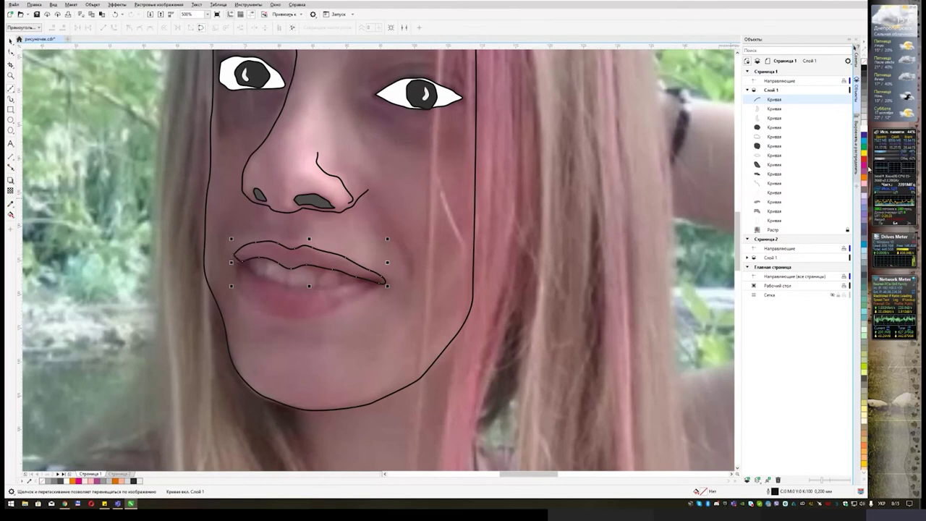
{"action": "left_click", "coordinate": [865, 167]}
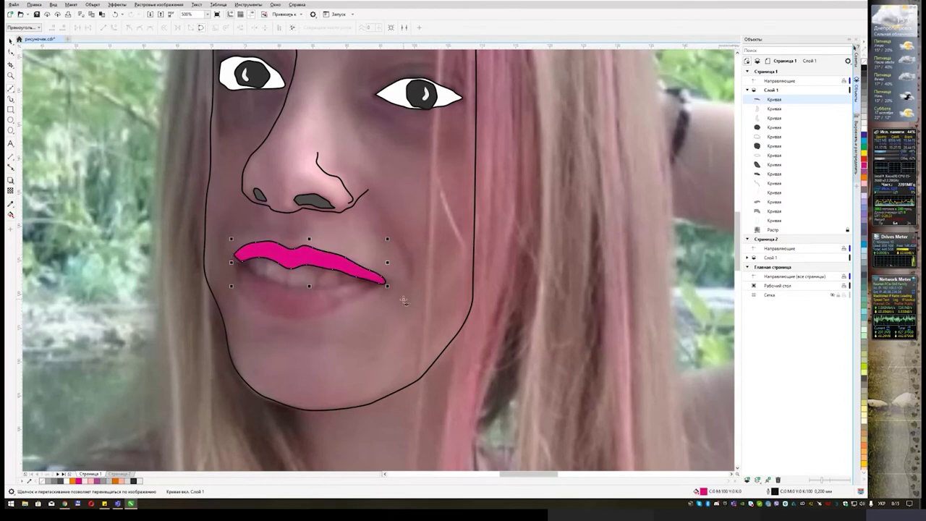
Trace the lower lip as a closed Bézier outline and fill it with magenta (C0 M100 Y0 K0)
{"action": "left_click", "coordinate": [233, 281]}
{"action": "left_click", "coordinate": [246, 298]}
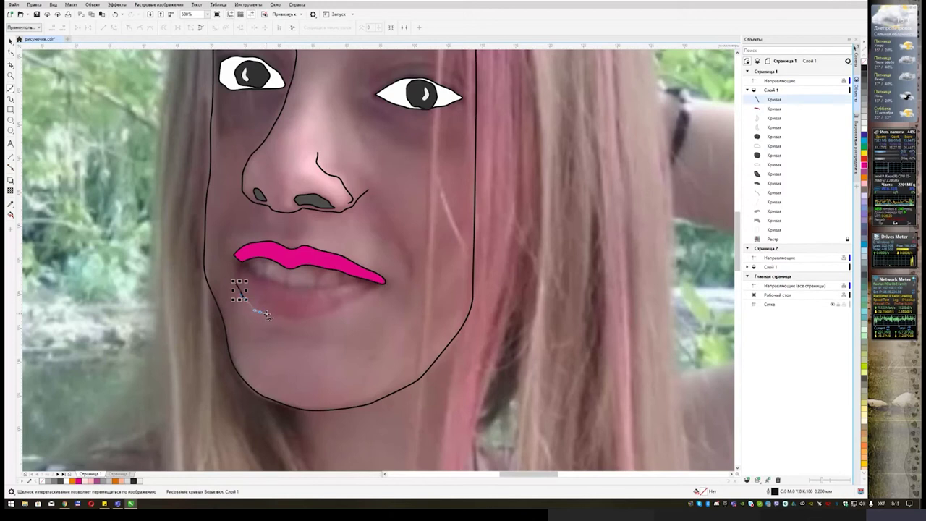
{"action": "left_click", "coordinate": [295, 316]}
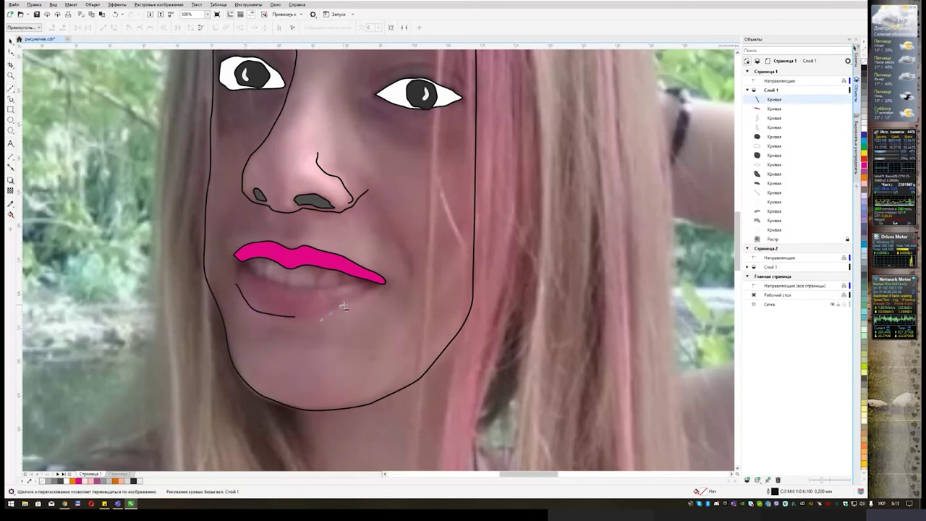
{"action": "left_click_drag", "start_coordinate": [344, 305], "coordinate": [346, 304]}
{"action": "mouse_move", "coordinate": [349, 301]}
{"action": "left_mouse_down"}
{"action": "mouse_move", "coordinate": [366, 291]}
{"action": "mouse_move", "coordinate": [350, 286]}
{"action": "left_mouse_up"}
{"action": "left_click", "coordinate": [374, 286]}
{"action": "left_click_drag", "start_coordinate": [338, 288], "coordinate": [235, 291]}
{"action": "left_click", "coordinate": [240, 269]}
{"action": "left_click", "coordinate": [864, 165]}
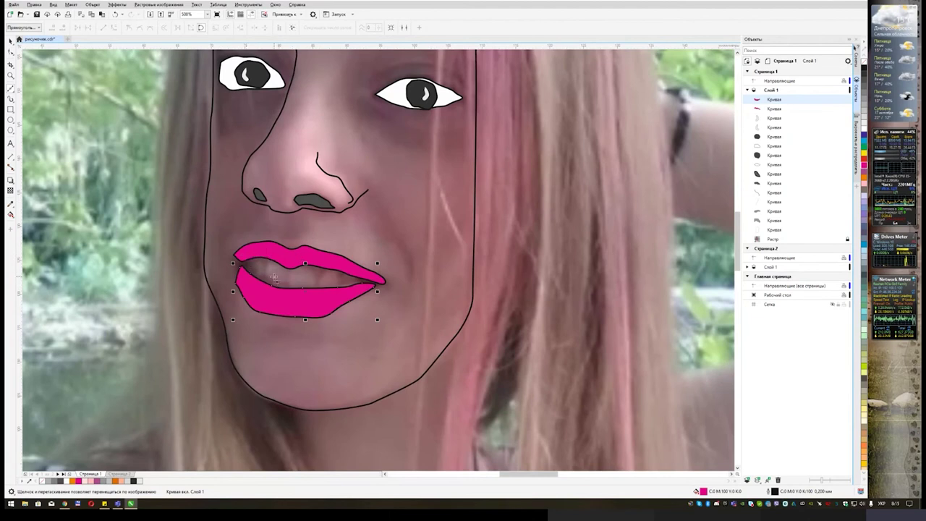
Trace the upper edge of the teeth shape with Bézier curves just inside the upper lip, from the left-hand to the right-hand mouth corner
{"action": "scroll", "coordinate": [244, 255], "scroll_direction": "up", "scroll_amount": 2}
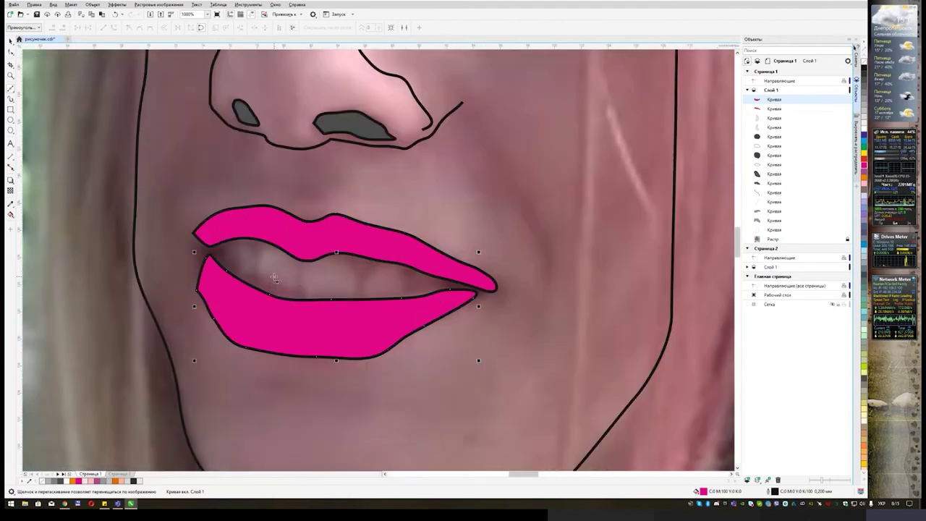
{"action": "left_click", "coordinate": [211, 236]}
{"action": "left_click", "coordinate": [235, 236]}
{"action": "left_click", "coordinate": [259, 236]}
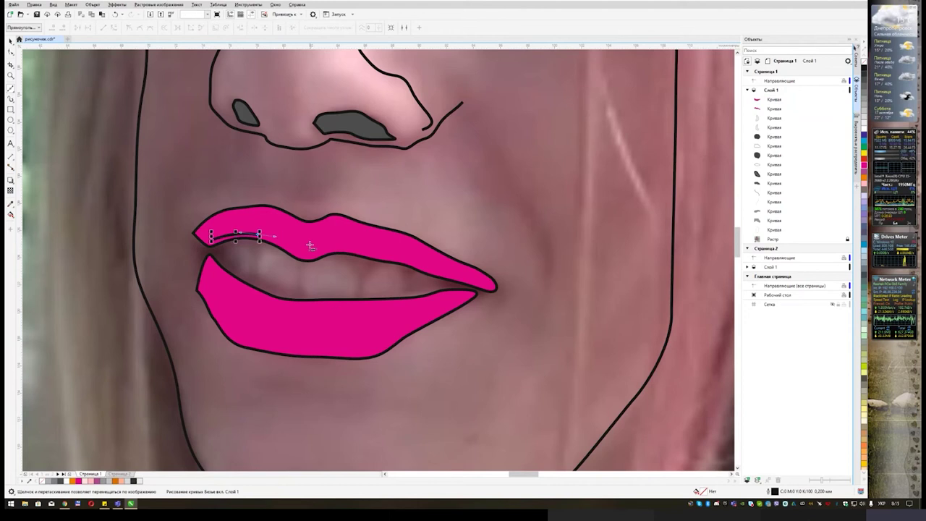
{"action": "left_click", "coordinate": [310, 245]}
{"action": "left_click_drag", "start_coordinate": [393, 254], "coordinate": [421, 259]}
{"action": "left_click", "coordinate": [450, 268]}
{"action": "left_click", "coordinate": [483, 284]}
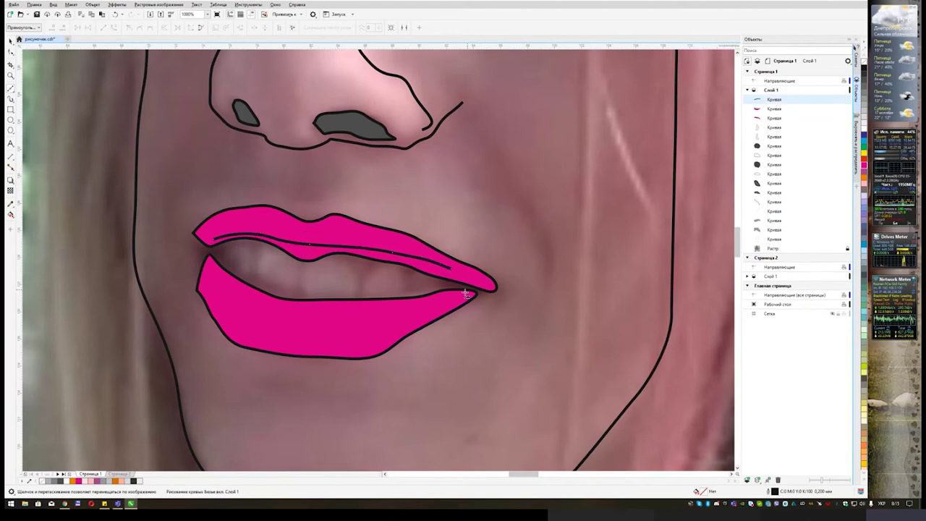
Trace the teeth shape's lower edge back over the lower lip, close the outline at its starting node and fill it with white
{"action": "left_click_drag", "start_coordinate": [463, 295], "coordinate": [451, 300]}
{"action": "left_click_drag", "start_coordinate": [398, 312], "coordinate": [260, 306]}
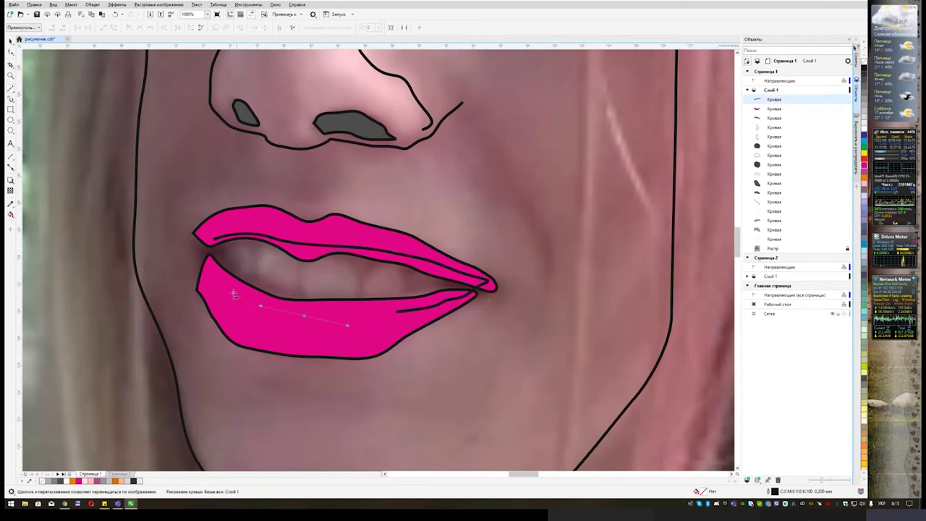
{"action": "left_click", "coordinate": [229, 290]}
{"action": "left_click", "coordinate": [210, 243]}
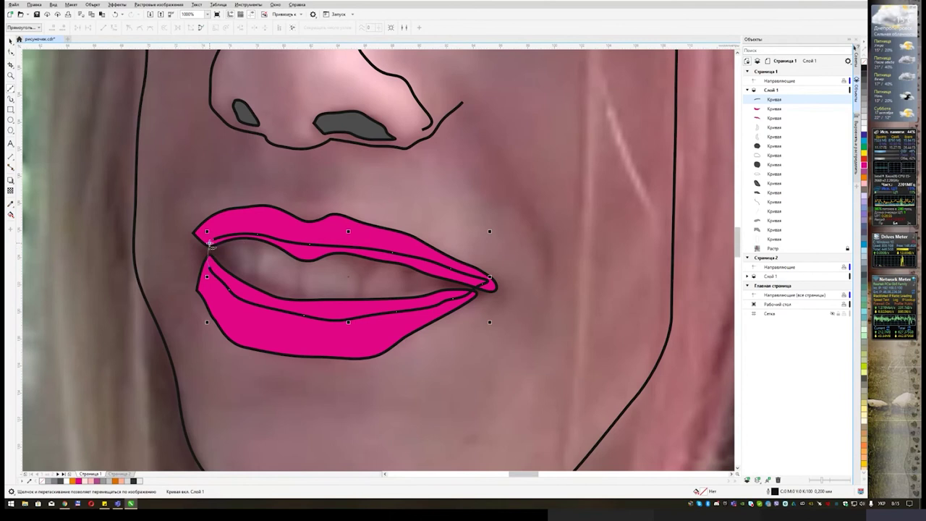
{"action": "left_click_drag", "start_coordinate": [210, 243], "coordinate": [213, 238]}
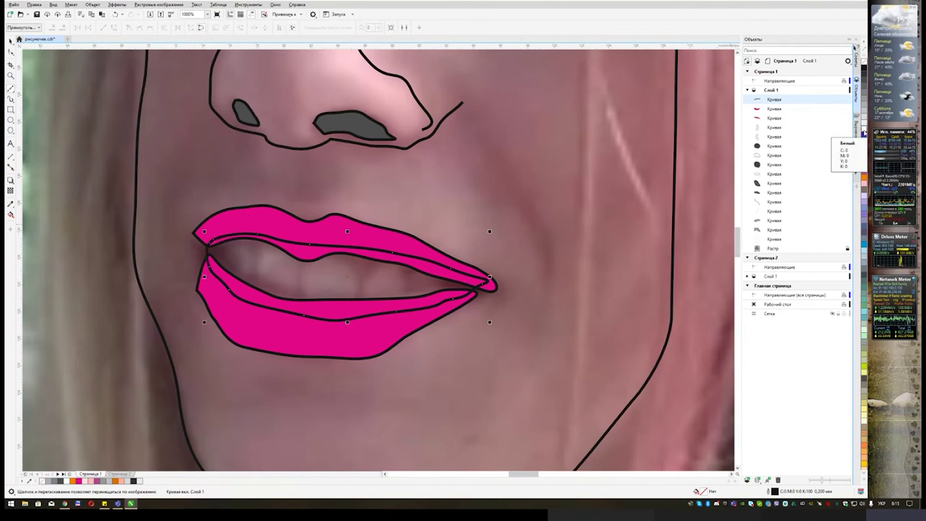
{"action": "left_click", "coordinate": [862, 133]}
Move the white teeth shape off the mouth to the blank area beside the photo
{"action": "scroll", "coordinate": [420, 239], "scroll_direction": "down", "scroll_amount": 5}
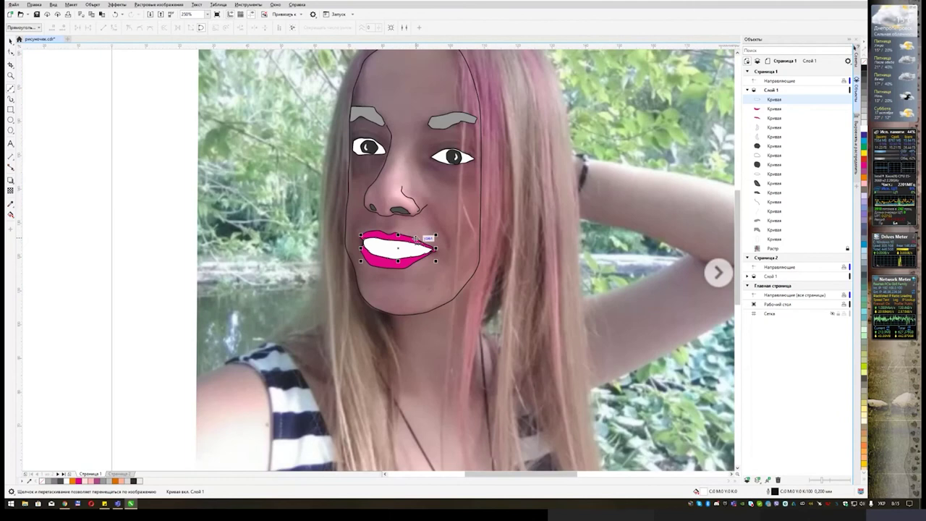
{"action": "left_click", "coordinate": [10, 41]}
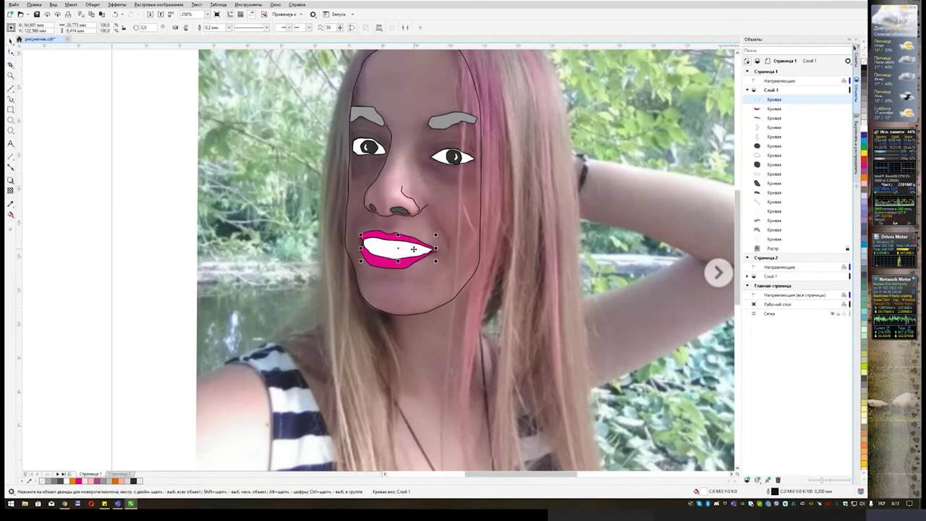
{"action": "left_click_drag", "start_coordinate": [397, 253], "coordinate": [143, 244]}
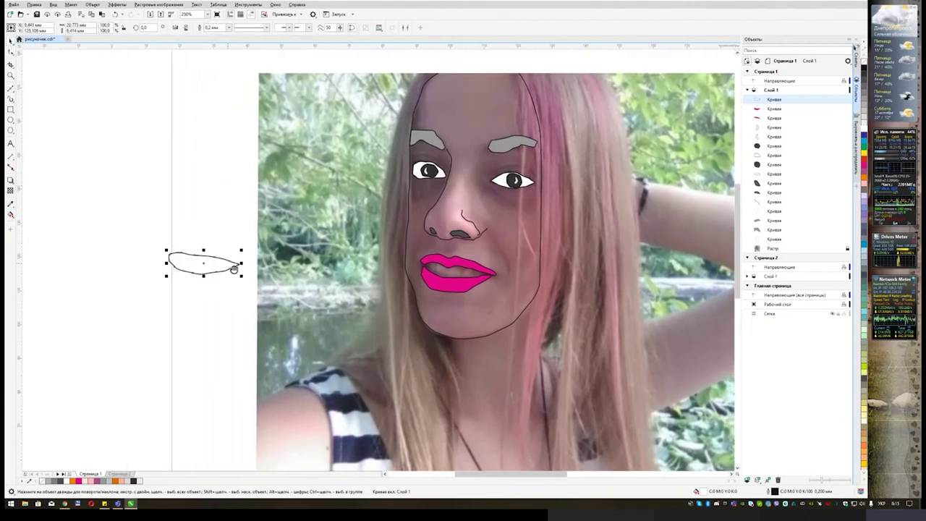
{"action": "left_click_drag", "start_coordinate": [234, 269], "coordinate": [251, 284]}
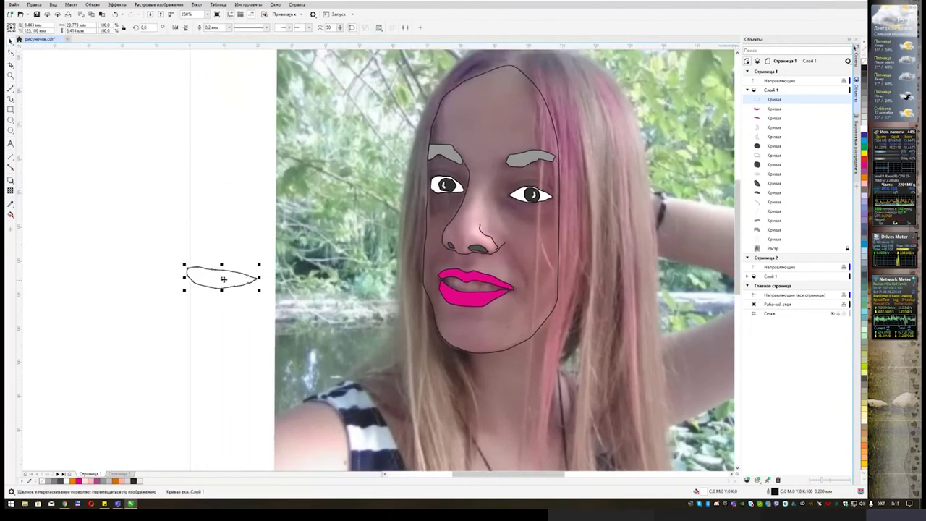
Draw two slanted Bézier divider lines across the wide end of the white teeth shape, from its upper to its lower edge
{"action": "left_click", "coordinate": [11, 88]}
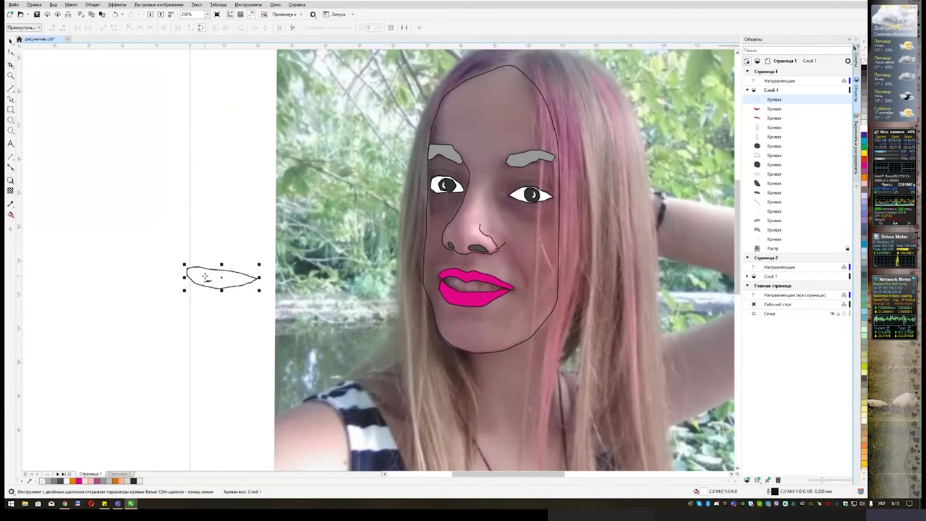
{"action": "scroll", "coordinate": [199, 277], "scroll_direction": "up", "scroll_amount": 2}
{"action": "left_click_drag", "start_coordinate": [199, 259], "coordinate": [196, 268]}
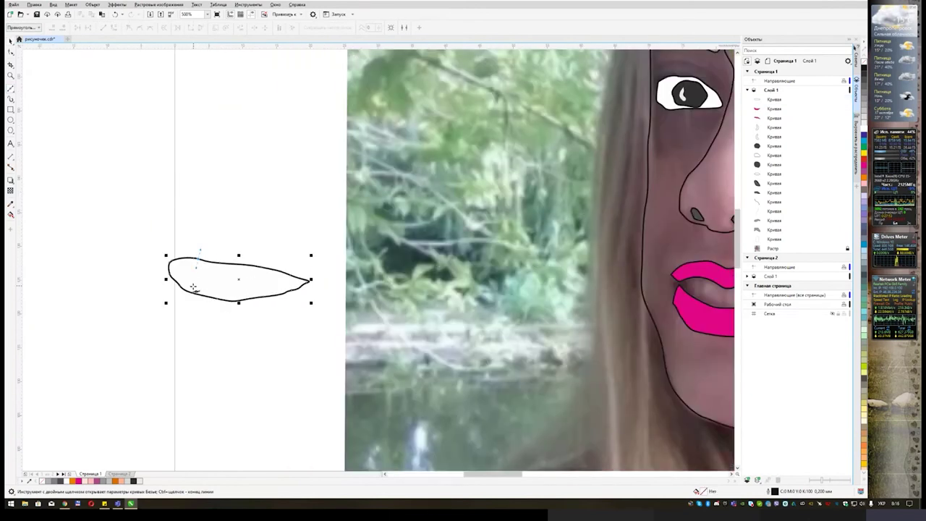
{"action": "left_click", "coordinate": [193, 293]}
{"action": "left_click", "coordinate": [236, 265]}
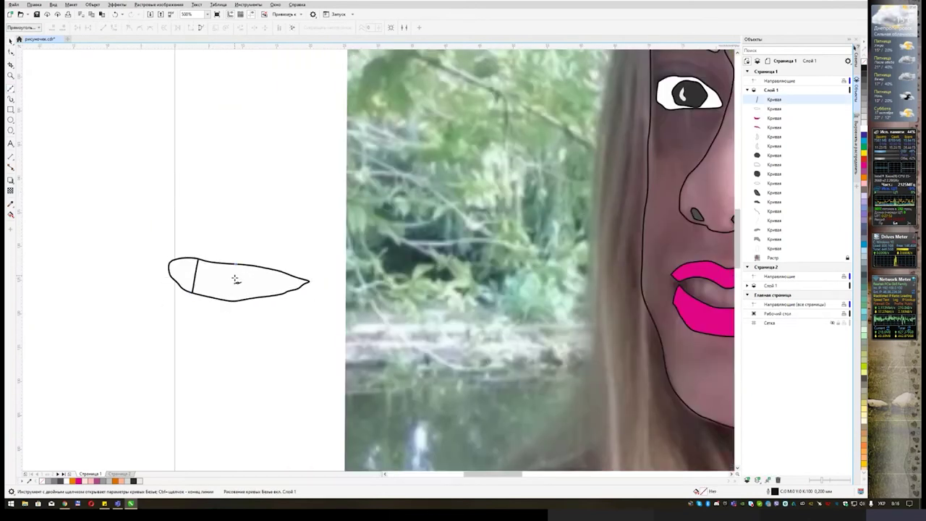
{"action": "key", "text": "ctrl+z"}
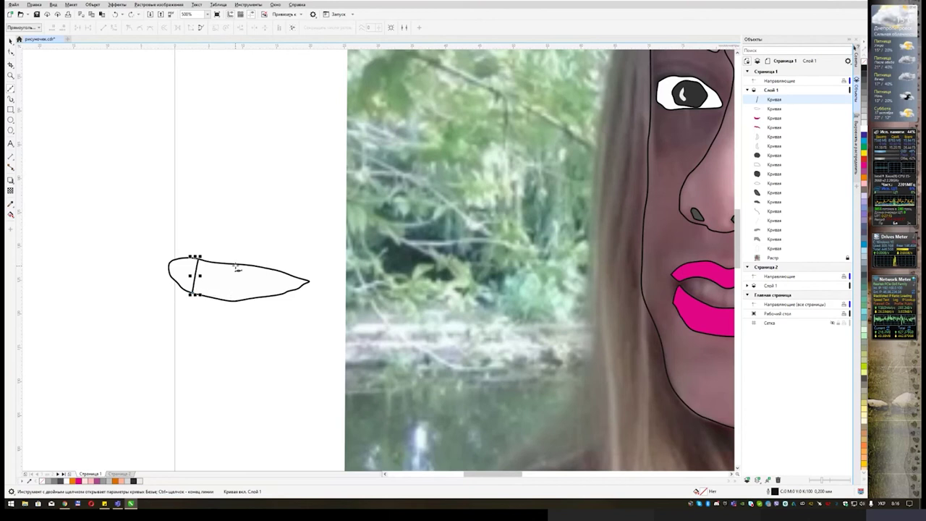
{"action": "left_click", "coordinate": [235, 264]}
{"action": "left_click", "coordinate": [230, 301]}
{"action": "left_click", "coordinate": [232, 262]}
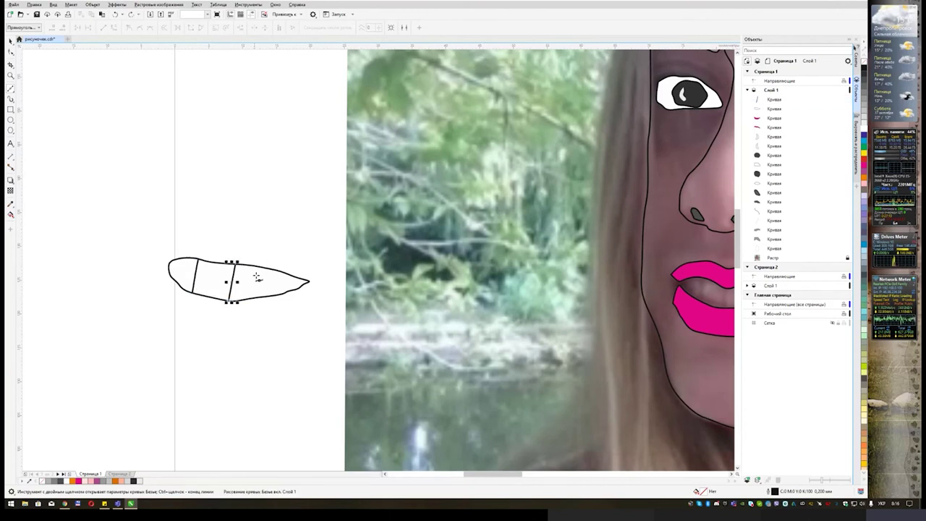
Add two more Bézier divider lines across the narrowing end of the teeth shape, from its upper to its lower edge
{"action": "left_click", "coordinate": [261, 264]}
{"action": "left_click", "coordinate": [260, 298]}
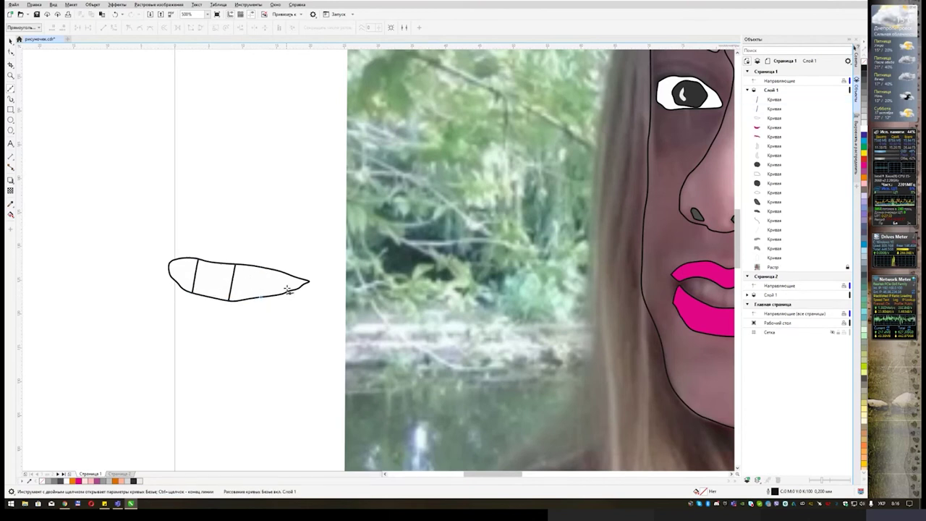
{"action": "double_click", "coordinate": [288, 277]}
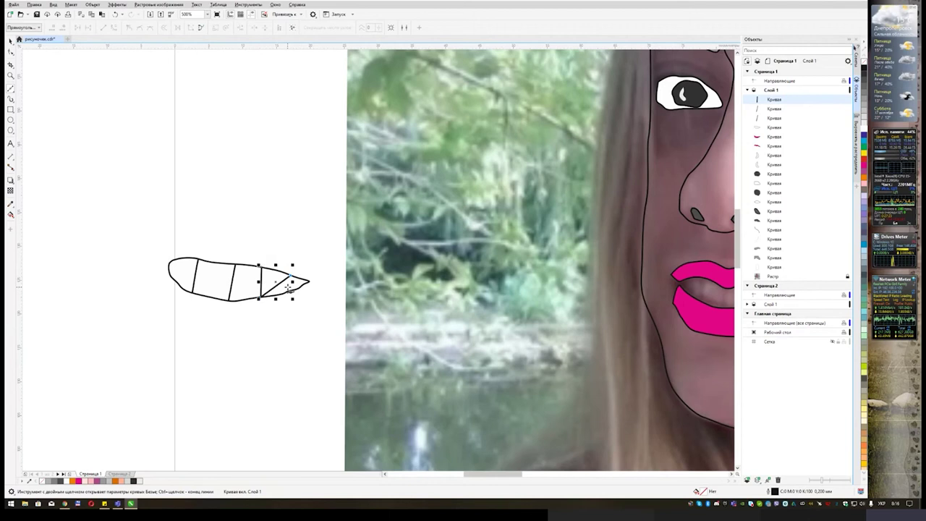
{"action": "key", "text": "ctrl+z"}
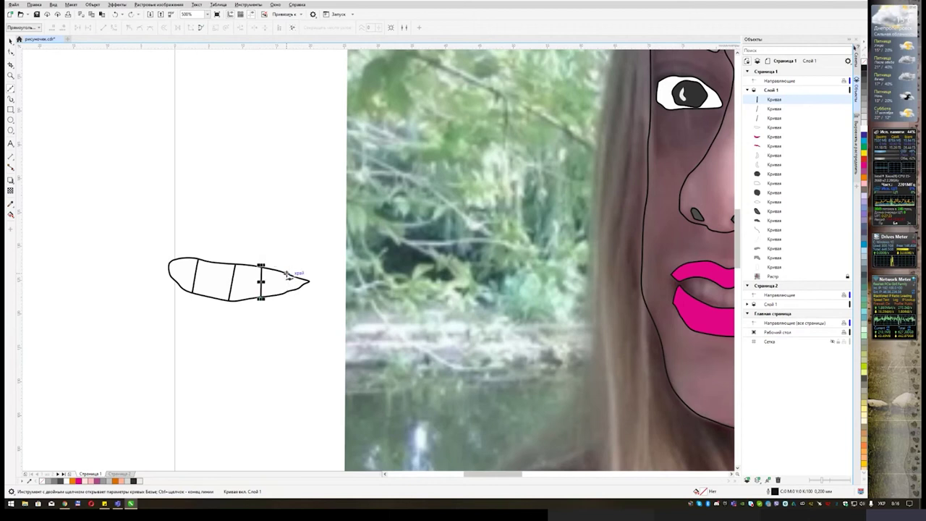
{"action": "key", "text": "Escape"}
{"action": "double_click", "coordinate": [284, 293]}
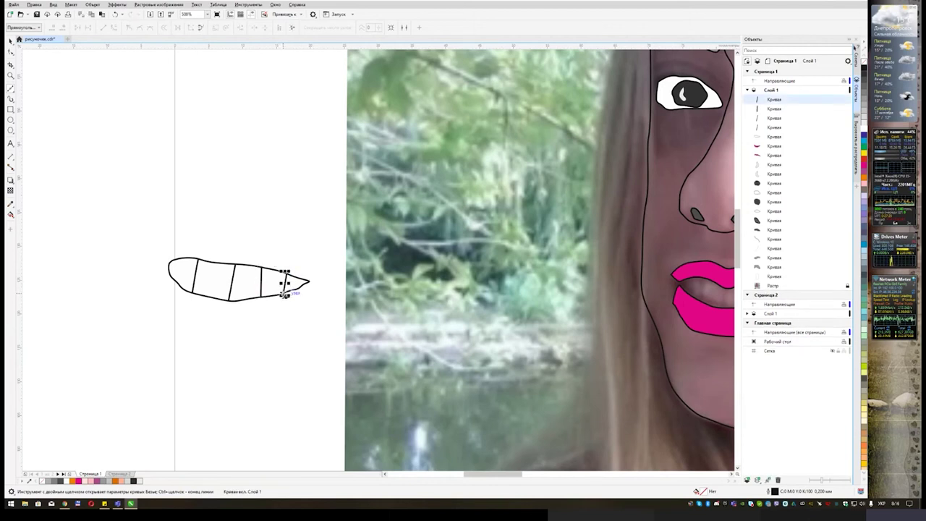
Group the teeth shape with its four divider lines and move the group back onto the mouth
{"action": "key", "text": "space"}
{"action": "left_click_drag", "start_coordinate": [126, 173], "coordinate": [266, 327]}
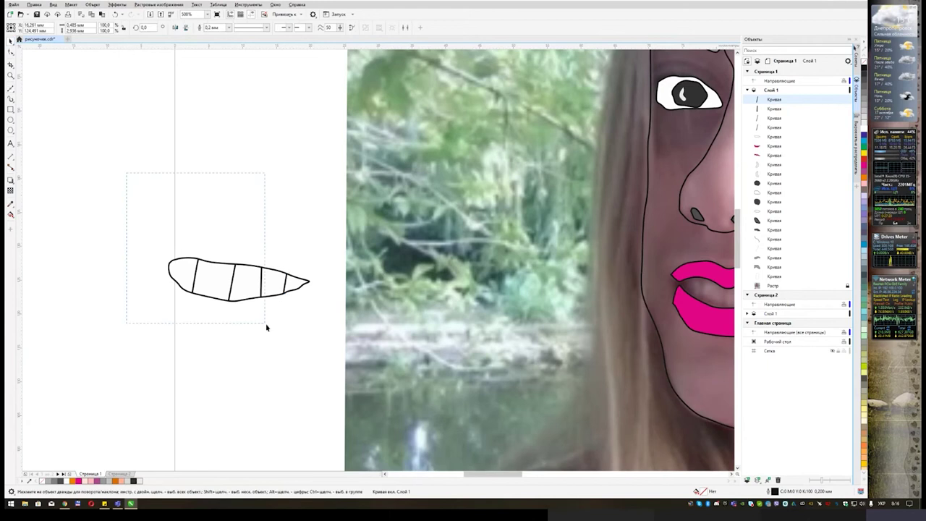
{"action": "left_click_drag", "start_coordinate": [319, 353], "coordinate": [319, 353]}
{"action": "key", "text": "ctrl+g"}
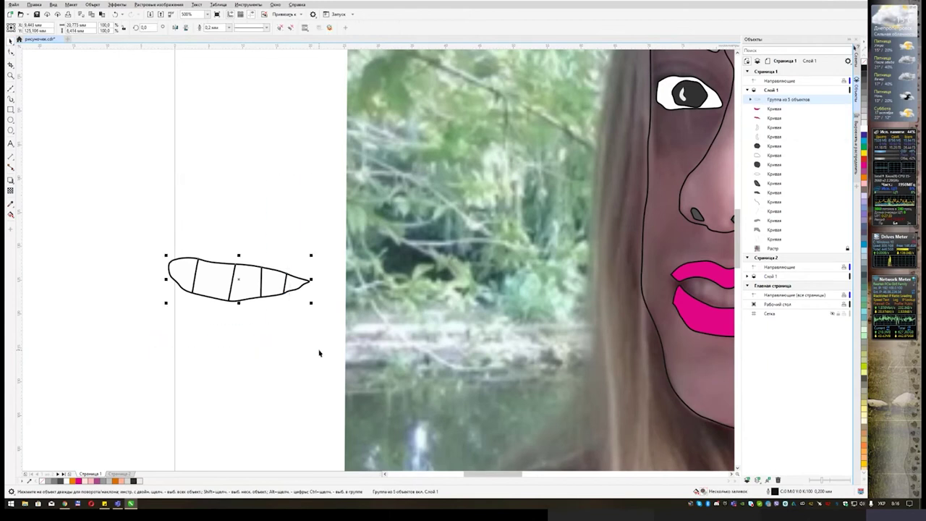
{"action": "scroll", "coordinate": [425, 248], "scroll_direction": "down", "scroll_amount": 1}
{"action": "left_click_drag", "start_coordinate": [515, 251], "coordinate": [310, 246]}
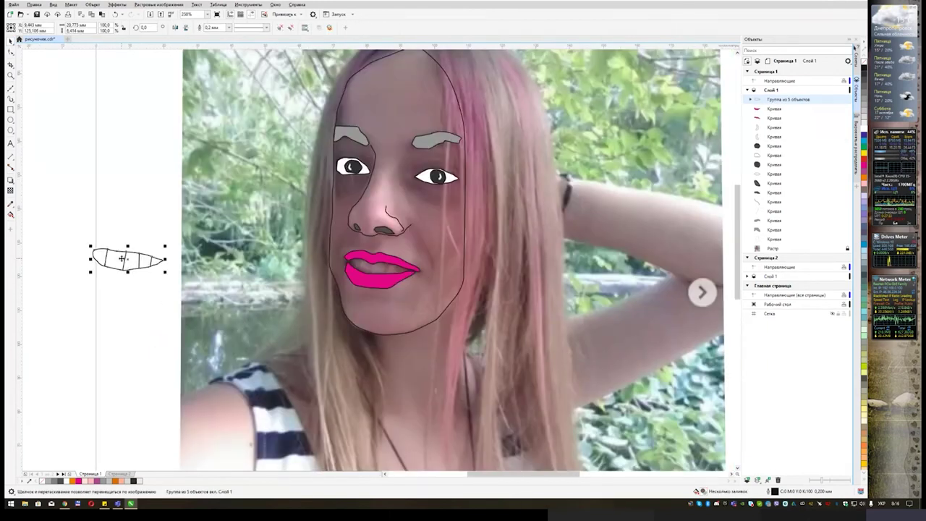
{"action": "left_click_drag", "start_coordinate": [127, 259], "coordinate": [378, 269]}
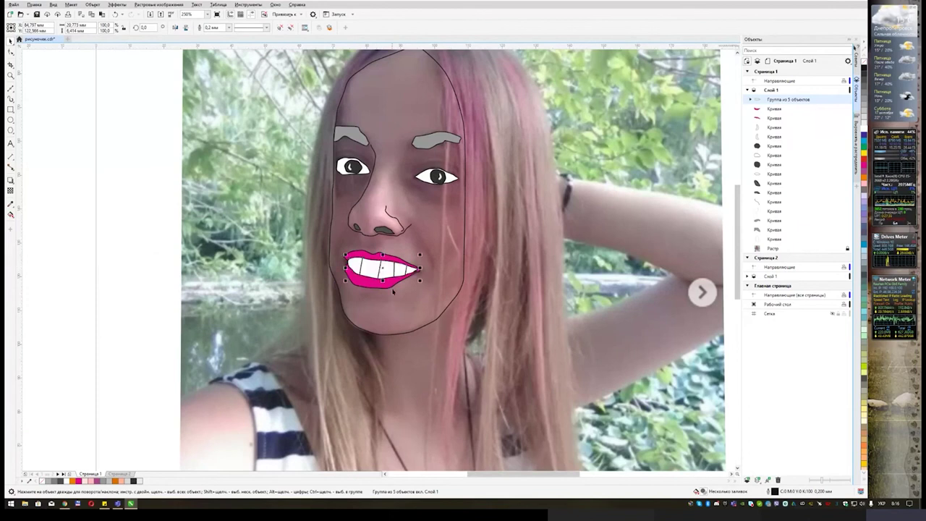
Send the teeth group back two levels so it sits behind both magenta lips, and deselect it
{"action": "scroll", "coordinate": [417, 275], "scroll_direction": "up", "scroll_amount": 2}
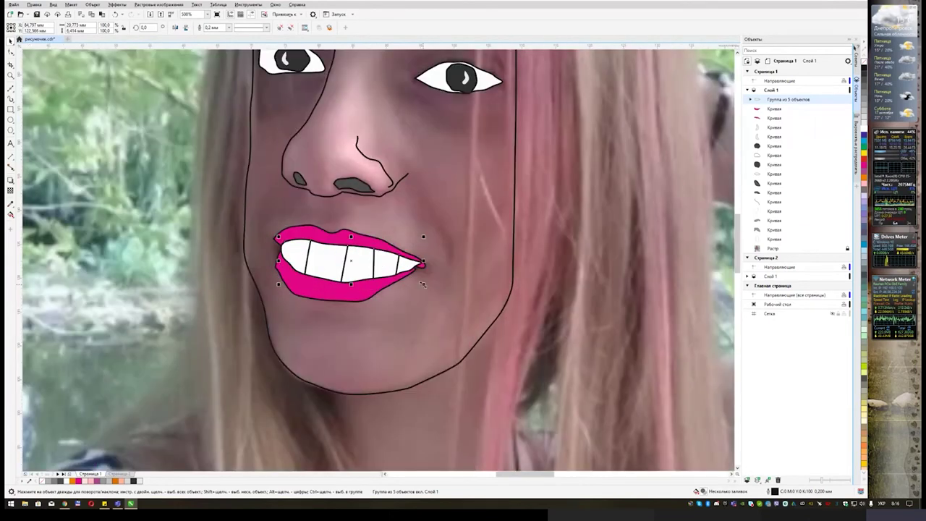
{"action": "key", "text": "ctrl+Page_Down"}
{"action": "key", "text": "ctrl+Page_Down"}
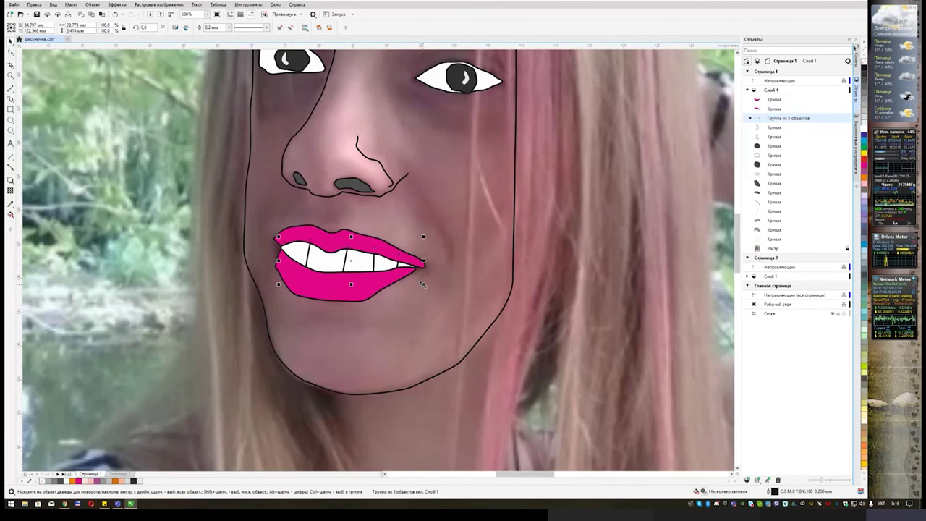
{"action": "scroll", "coordinate": [424, 227], "scroll_direction": "down", "scroll_amount": 4}
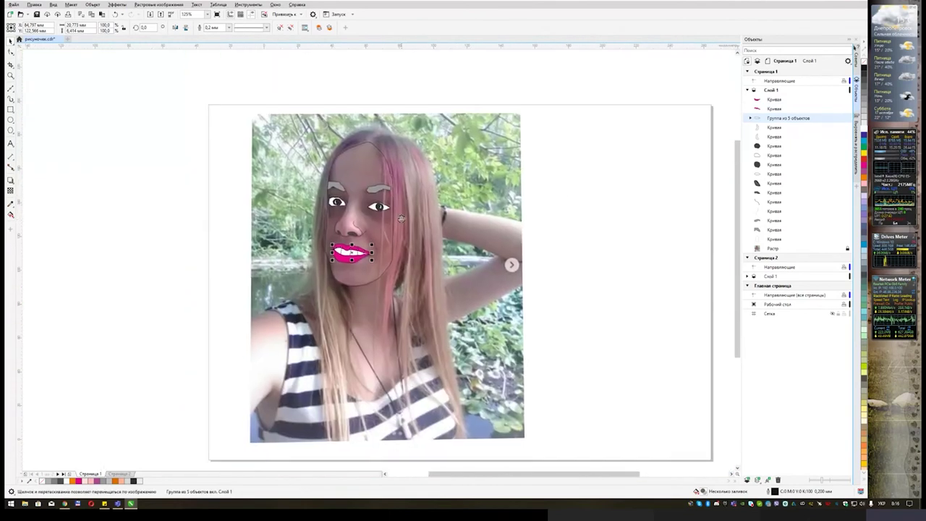
{"action": "left_click", "coordinate": [538, 206]}
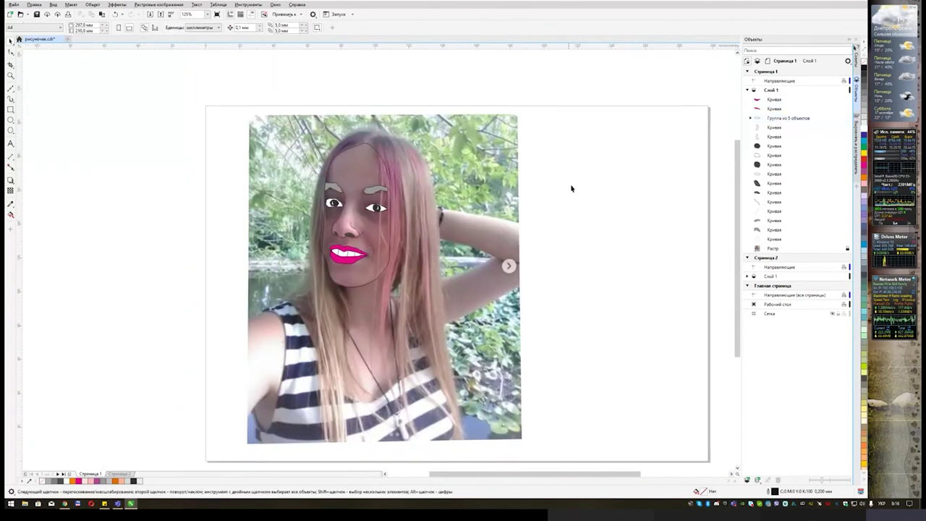
Draw a curved Bézier smile line on the cheek, from beside the nostril down past the mouth corner
{"action": "left_click_drag", "start_coordinate": [571, 189], "coordinate": [500, 181]}
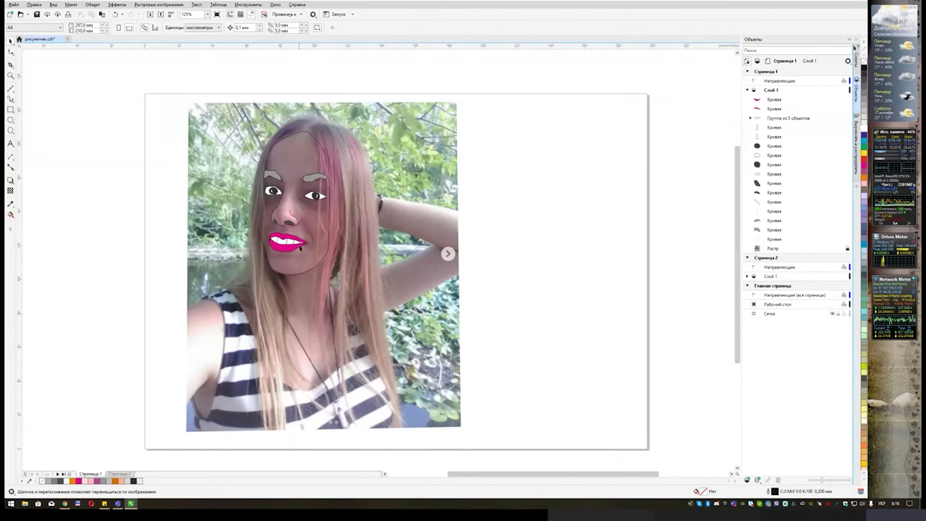
{"action": "scroll", "coordinate": [300, 249], "scroll_direction": "up", "scroll_amount": 2}
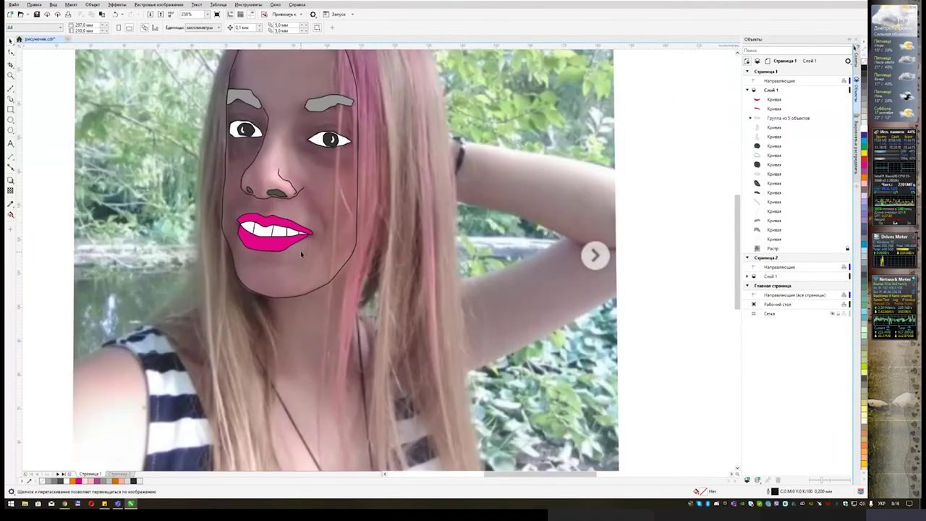
{"action": "left_click", "coordinate": [12, 90]}
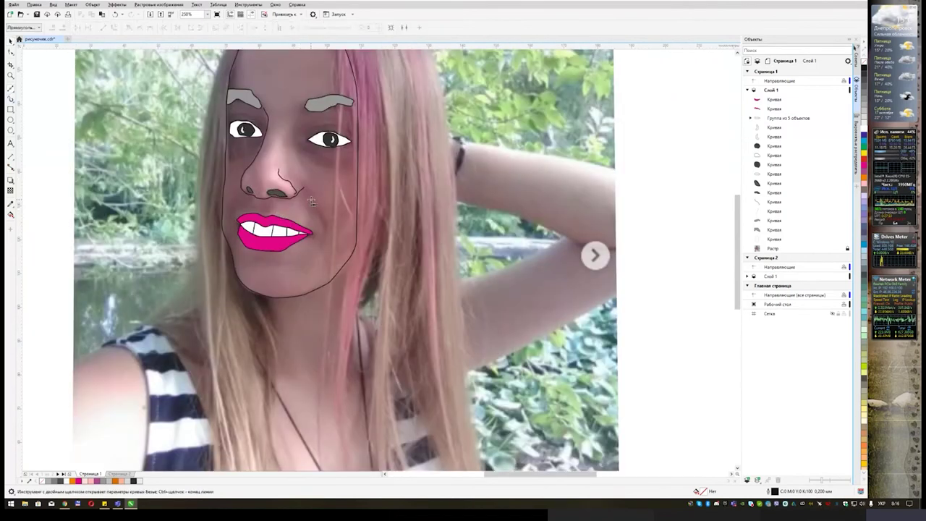
{"action": "left_click_drag", "start_coordinate": [311, 201], "coordinate": [327, 244]}
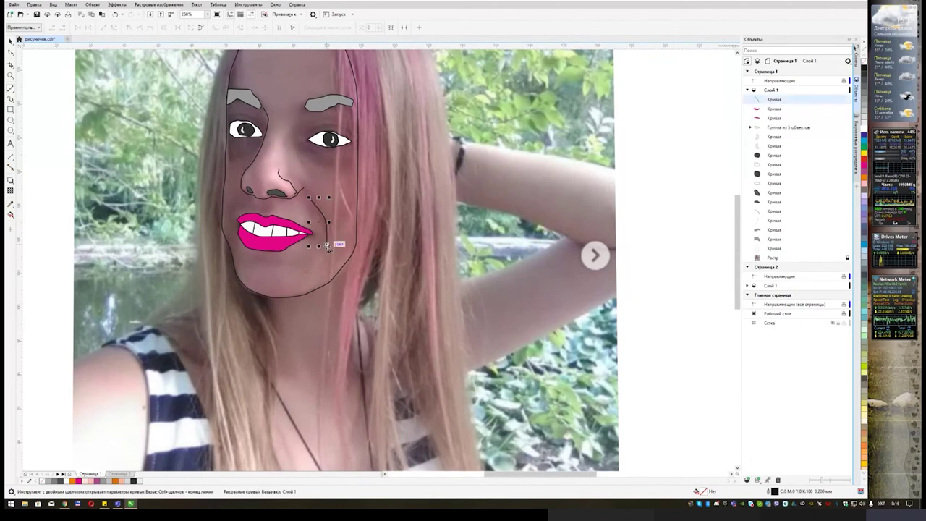
Trace an eyelid crease above each eye with open Bézier curves and give the second crease a grey fill (C0 M0 Y0 K40)
{"action": "key", "text": "h"}
{"action": "left_click_drag", "start_coordinate": [314, 151], "coordinate": [332, 239]}
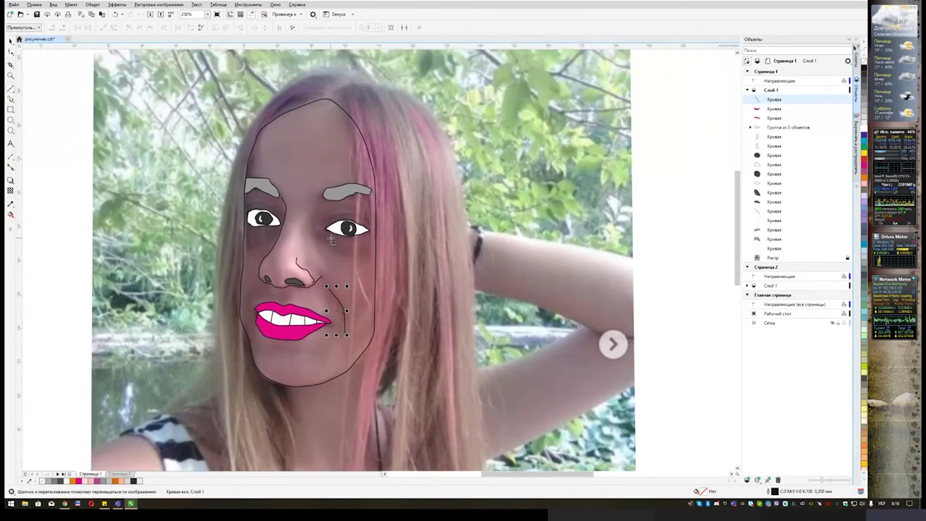
{"action": "left_click", "coordinate": [281, 217]}
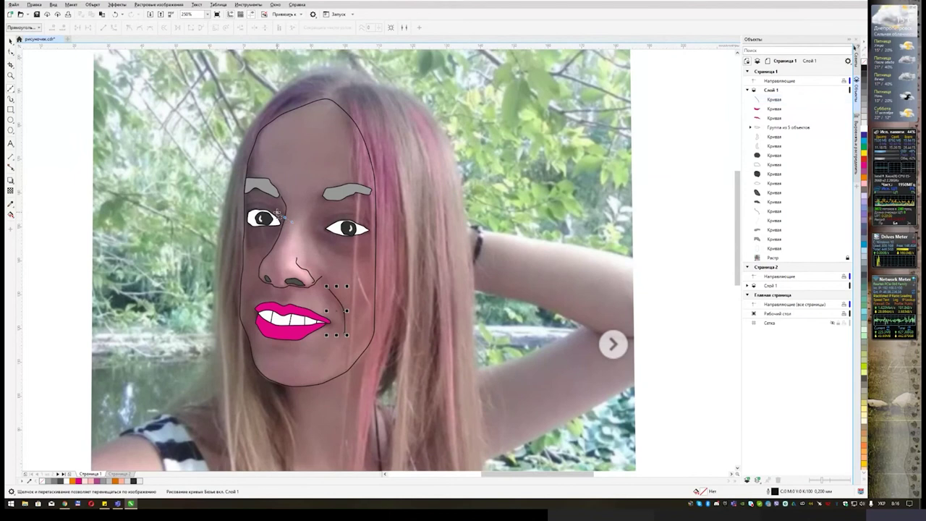
{"action": "left_click_drag", "start_coordinate": [272, 208], "coordinate": [243, 209]}
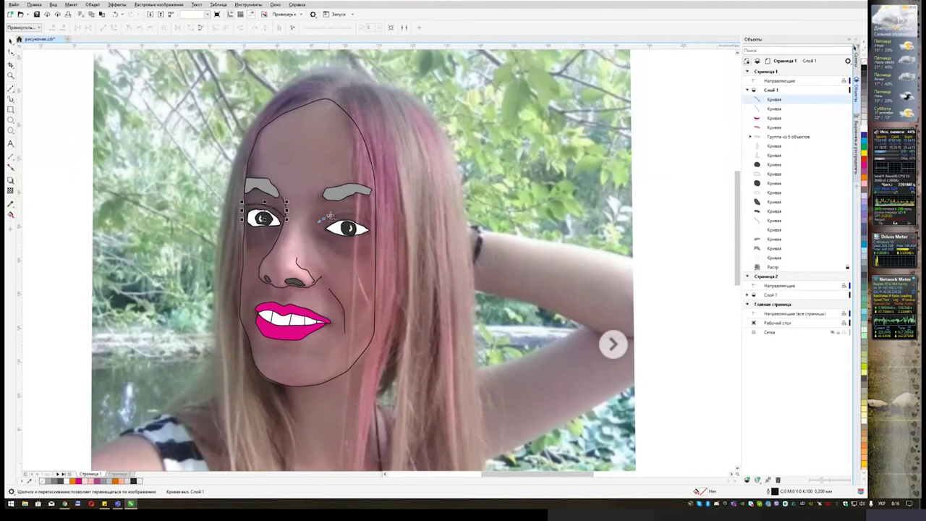
{"action": "left_click_drag", "start_coordinate": [323, 219], "coordinate": [364, 219]}
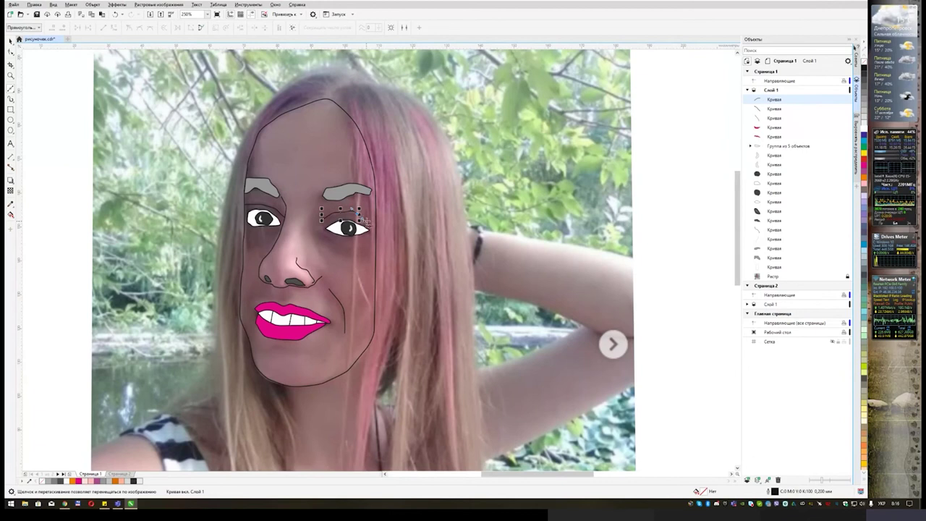
{"action": "left_click", "coordinate": [369, 223]}
{"action": "left_click", "coordinate": [864, 107]}
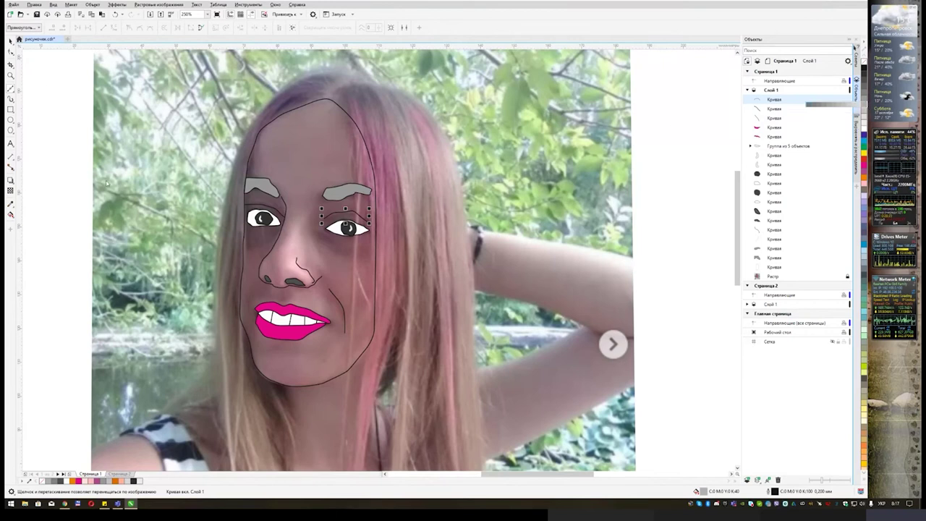
{"action": "left_click_drag", "start_coordinate": [673, 201], "coordinate": [682, 239]}
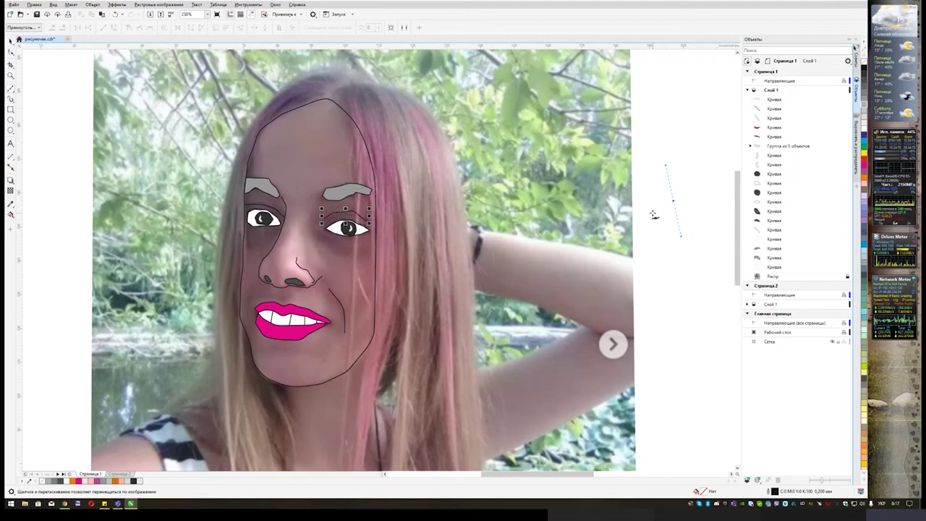
{"action": "left_click", "coordinate": [11, 42]}
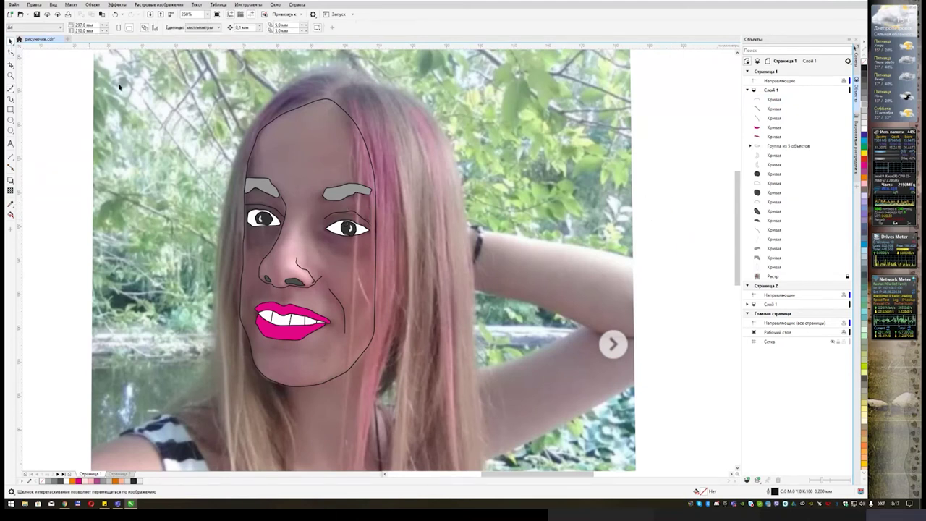
Trace the edge of the bare arm along the striped top's armhole with Bézier curves, from the shoulder down towards the armpit
{"action": "scroll", "coordinate": [471, 154], "scroll_direction": "down", "scroll_amount": 5}
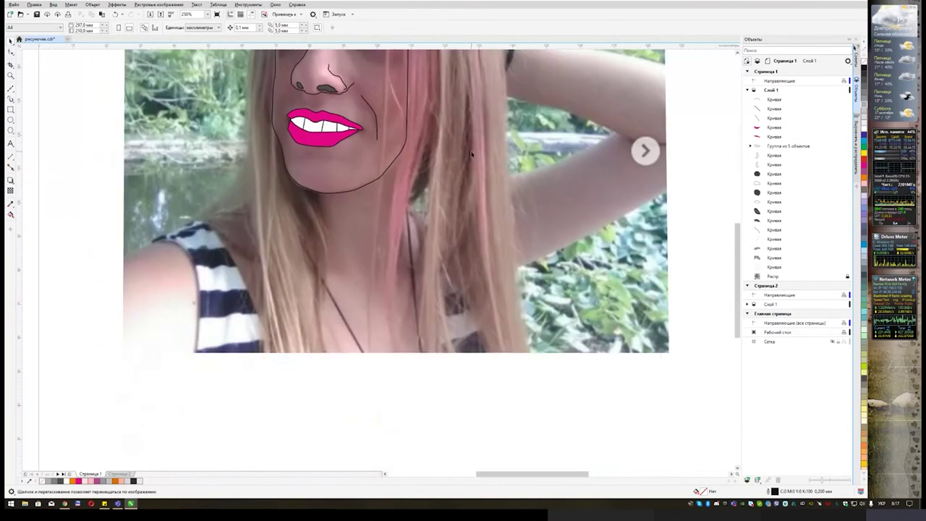
{"action": "left_click_drag", "start_coordinate": [471, 154], "coordinate": [469, 138]}
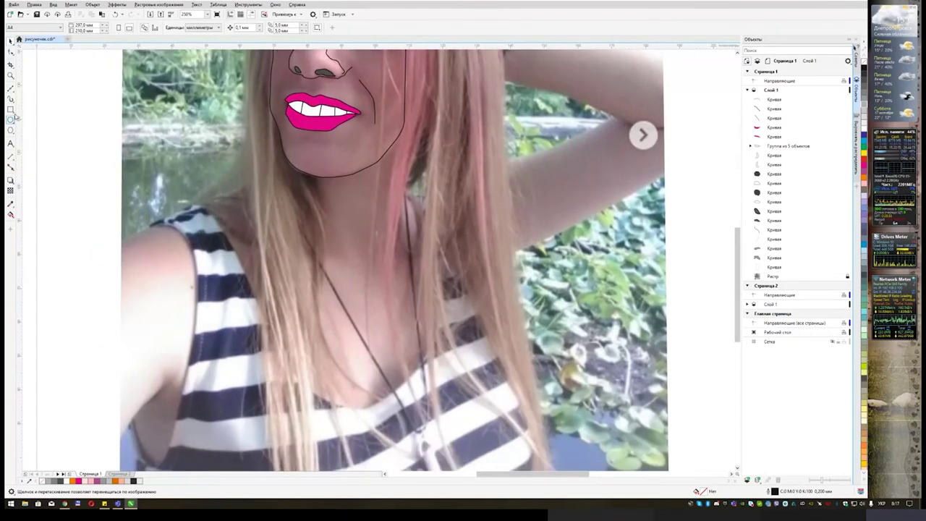
{"action": "left_click", "coordinate": [12, 90]}
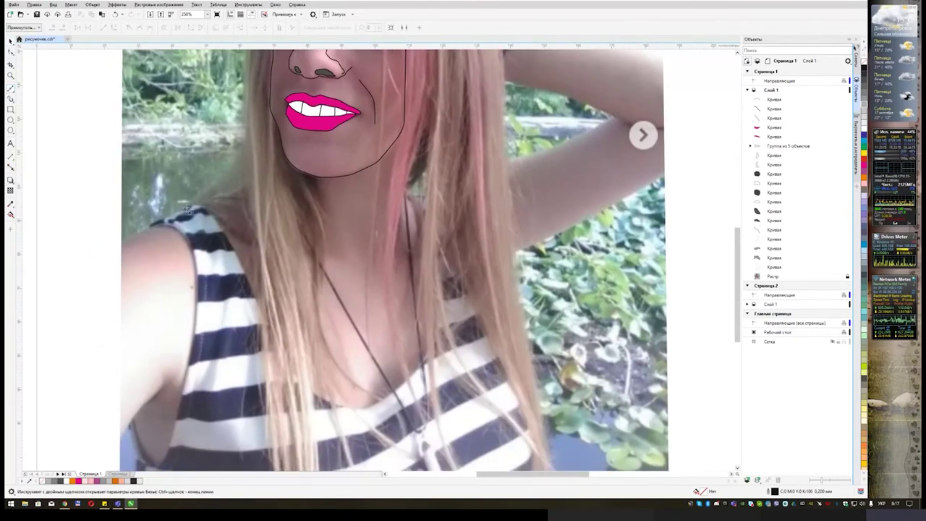
{"action": "left_click_drag", "start_coordinate": [155, 224], "coordinate": [196, 289]}
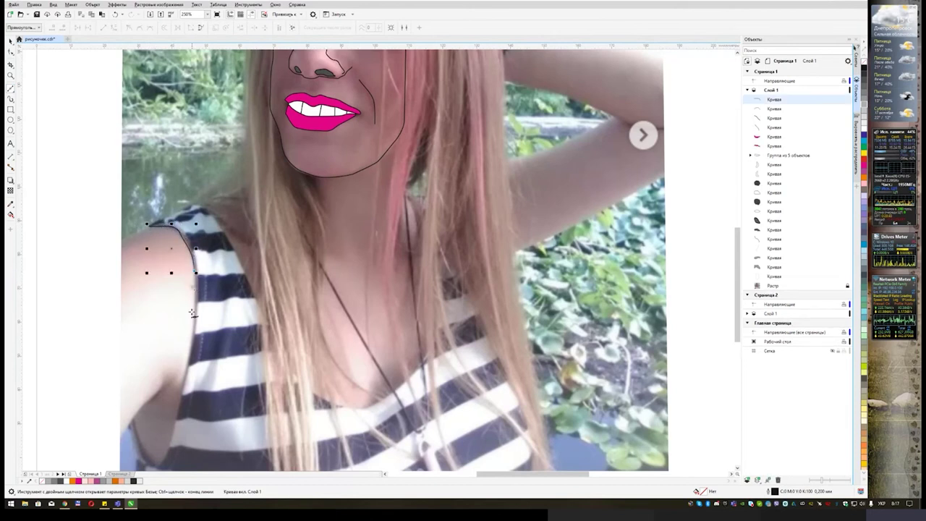
{"action": "left_click_drag", "start_coordinate": [192, 334], "coordinate": [189, 353]}
{"action": "left_click_drag", "start_coordinate": [182, 395], "coordinate": [177, 412]}
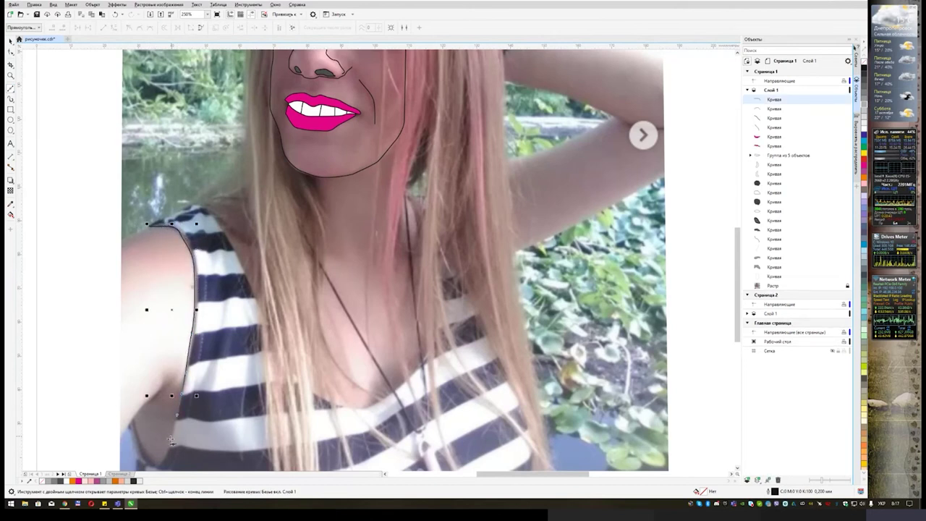
Finish the bare arm's outline past the armpit and along the photo's edge, closing it at the shoulder
{"action": "left_click_drag", "start_coordinate": [169, 447], "coordinate": [120, 437]}
{"action": "left_click", "coordinate": [117, 440]}
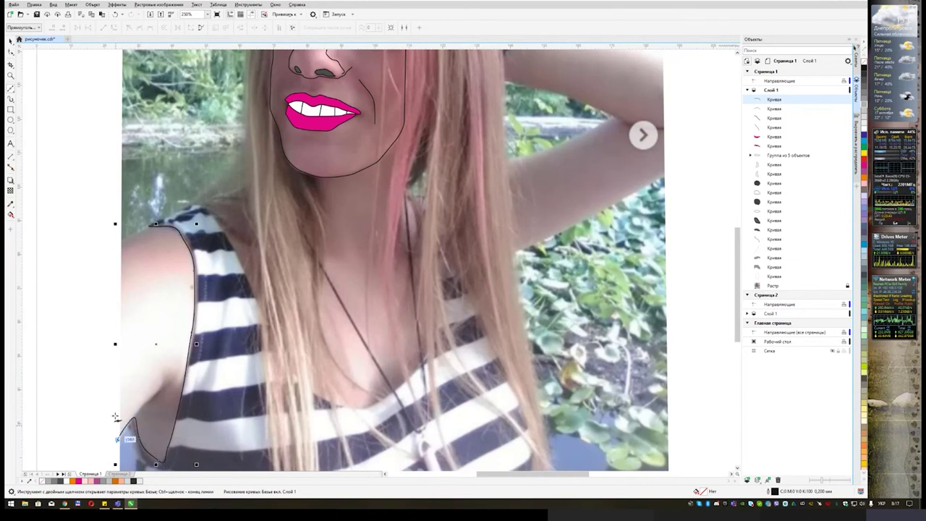
{"action": "left_click", "coordinate": [121, 240]}
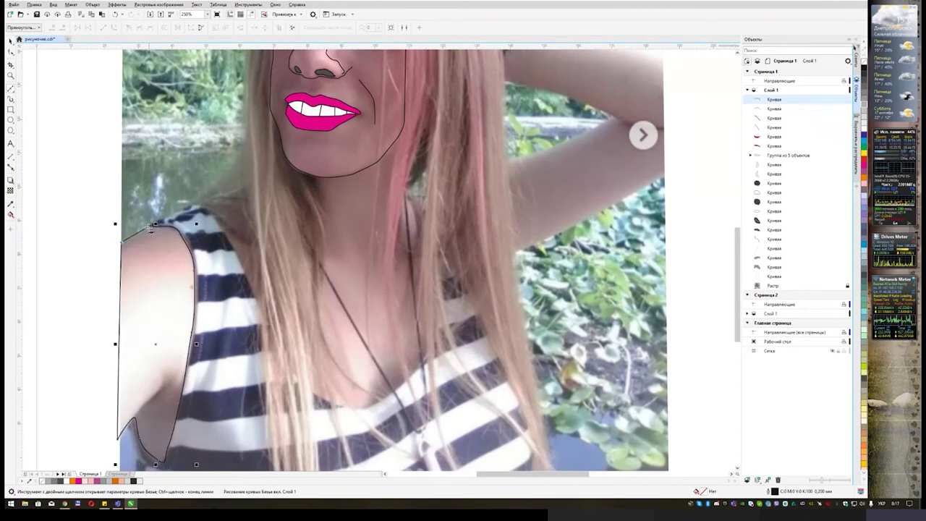
{"action": "left_click", "coordinate": [159, 225]}
Draw a short open Bézier crease inside the arm outline, from the armpit shadow down to the arm's lower edge
{"action": "left_click_drag", "start_coordinate": [202, 307], "coordinate": [193, 266]}
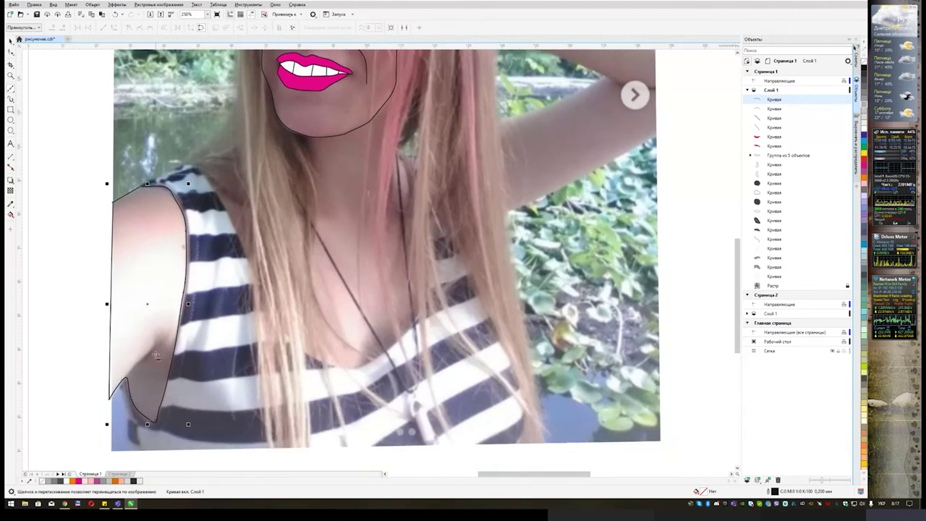
{"action": "left_click", "coordinate": [154, 348]}
{"action": "left_click", "coordinate": [135, 364]}
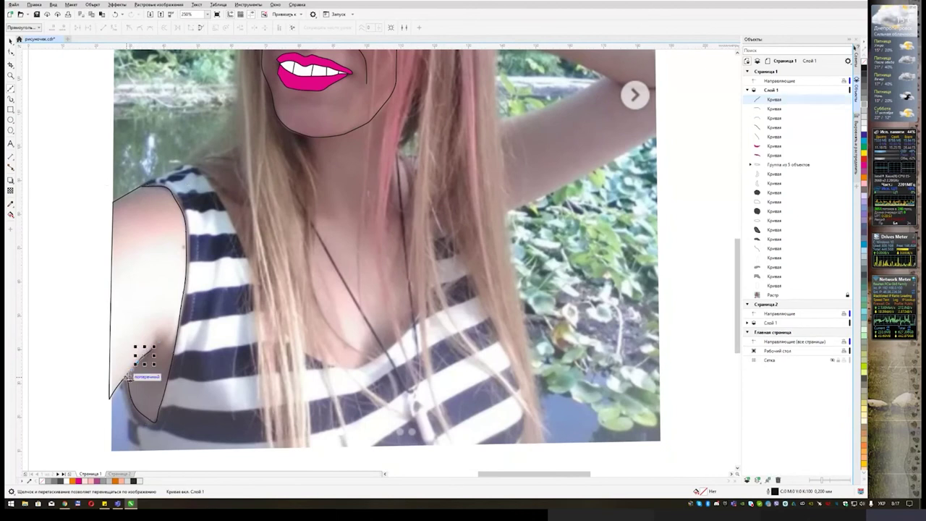
{"action": "left_click", "coordinate": [126, 377]}
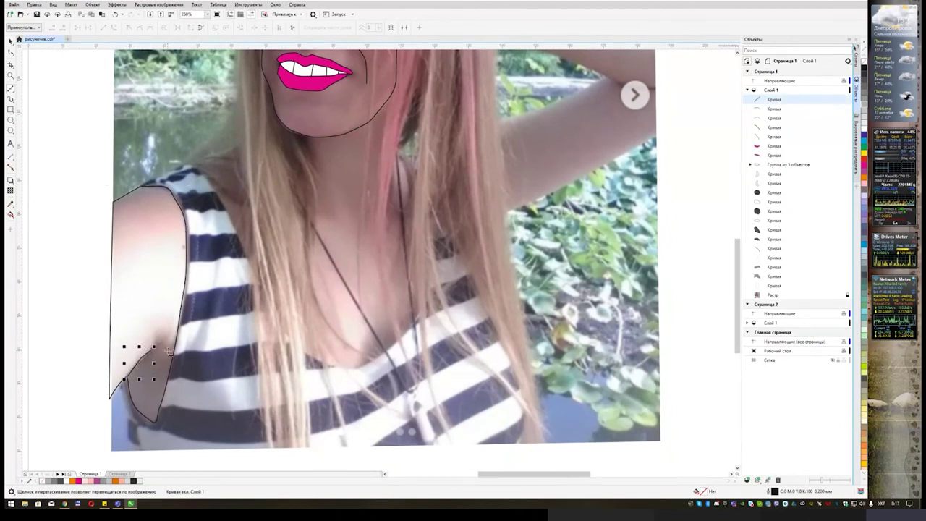
Start the body outline with Bézier curves, from the striped top's shoulder strap along the neckline and up to the raised arm's armpit
{"action": "left_click_drag", "start_coordinate": [326, 174], "coordinate": [309, 210]}
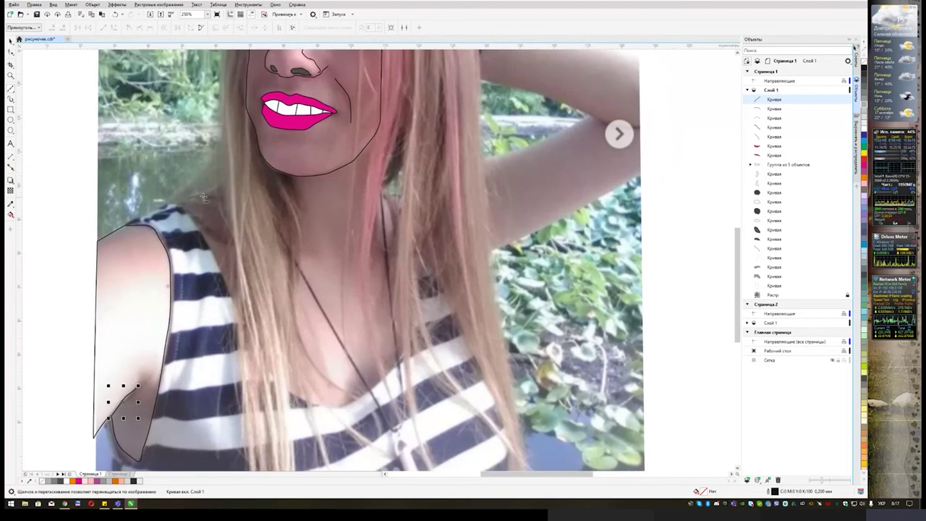
{"action": "left_click", "coordinate": [175, 206]}
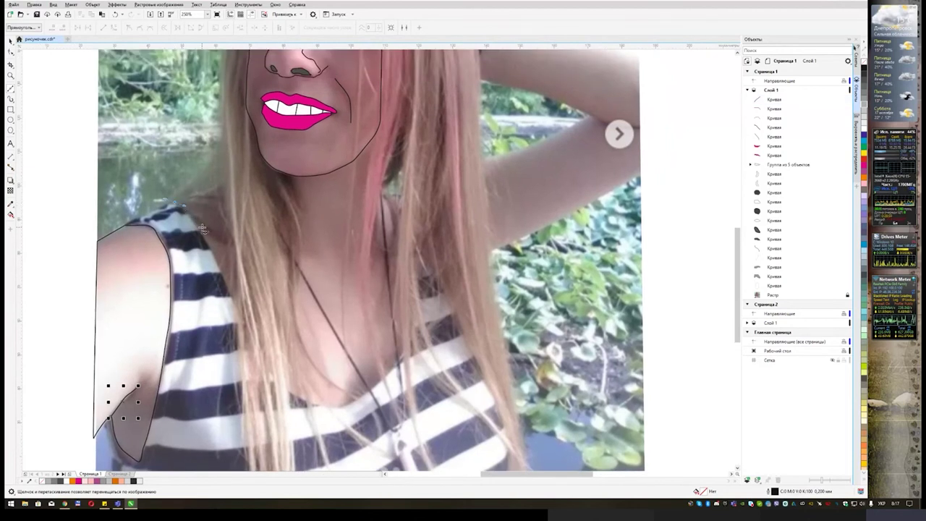
{"action": "left_click_drag", "start_coordinate": [203, 233], "coordinate": [234, 305]}
{"action": "left_click_drag", "start_coordinate": [267, 362], "coordinate": [270, 371]}
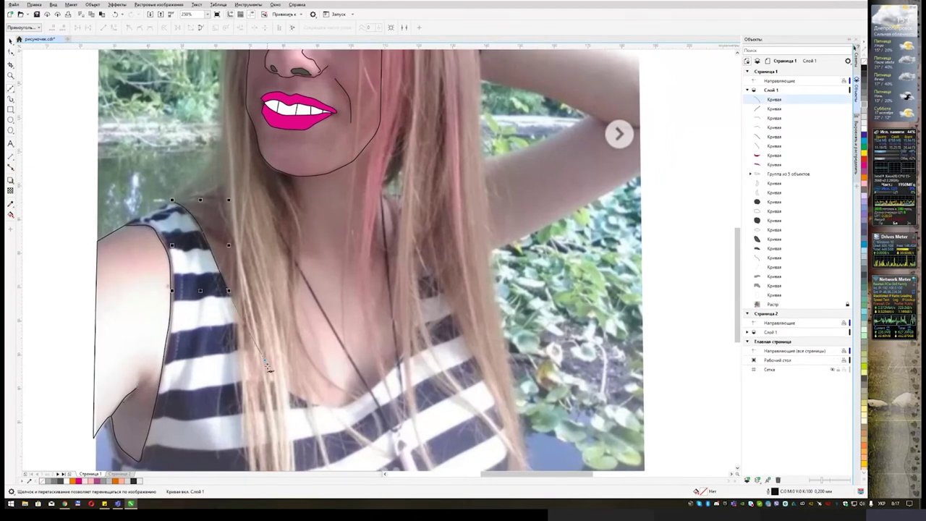
{"action": "left_click_drag", "start_coordinate": [300, 400], "coordinate": [410, 321]}
{"action": "left_click", "coordinate": [410, 298]}
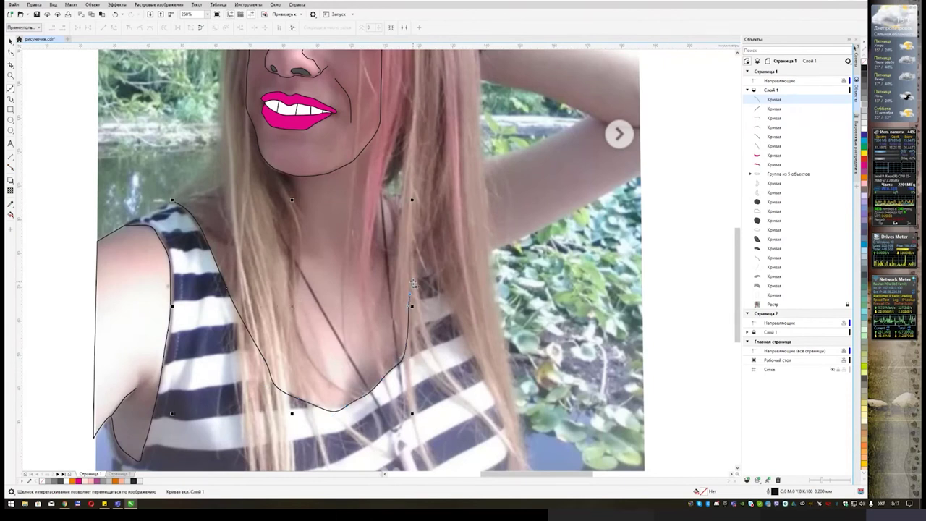
{"action": "left_click", "coordinate": [418, 266]}
{"action": "left_click", "coordinate": [453, 261]}
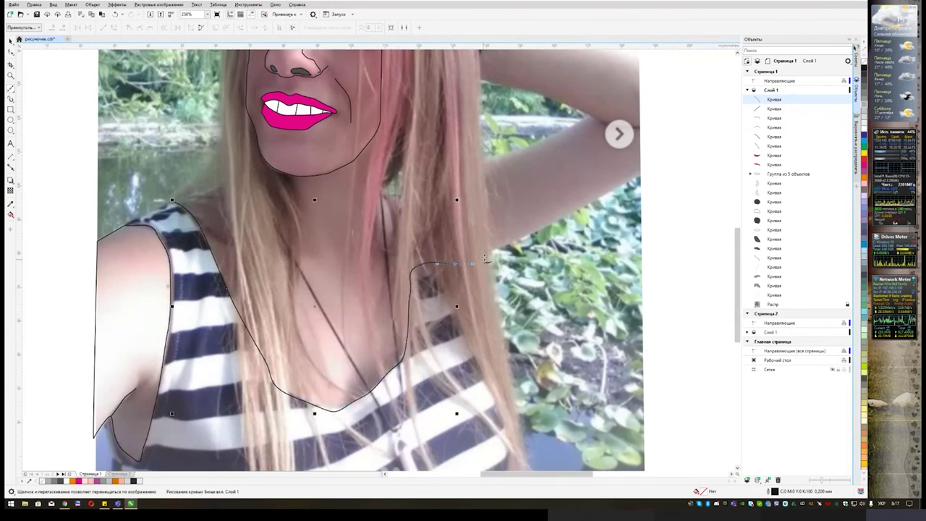
Continue the body outline along the underside of the raised upper arm to the photo's edge, then up that edge to the forearm
{"action": "left_click", "coordinate": [487, 257]}
{"action": "left_click", "coordinate": [512, 245]}
{"action": "left_click_drag", "start_coordinate": [561, 209], "coordinate": [422, 323]}
{"action": "left_click", "coordinate": [437, 324]}
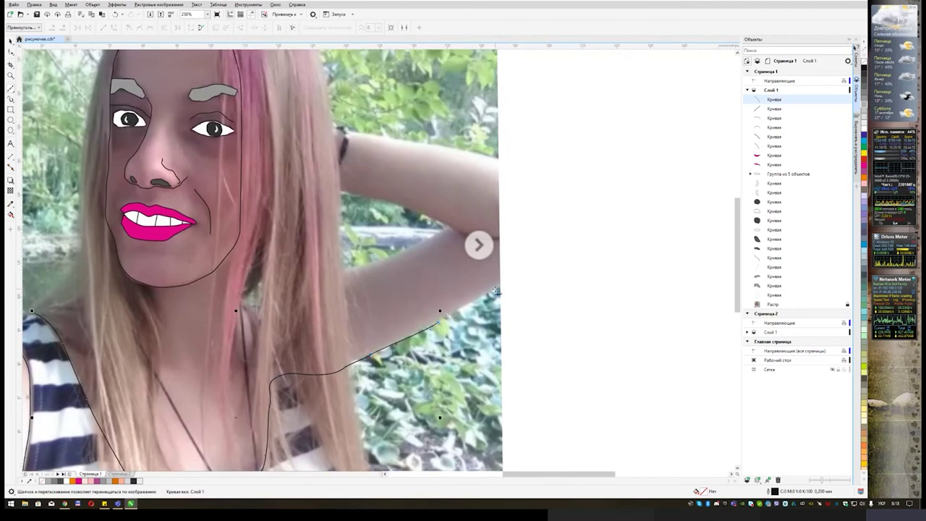
{"action": "left_click", "coordinate": [501, 283]}
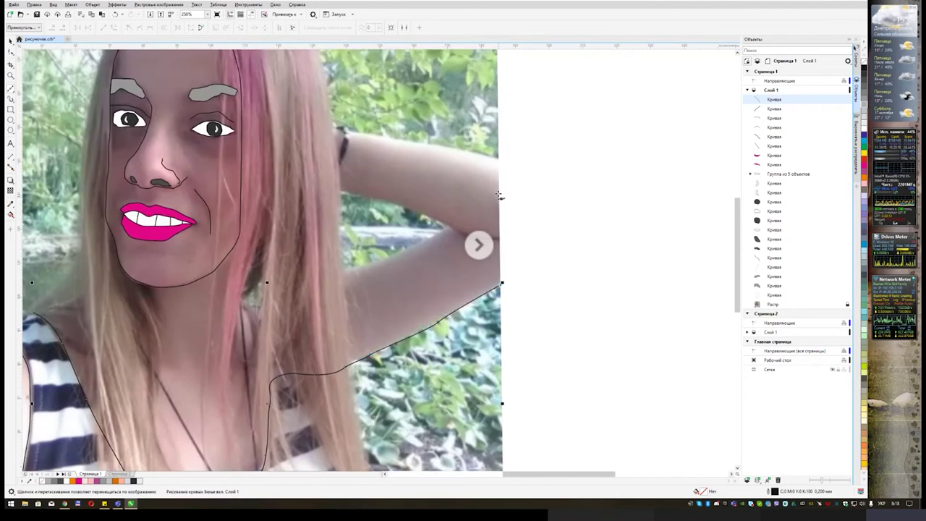
{"action": "left_click", "coordinate": [500, 158]}
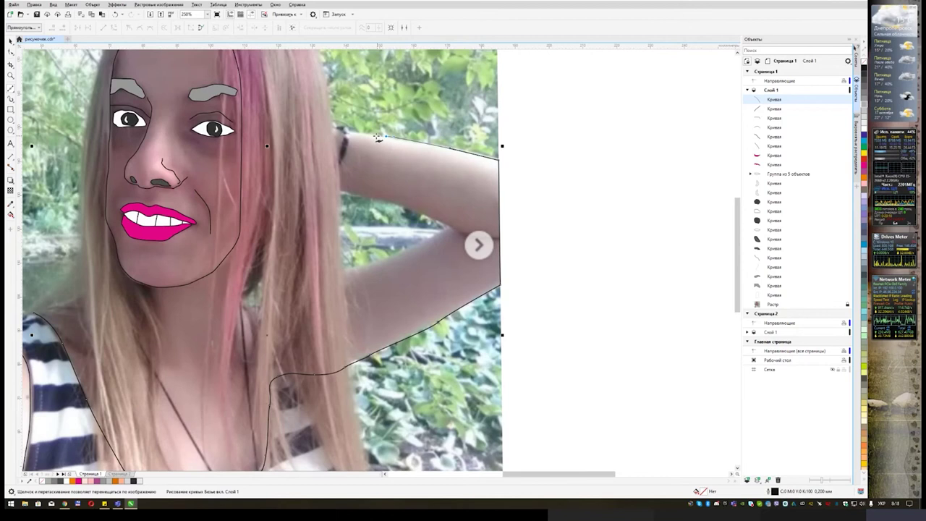
Trace the raised forearm's upper edge to the wrist, round the hand end behind the hair, and return along its underside to the elbow
{"action": "left_click", "coordinate": [341, 132]}
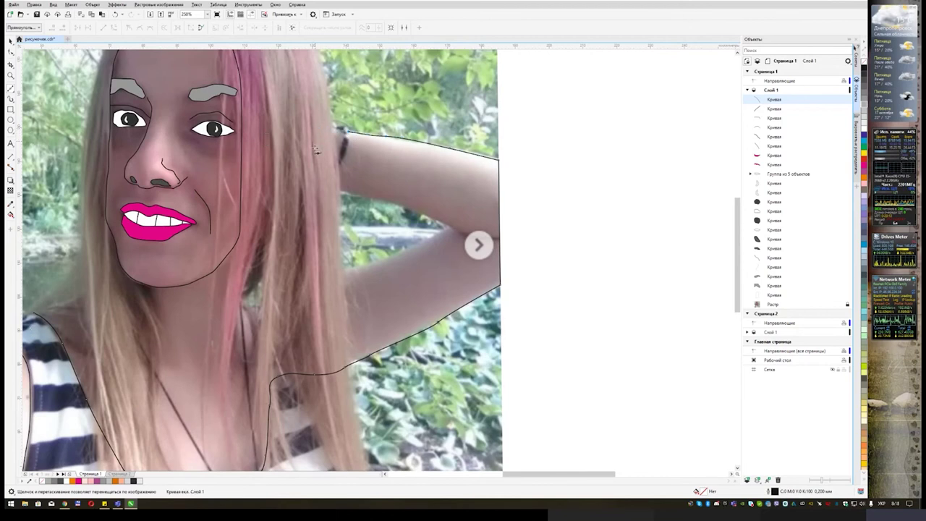
{"action": "left_click", "coordinate": [319, 125]}
{"action": "left_click", "coordinate": [316, 179]}
{"action": "left_click", "coordinate": [322, 192]}
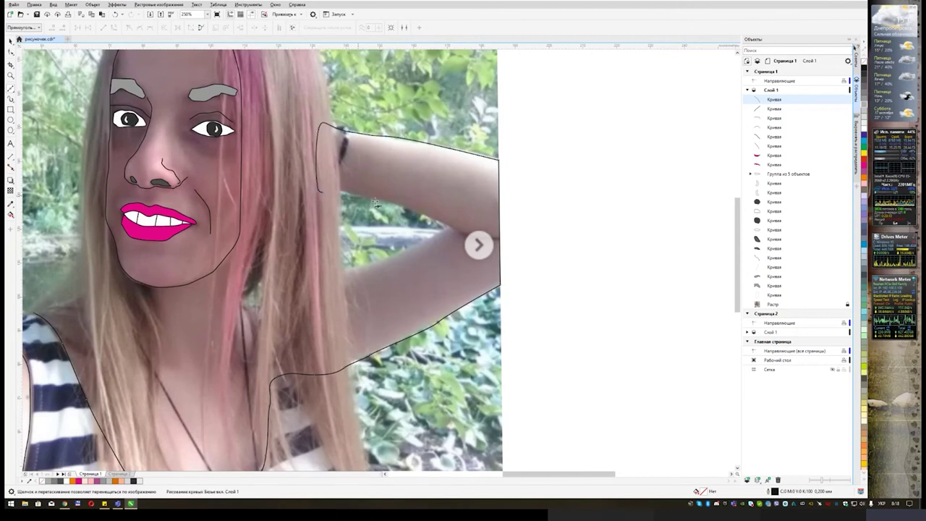
{"action": "left_click_drag", "start_coordinate": [448, 225], "coordinate": [455, 230]}
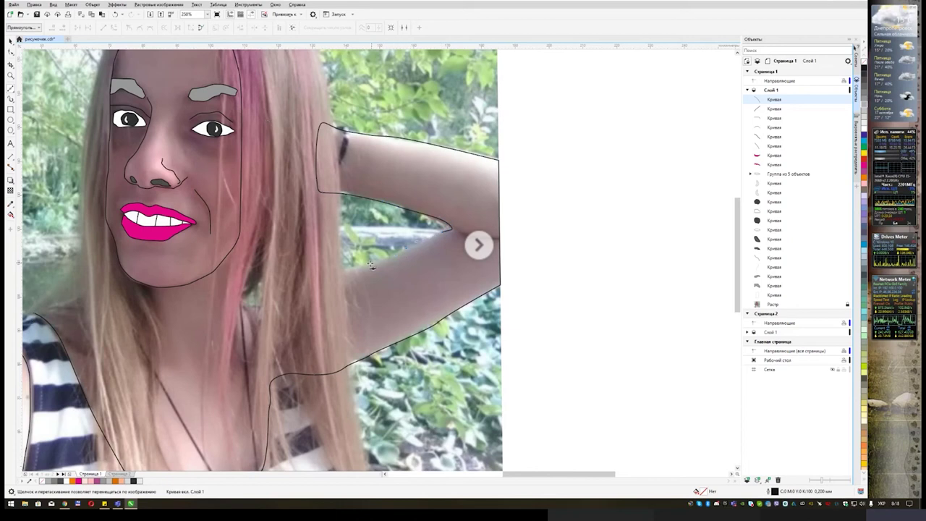
Continue the body outline from the inner elbow along the upper arm to the neck and up to the jawline
{"action": "mouse_move", "coordinate": [332, 274]}
{"action": "left_mouse_down"}
{"action": "mouse_move", "coordinate": [252, 323]}
{"action": "mouse_move", "coordinate": [242, 304]}
{"action": "mouse_move", "coordinate": [253, 264]}
{"action": "mouse_move", "coordinate": [269, 271]}
{"action": "mouse_move", "coordinate": [295, 237]}
{"action": "mouse_move", "coordinate": [355, 241]}
{"action": "left_mouse_up"}
{"action": "left_click", "coordinate": [238, 241]}
{"action": "left_click_drag", "start_coordinate": [352, 241], "coordinate": [377, 239]}
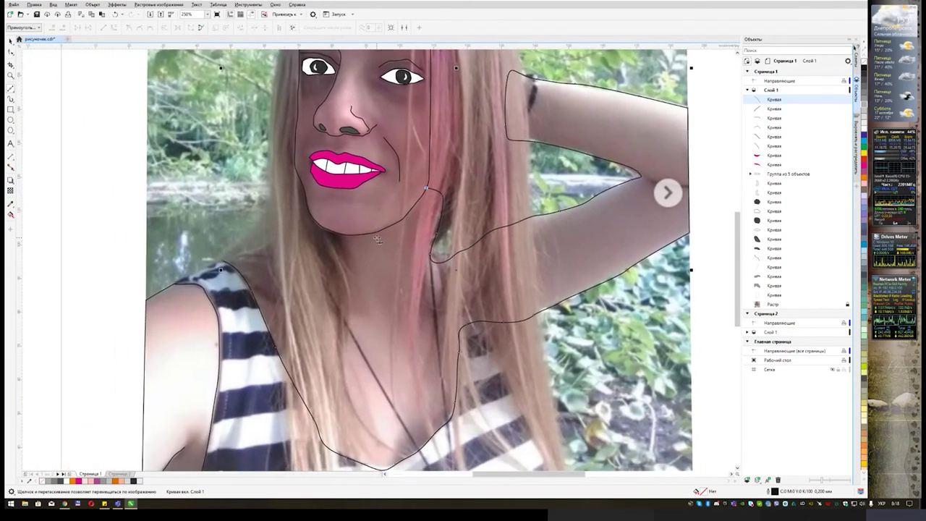
{"action": "left_click", "coordinate": [422, 196]}
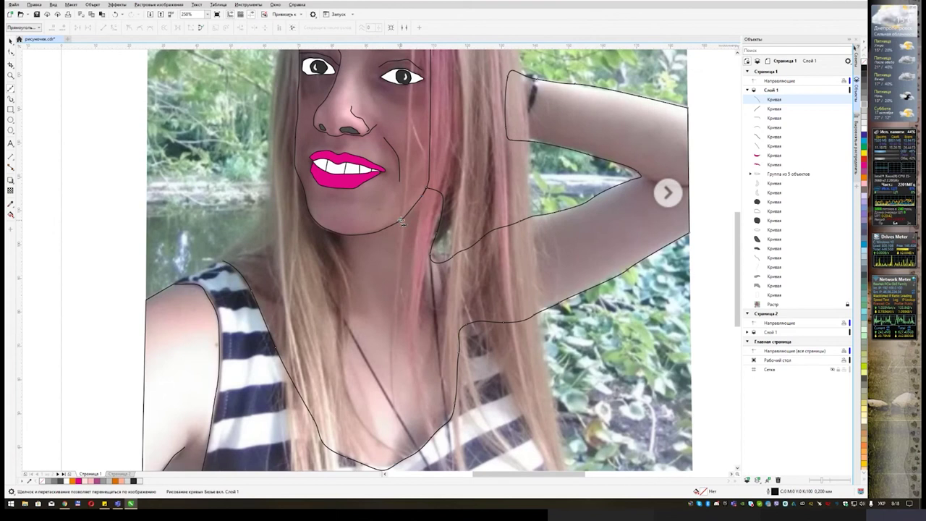
Follow the jaw and chin with the body outline, run it down the neck and shoulder, and close it at the strap
{"action": "left_click", "coordinate": [379, 230]}
{"action": "left_click", "coordinate": [375, 232]}
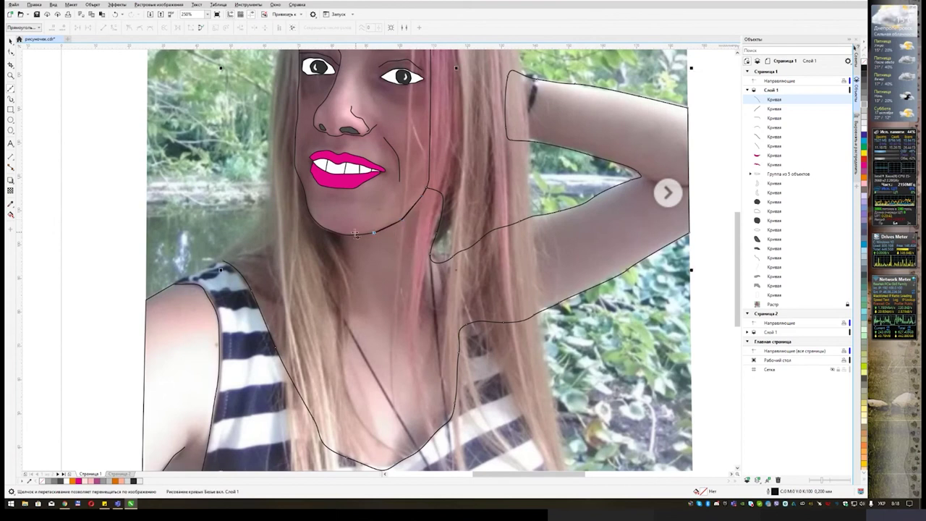
{"action": "left_click", "coordinate": [344, 234]}
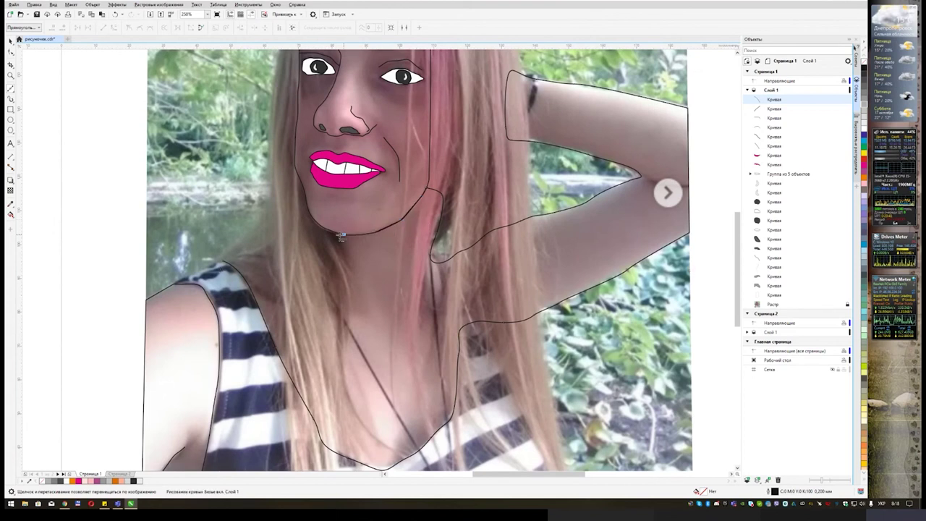
{"action": "left_click", "coordinate": [321, 225]}
{"action": "left_click", "coordinate": [313, 217]}
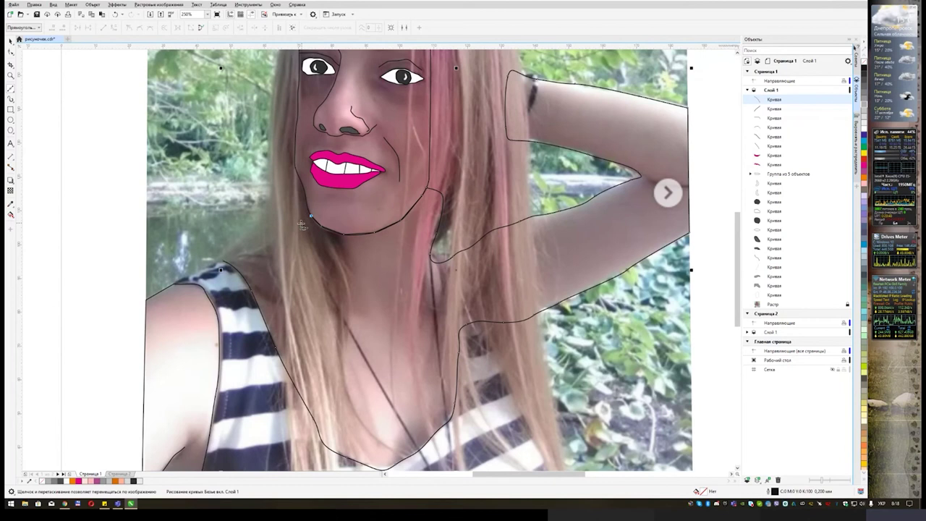
{"action": "left_click_drag", "start_coordinate": [239, 256], "coordinate": [236, 256]}
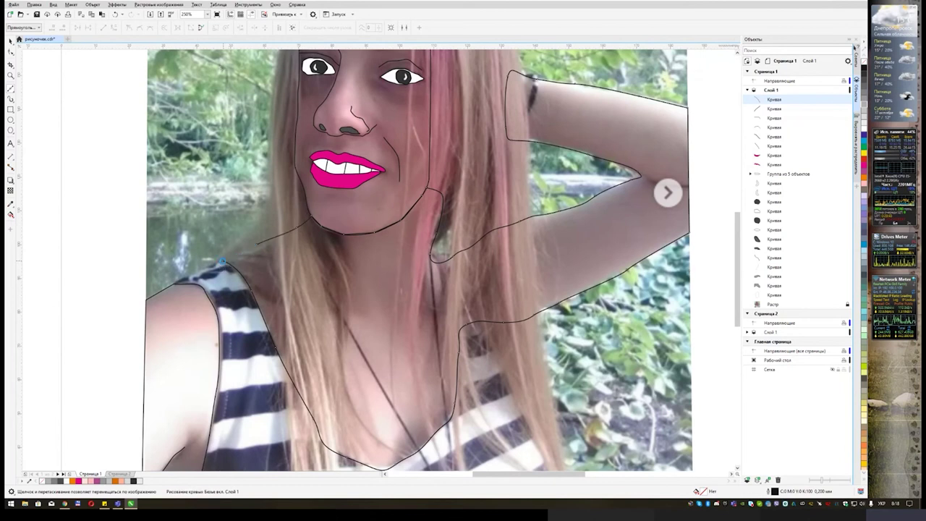
{"action": "left_click", "coordinate": [224, 260]}
Draw a wavy open Bézier line from under the chin down the side of the neck to the chest
{"action": "left_click_drag", "start_coordinate": [340, 309], "coordinate": [301, 290]}
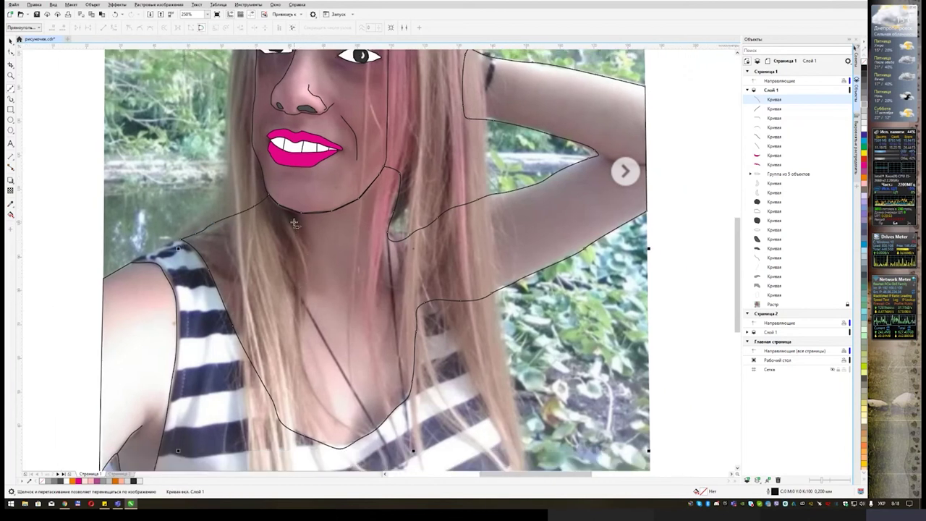
{"action": "left_click", "coordinate": [292, 211]}
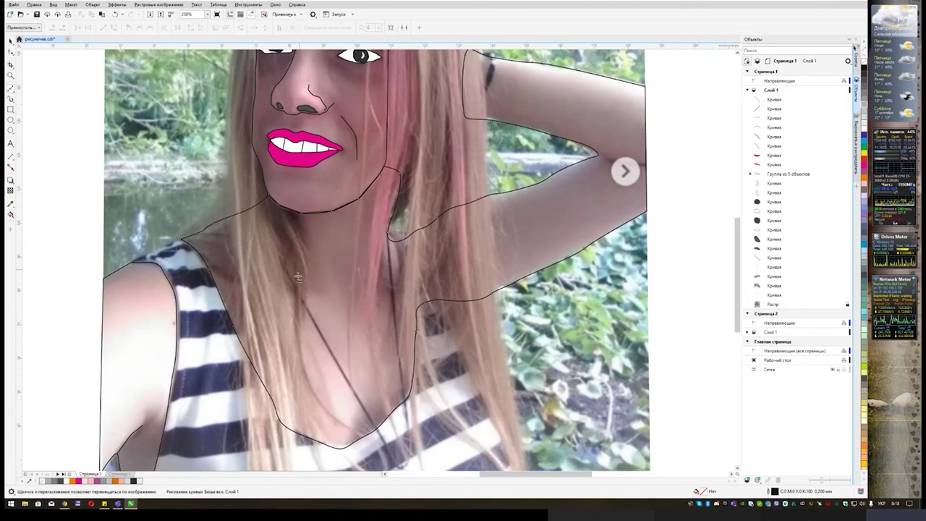
{"action": "mouse_move", "coordinate": [301, 252]}
{"action": "left_mouse_down"}
{"action": "mouse_move", "coordinate": [287, 335]}
{"action": "mouse_move", "coordinate": [313, 376]}
{"action": "mouse_move", "coordinate": [300, 381]}
{"action": "left_mouse_up"}
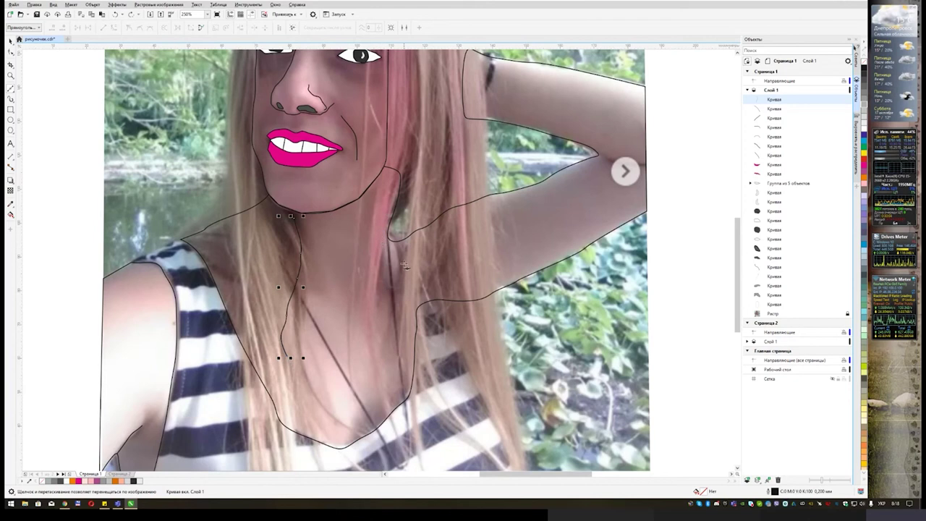
Draw a short Bézier crease at the raised arm's elbow, from the inner bend to the photo's edge
{"action": "left_click_drag", "start_coordinate": [408, 323], "coordinate": [388, 264]}
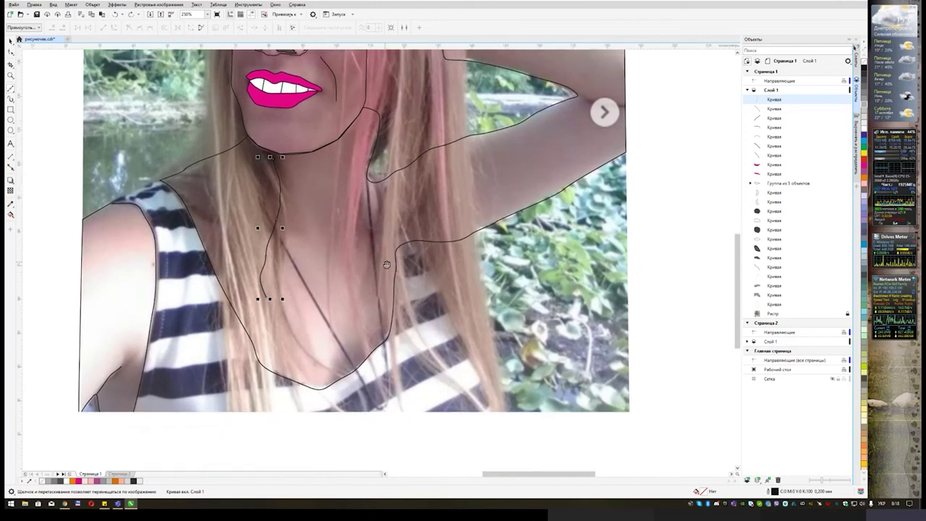
{"action": "left_click_drag", "start_coordinate": [520, 157], "coordinate": [436, 268]}
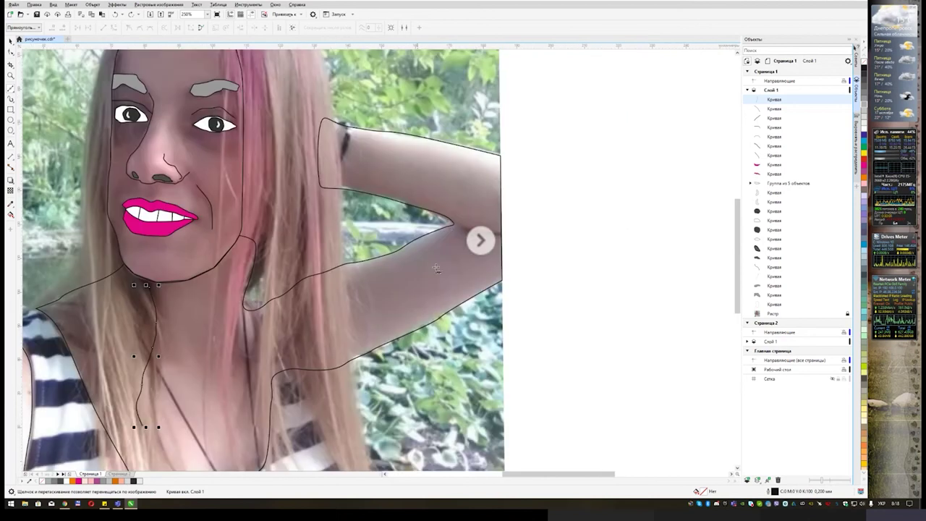
{"action": "left_click", "coordinate": [465, 229]}
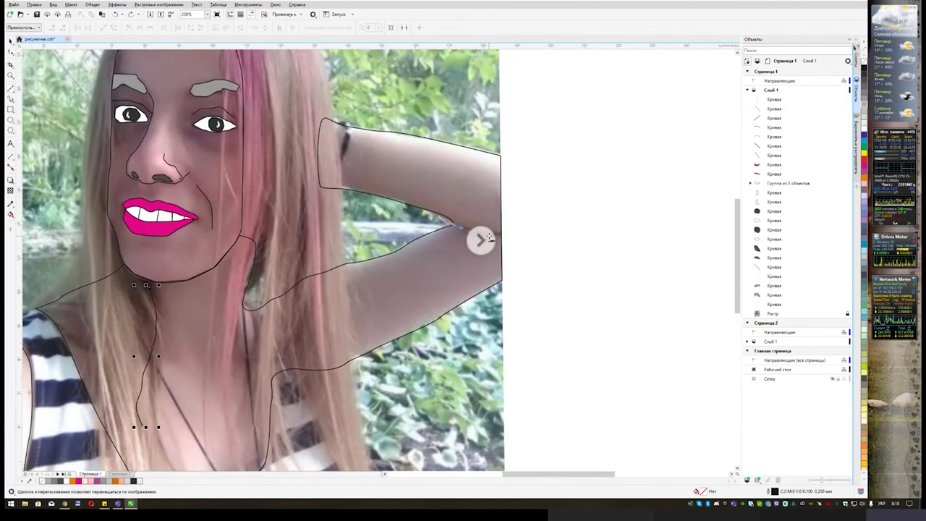
{"action": "left_click_drag", "start_coordinate": [489, 236], "coordinate": [495, 236]}
{"action": "left_click", "coordinate": [501, 233]}
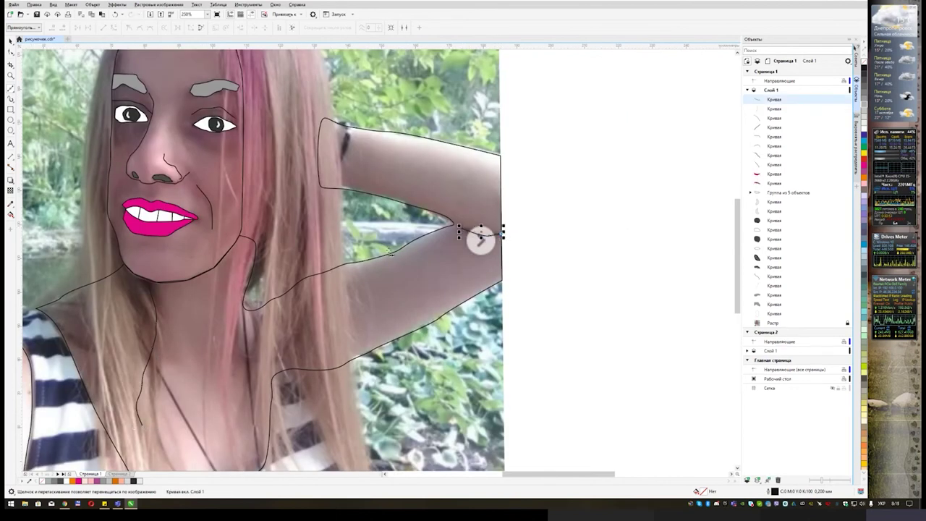
{"action": "left_click_drag", "start_coordinate": [298, 237], "coordinate": [306, 231]}
{"action": "scroll", "coordinate": [306, 230], "scroll_direction": "down", "scroll_amount": 2}
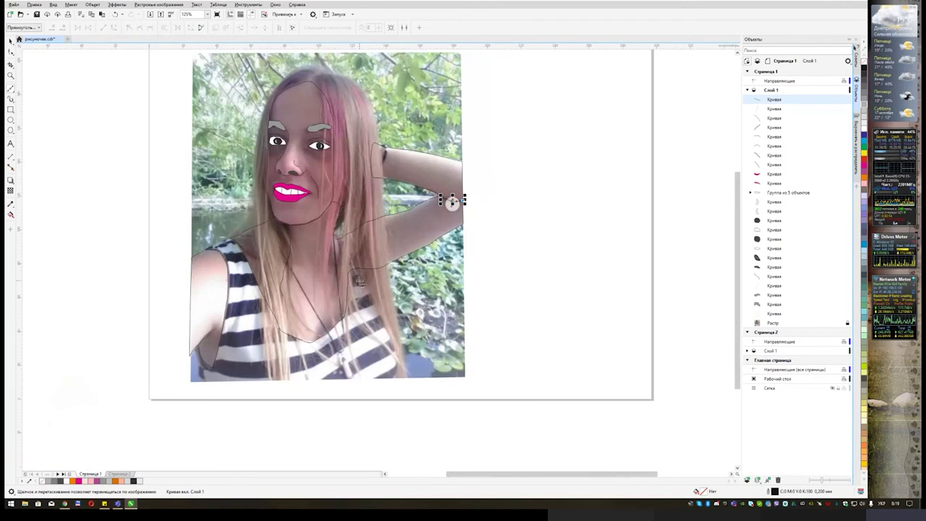
{"action": "left_click_drag", "start_coordinate": [246, 282], "coordinate": [230, 232]}
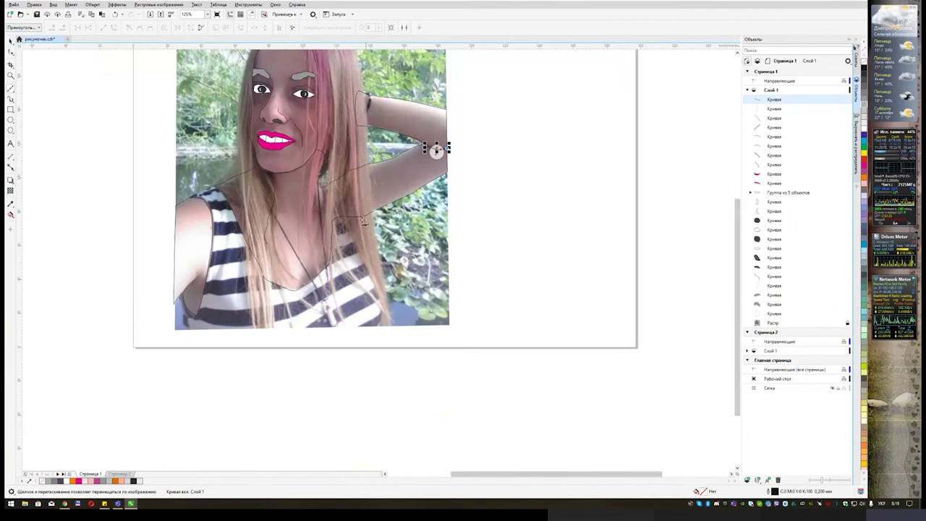
{"action": "left_click_drag", "start_coordinate": [333, 157], "coordinate": [340, 235]}
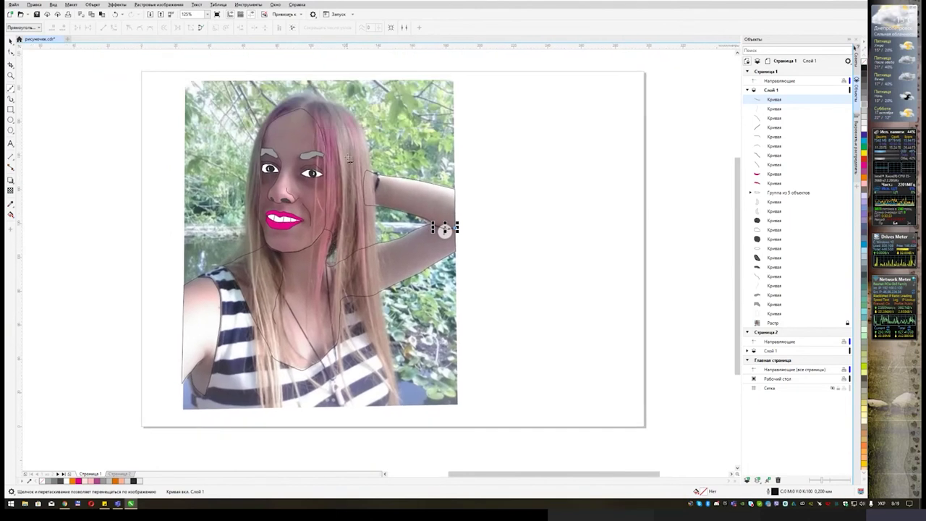
{"action": "left_click_drag", "start_coordinate": [348, 152], "coordinate": [338, 194]}
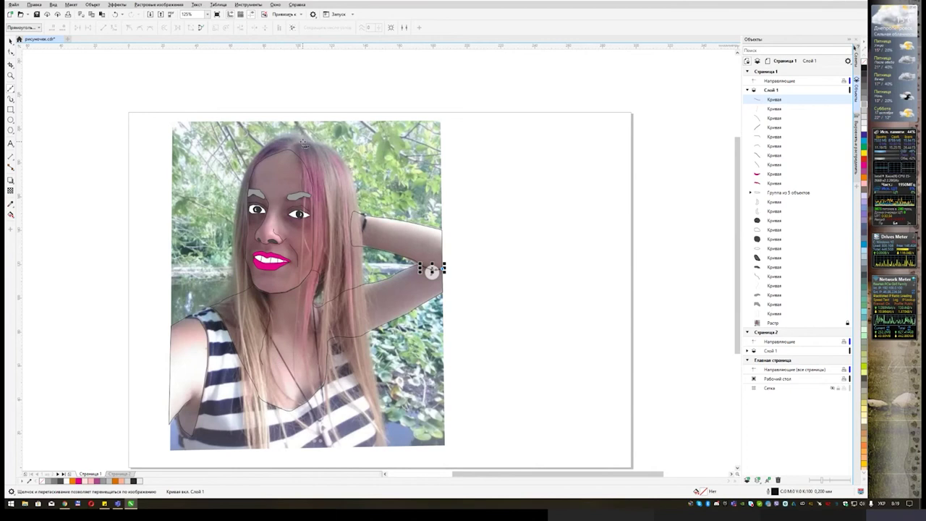
{"action": "left_click_drag", "start_coordinate": [359, 155], "coordinate": [310, 167]}
{"action": "scroll", "coordinate": [255, 166], "scroll_direction": "up", "scroll_amount": 1}
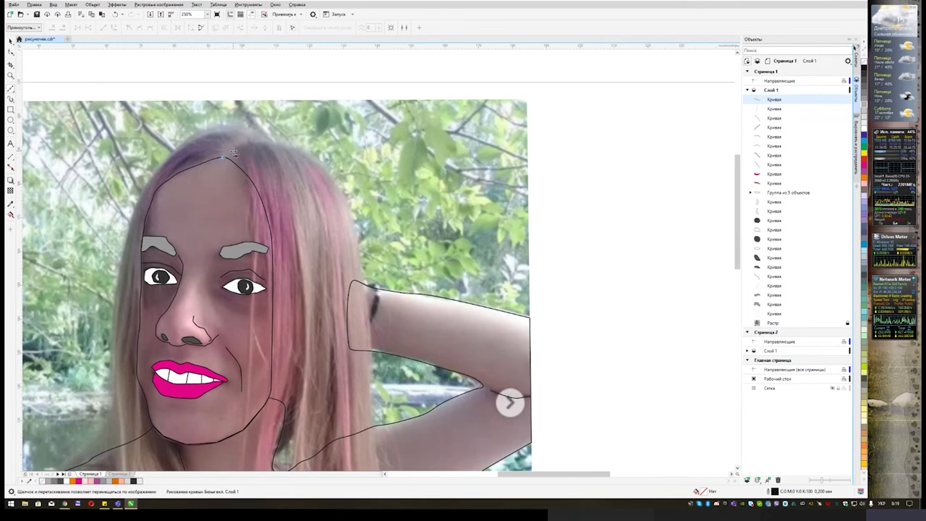
{"action": "left_click", "coordinate": [222, 155]}
{"action": "key", "text": "ctrl+z"}
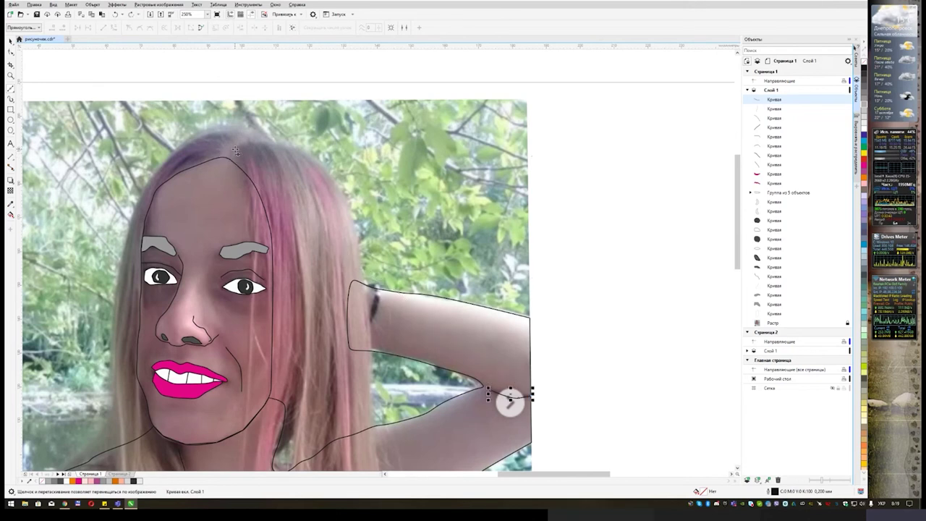
Trace the hair's outer edge with a new Bézier curve from the parting over the crown, past the raised arm, to the photo's lower edge
{"action": "key", "text": "Escape"}
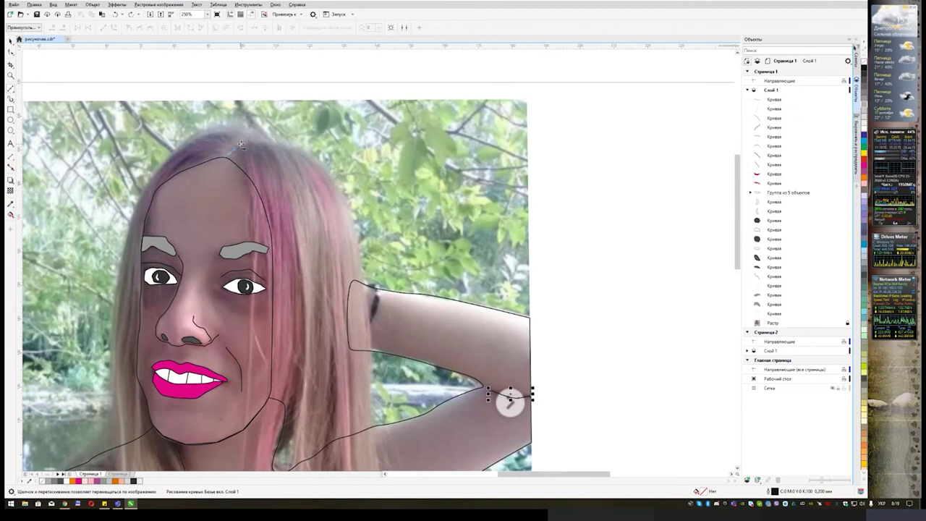
{"action": "left_click_drag", "start_coordinate": [241, 145], "coordinate": [296, 141]}
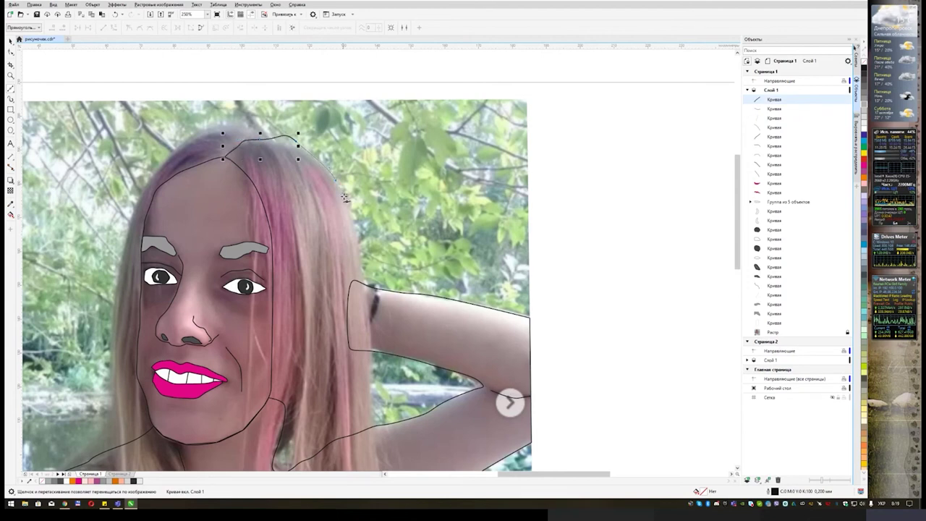
{"action": "left_click_drag", "start_coordinate": [354, 227], "coordinate": [371, 291]}
{"action": "left_click_drag", "start_coordinate": [372, 379], "coordinate": [371, 398]}
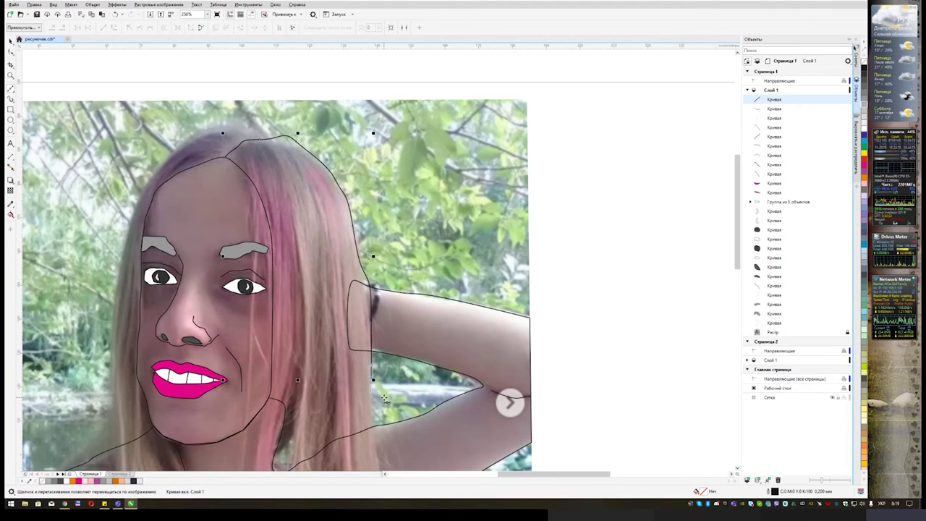
{"action": "scroll", "coordinate": [384, 397], "scroll_direction": "down", "scroll_amount": 3}
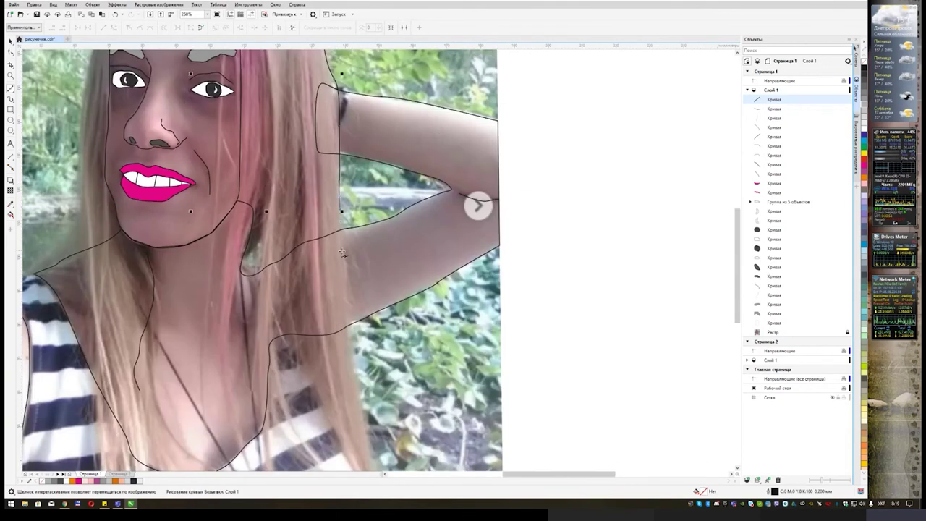
{"action": "left_click_drag", "start_coordinate": [358, 404], "coordinate": [361, 434]}
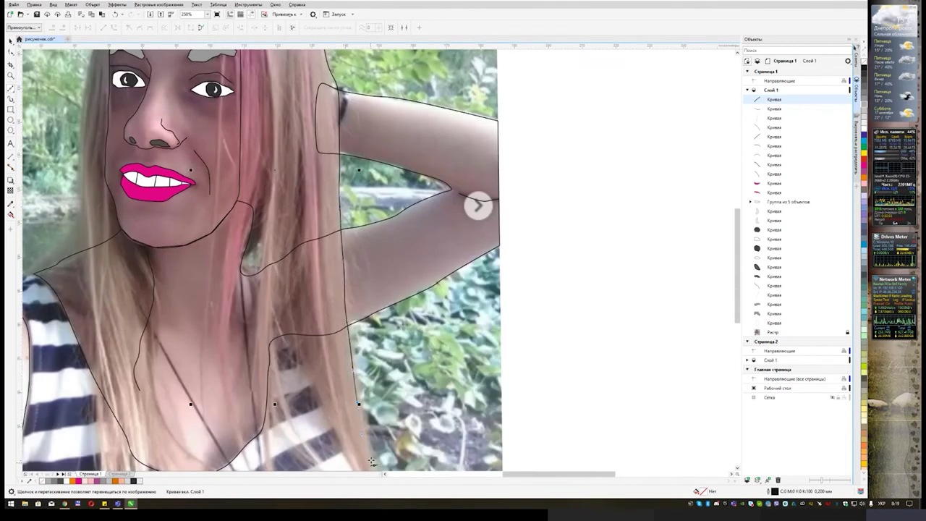
{"action": "scroll", "coordinate": [372, 462], "scroll_direction": "down", "scroll_amount": 3}
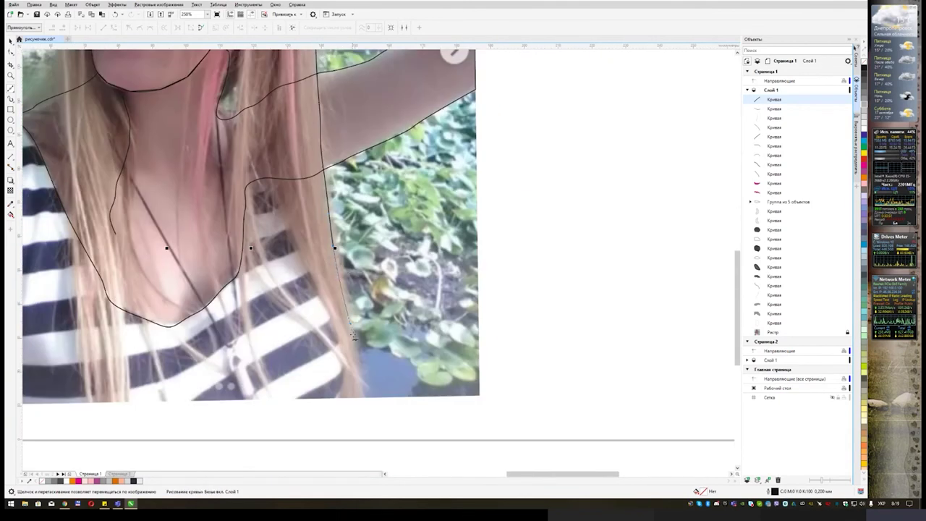
{"action": "left_click", "coordinate": [368, 388]}
Continue the hair outline up the long strand to the armpit, then down and around the shorter strand over the striped top
{"action": "left_click_drag", "start_coordinate": [355, 392], "coordinate": [306, 251]}
{"action": "left_click_drag", "start_coordinate": [282, 204], "coordinate": [252, 198]}
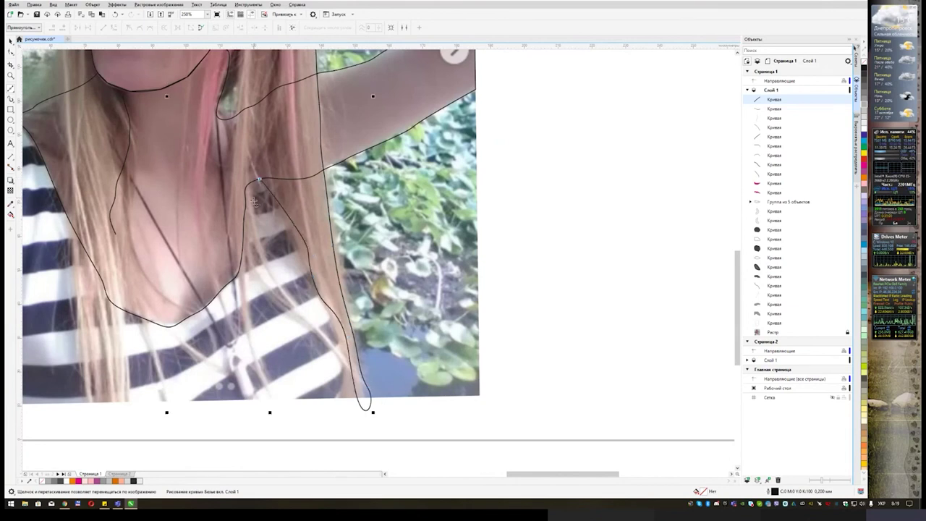
{"action": "left_click_drag", "start_coordinate": [272, 282], "coordinate": [280, 291]}
{"action": "left_click_drag", "start_coordinate": [311, 331], "coordinate": [270, 325]}
{"action": "left_click_drag", "start_coordinate": [251, 283], "coordinate": [250, 272]}
Run the hair outline up along the neck, cheek and forehead on the raised-arm side and close it at the parting
{"action": "left_click_drag", "start_coordinate": [233, 229], "coordinate": [228, 200]}
{"action": "left_click_drag", "start_coordinate": [218, 170], "coordinate": [216, 147]}
{"action": "left_click_drag", "start_coordinate": [209, 117], "coordinate": [208, 100]}
{"action": "left_click_drag", "start_coordinate": [252, 76], "coordinate": [233, 301]}
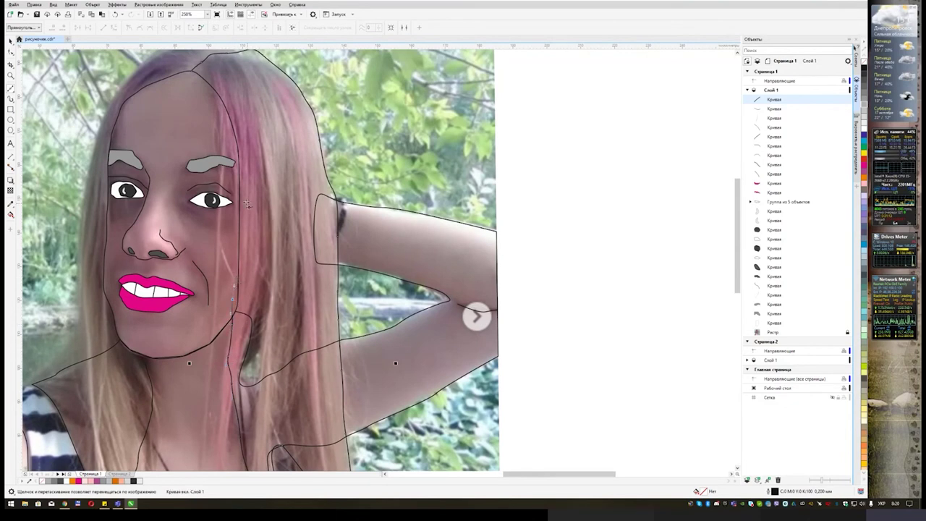
{"action": "left_click_drag", "start_coordinate": [239, 176], "coordinate": [239, 142]}
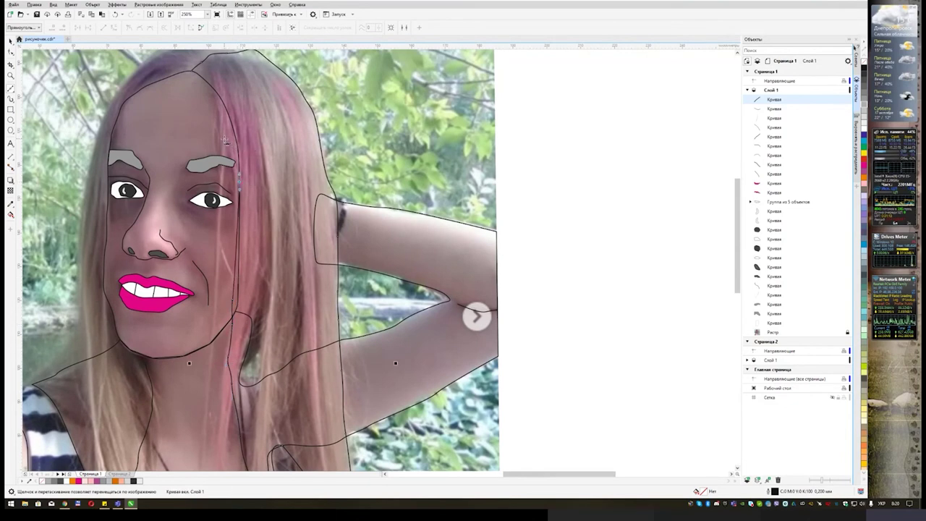
{"action": "left_click_drag", "start_coordinate": [206, 91], "coordinate": [203, 85]}
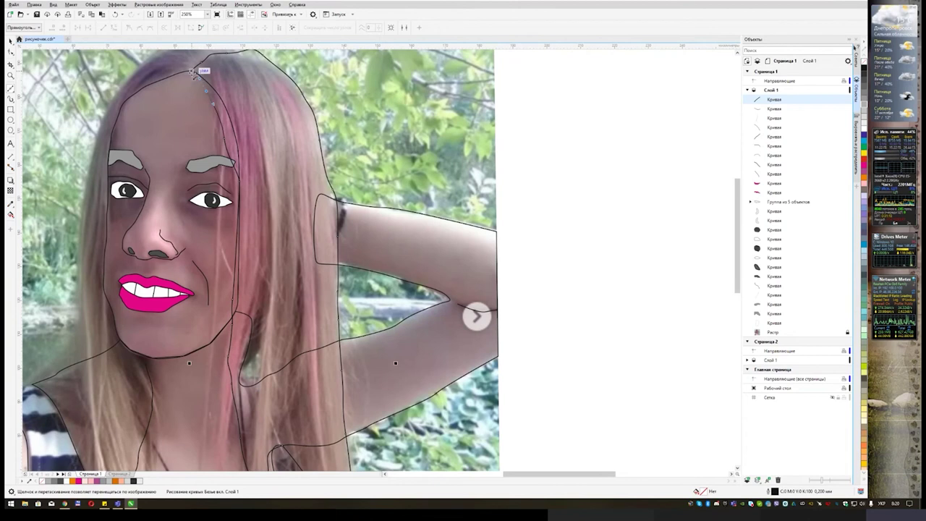
{"action": "left_click", "coordinate": [191, 70]}
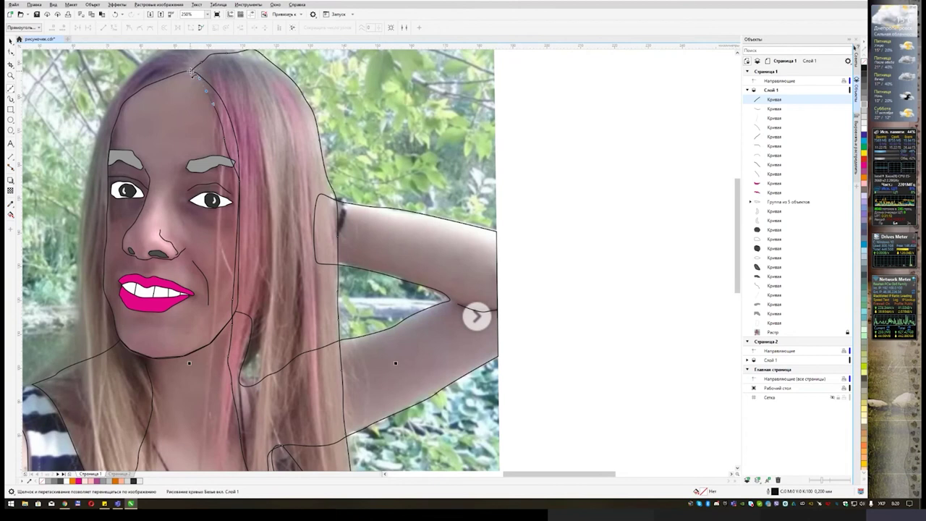
Reshape the closed hair outline along the forehead by moving two of its nodes outward onto the hairline
{"action": "left_click", "coordinate": [11, 52]}
{"action": "left_click", "coordinate": [219, 129]}
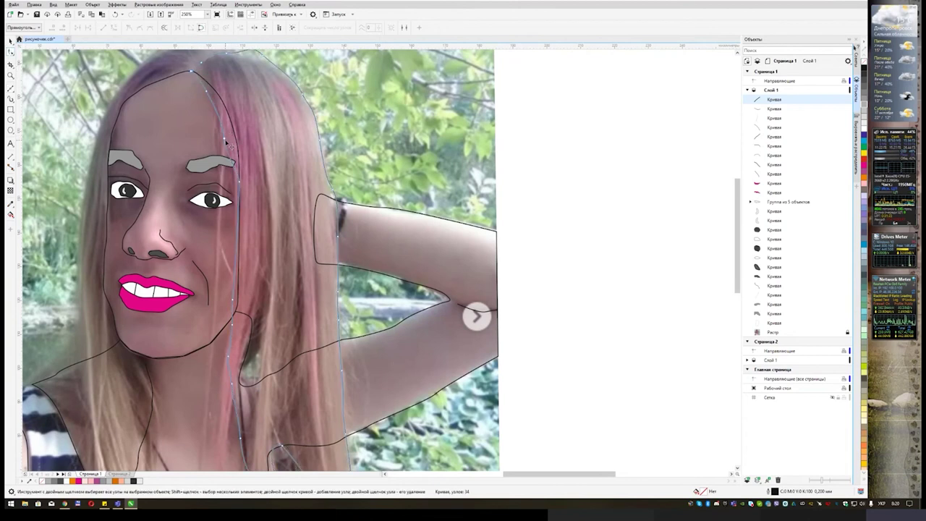
{"action": "left_click_drag", "start_coordinate": [224, 139], "coordinate": [235, 133]}
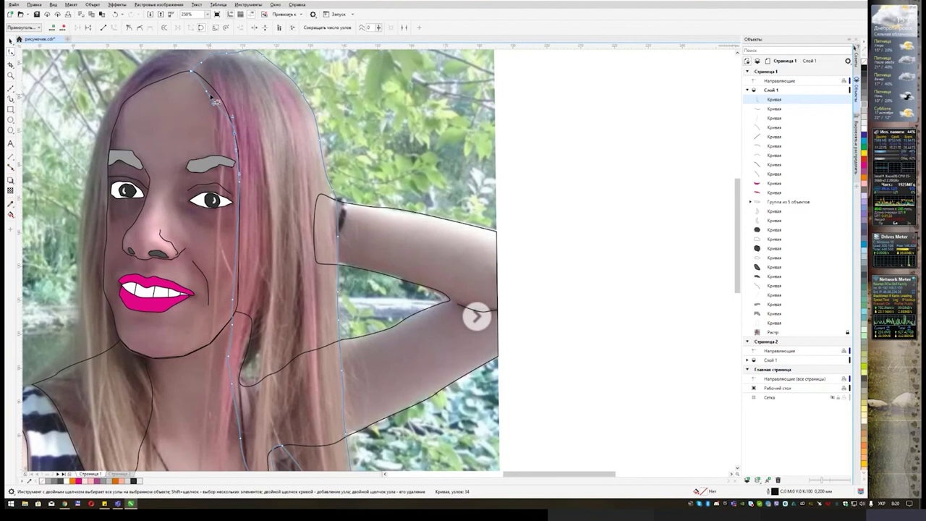
{"action": "left_click_drag", "start_coordinate": [207, 90], "coordinate": [222, 103]}
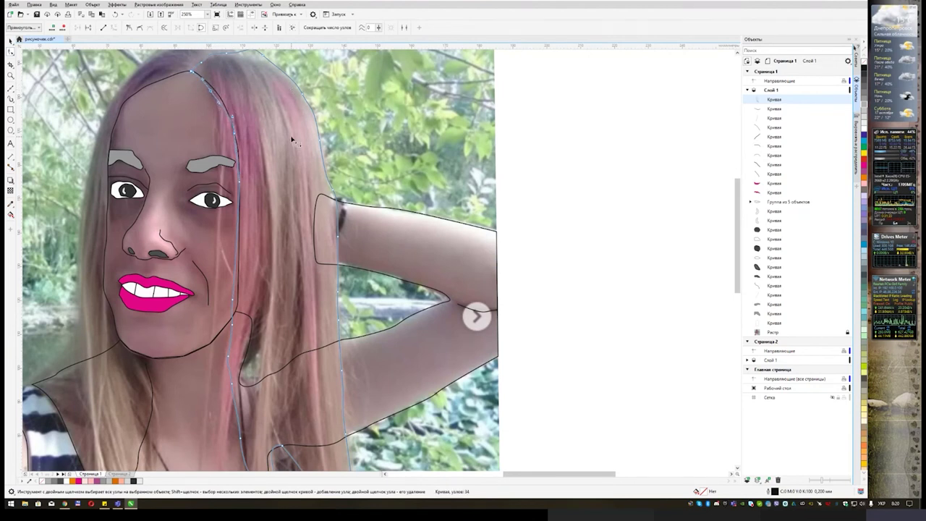
Start the second hair outline at the parting, follow the first shape's edge, and curve over the crown to the outer temple
{"action": "left_click_drag", "start_coordinate": [291, 139], "coordinate": [378, 176]}
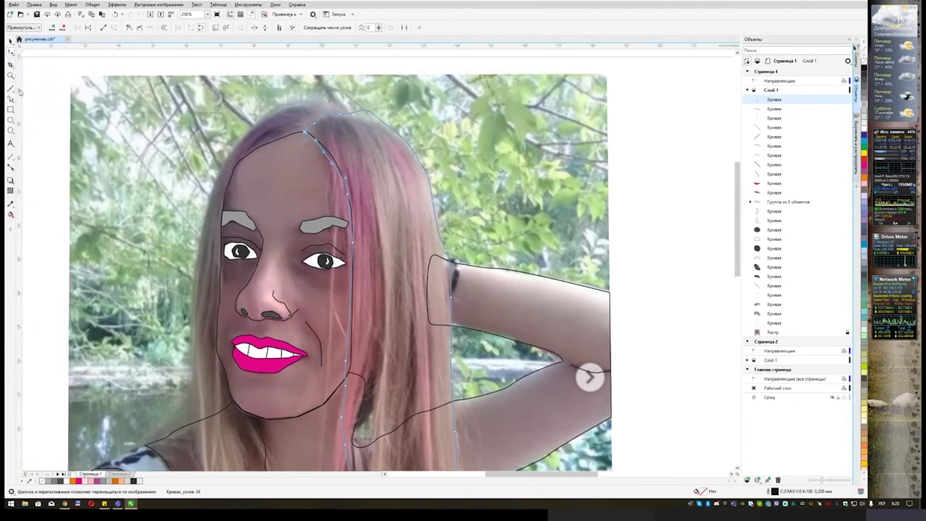
{"action": "left_click", "coordinate": [12, 89]}
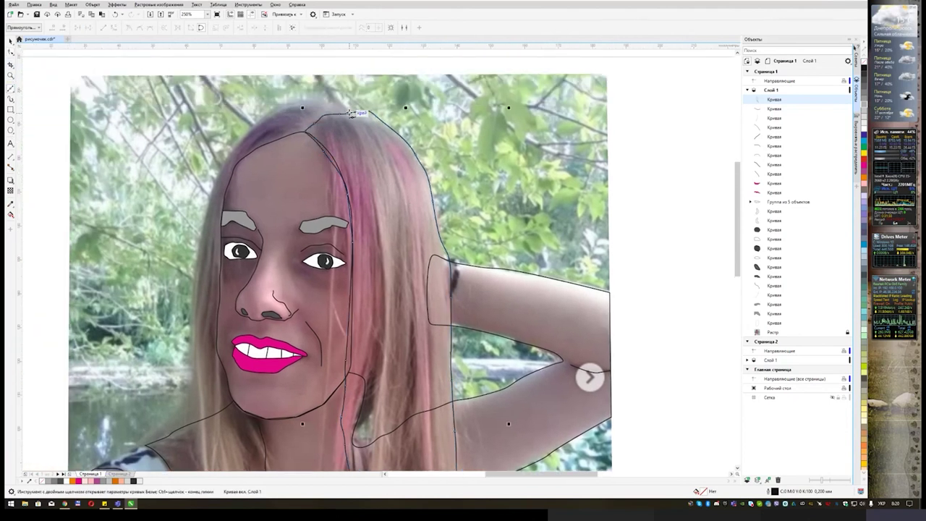
{"action": "scroll", "coordinate": [308, 133], "scroll_direction": "up", "scroll_amount": 2}
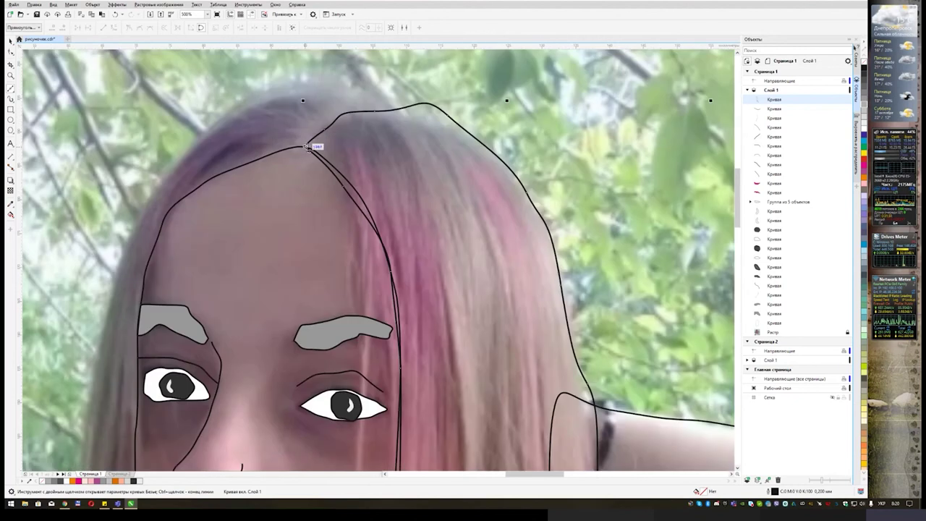
{"action": "left_click", "coordinate": [307, 146]}
{"action": "left_click", "coordinate": [326, 129]}
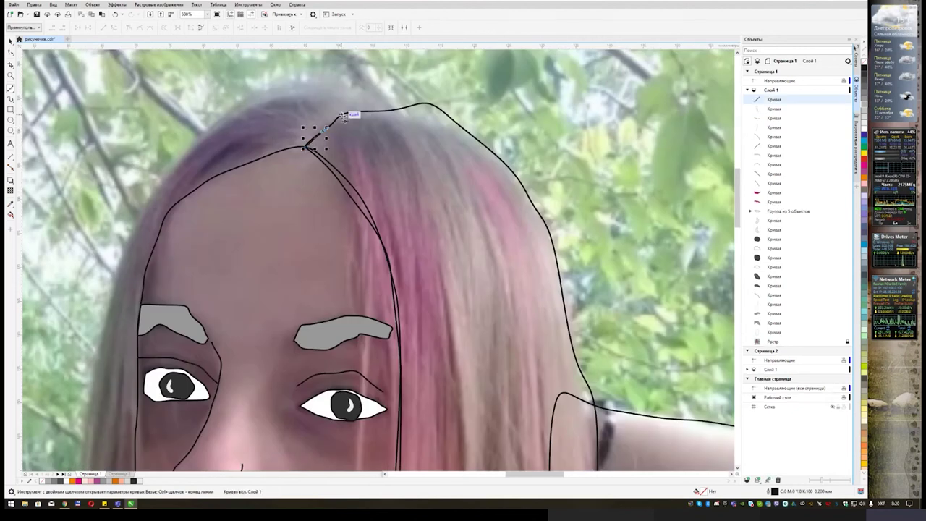
{"action": "left_click_drag", "start_coordinate": [342, 116], "coordinate": [372, 87]}
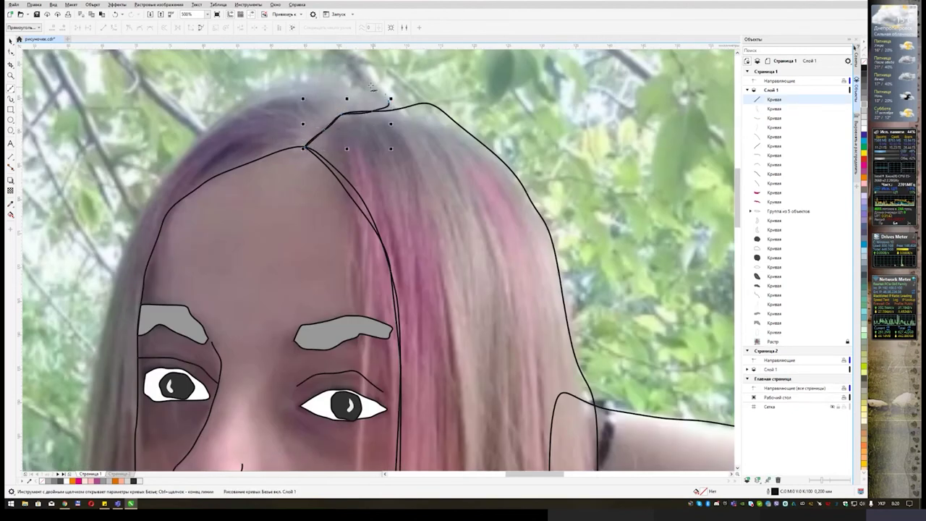
{"action": "left_click", "coordinate": [368, 82]}
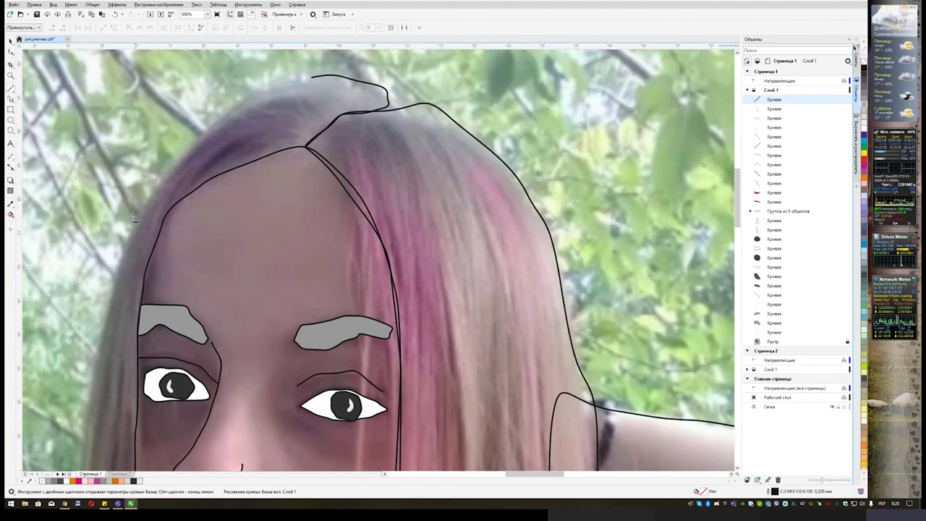
{"action": "left_click_drag", "start_coordinate": [116, 255], "coordinate": [170, 189]}
Continue the second hair outline down the outer side of the face and out to the shoulder at the top's strap
{"action": "scroll", "coordinate": [214, 283], "scroll_direction": "down", "scroll_amount": 1}
{"action": "left_click_drag", "start_coordinate": [215, 282], "coordinate": [230, 141]}
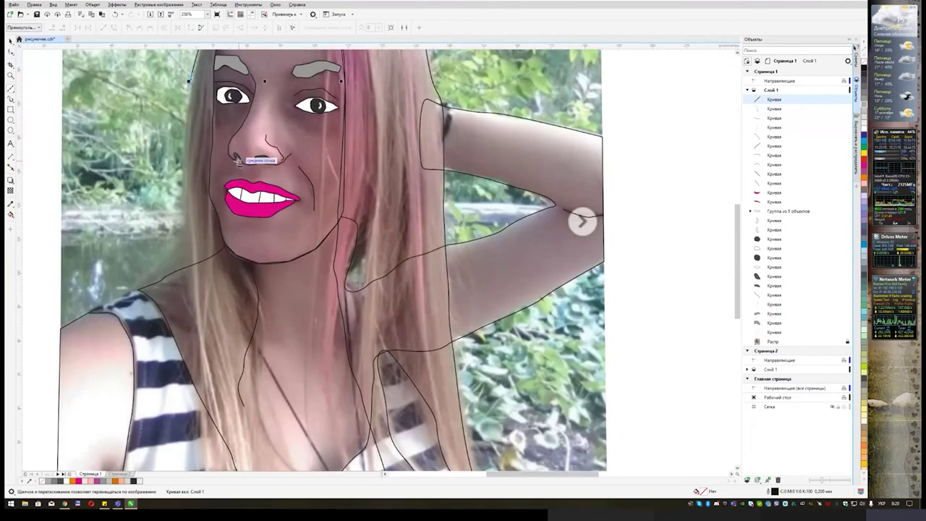
{"action": "left_click_drag", "start_coordinate": [186, 122], "coordinate": [185, 137]}
{"action": "left_click_drag", "start_coordinate": [184, 165], "coordinate": [185, 174]}
{"action": "left_click_drag", "start_coordinate": [183, 225], "coordinate": [179, 234]}
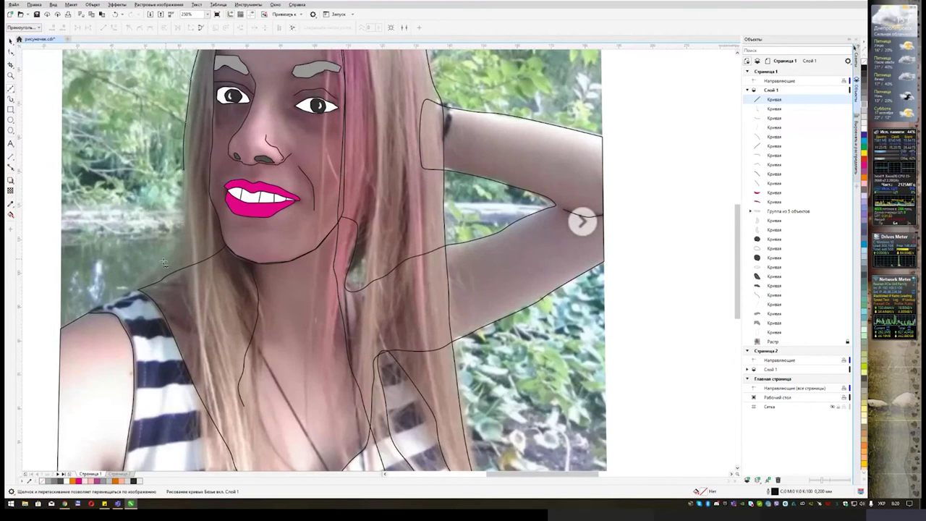
{"action": "mouse_move", "coordinate": [151, 272]}
{"action": "left_mouse_down"}
{"action": "mouse_move", "coordinate": [140, 283]}
{"action": "mouse_move", "coordinate": [144, 192]}
{"action": "mouse_move", "coordinate": [173, 192]}
{"action": "left_mouse_up"}
{"action": "left_click", "coordinate": [129, 182]}
Trace the hanging strand from the shoulder to the photo's lower edge and back up its inner side to the neck
{"action": "left_click_drag", "start_coordinate": [193, 242], "coordinate": [201, 342]}
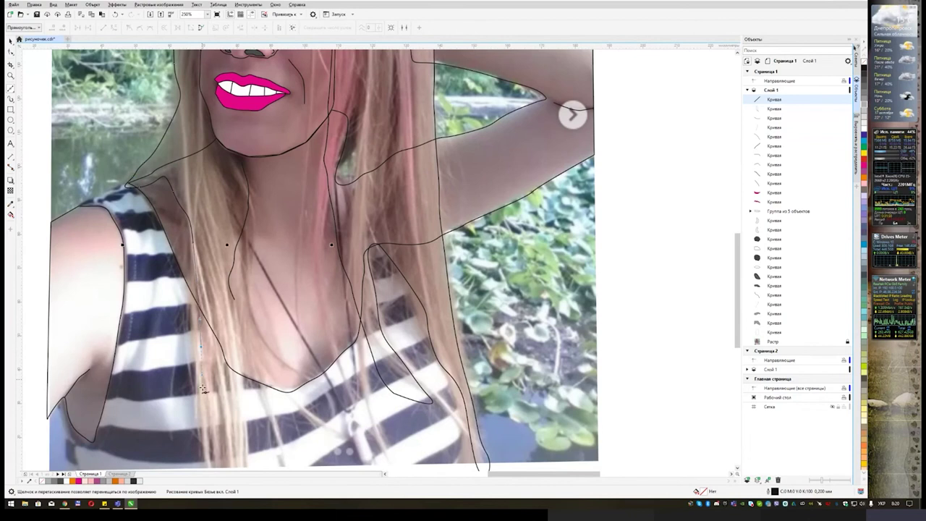
{"action": "left_click_drag", "start_coordinate": [205, 418], "coordinate": [200, 454]}
{"action": "left_click", "coordinate": [205, 466]}
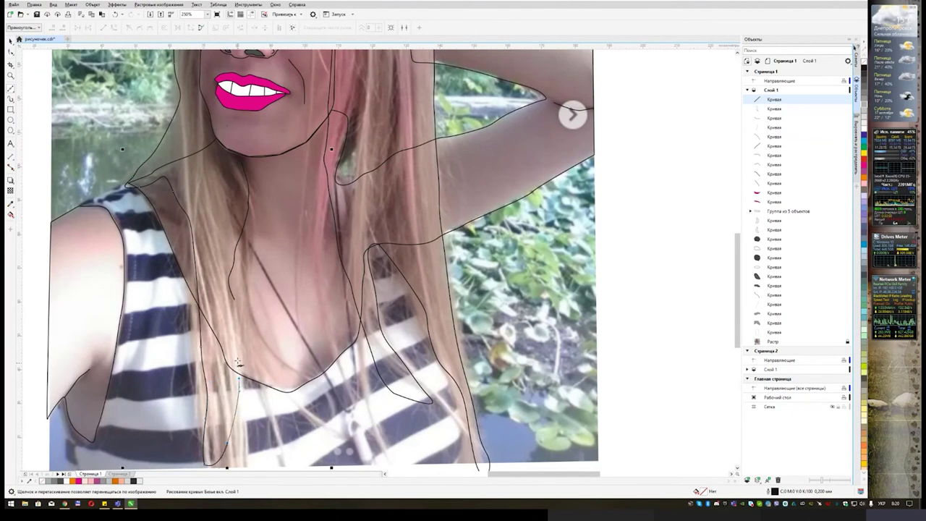
{"action": "left_click_drag", "start_coordinate": [240, 333], "coordinate": [237, 308]}
{"action": "left_click_drag", "start_coordinate": [233, 237], "coordinate": [243, 207]}
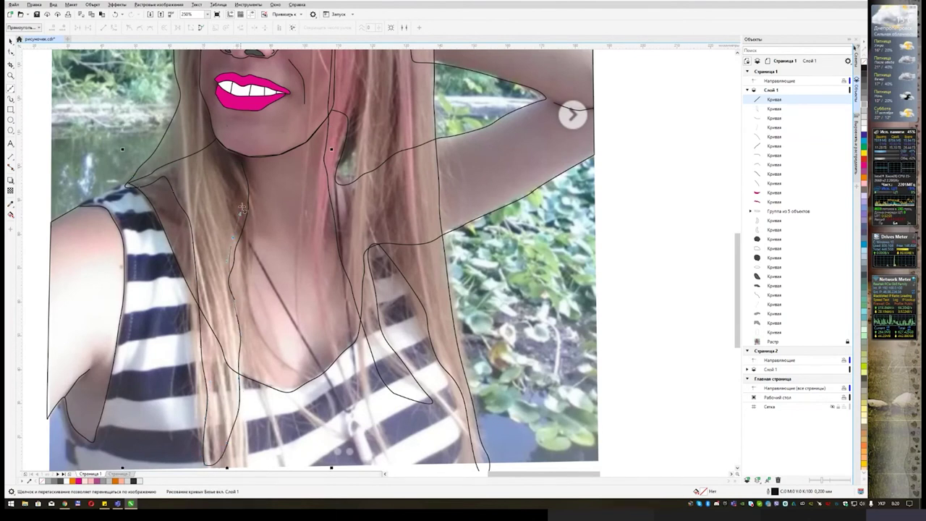
{"action": "left_click_drag", "start_coordinate": [245, 173], "coordinate": [245, 167]}
Run the second hair outline up along the jaw, cheek and forehead and close it at the parting
{"action": "left_click_drag", "start_coordinate": [226, 96], "coordinate": [255, 262]}
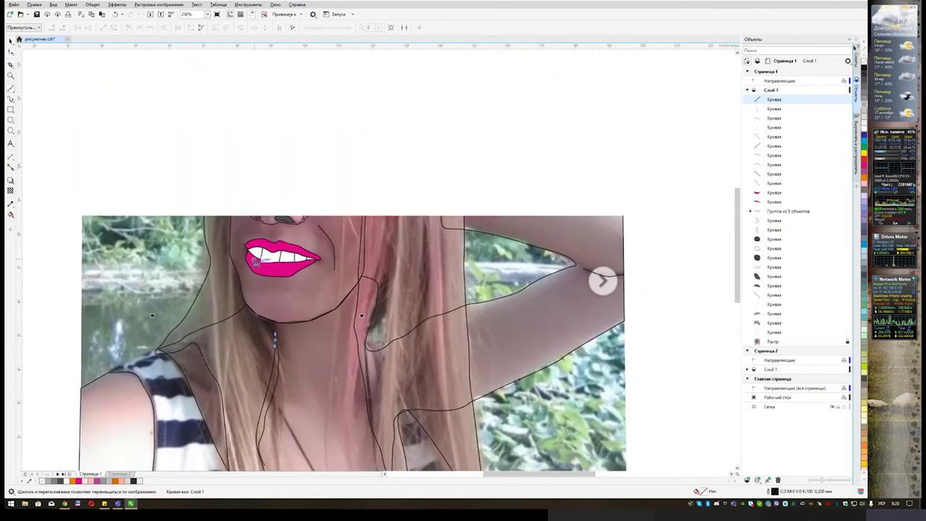
{"action": "left_click", "coordinate": [252, 315]}
{"action": "left_click_drag", "start_coordinate": [241, 291], "coordinate": [237, 277]}
{"action": "left_click_drag", "start_coordinate": [233, 272], "coordinate": [231, 248]}
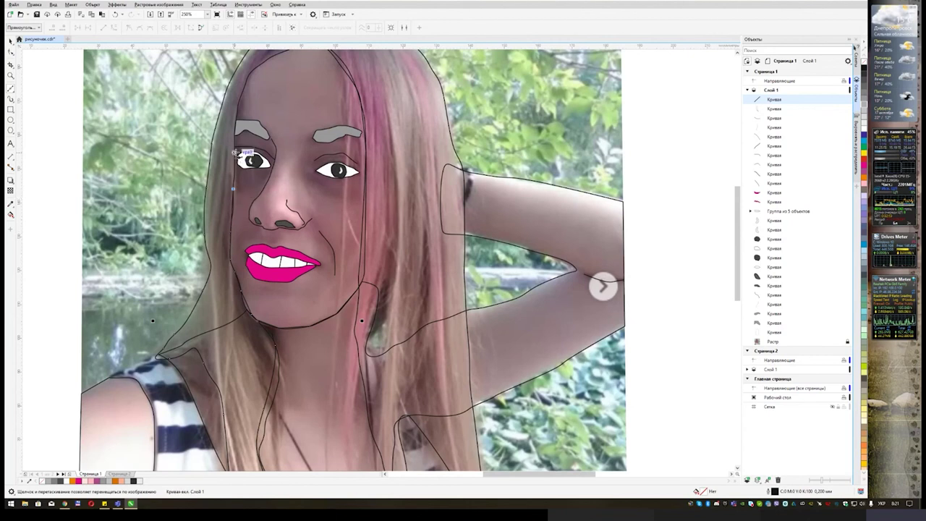
{"action": "left_click_drag", "start_coordinate": [282, 95], "coordinate": [278, 207]}
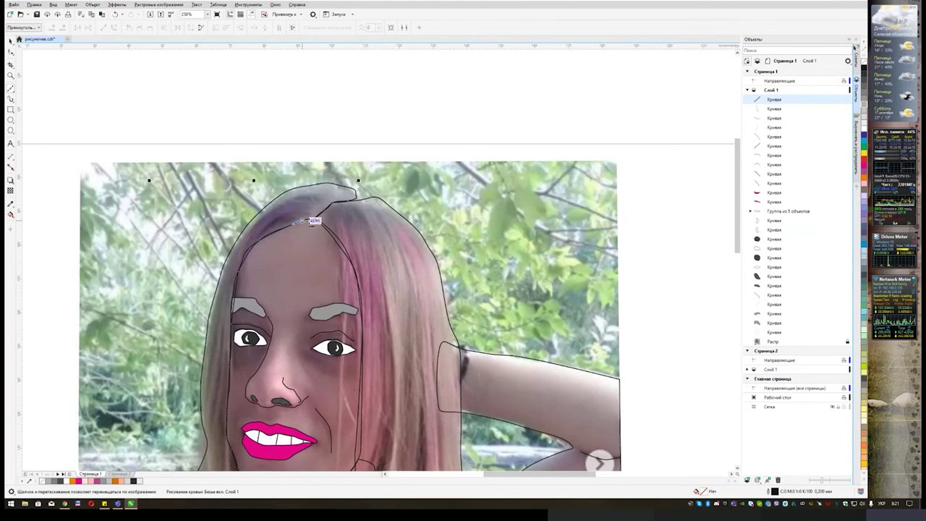
Fill both closed hair shapes with the same coral red shade from the orange swatch's variations
{"action": "scroll", "coordinate": [380, 231], "scroll_direction": "down", "scroll_amount": 2}
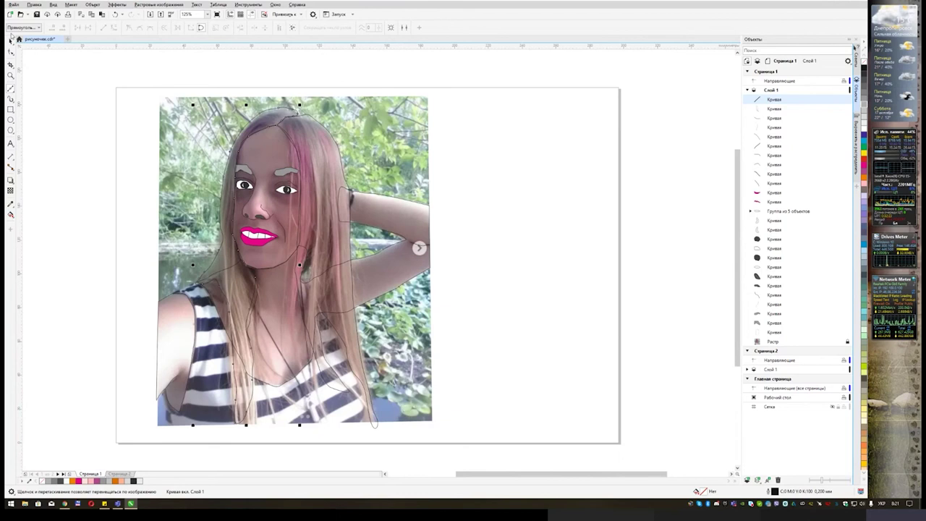
{"action": "left_click", "coordinate": [10, 41]}
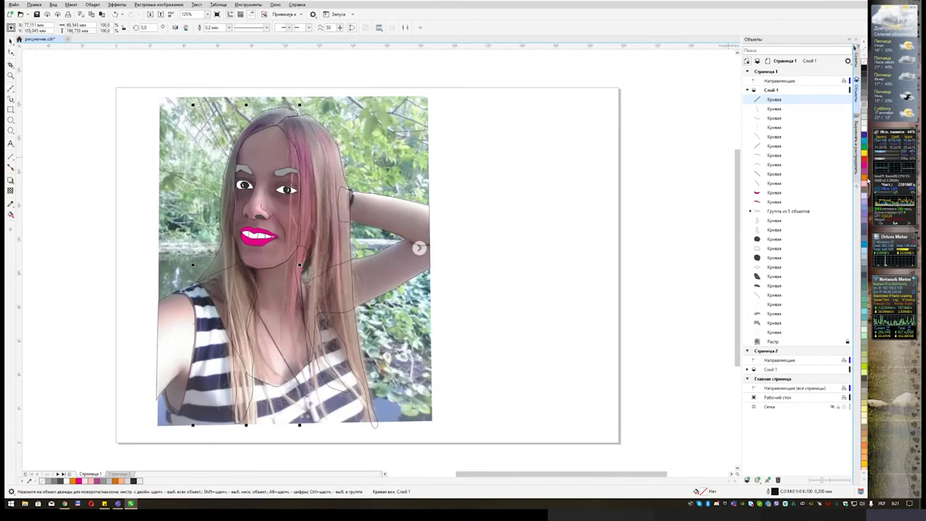
{"action": "left_click", "coordinate": [864, 180]}
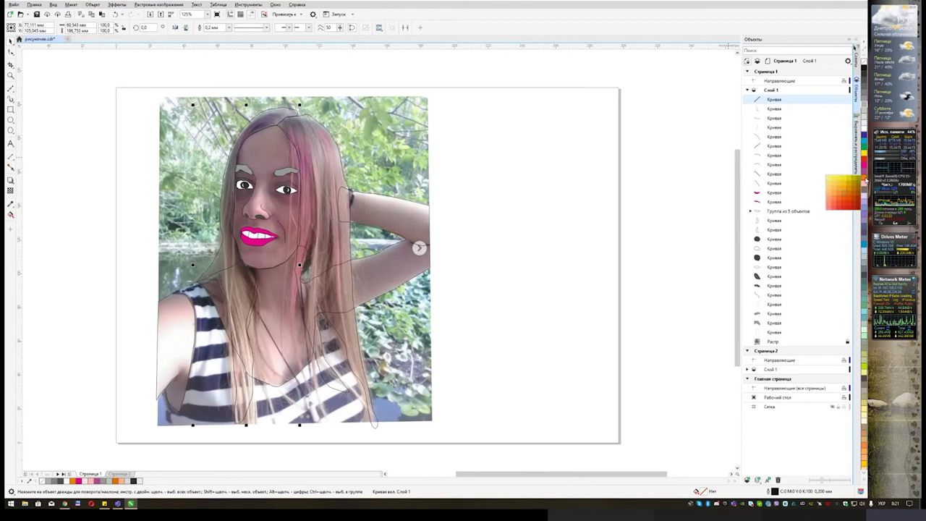
{"action": "left_click", "coordinate": [834, 208]}
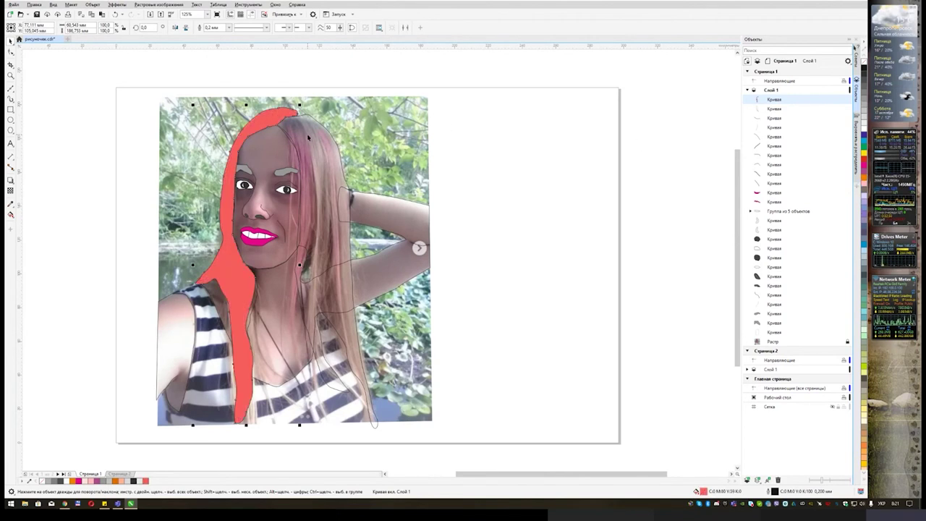
{"action": "left_click_drag", "start_coordinate": [413, 279], "coordinate": [321, 180]}
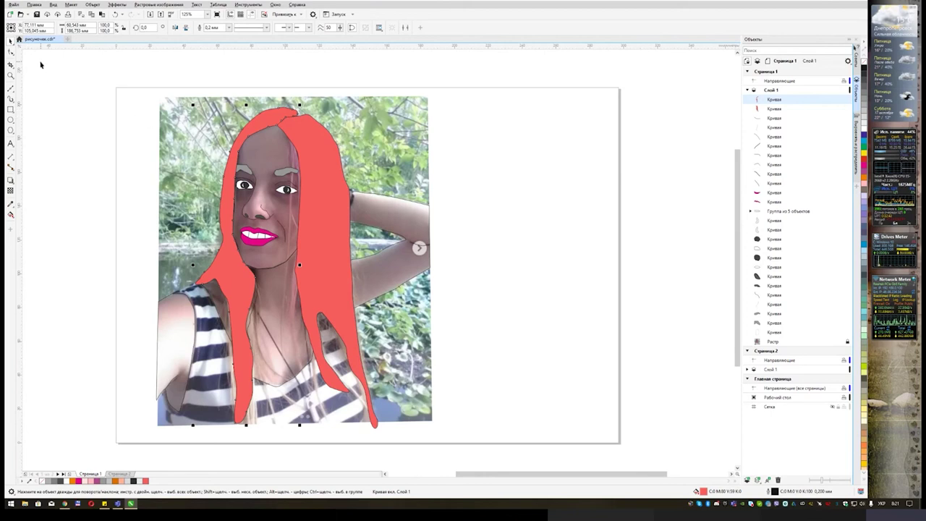
Fill the face, the body with the raised arm, and the lowered arm with pink (Розовый, C0 M40 Y20 K0)
{"action": "left_click", "coordinate": [283, 147]}
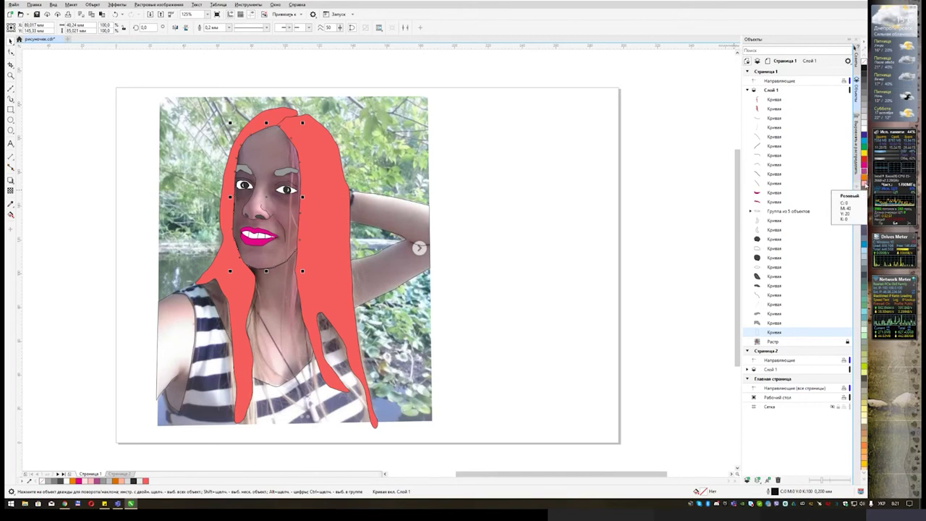
{"action": "left_click", "coordinate": [863, 185]}
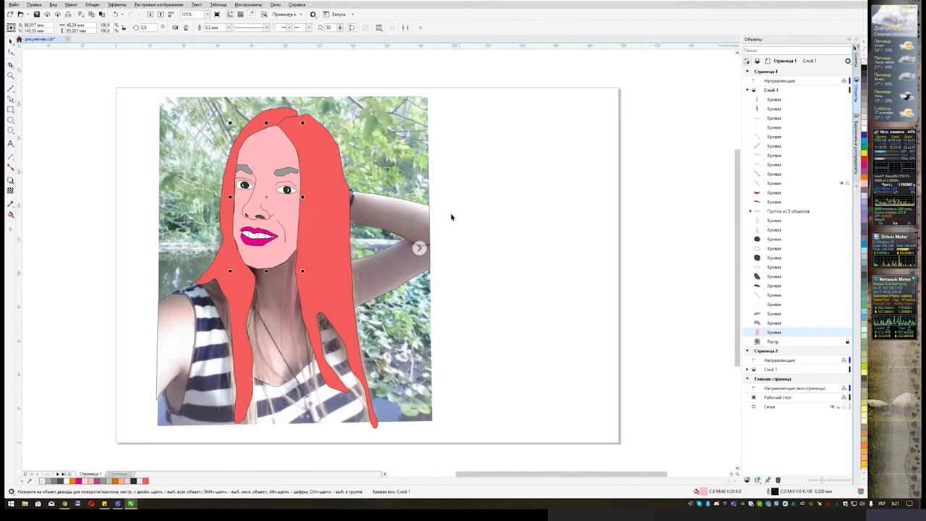
{"action": "left_click", "coordinate": [423, 217]}
{"action": "left_click", "coordinate": [863, 185]}
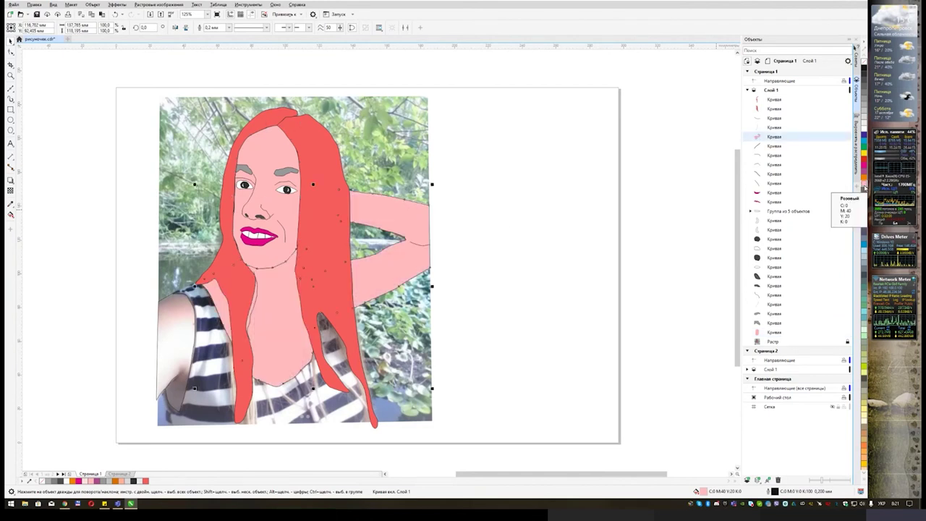
{"action": "left_click", "coordinate": [180, 326]}
{"action": "left_click", "coordinate": [180, 327]}
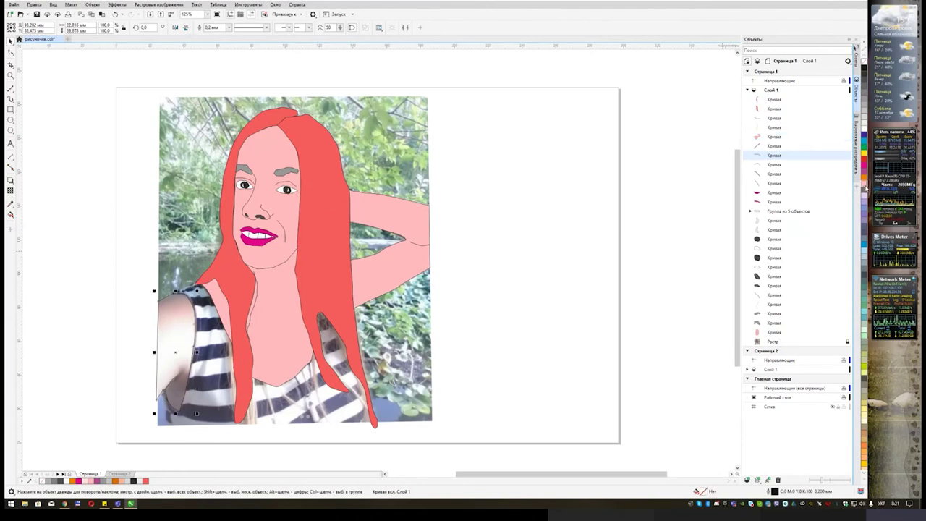
{"action": "left_click", "coordinate": [863, 185]}
{"action": "left_click", "coordinate": [523, 268]}
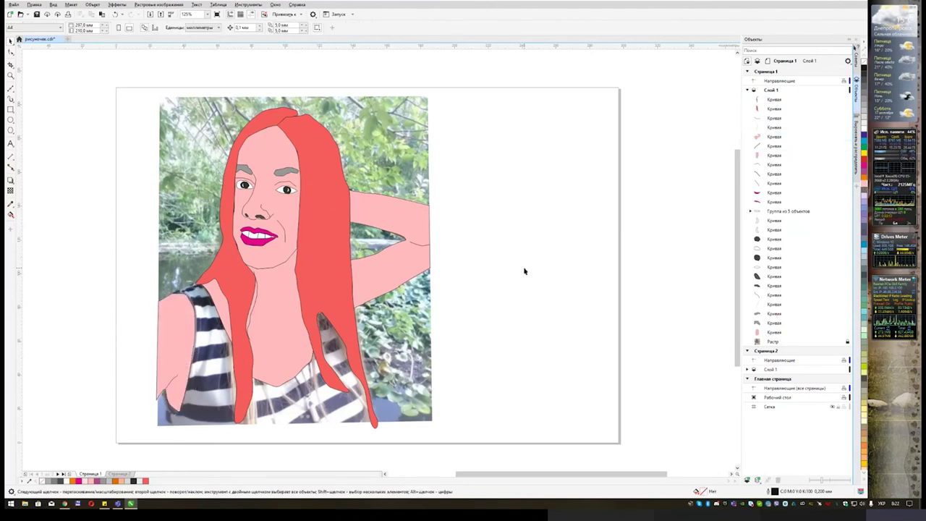
{"action": "left_click_drag", "start_coordinate": [395, 242], "coordinate": [400, 215]}
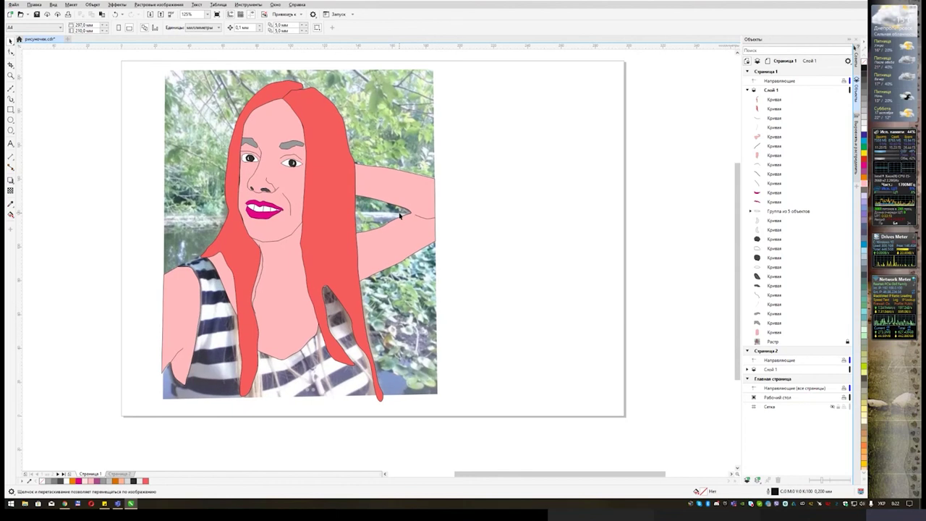
Find the Windows screen magnifier by searching for "экран" and start it
{"action": "left_click_drag", "start_coordinate": [380, 141], "coordinate": [368, 166]}
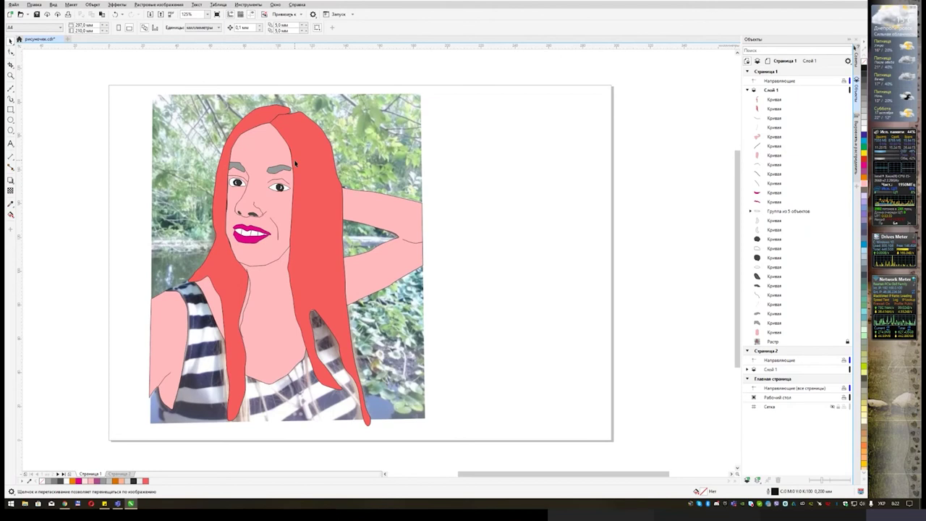
{"action": "left_click", "coordinate": [11, 99]}
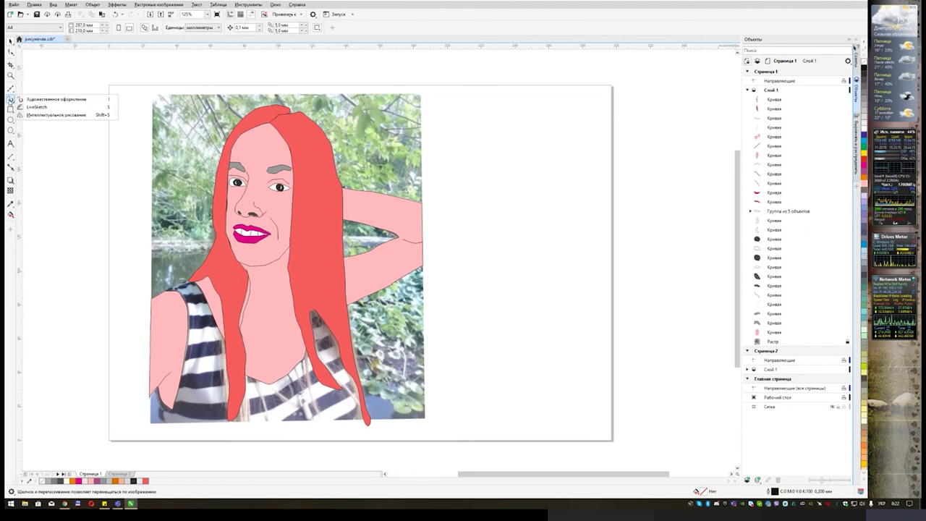
{"action": "key", "text": "super+r"}
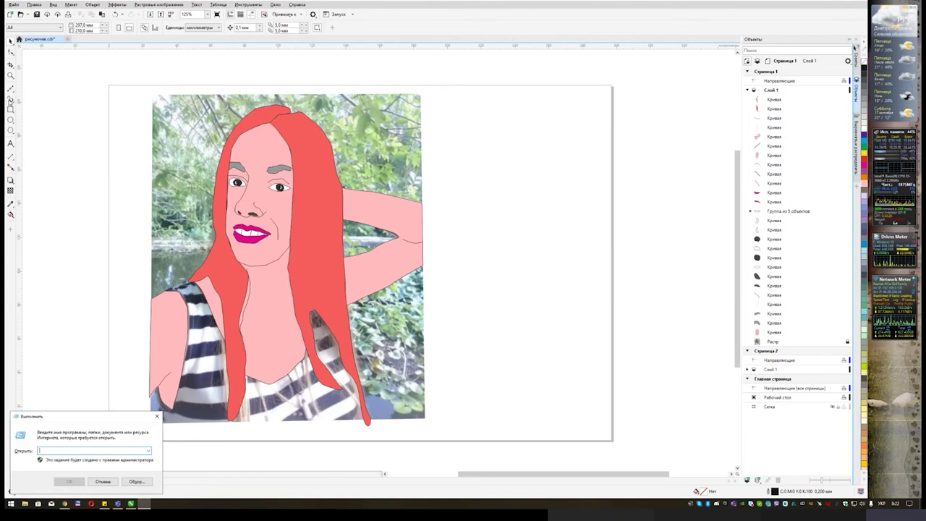
{"action": "key", "text": "Escape"}
{"action": "key", "text": "super"}
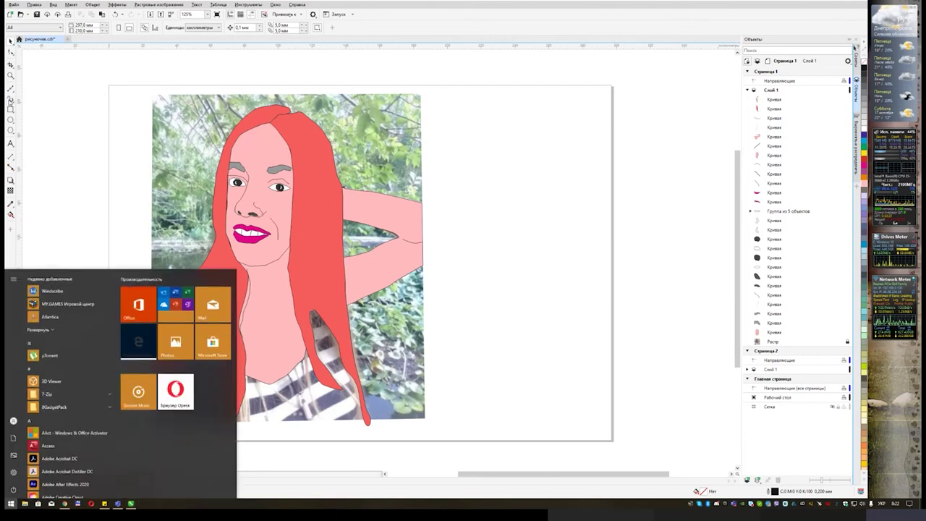
{"action": "type", "text": "экран"}
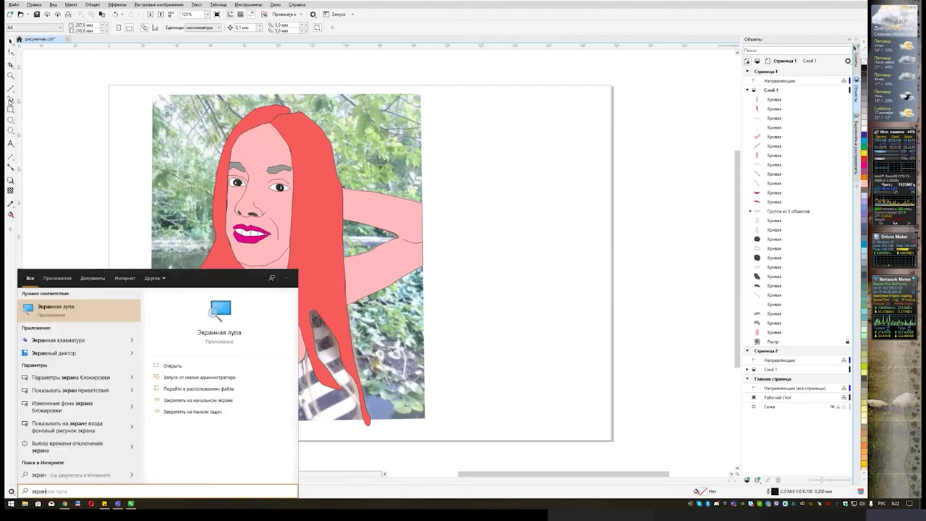
{"action": "key", "text": "Return"}
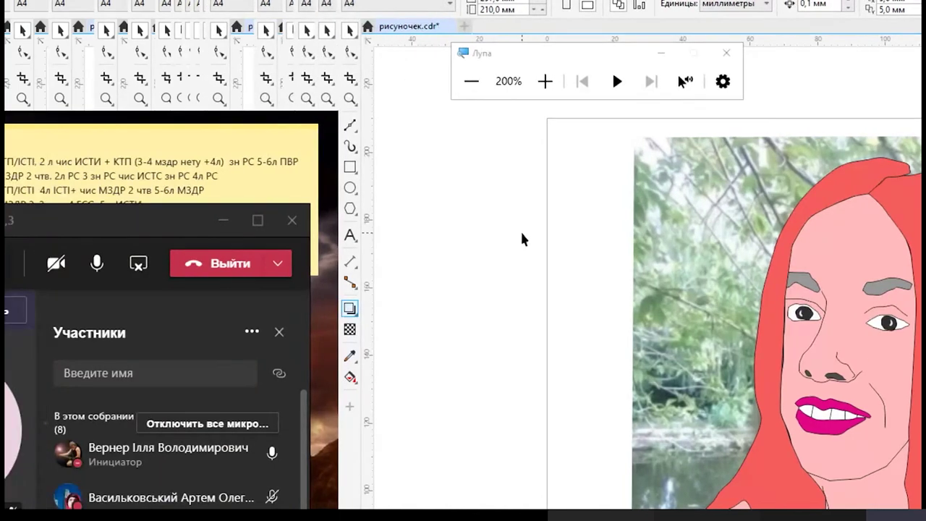
Draw three trial strokes beside the page with the Artistic Media tool in calligraphic mode
{"action": "left_click", "coordinate": [351, 150]}
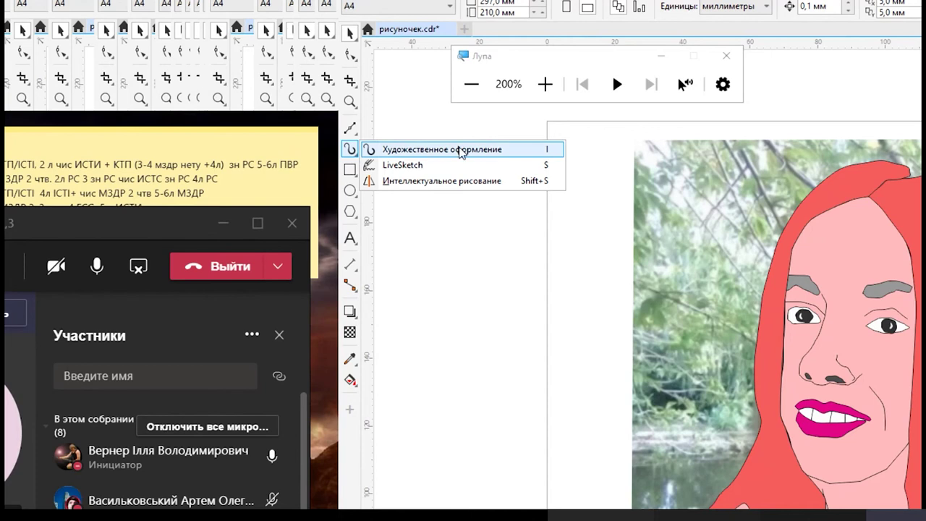
{"action": "left_click", "coordinate": [460, 149]}
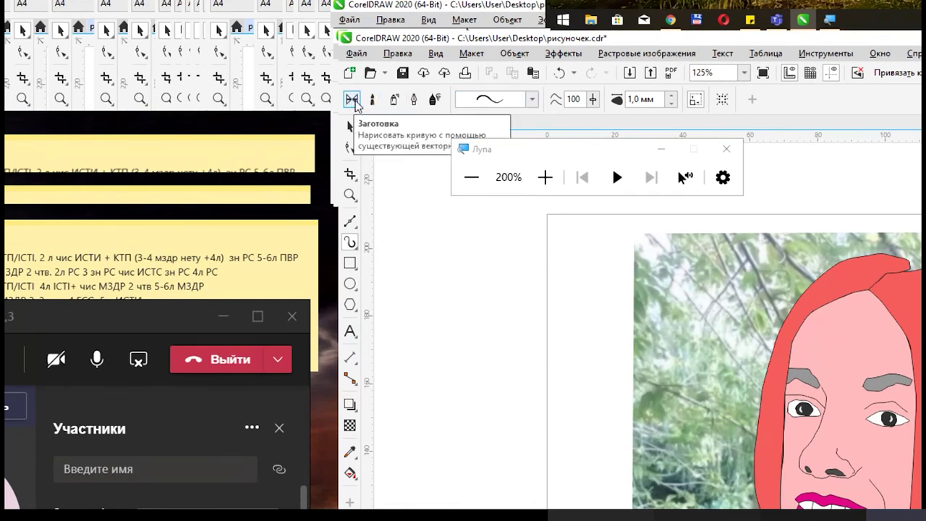
{"action": "left_click", "coordinate": [414, 101]}
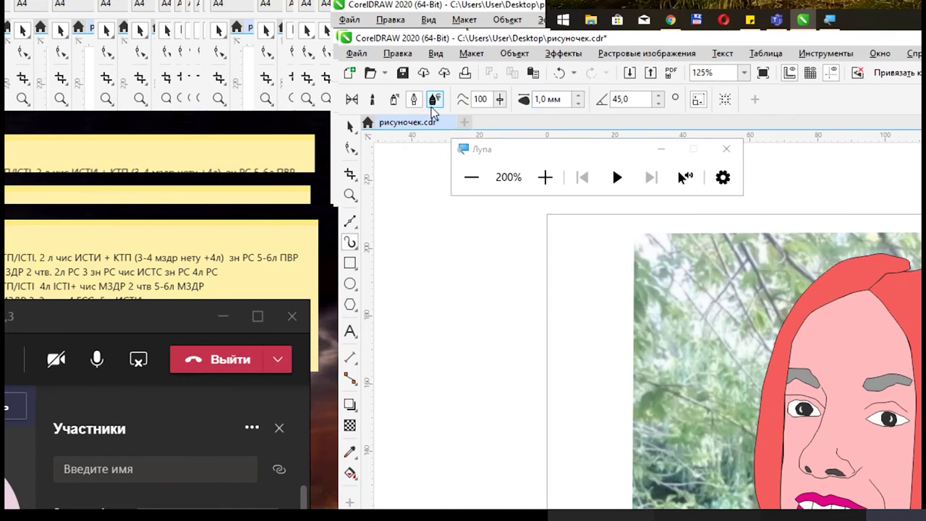
{"action": "left_click_drag", "start_coordinate": [450, 243], "coordinate": [574, 352]}
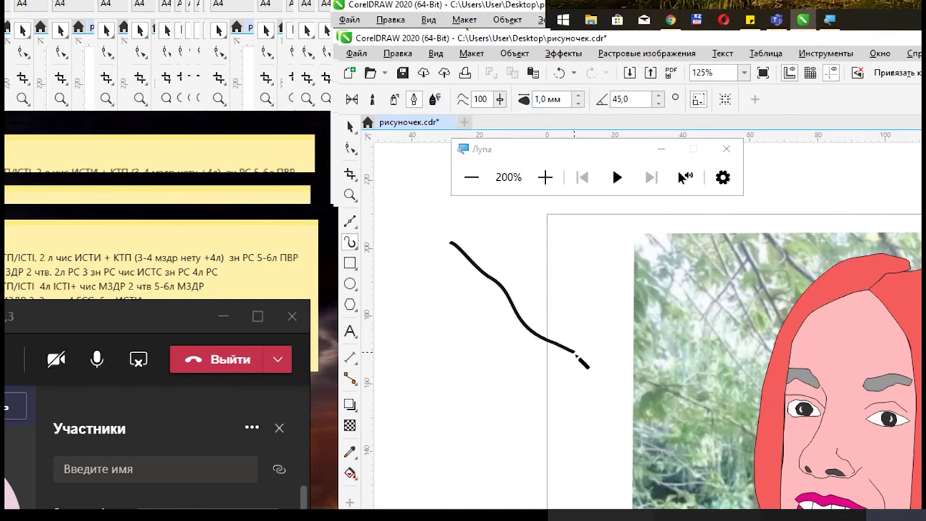
{"action": "left_click_drag", "start_coordinate": [439, 401], "coordinate": [586, 410]}
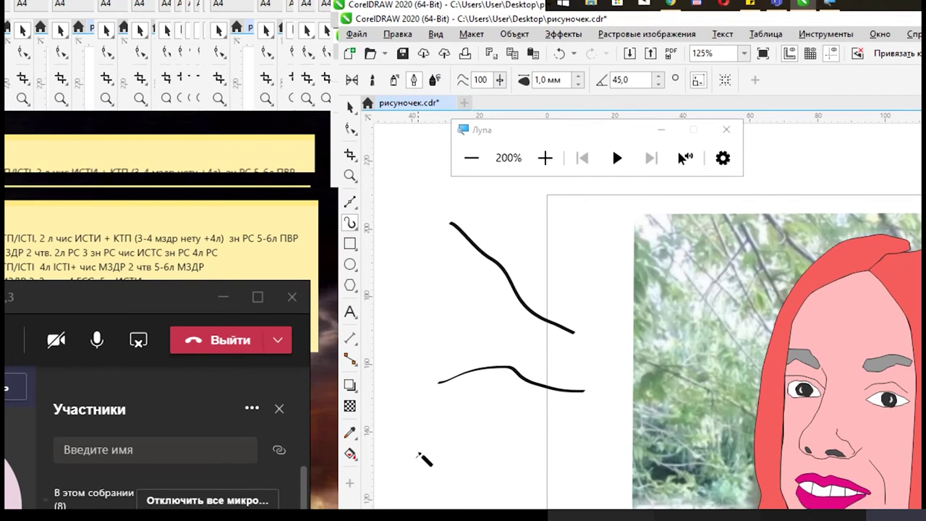
{"action": "mouse_move", "coordinate": [415, 476]}
{"action": "left_mouse_down"}
{"action": "mouse_move", "coordinate": [493, 396]}
{"action": "mouse_move", "coordinate": [567, 423]}
{"action": "mouse_move", "coordinate": [579, 444]}
{"action": "left_mouse_up"}
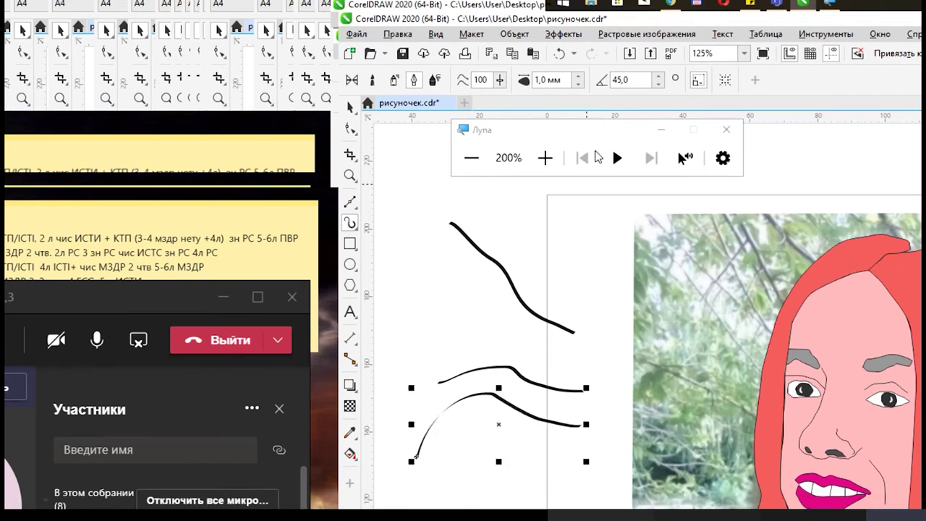
Set the calligraphic stroke width to 2.5 mm and draw two more trial strokes beside the page
{"action": "left_click", "coordinate": [578, 76]}
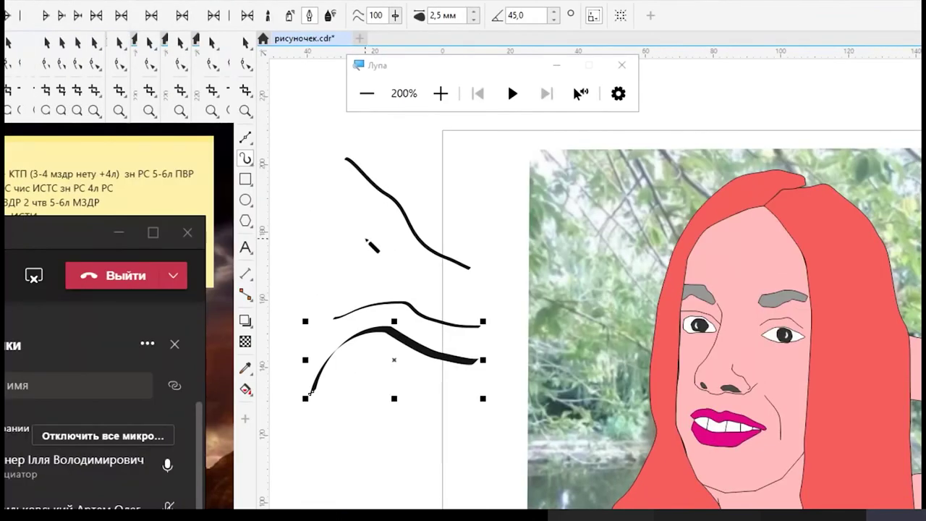
{"action": "mouse_move", "coordinate": [371, 241]}
{"action": "left_mouse_down"}
{"action": "mouse_move", "coordinate": [421, 287]}
{"action": "mouse_move", "coordinate": [474, 296]}
{"action": "left_mouse_up"}
{"action": "mouse_move", "coordinate": [316, 190]}
{"action": "left_mouse_down"}
{"action": "mouse_move", "coordinate": [343, 270]}
{"action": "mouse_move", "coordinate": [394, 290]}
{"action": "left_mouse_up"}
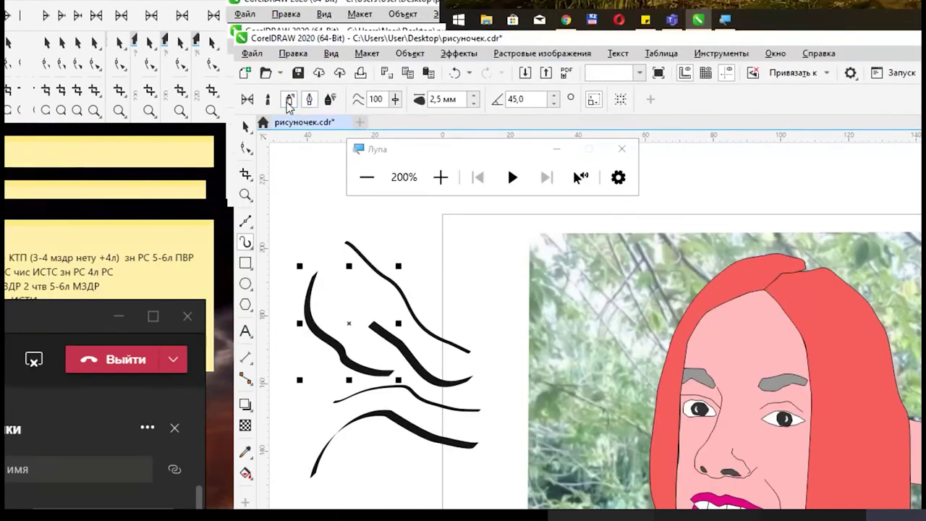
Spray a trial stroke beside the page from the Мазки кисти category and change its pattern to the pink swirls
{"action": "left_click", "coordinate": [288, 101]}
{"action": "mouse_move", "coordinate": [405, 228]}
{"action": "left_mouse_down"}
{"action": "mouse_move", "coordinate": [434, 279]}
{"action": "mouse_move", "coordinate": [406, 347]}
{"action": "mouse_move", "coordinate": [405, 337]}
{"action": "left_mouse_up"}
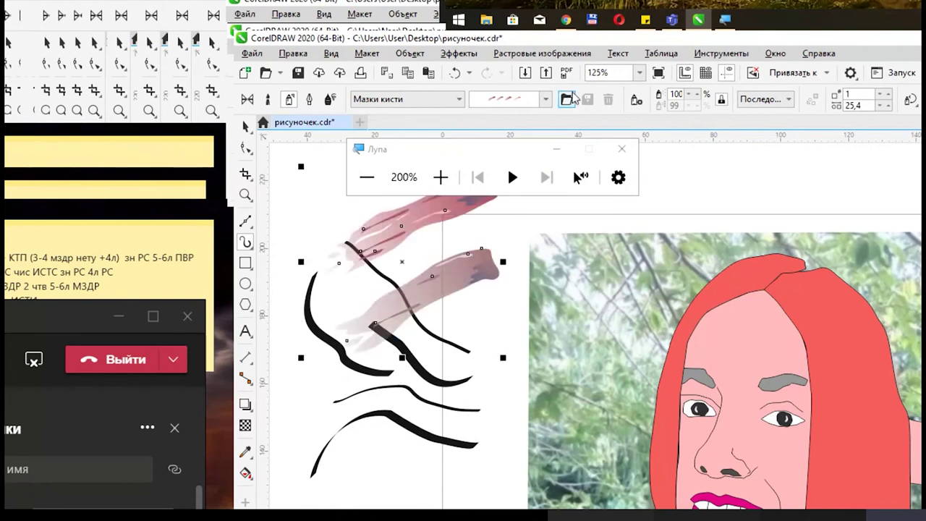
{"action": "left_click", "coordinate": [547, 99]}
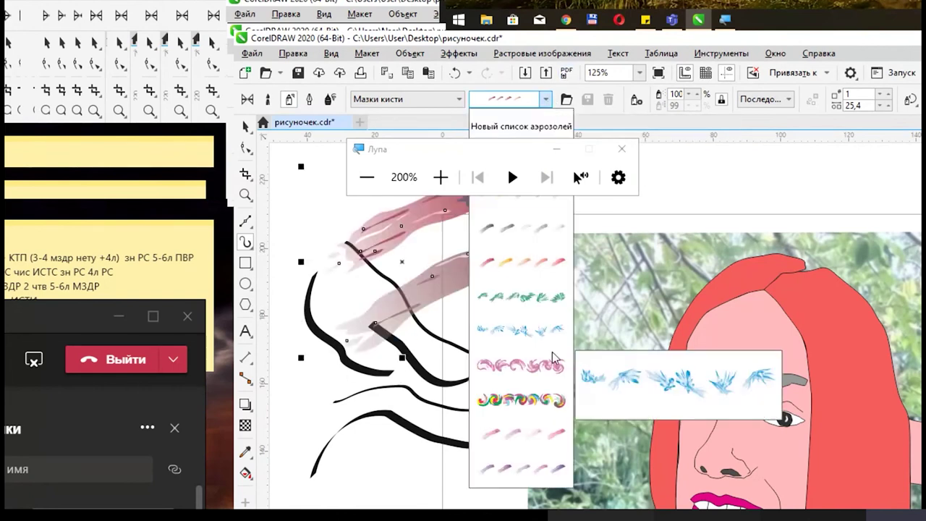
{"action": "left_click", "coordinate": [529, 367]}
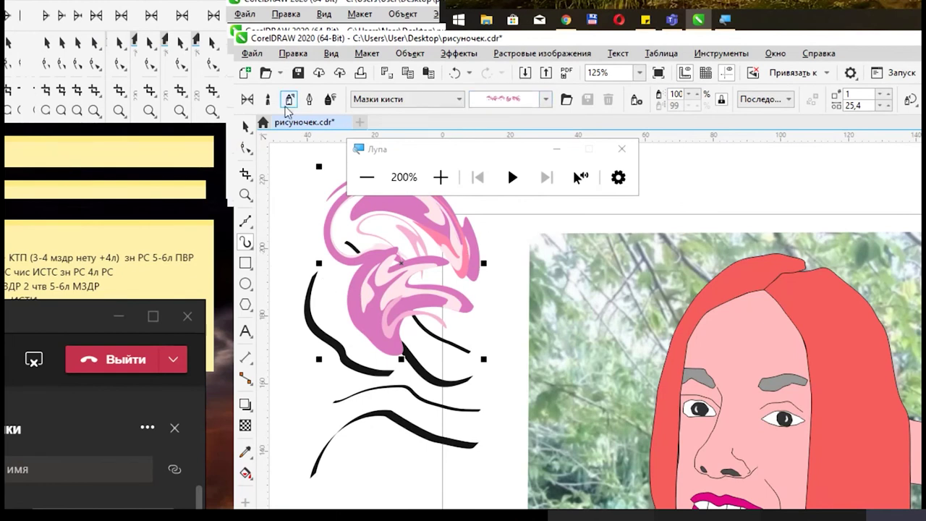
Switch the Artistic Media tool to Preset mode with a tapered stroke preset and close the screen magnifier
{"action": "left_click", "coordinate": [249, 101]}
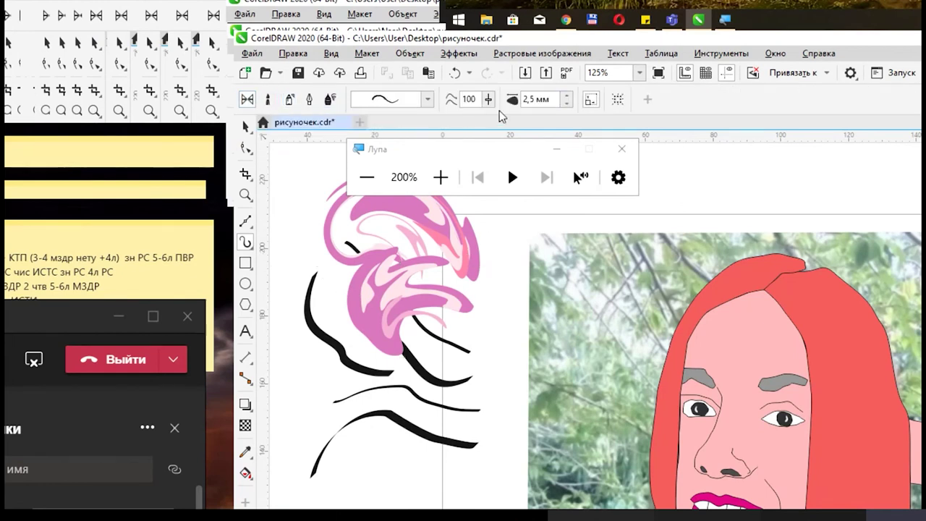
{"action": "left_click", "coordinate": [426, 100]}
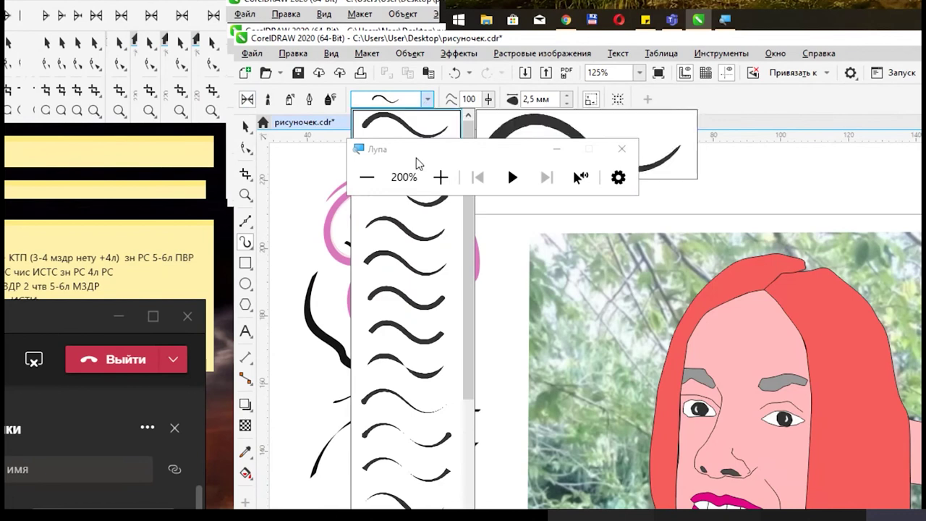
{"action": "left_click", "coordinate": [407, 264]}
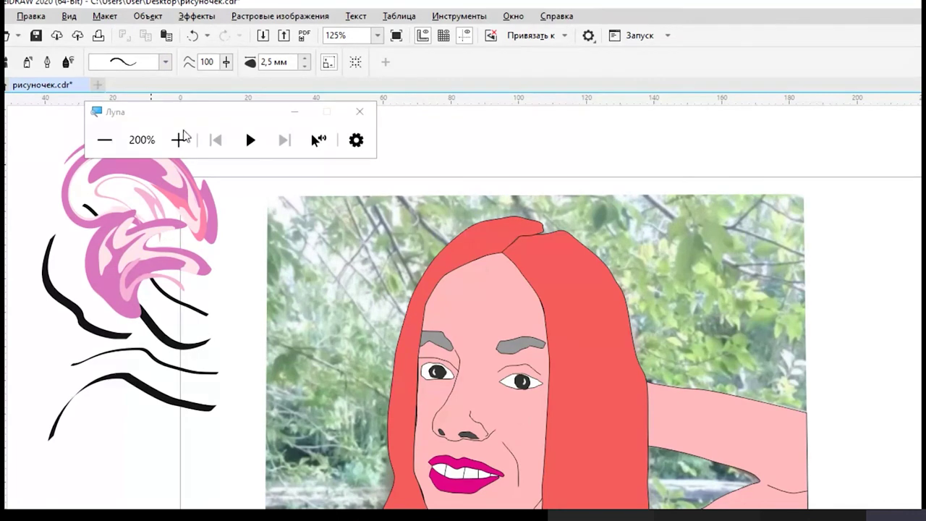
{"action": "left_click", "coordinate": [236, 110]}
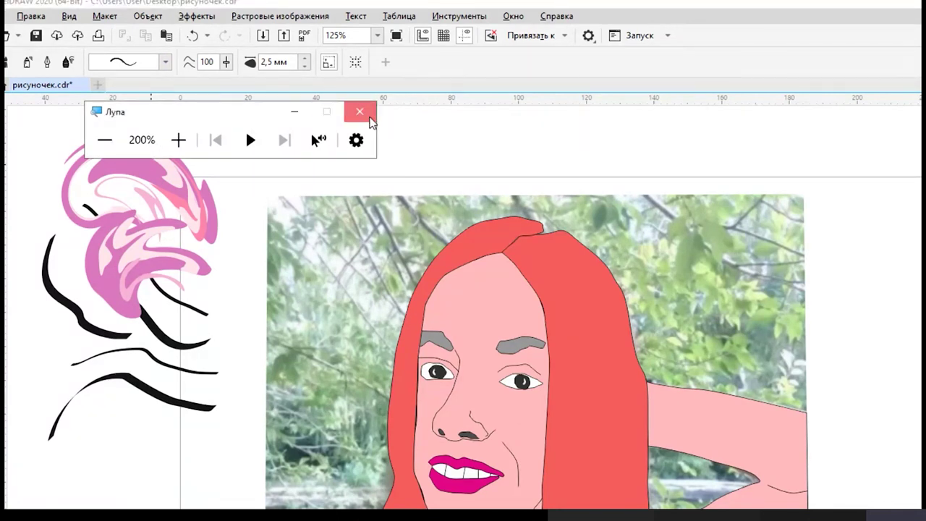
{"action": "left_click", "coordinate": [370, 119]}
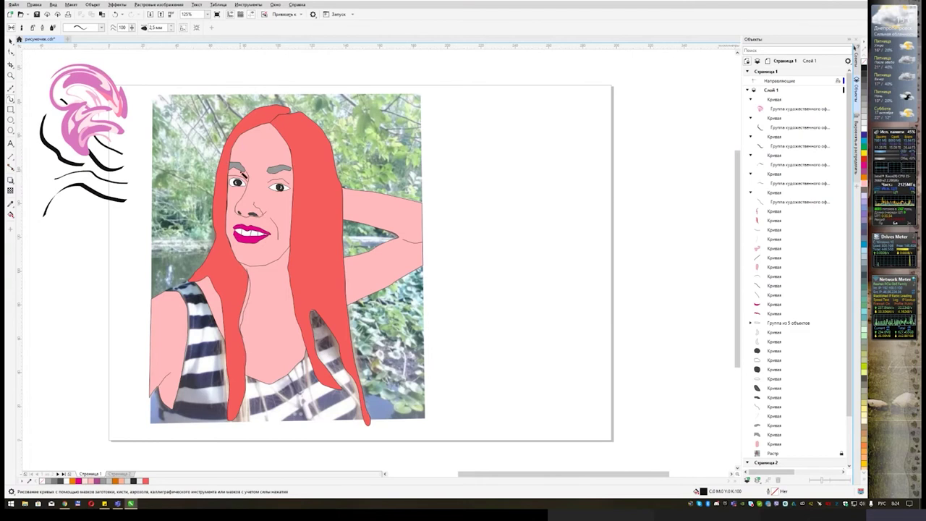
Delete all the trial strokes beside the page
{"action": "left_click_drag", "start_coordinate": [136, 129], "coordinate": [189, 178]}
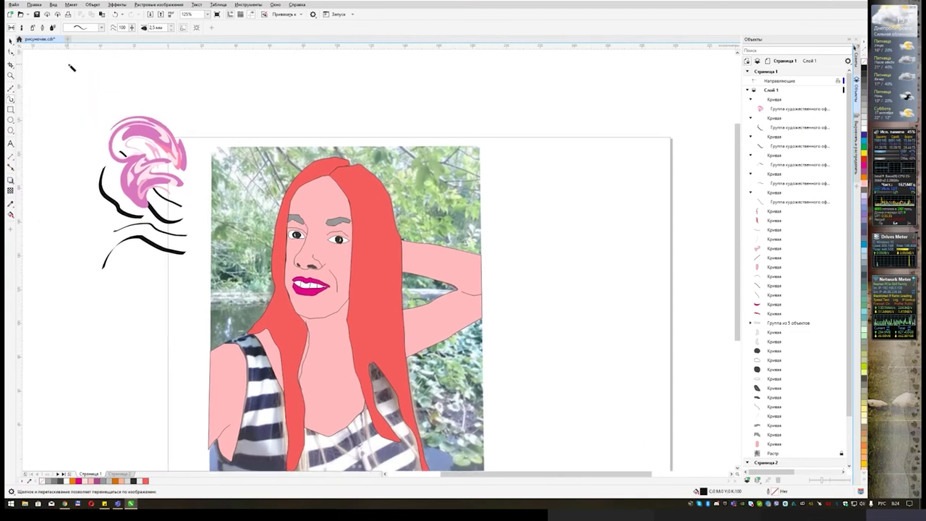
{"action": "left_click_drag", "start_coordinate": [87, 99], "coordinate": [152, 241]}
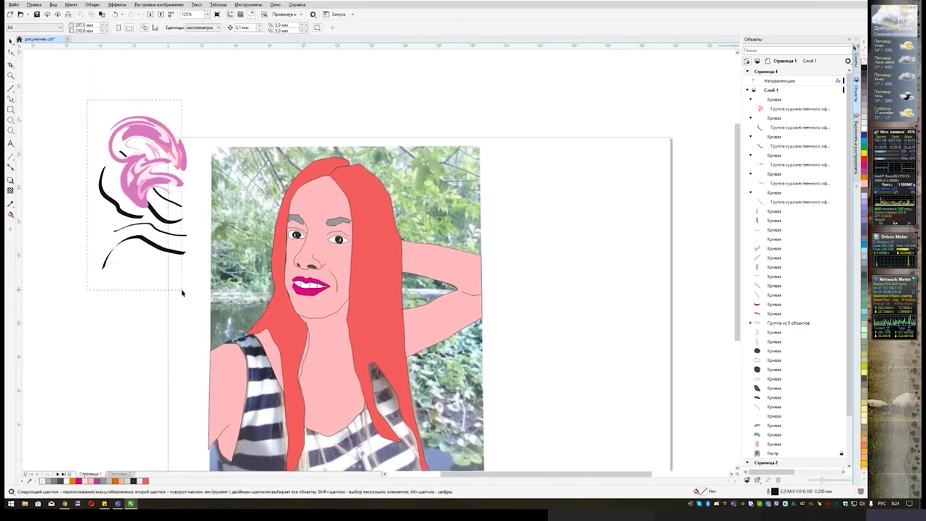
{"action": "left_click_drag", "start_coordinate": [181, 293], "coordinate": [207, 311]}
{"action": "key", "text": "Delete"}
{"action": "key", "text": "Delete"}
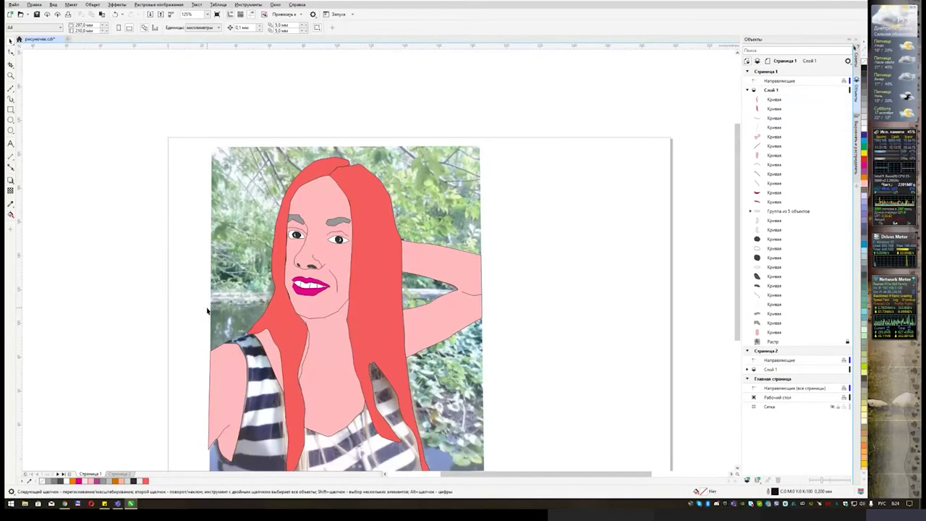
Draw a curved trial stroke beside the page with the Artistic Media tool and delete it
{"action": "left_click", "coordinate": [11, 99]}
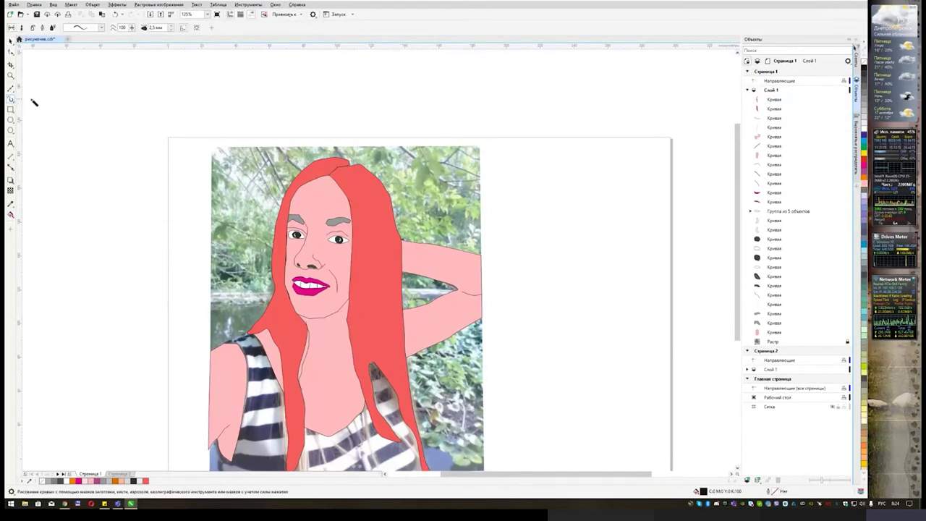
{"action": "left_click_drag", "start_coordinate": [149, 86], "coordinate": [128, 212]}
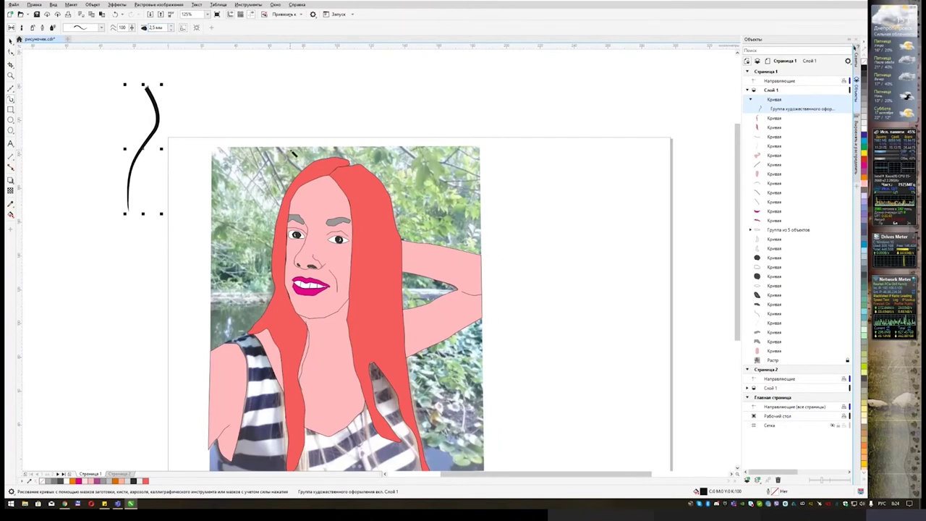
{"action": "key", "text": "Delete"}
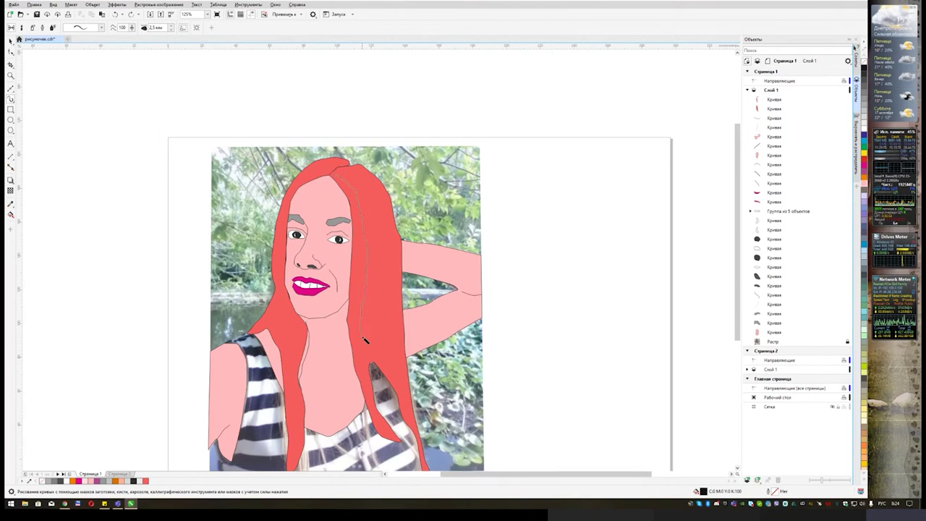
Draw three Artistic Media strands from the parting, two down the wide hair section and one around the face's other side, filled purple C20 M80 Y0 K20
{"action": "left_click_drag", "start_coordinate": [368, 358], "coordinate": [333, 169]}
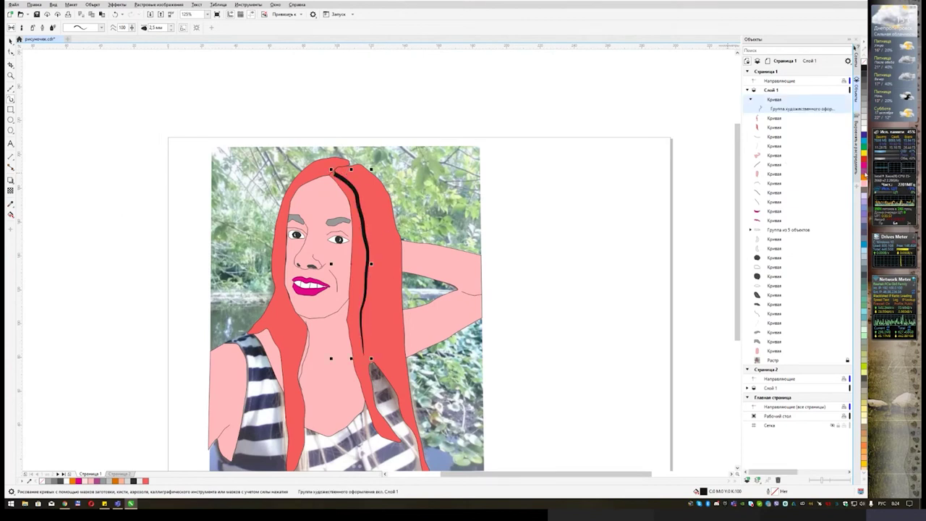
{"action": "left_click", "coordinate": [864, 175]}
{"action": "left_click_drag", "start_coordinate": [344, 171], "coordinate": [358, 171]}
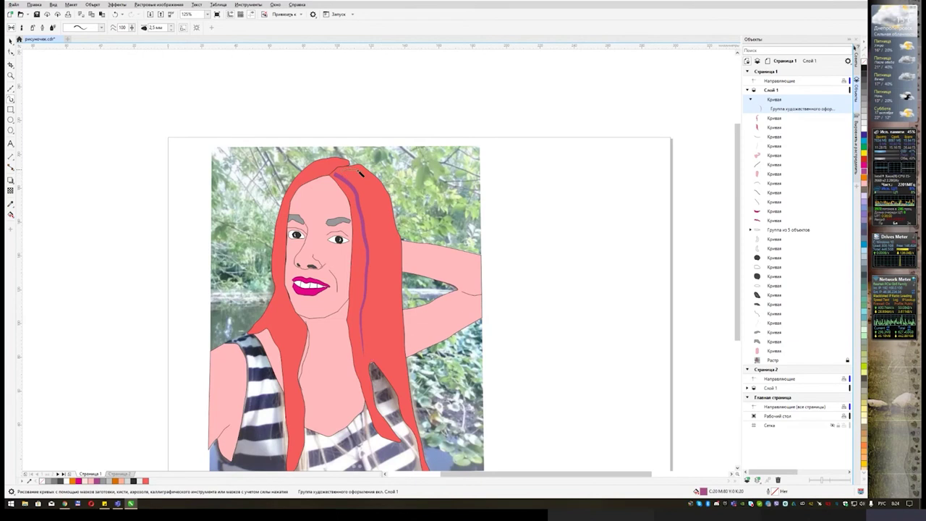
{"action": "left_click_drag", "start_coordinate": [384, 268], "coordinate": [389, 339]}
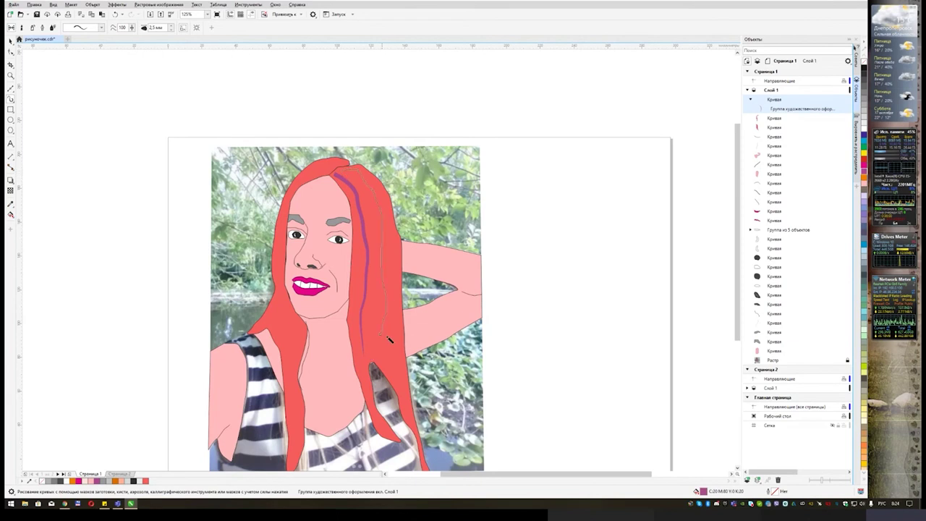
{"action": "left_click", "coordinate": [865, 174]}
{"action": "mouse_move", "coordinate": [336, 172]}
{"action": "left_mouse_down"}
{"action": "mouse_move", "coordinate": [304, 184]}
{"action": "mouse_move", "coordinate": [288, 209]}
{"action": "mouse_move", "coordinate": [282, 295]}
{"action": "left_mouse_up"}
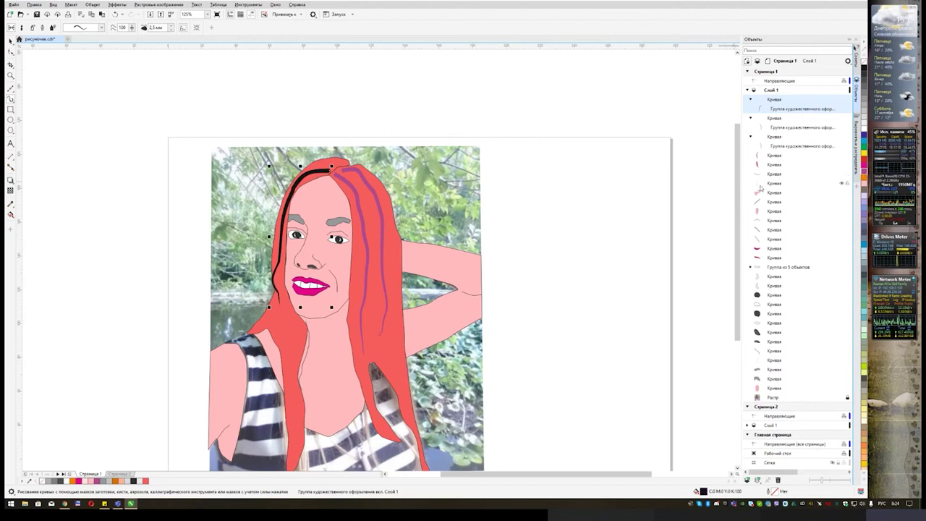
{"action": "left_click", "coordinate": [865, 173]}
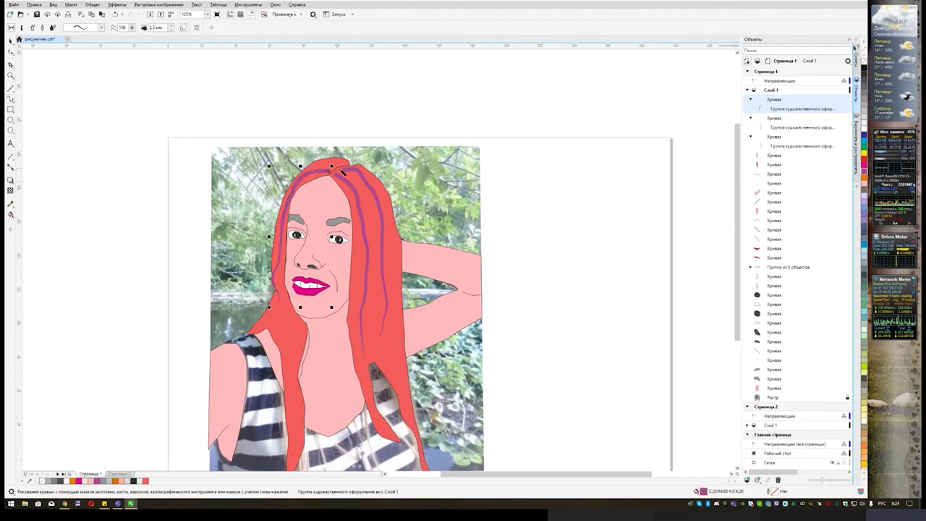
Draw an Artistic Media strand along the outer hair edge on the narrower side and fill it magenta, C0 M100 Y0 K0
{"action": "left_click_drag", "start_coordinate": [274, 255], "coordinate": [337, 165]}
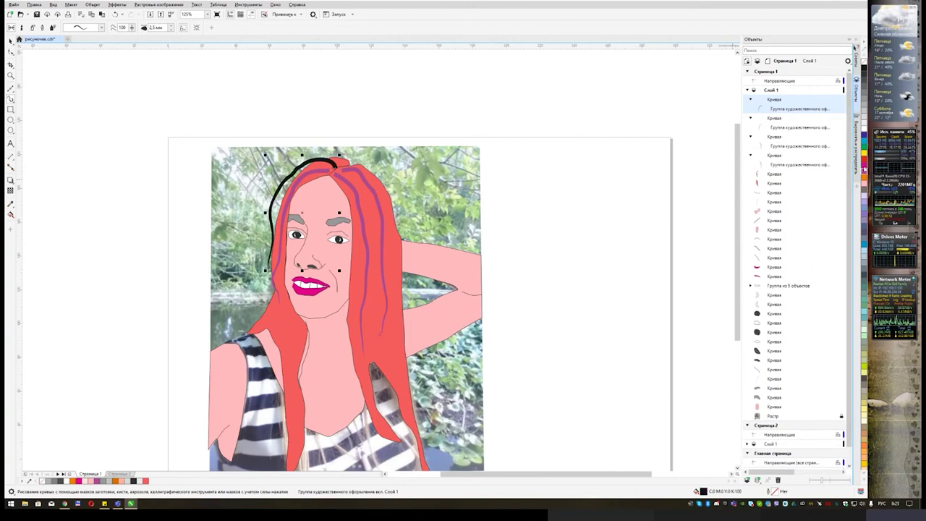
{"action": "left_click", "coordinate": [865, 168]}
{"action": "mouse_move", "coordinate": [536, 189]}
{"action": "left_mouse_down"}
{"action": "mouse_move", "coordinate": [524, 132]}
{"action": "mouse_move", "coordinate": [499, 155]}
{"action": "left_mouse_up"}
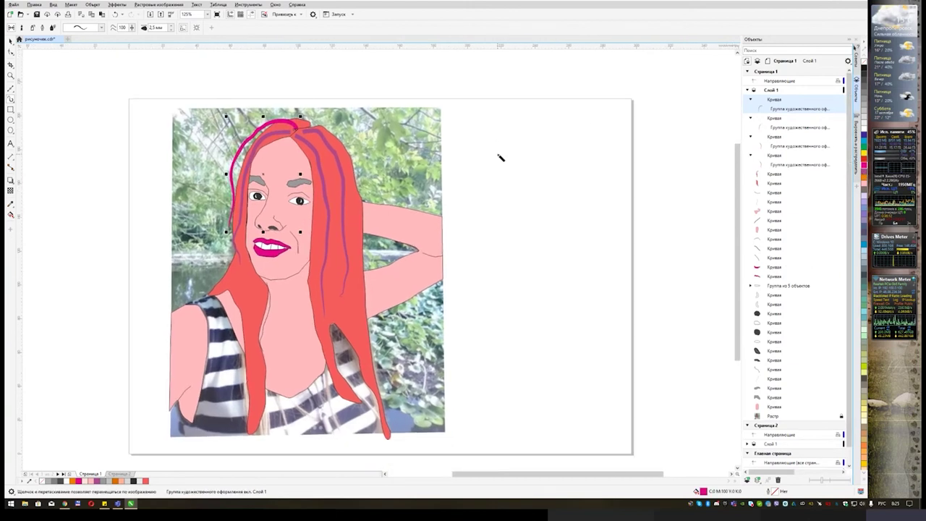
Select all the drawn portrait objects and move them off the photo to the space beside it
{"action": "left_click", "coordinate": [10, 42]}
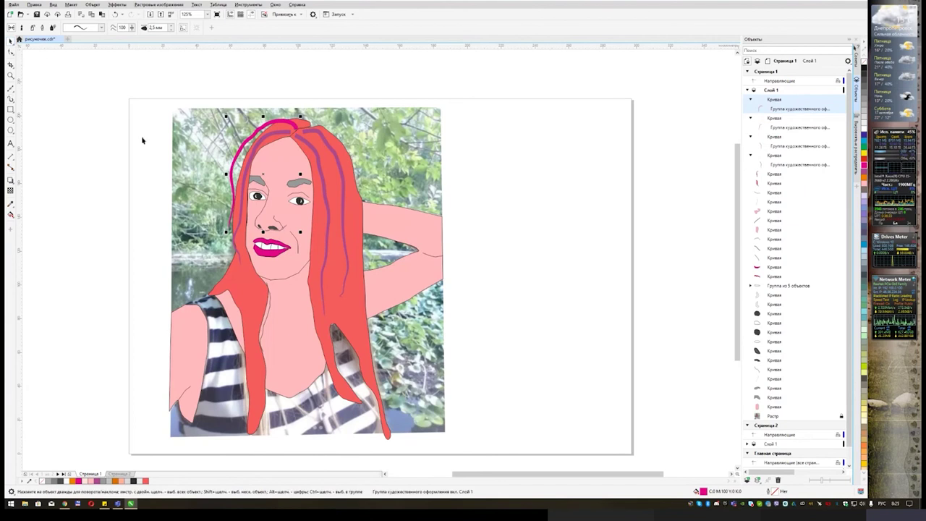
{"action": "left_click_drag", "start_coordinate": [112, 92], "coordinate": [393, 351]}
{"action": "left_click_drag", "start_coordinate": [444, 447], "coordinate": [449, 464]}
{"action": "mouse_move", "coordinate": [335, 191]}
{"action": "left_mouse_down"}
{"action": "mouse_move", "coordinate": [550, 192]}
{"action": "mouse_move", "coordinate": [639, 170]}
{"action": "mouse_move", "coordinate": [568, 178]}
{"action": "left_mouse_up"}
{"action": "left_click", "coordinate": [601, 142]}
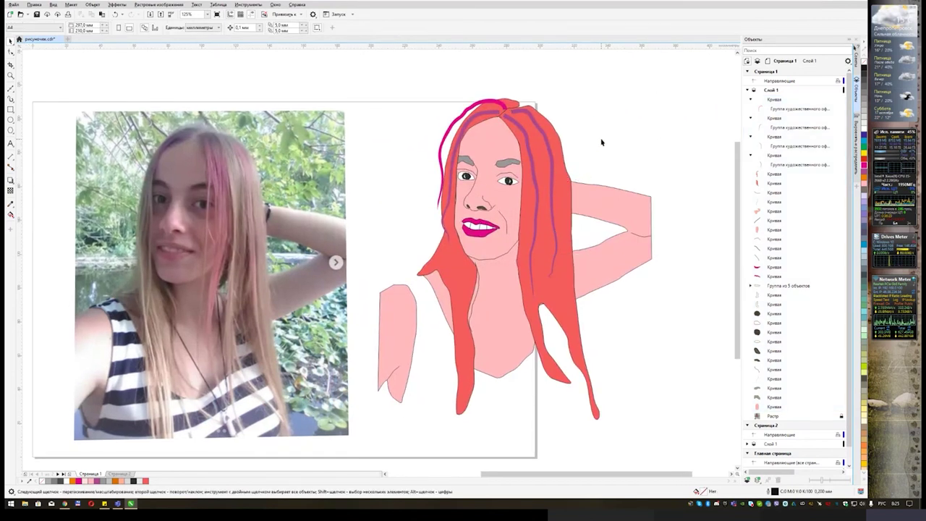
View the finished example on page 2, and shift the whole vector portrait slightly lower and closer to the photo on page 1
{"action": "left_click", "coordinate": [122, 476]}
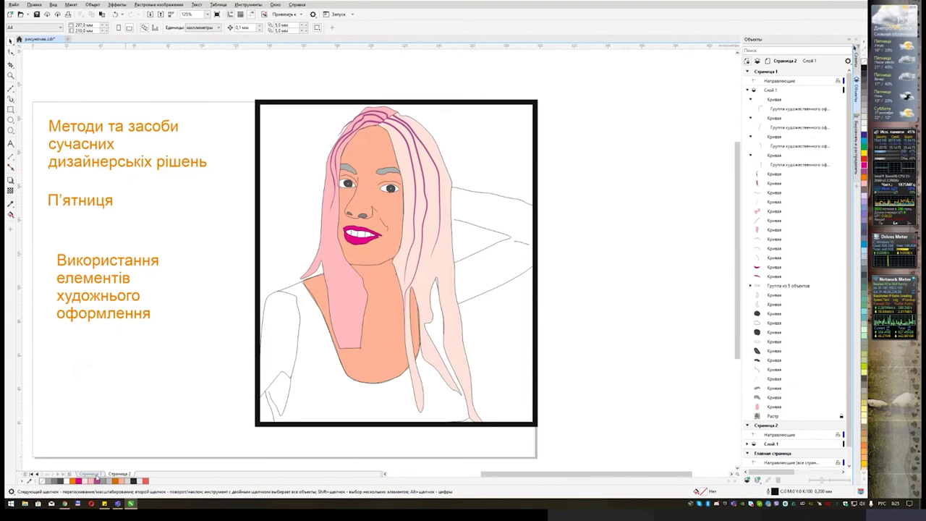
{"action": "left_click", "coordinate": [96, 475]}
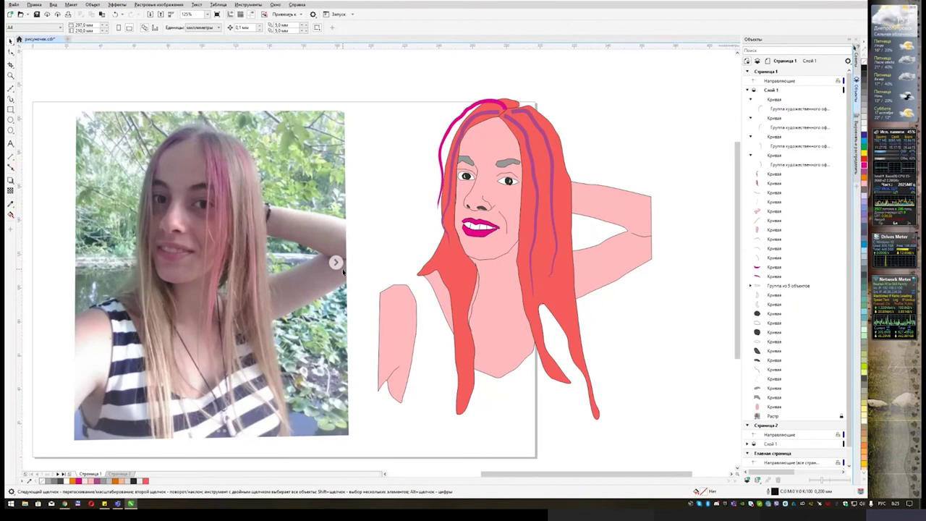
{"action": "key", "text": "h"}
{"action": "left_click_drag", "start_coordinate": [426, 155], "coordinate": [409, 144]}
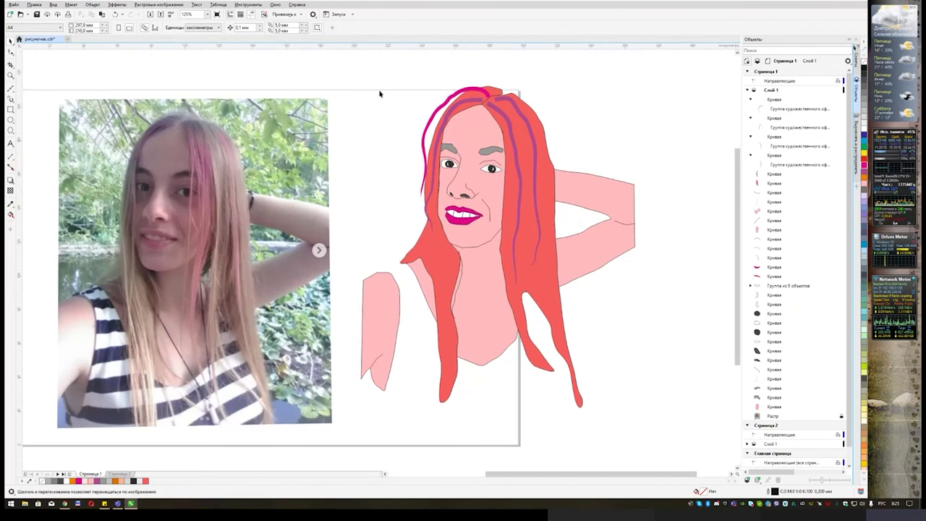
{"action": "left_click_drag", "start_coordinate": [639, 396], "coordinate": [662, 428]}
{"action": "left_click_drag", "start_coordinate": [540, 180], "coordinate": [530, 204]}
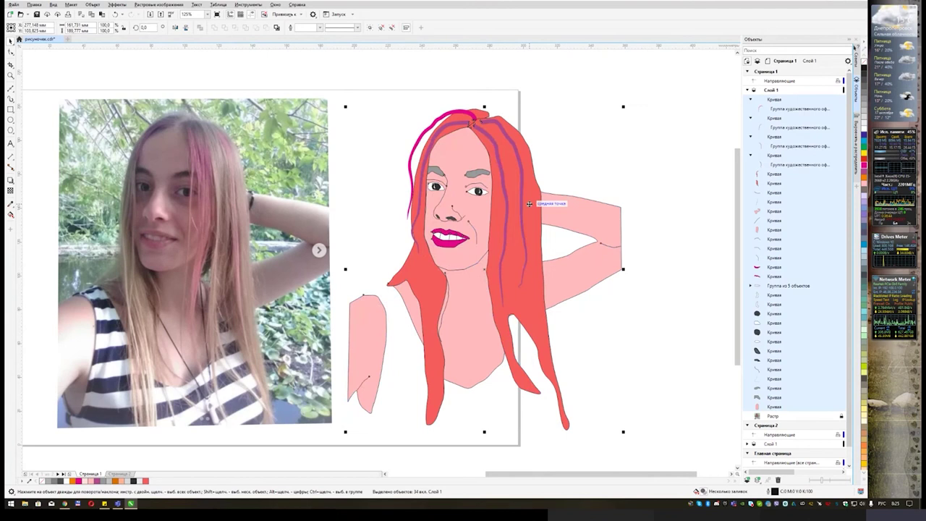
{"action": "left_click", "coordinate": [572, 147]}
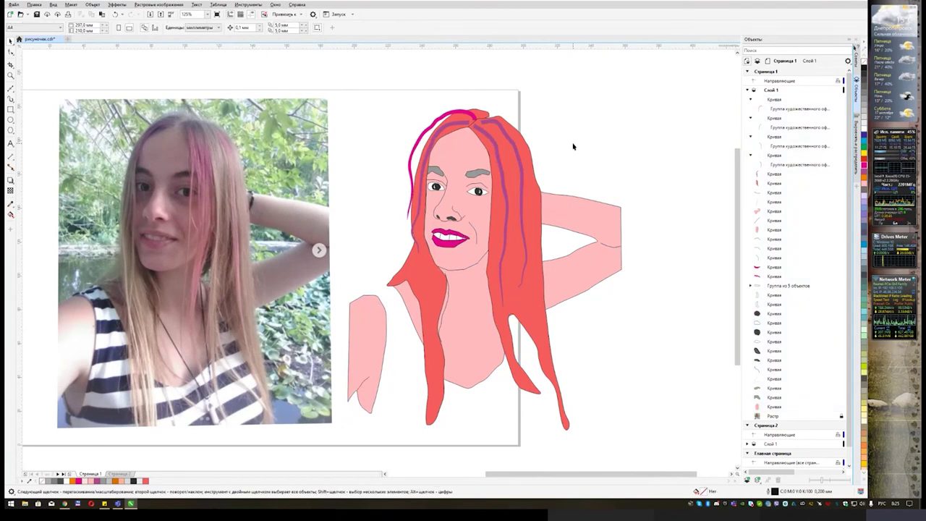
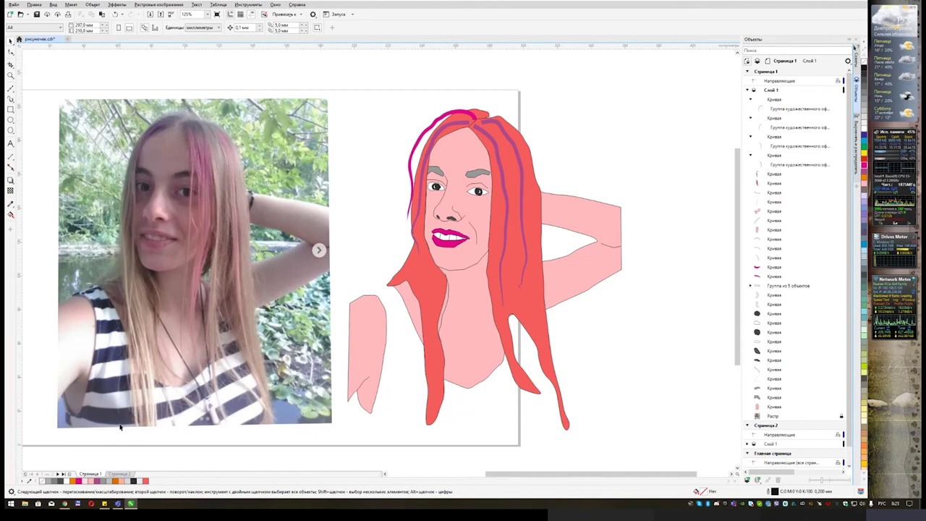
Insert a blank page before the portrait page and compare the two pages
{"action": "left_click", "coordinate": [10, 99]}
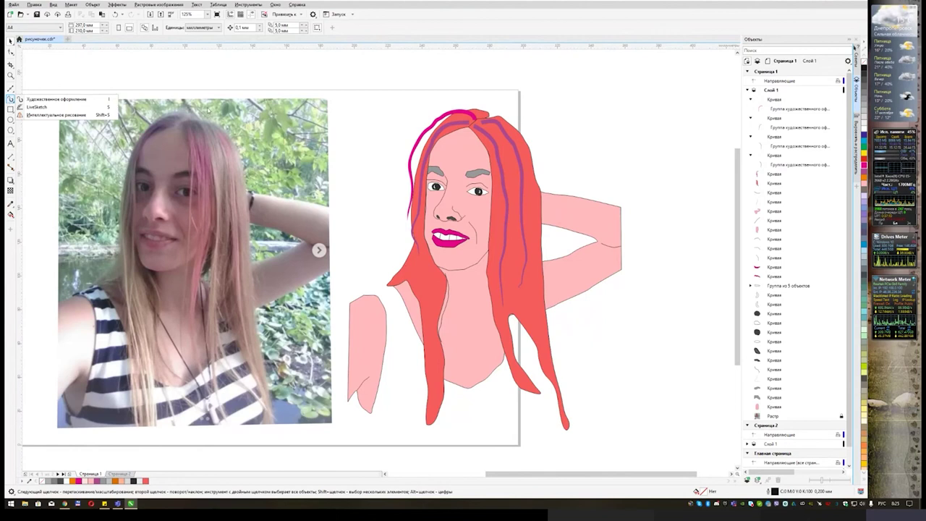
{"action": "left_click", "coordinate": [26, 474]}
{"action": "left_click_drag", "start_coordinate": [221, 242], "coordinate": [348, 230]}
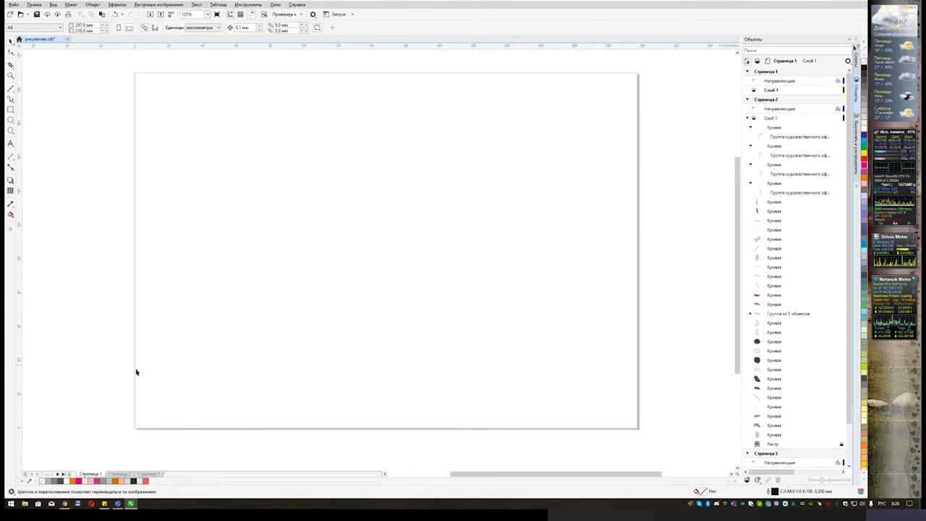
{"action": "left_click", "coordinate": [116, 474]}
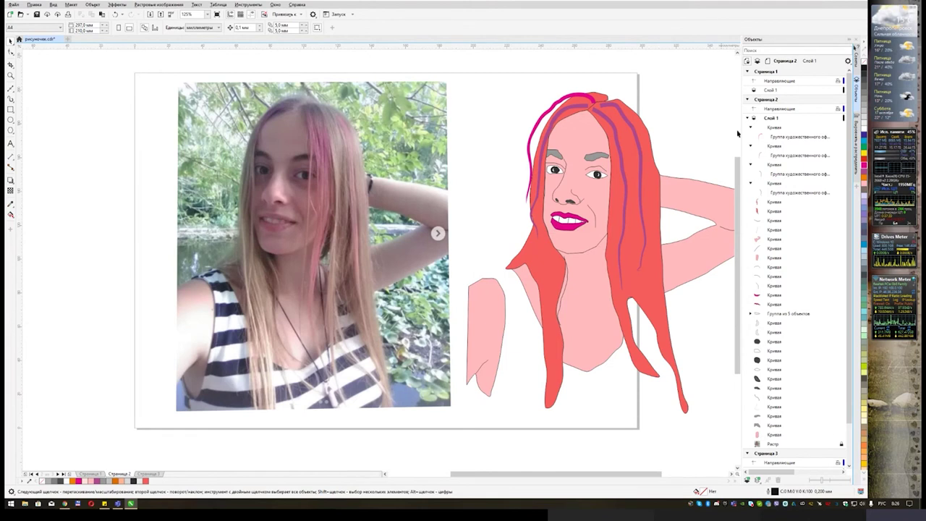
{"action": "left_click", "coordinate": [773, 91]}
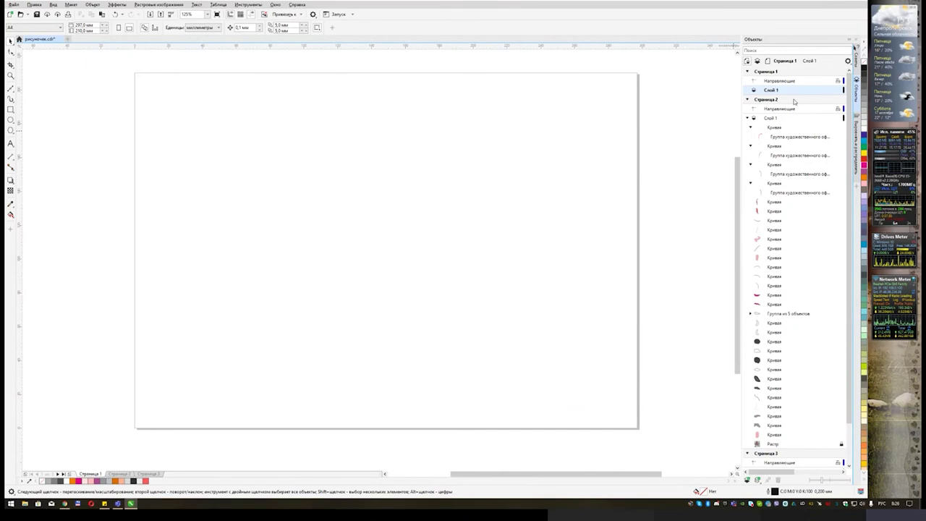
Unlock the photo bitmap and move it away from the vector portrait to about X 51 mm, Y 113 mm
{"action": "left_click", "coordinate": [822, 443]}
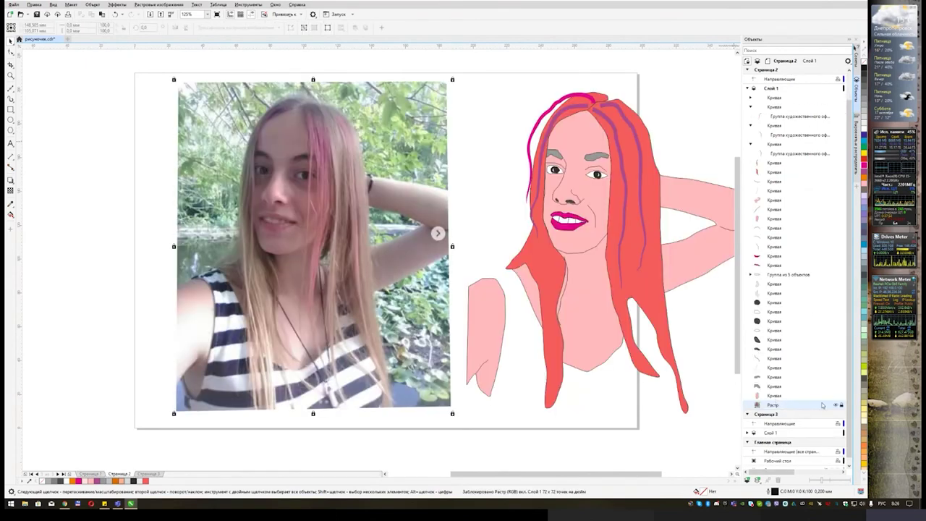
{"action": "left_click", "coordinate": [317, 189]}
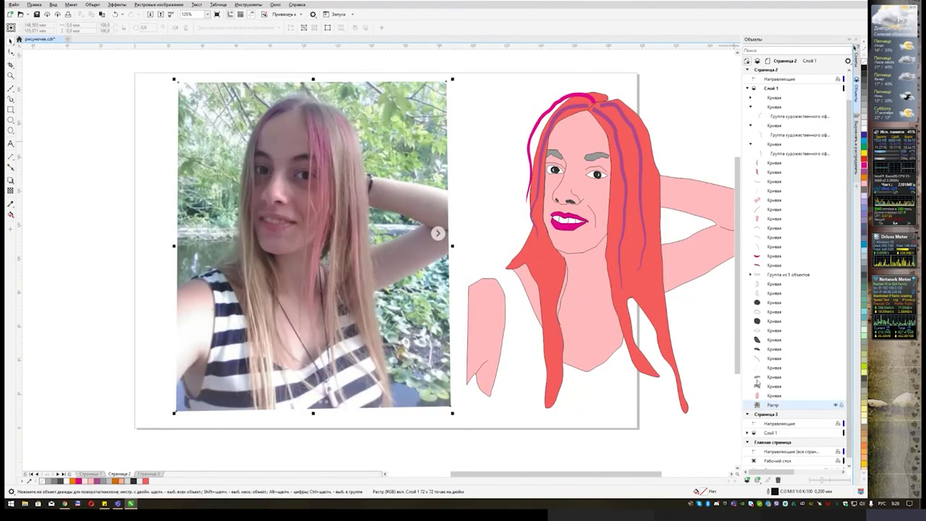
{"action": "left_click_drag", "start_coordinate": [317, 189], "coordinate": [274, 188]}
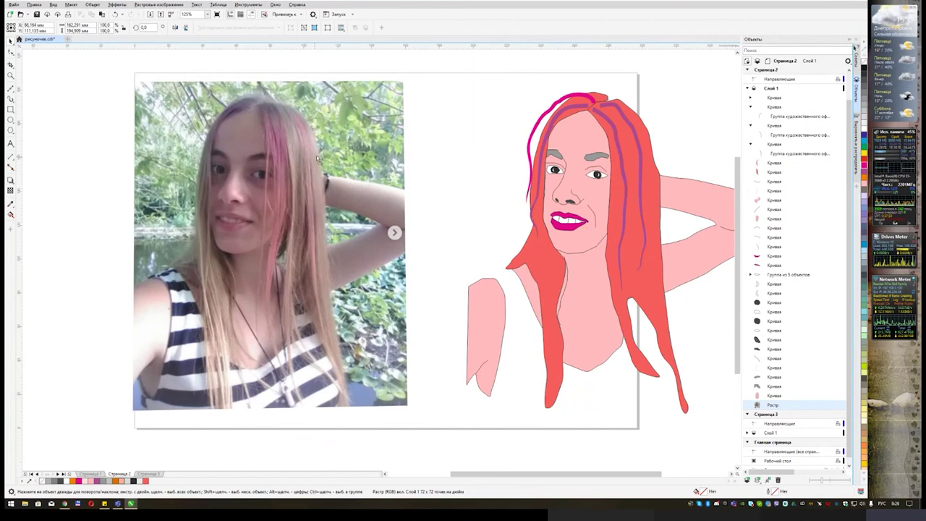
{"action": "left_click_drag", "start_coordinate": [303, 162], "coordinate": [317, 155]}
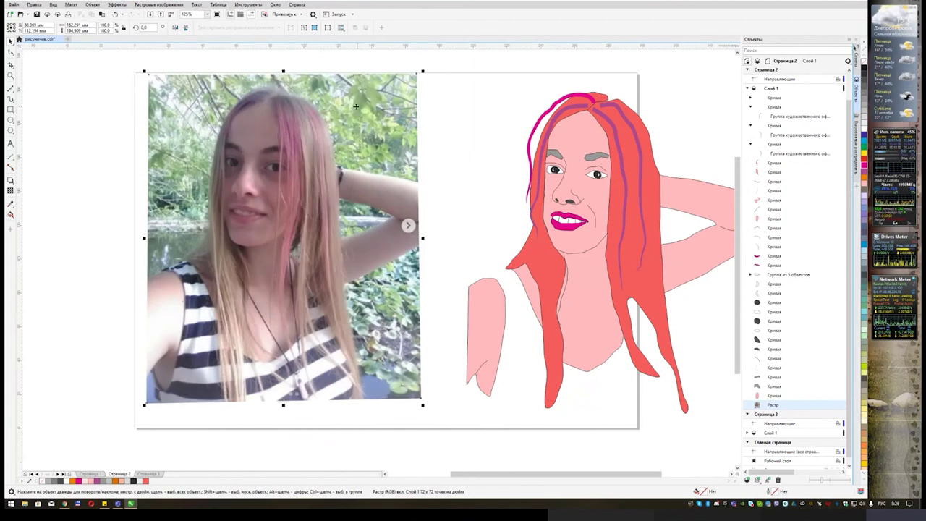
{"action": "left_click_drag", "start_coordinate": [354, 107], "coordinate": [279, 107]}
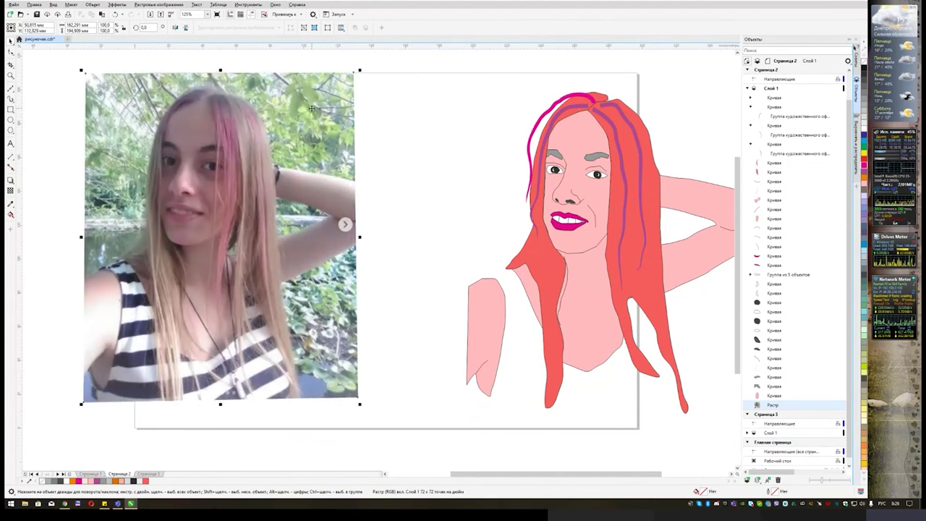
Outline-trace the photo as line art in PowerTRACE with smoothing 29 and the default detail
{"action": "left_click", "coordinate": [176, 6]}
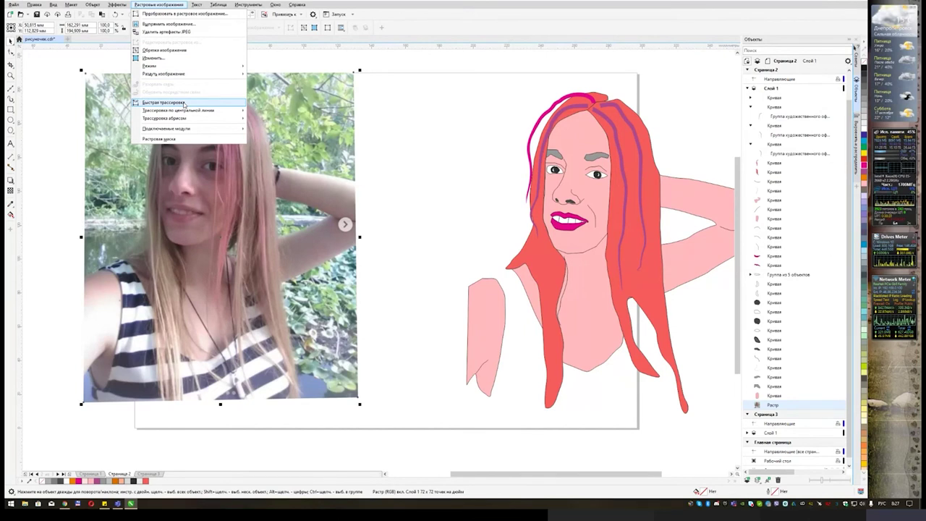
{"action": "mouse_move", "coordinate": [195, 113]}
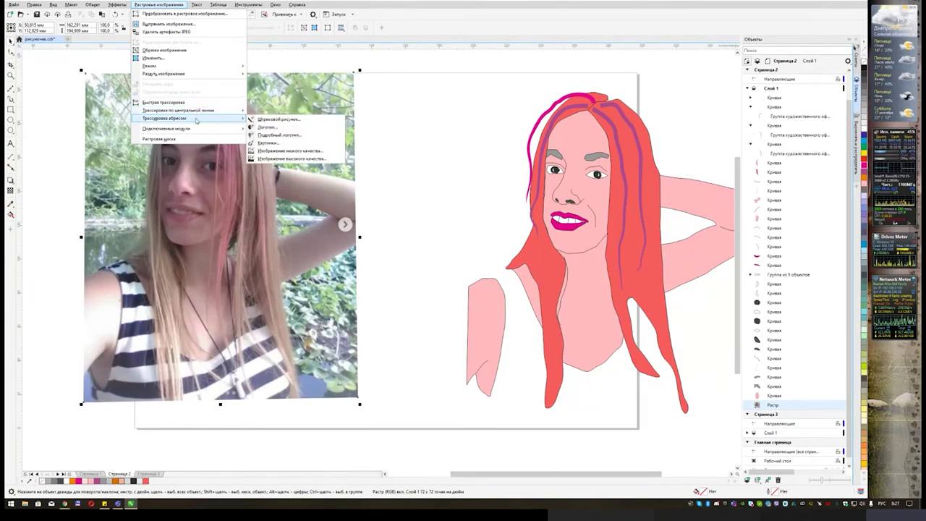
{"action": "left_click", "coordinate": [282, 119]}
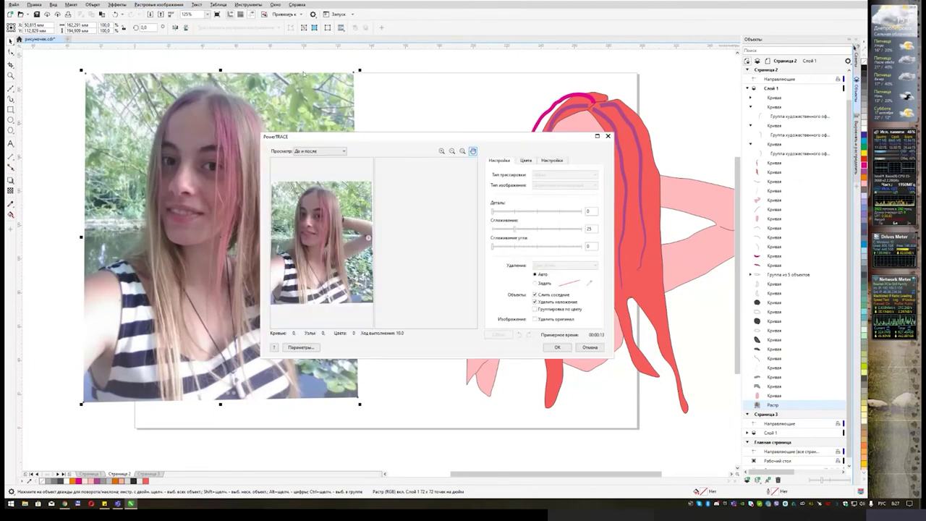
{"action": "left_click_drag", "start_coordinate": [382, 141], "coordinate": [346, 112]}
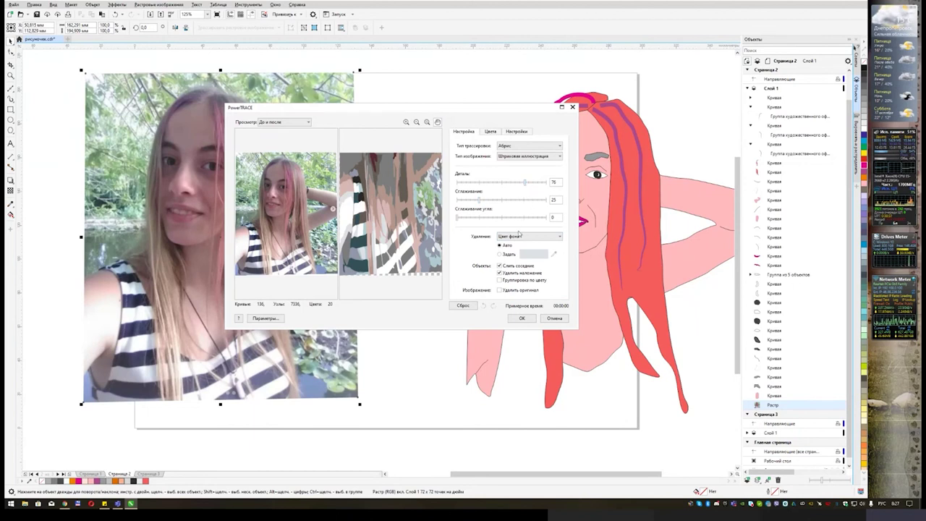
{"action": "left_click", "coordinate": [480, 201]}
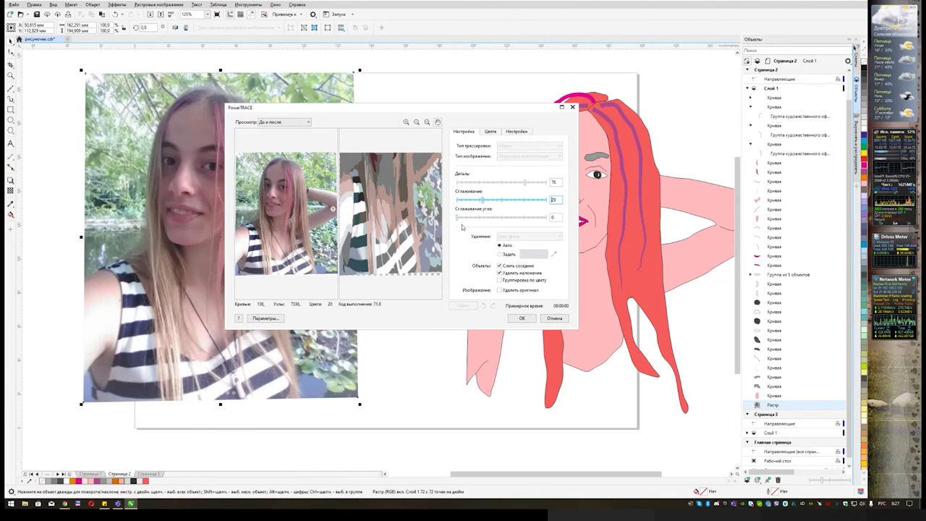
{"action": "left_click", "coordinate": [521, 318]}
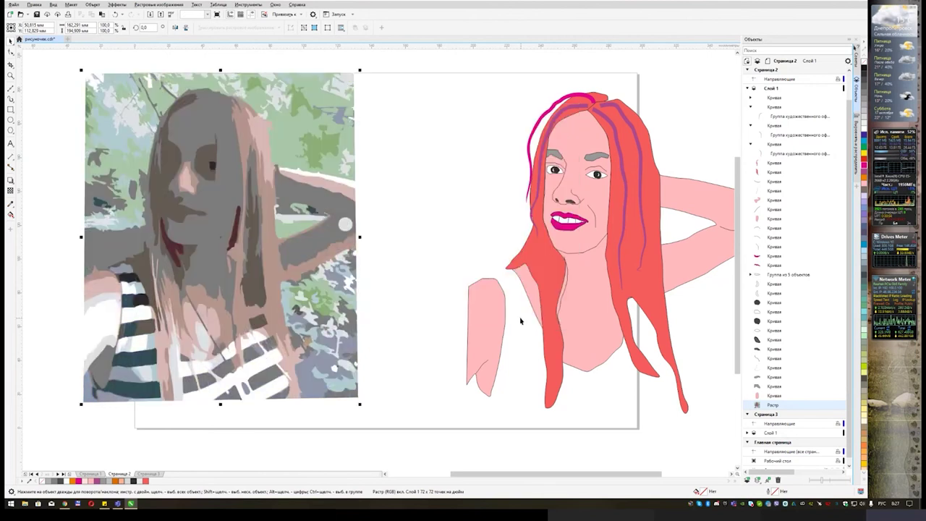
Delete the traced group lying over the photo
{"action": "left_click", "coordinate": [388, 176]}
{"action": "left_click", "coordinate": [284, 158]}
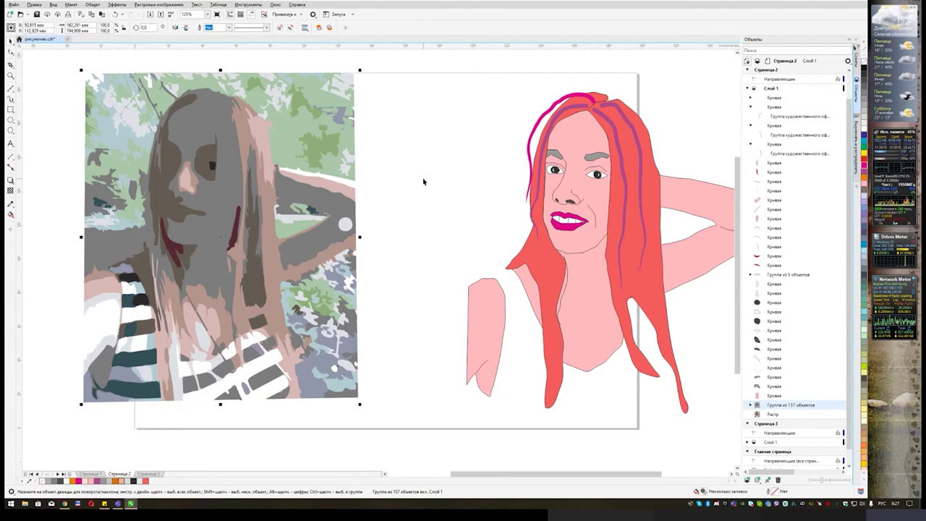
{"action": "key", "text": "Escape"}
{"action": "left_click", "coordinate": [277, 153]}
{"action": "key", "text": "Delete"}
Outline-trace the original photo as line art again in PowerTRACE with detail 100 and smoothing 12
{"action": "left_click", "coordinate": [275, 145]}
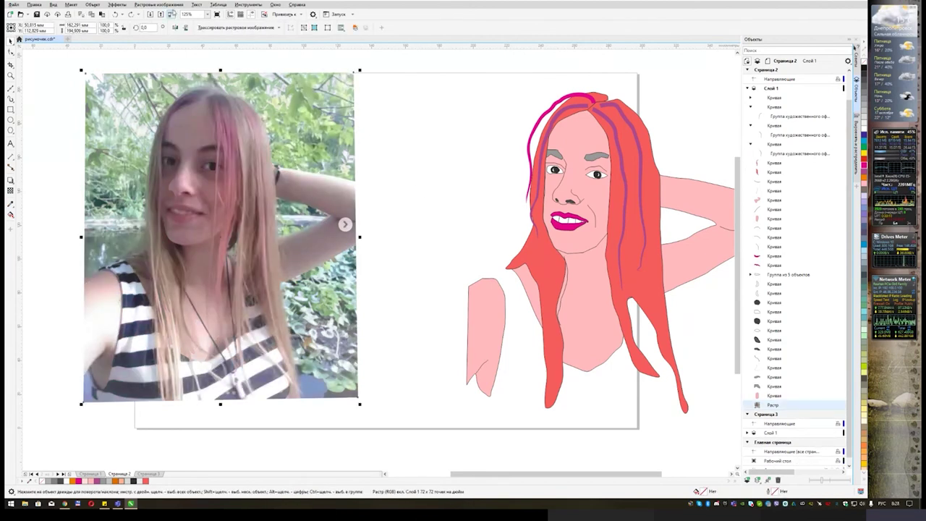
{"action": "left_click", "coordinate": [171, 5]}
{"action": "mouse_move", "coordinate": [201, 120]}
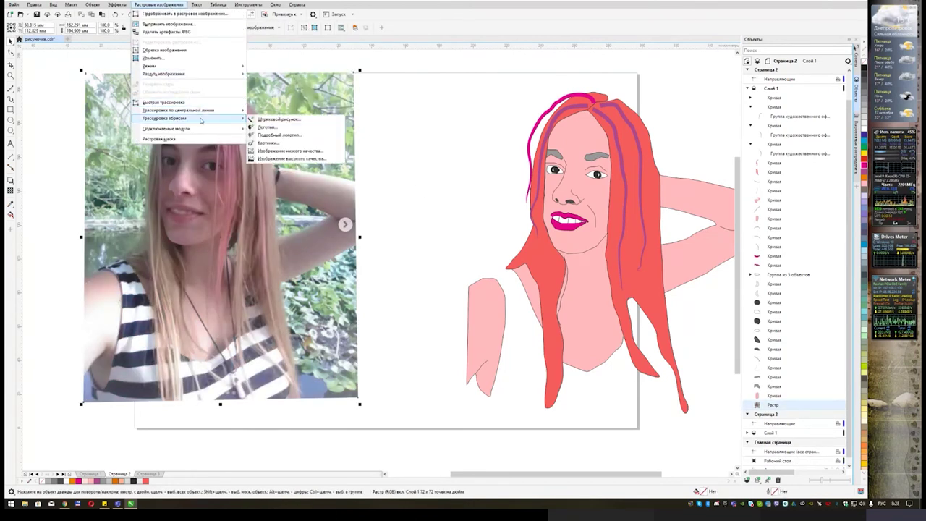
{"action": "left_click", "coordinate": [267, 120]}
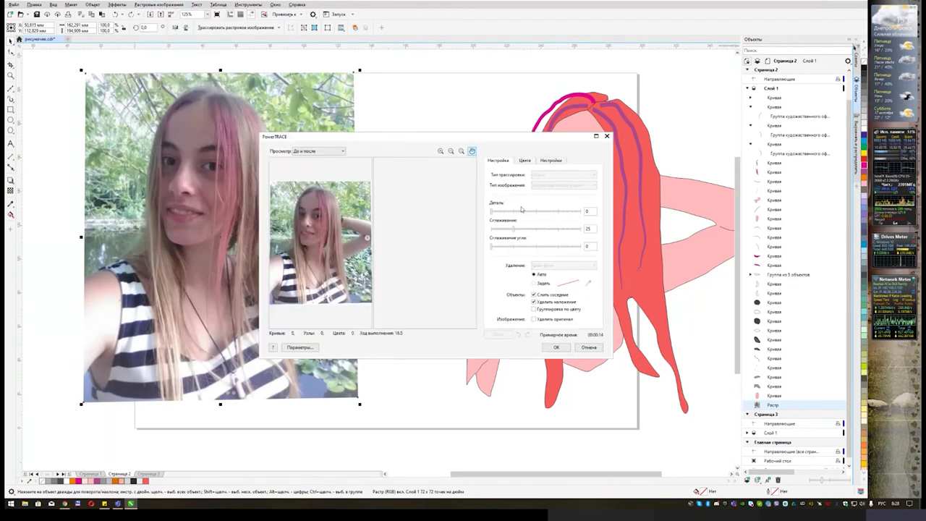
{"action": "left_click_drag", "start_coordinate": [492, 210], "coordinate": [580, 212]}
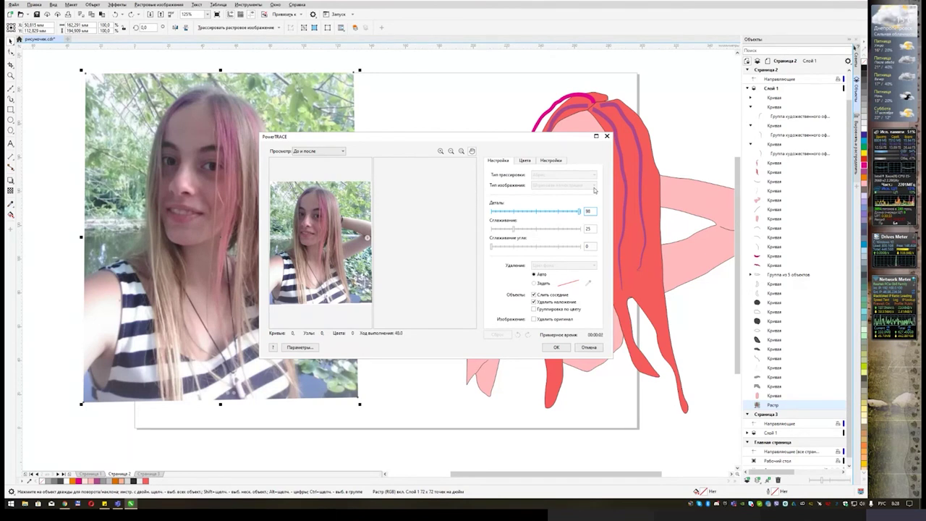
{"action": "left_click", "coordinate": [526, 161]}
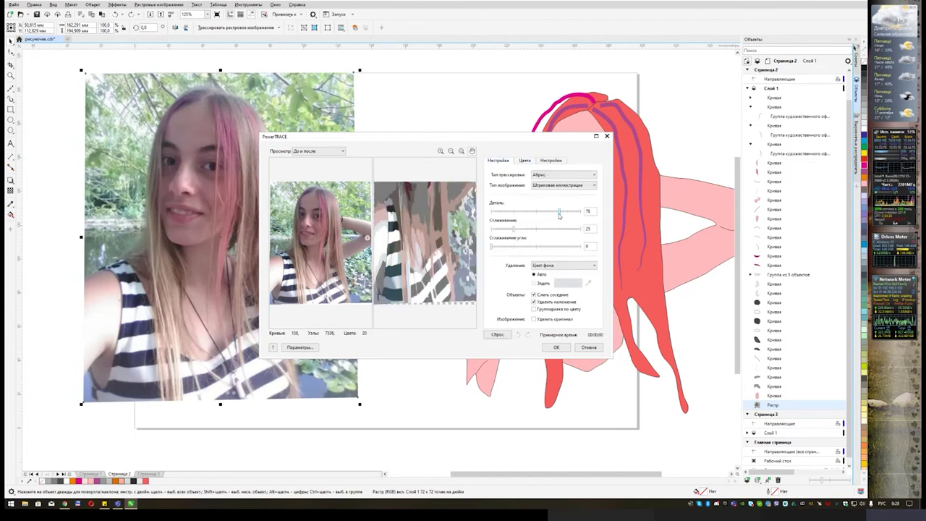
{"action": "left_click", "coordinate": [566, 214]}
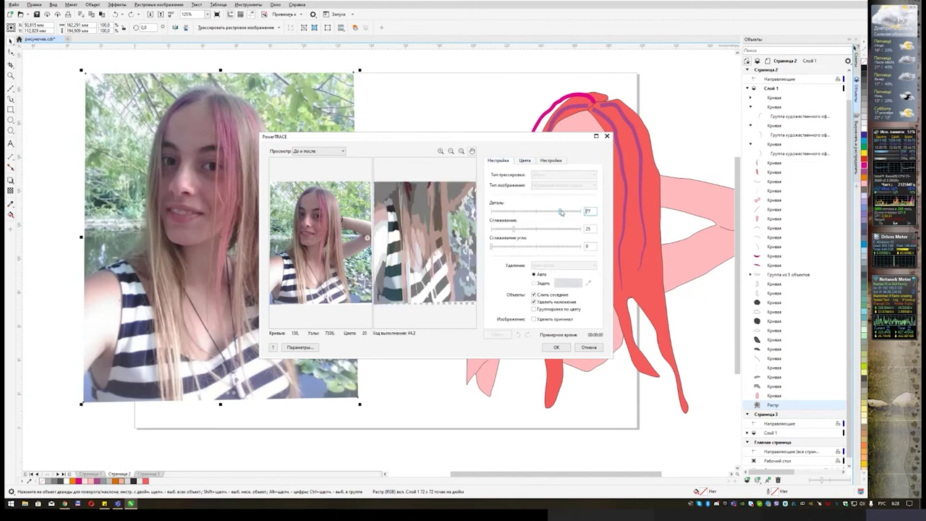
{"action": "left_click_drag", "start_coordinate": [560, 212], "coordinate": [593, 212]}
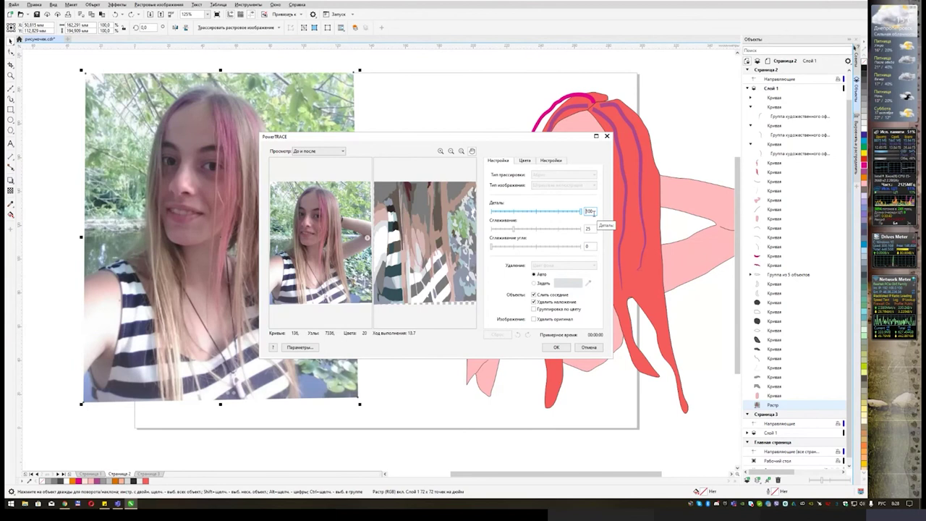
{"action": "left_click_drag", "start_coordinate": [515, 229], "coordinate": [503, 230]}
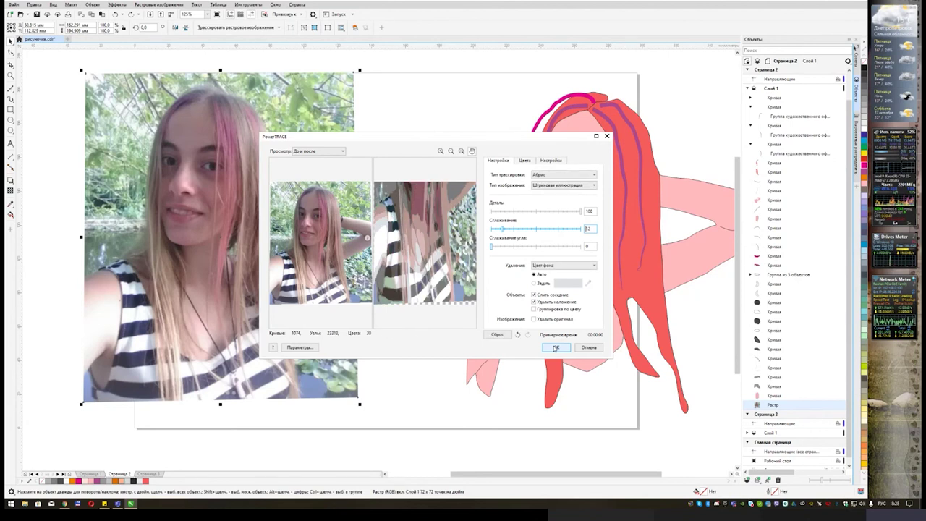
{"action": "left_click", "coordinate": [555, 348]}
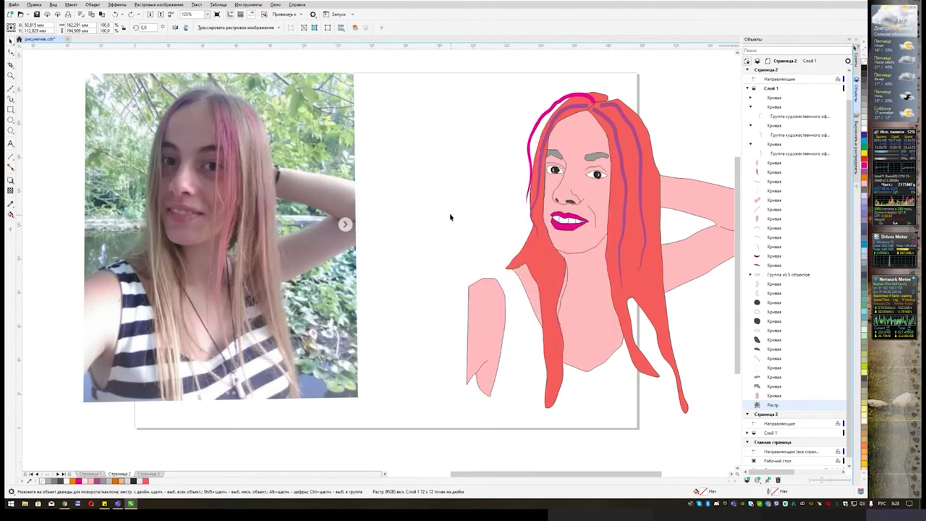
Ungroup all objects in the new photo trace
{"action": "right_click", "coordinate": [294, 126]}
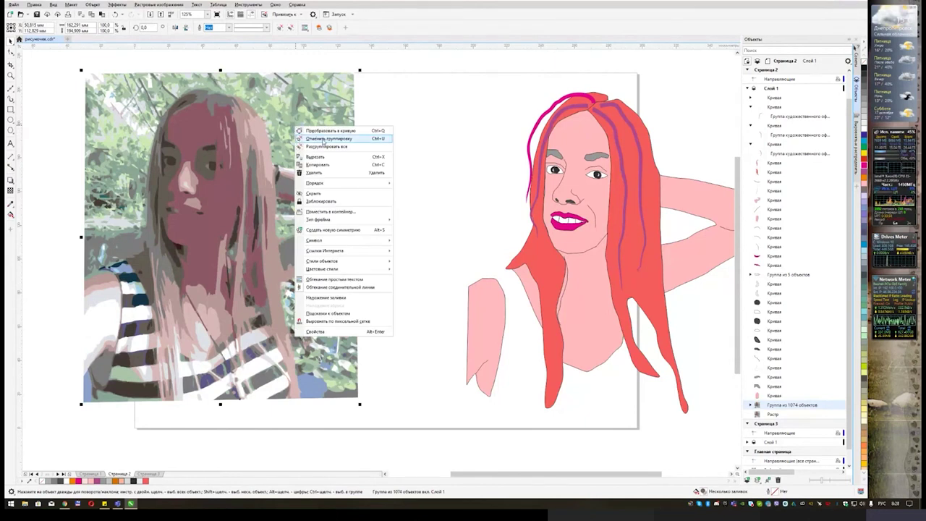
{"action": "left_click", "coordinate": [326, 146]}
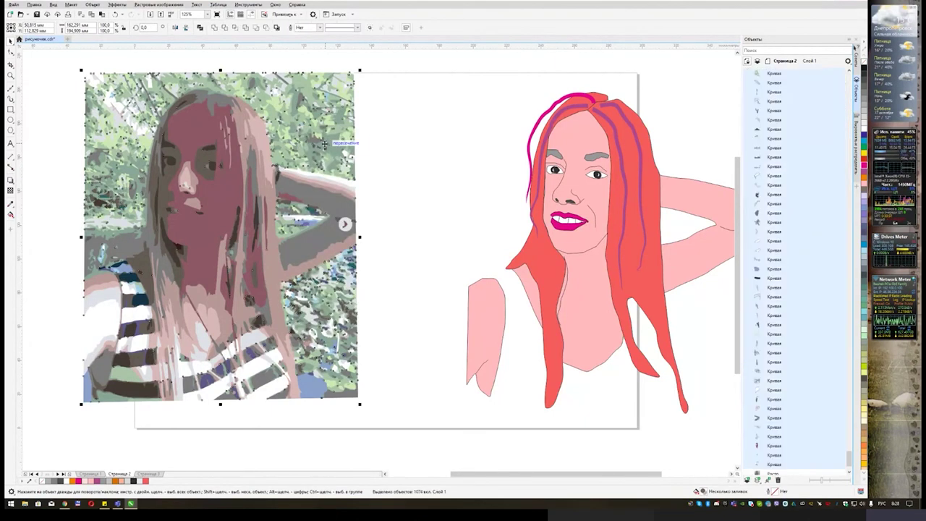
Pull one traced foliage shape out of the photo trace and move the original photo below the page
{"action": "left_click", "coordinate": [405, 112]}
{"action": "left_click_drag", "start_coordinate": [313, 142], "coordinate": [403, 104]}
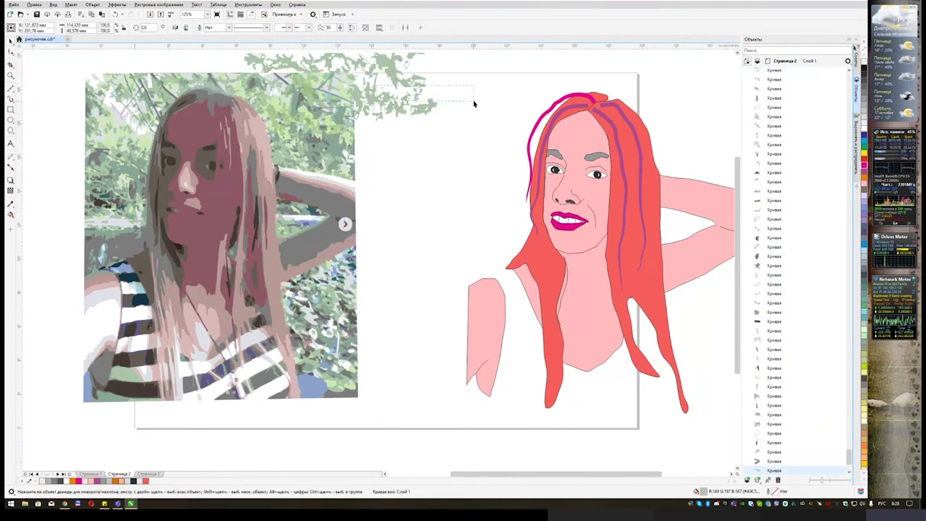
{"action": "left_click_drag", "start_coordinate": [421, 144], "coordinate": [285, 76]}
{"action": "mouse_move", "coordinate": [310, 126]}
{"action": "left_mouse_down"}
{"action": "mouse_move", "coordinate": [347, 116]}
{"action": "mouse_move", "coordinate": [460, 121]}
{"action": "mouse_move", "coordinate": [458, 310]}
{"action": "mouse_move", "coordinate": [439, 471]}
{"action": "left_mouse_up"}
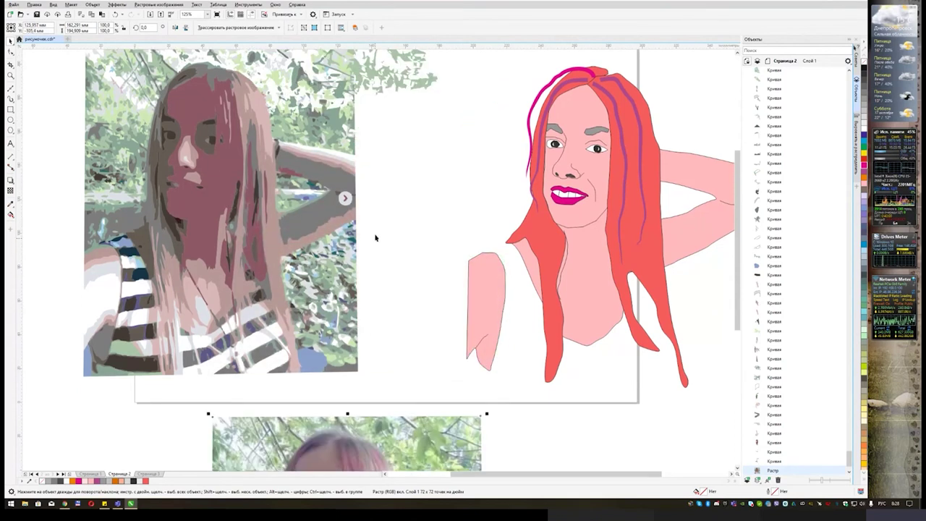
Move two batches of traced foliage fragments from the trace's upper-left corner onto the empty area above the page
{"action": "left_click_drag", "start_coordinate": [410, 166], "coordinate": [462, 248]}
{"action": "left_click_drag", "start_coordinate": [154, 171], "coordinate": [194, 212]}
{"action": "left_click_drag", "start_coordinate": [177, 157], "coordinate": [120, 108]}
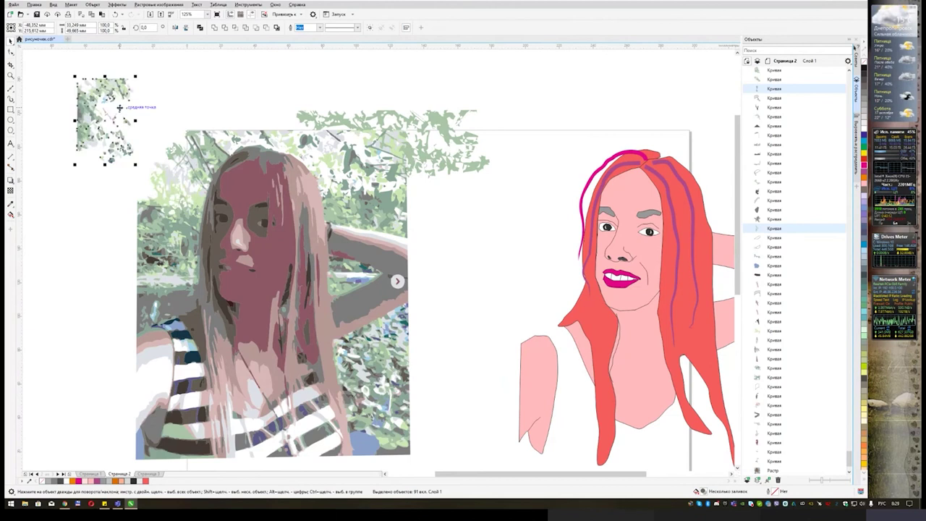
{"action": "left_click_drag", "start_coordinate": [189, 113], "coordinate": [203, 78]}
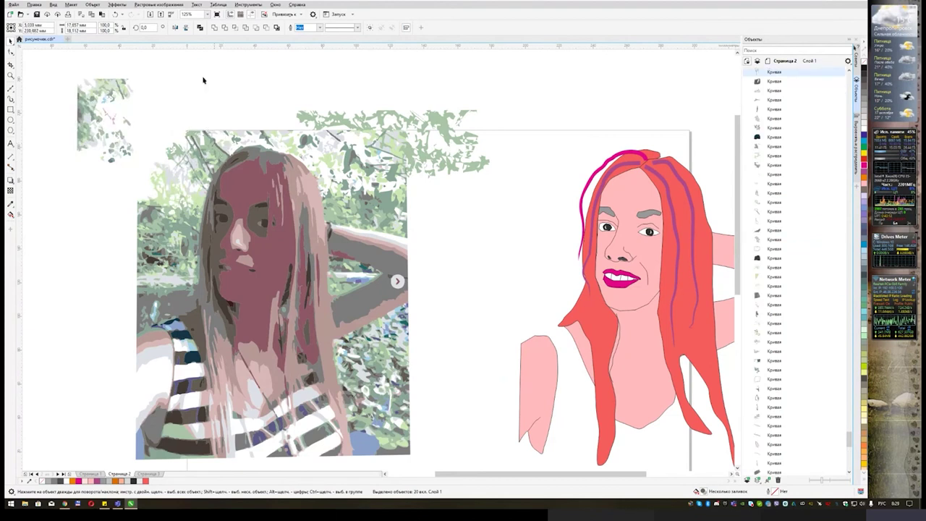
Pull individual foliage shapes and the group of fragments beside the top of the hair away above the trace
{"action": "left_click", "coordinate": [215, 154]}
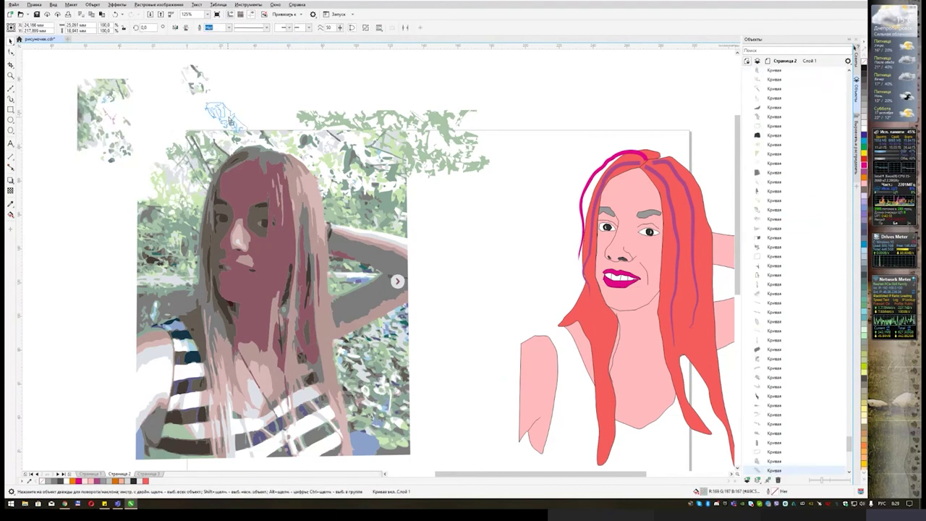
{"action": "left_click_drag", "start_coordinate": [215, 154], "coordinate": [274, 84]}
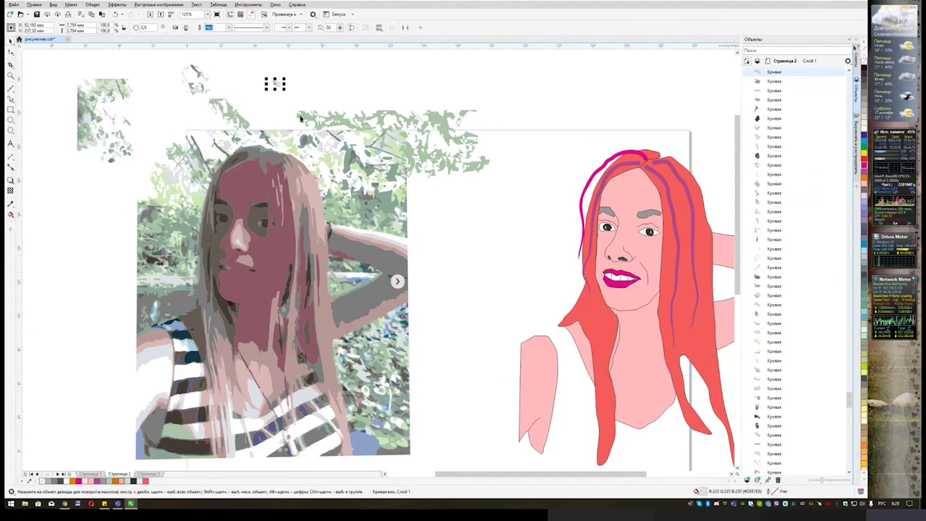
{"action": "left_click", "coordinate": [388, 170]}
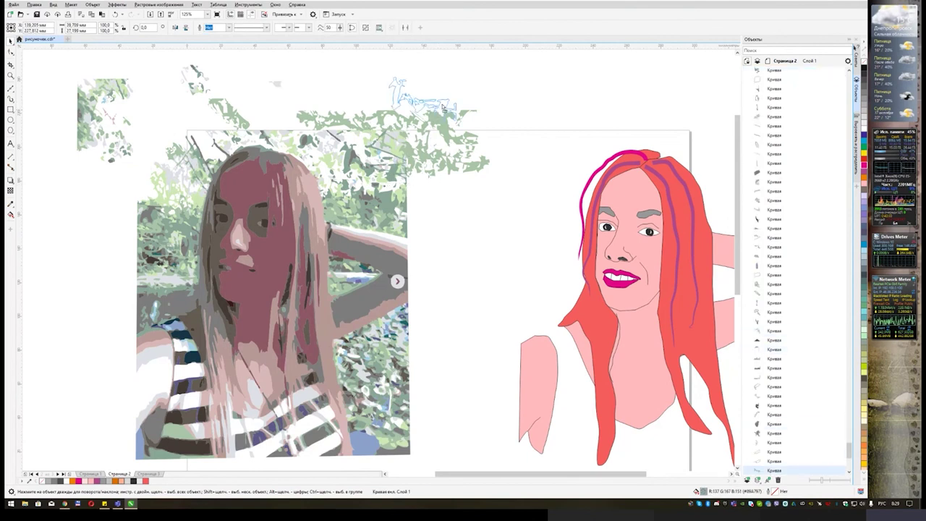
{"action": "left_click_drag", "start_coordinate": [388, 169], "coordinate": [460, 93]}
{"action": "left_click_drag", "start_coordinate": [329, 108], "coordinate": [331, 109]}
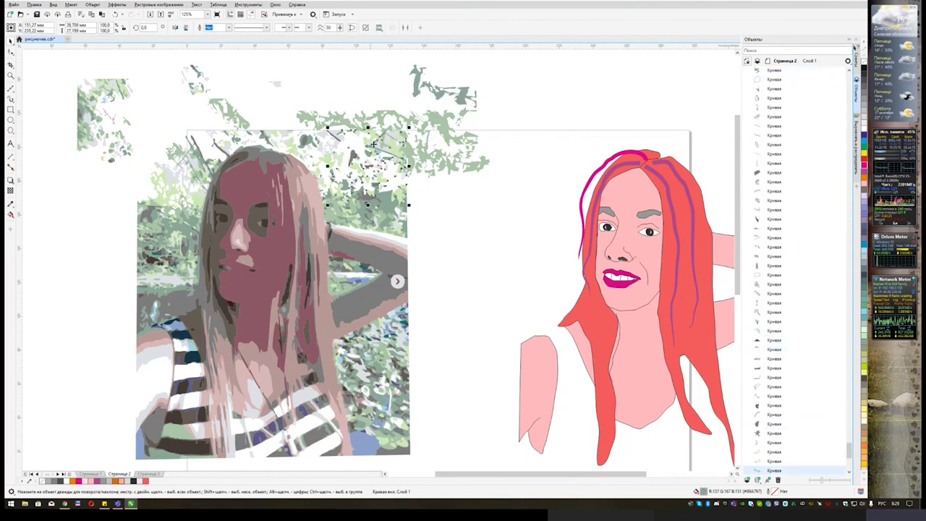
{"action": "left_click_drag", "start_coordinate": [369, 165], "coordinate": [488, 108]}
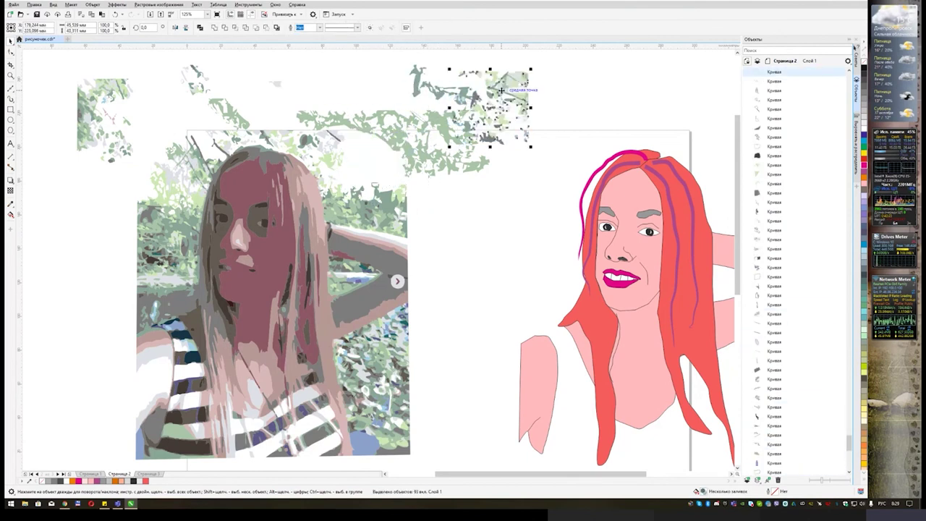
Fill the foliage shape above the raised arm with red and the foliage shapes left of the hair with orange
{"action": "left_click", "coordinate": [395, 196]}
{"action": "left_click", "coordinate": [863, 164]}
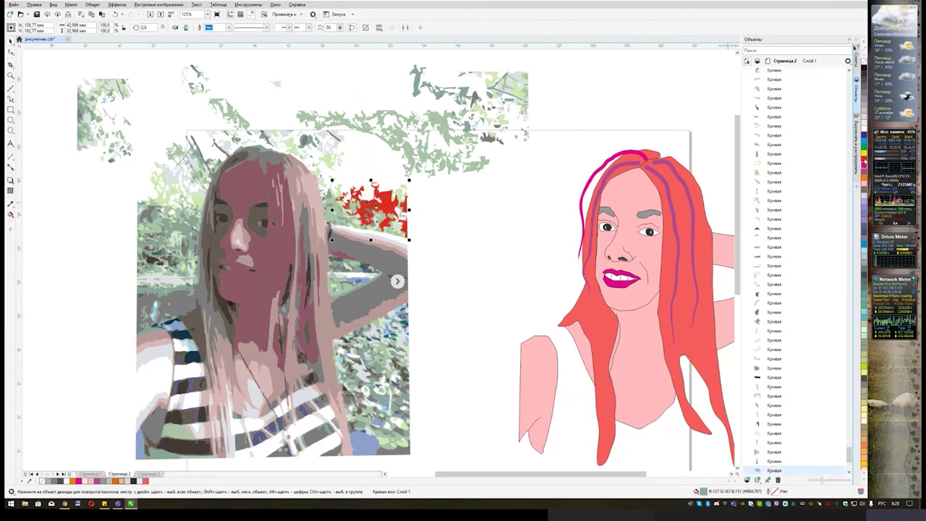
{"action": "left_click_drag", "start_coordinate": [144, 234], "coordinate": [191, 298]}
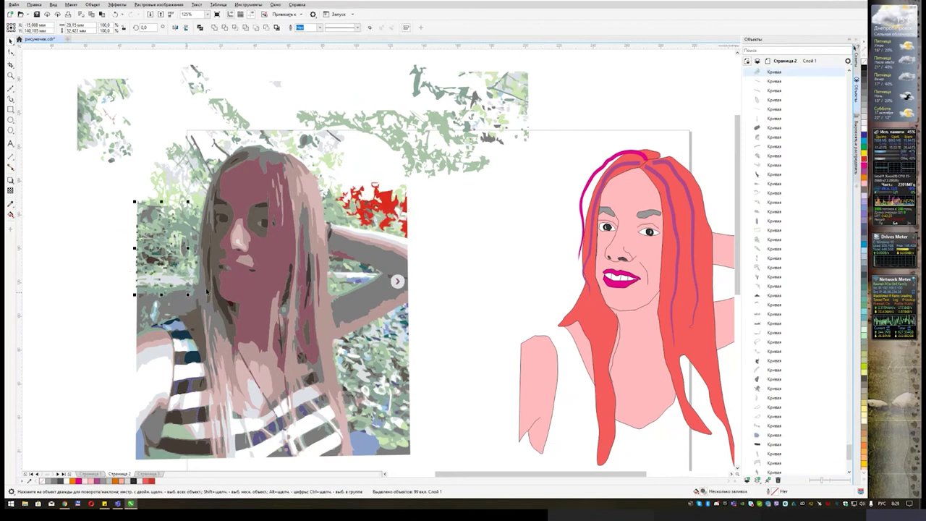
{"action": "left_click", "coordinate": [864, 178]}
{"action": "left_click", "coordinate": [534, 200]}
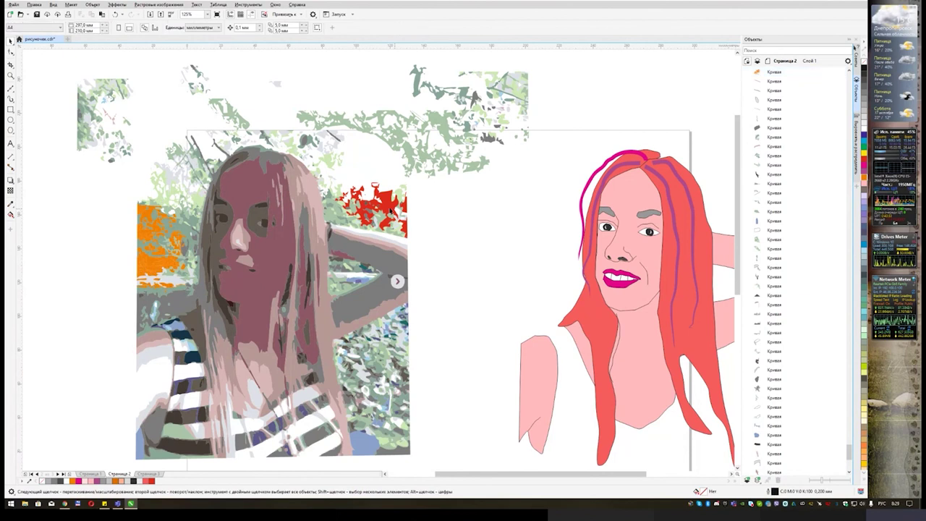
Move the nose highlight shape from the photo trace onto the nose of the hand-drawn portrait
{"action": "left_click", "coordinate": [297, 179]}
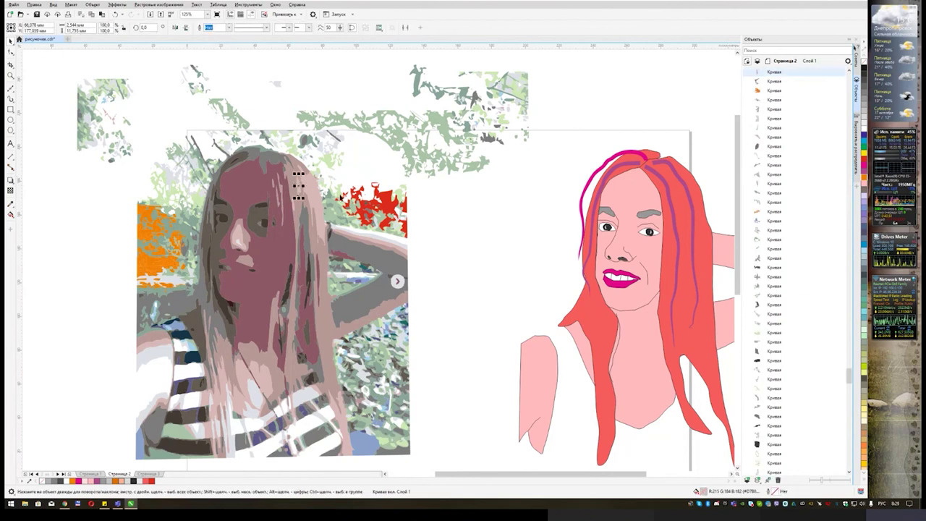
{"action": "left_click", "coordinate": [239, 242]}
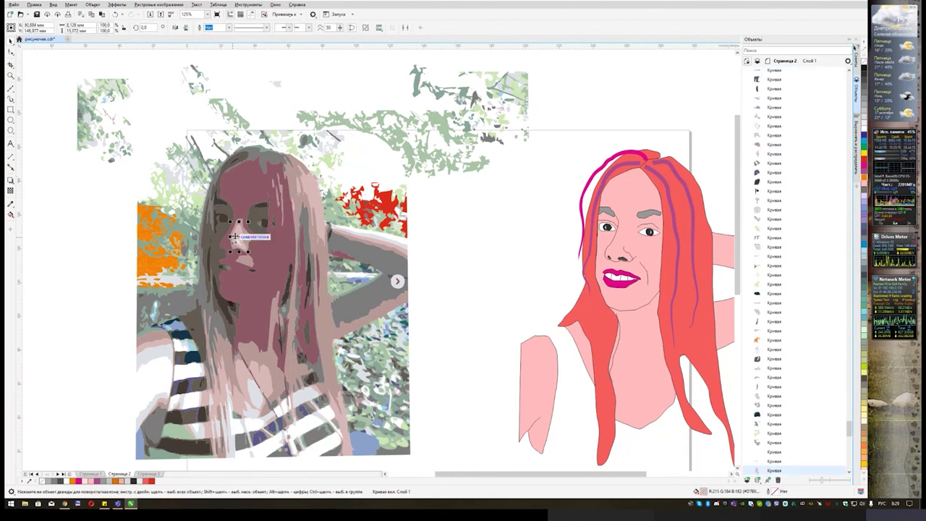
{"action": "left_click_drag", "start_coordinate": [239, 240], "coordinate": [463, 245]}
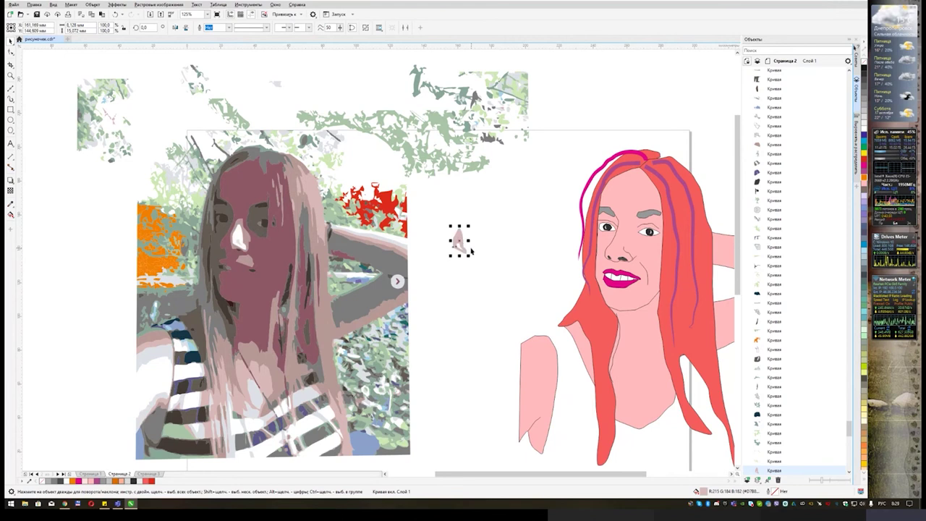
{"action": "left_click_drag", "start_coordinate": [626, 247], "coordinate": [625, 247]}
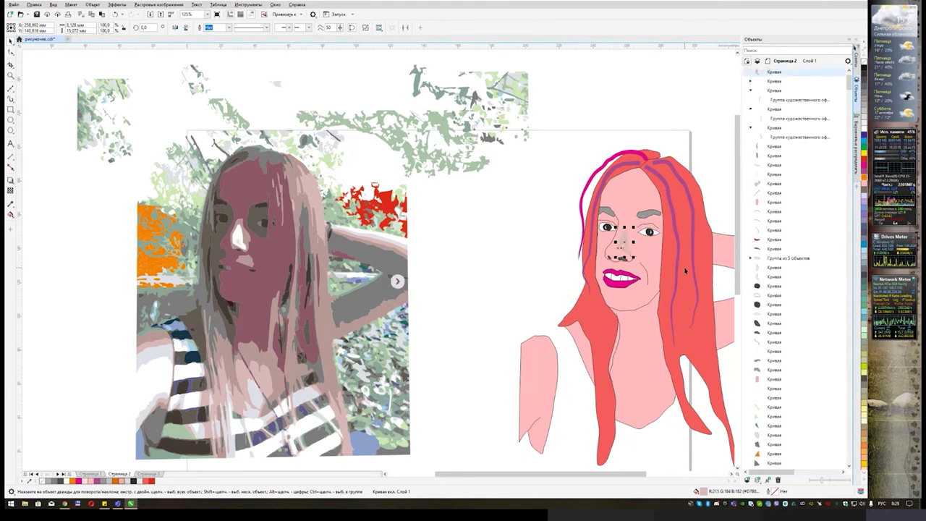
{"action": "left_click", "coordinate": [494, 266]}
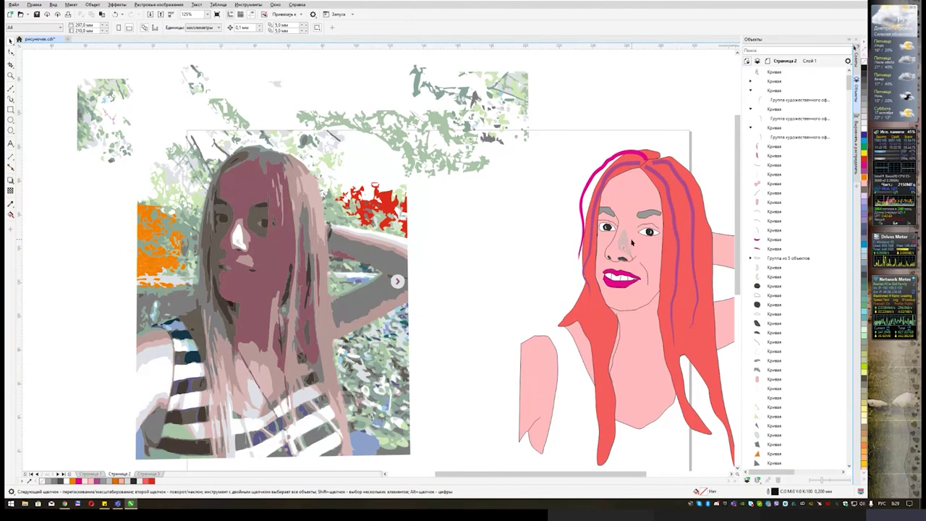
Move the nose highlight shape from the hand-drawn portrait back onto the photo trace's nose
{"action": "left_click", "coordinate": [625, 243]}
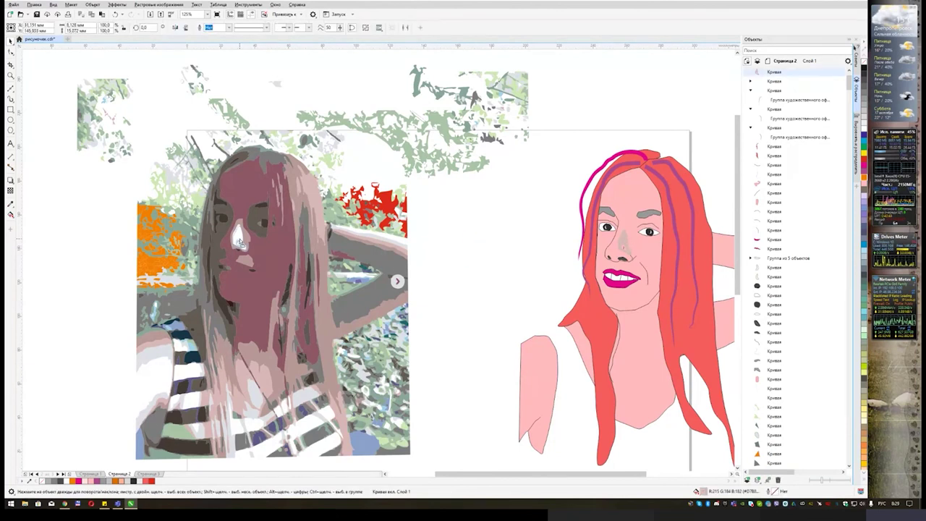
{"action": "left_click_drag", "start_coordinate": [239, 240], "coordinate": [239, 239]}
{"action": "left_click", "coordinate": [486, 243]}
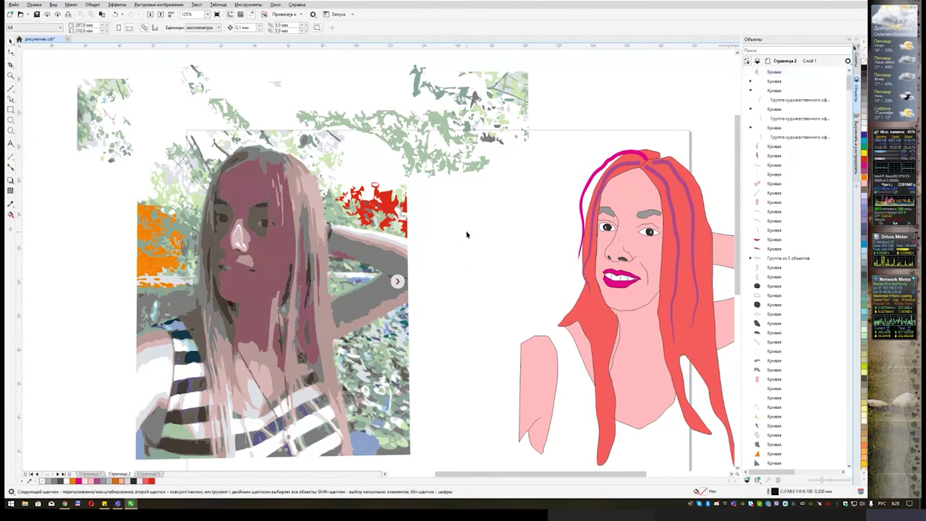
Delete all shapes of the photo trace, including the leftover foliage fragments above the page
{"action": "left_click_drag", "start_coordinate": [460, 233], "coordinate": [386, 224]}
{"action": "scroll", "coordinate": [387, 224], "scroll_direction": "down", "scroll_amount": 2}
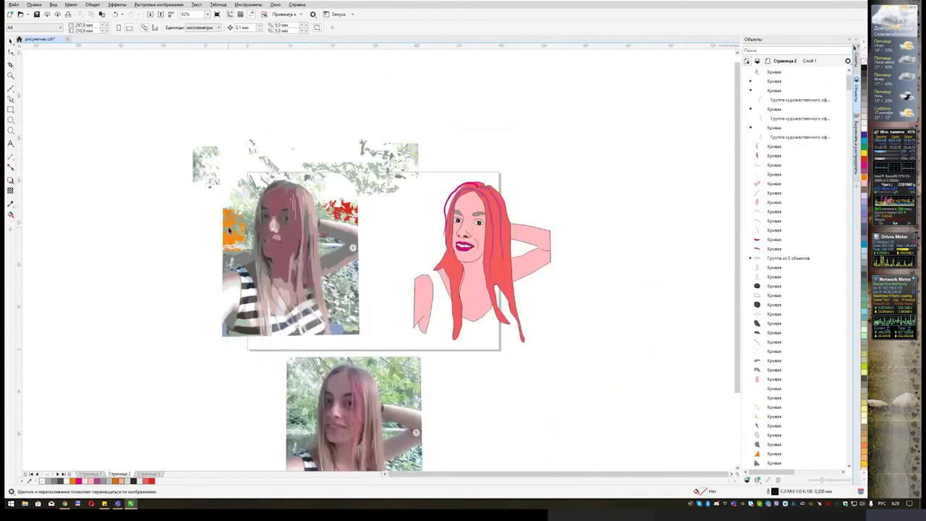
{"action": "left_click_drag", "start_coordinate": [151, 128], "coordinate": [409, 340]}
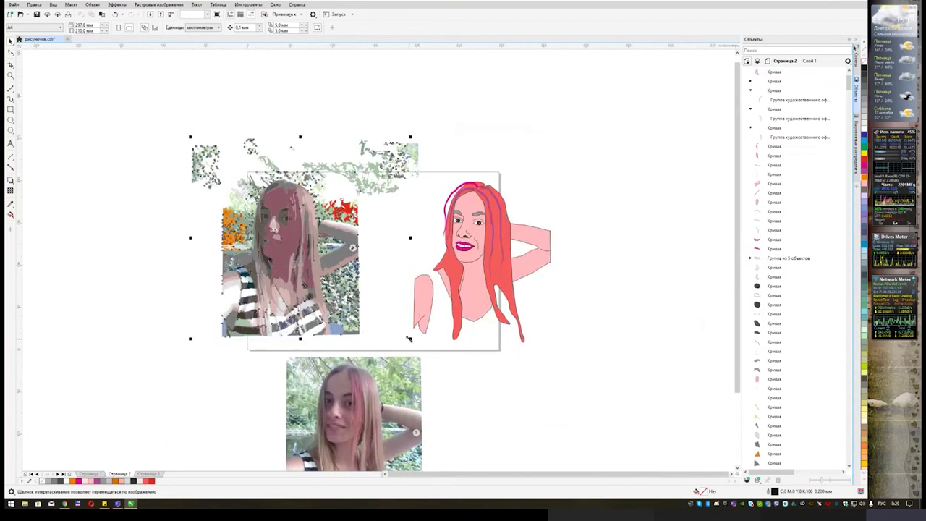
{"action": "key", "text": "Delete"}
{"action": "left_click_drag", "start_coordinate": [366, 150], "coordinate": [434, 197]}
{"action": "left_click_drag", "start_coordinate": [381, 133], "coordinate": [423, 201]}
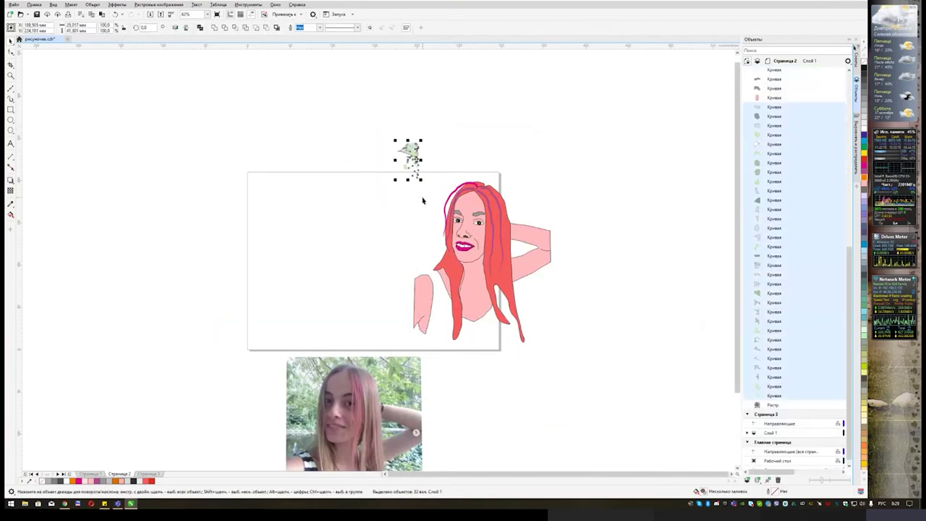
{"action": "key", "text": "Delete"}
Move the original photo to the left of the page and place a duplicate between it and the hand-drawn portrait
{"action": "left_click", "coordinate": [207, 206]}
{"action": "left_click_drag", "start_coordinate": [207, 205], "coordinate": [306, 176]}
{"action": "key", "text": "ctrl+d"}
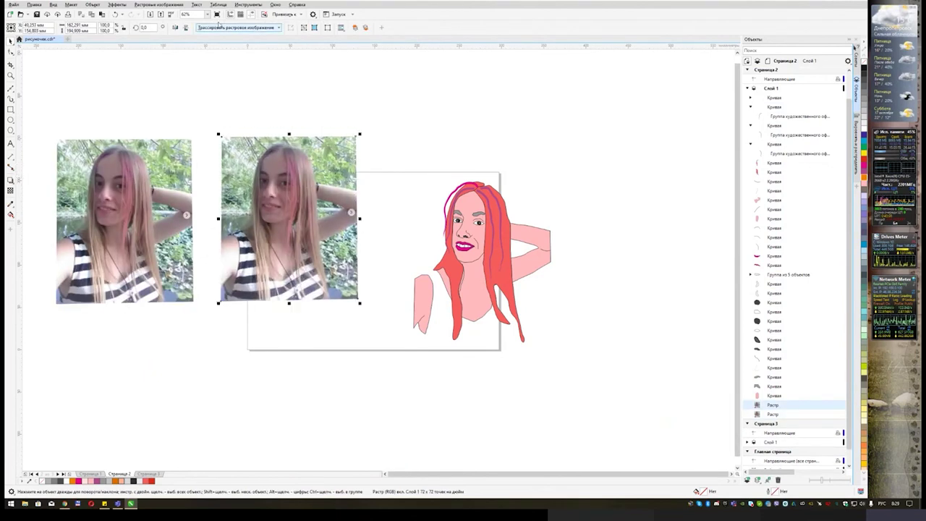
Try the "Размывка края" blur effect on the duplicated photo at 100 percent with radius 11 and 5
{"action": "left_click", "coordinate": [170, 6]}
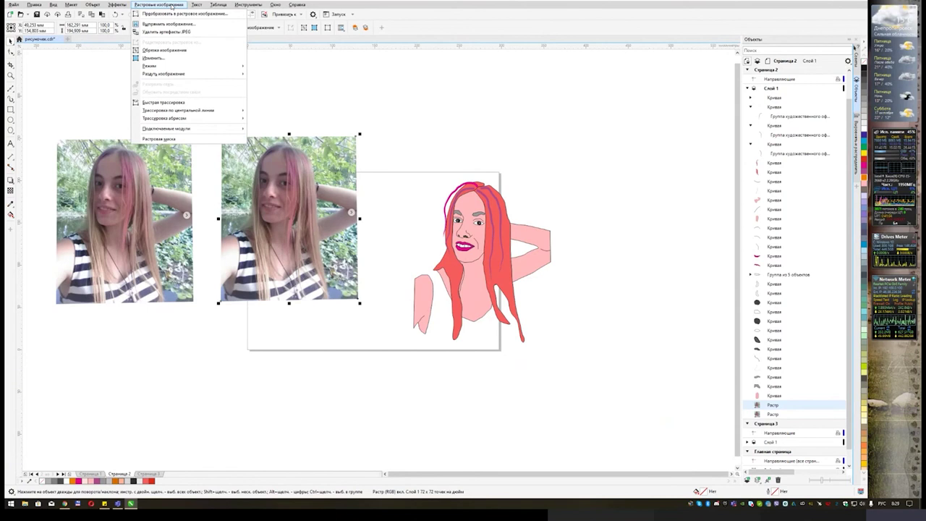
{"action": "mouse_move", "coordinate": [123, 5]}
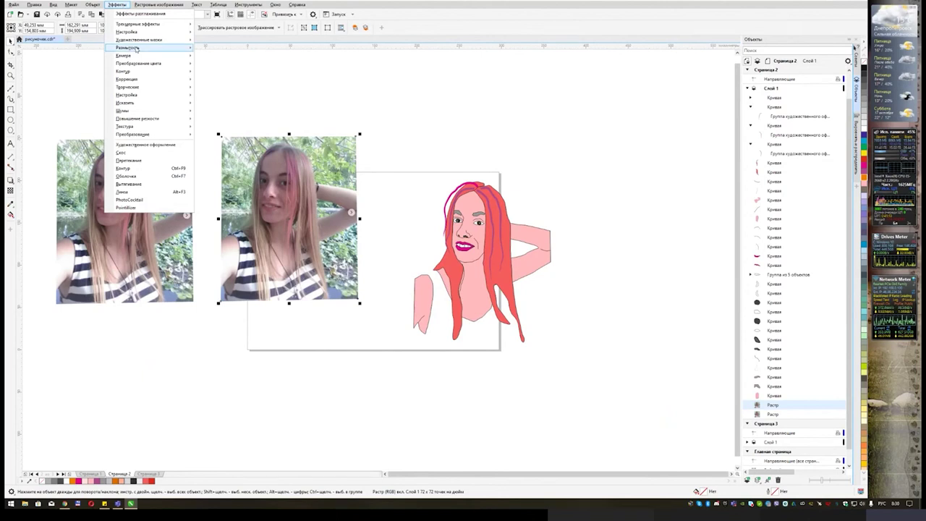
{"action": "mouse_move", "coordinate": [134, 47]}
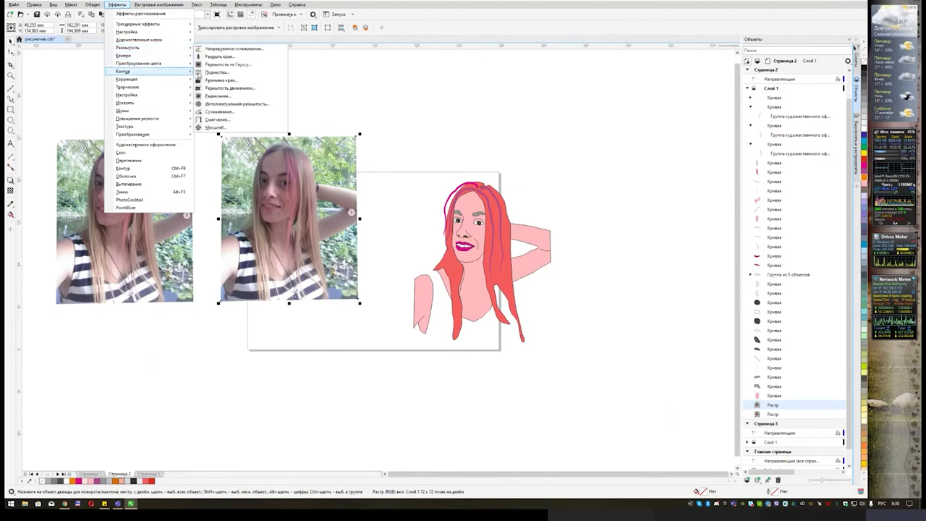
{"action": "left_click", "coordinate": [220, 79]}
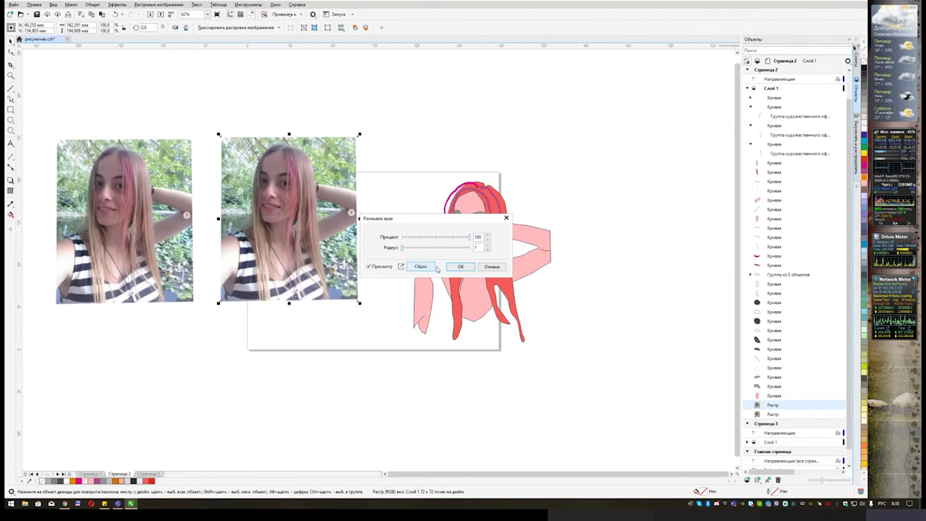
{"action": "left_click_drag", "start_coordinate": [405, 249], "coordinate": [440, 251]}
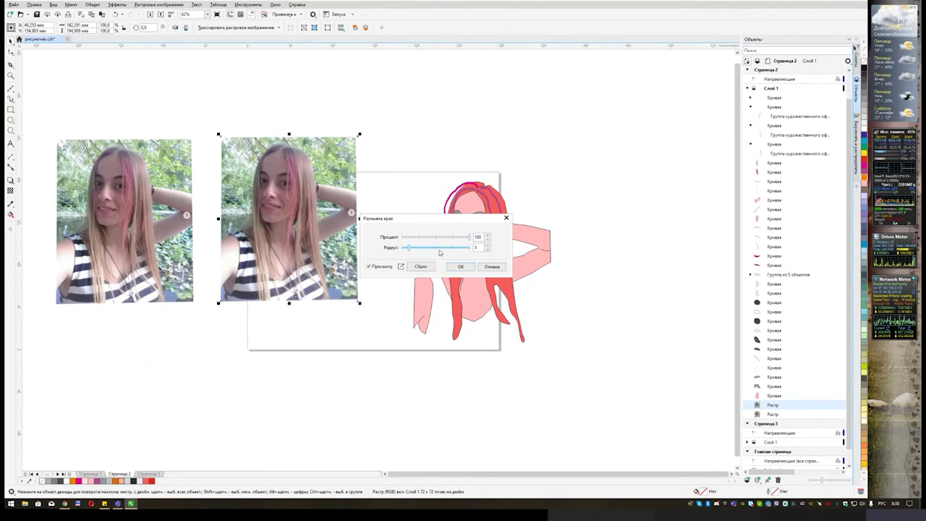
{"action": "left_click", "coordinate": [440, 251]}
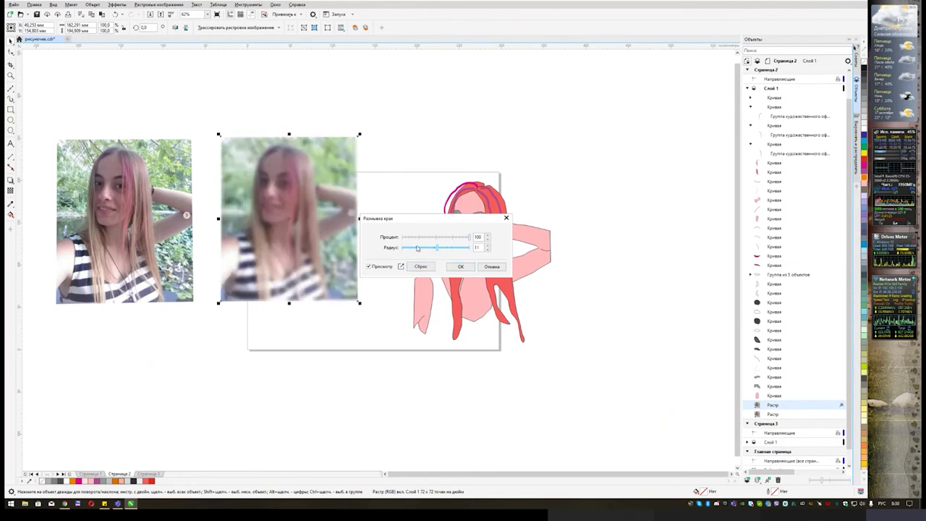
{"action": "left_click", "coordinate": [417, 249]}
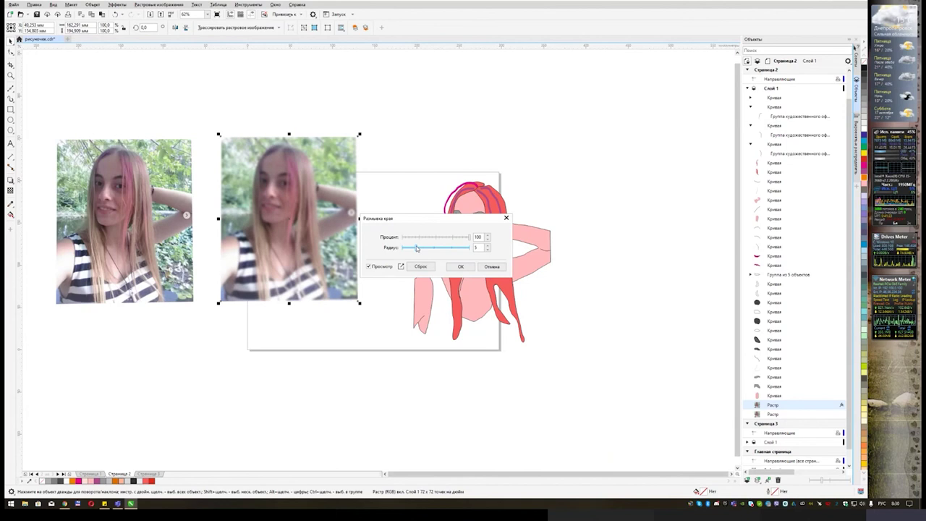
{"action": "left_click", "coordinate": [507, 219]}
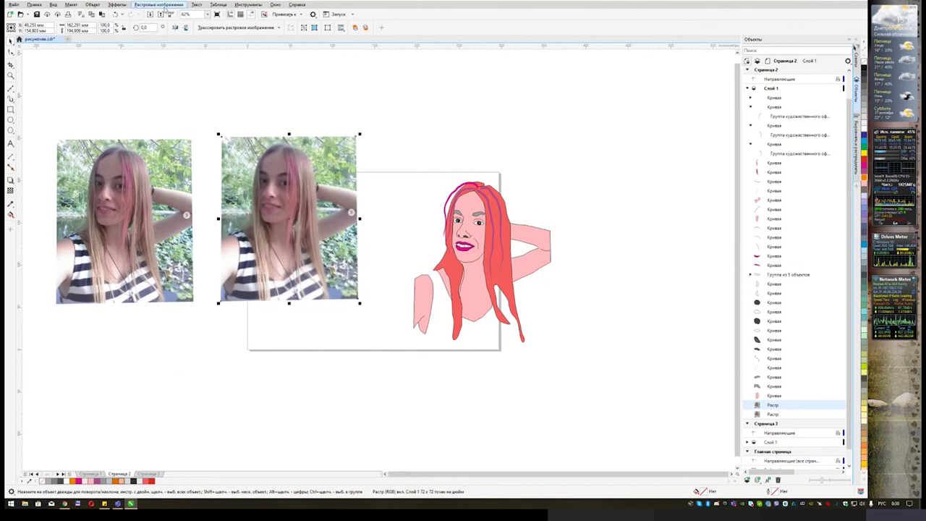
{"action": "left_click", "coordinate": [165, 6]}
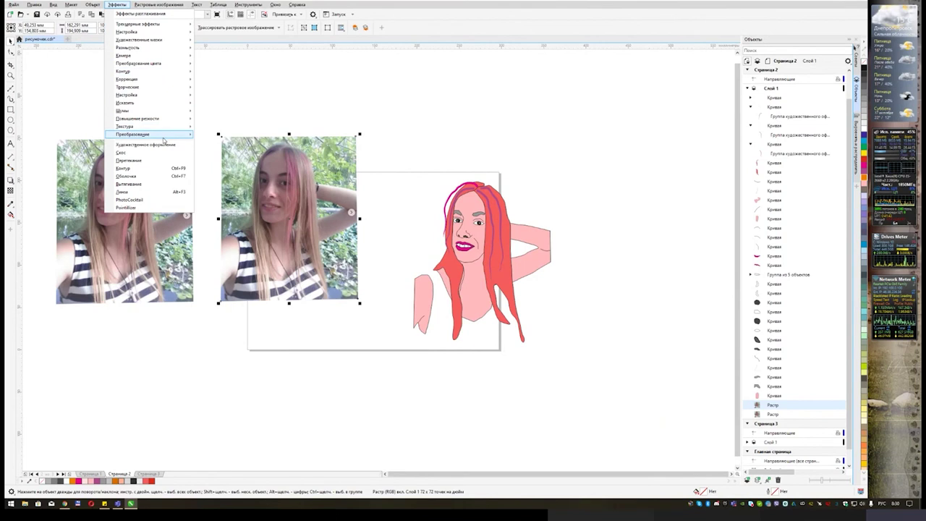
{"action": "mouse_move", "coordinate": [163, 140]}
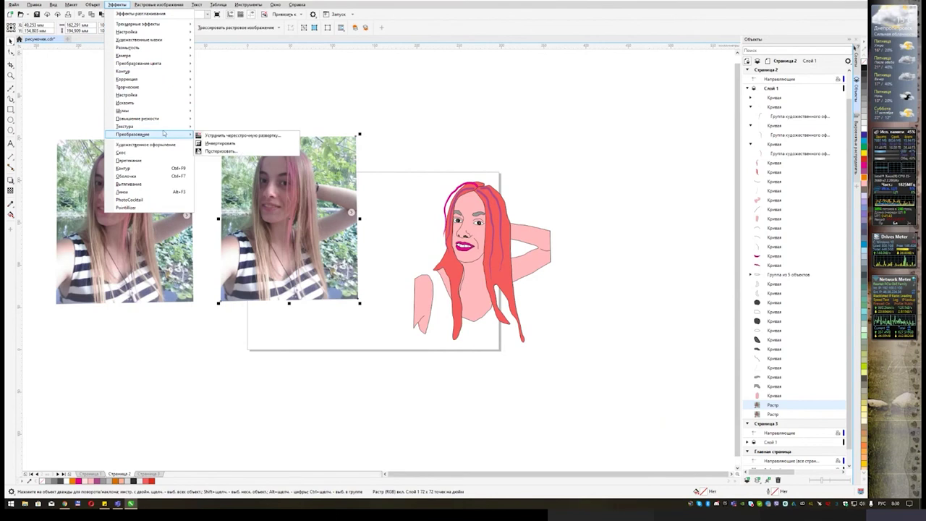
{"action": "mouse_move", "coordinate": [160, 123]}
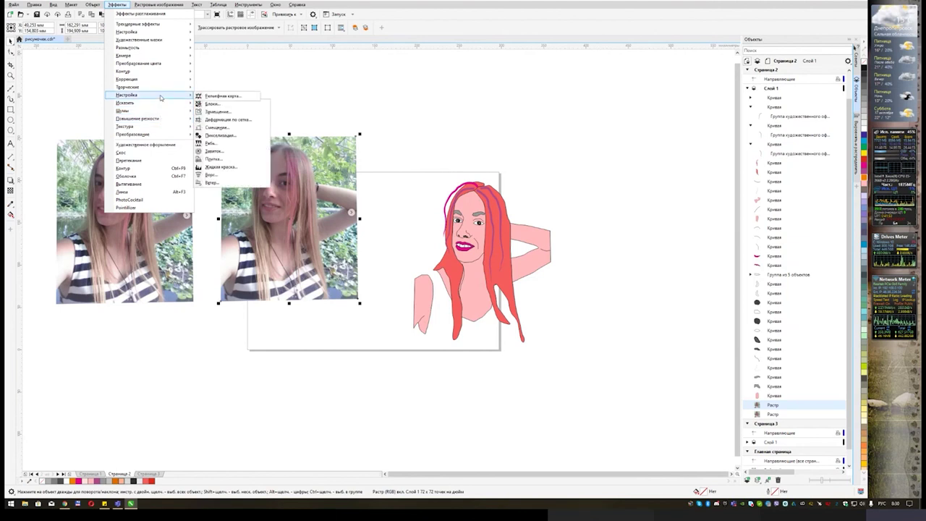
{"action": "mouse_move", "coordinate": [159, 7]}
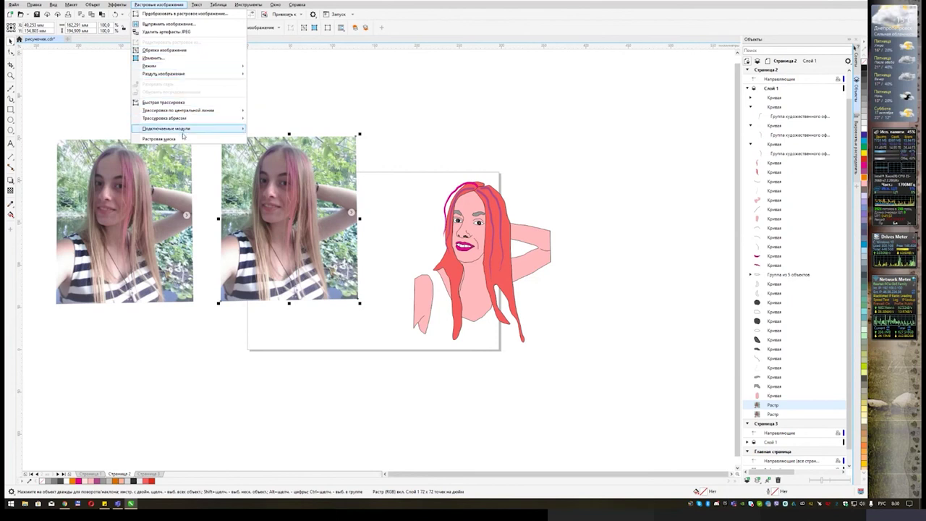
Apply the "Загиб края страницы" effect to the duplicated photo's upper-left corner at 58 percent width and move the photo up
{"action": "mouse_move", "coordinate": [241, 7]}
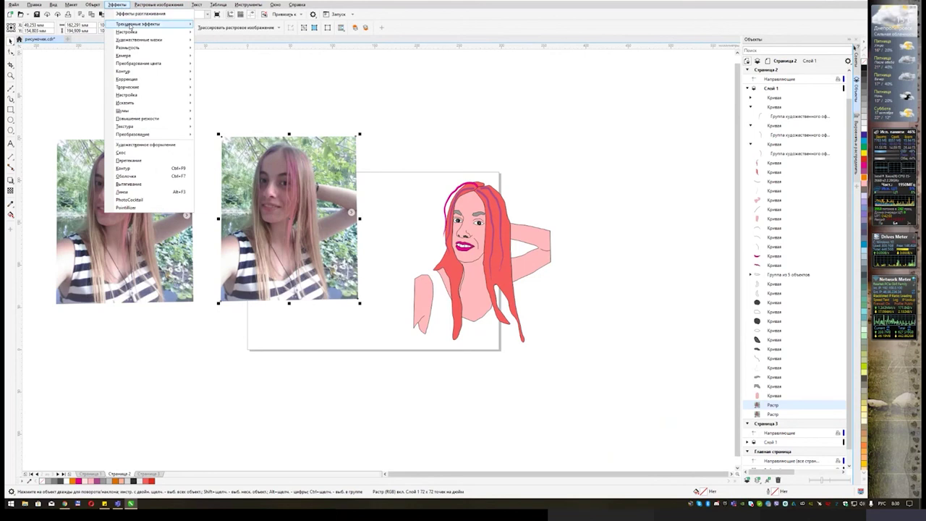
{"action": "mouse_move", "coordinate": [130, 26]}
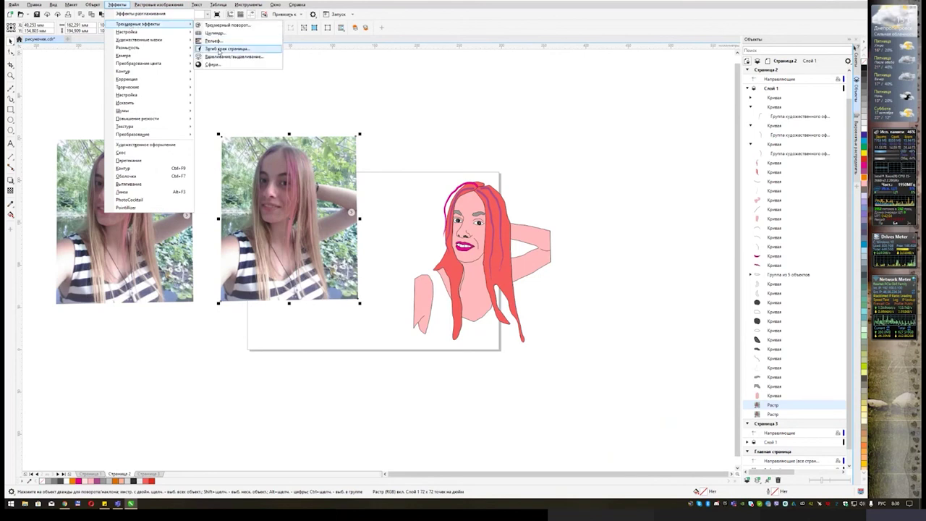
{"action": "left_click", "coordinate": [227, 49]}
{"action": "mouse_move", "coordinate": [418, 173]}
{"action": "left_mouse_down"}
{"action": "mouse_move", "coordinate": [470, 107]}
{"action": "mouse_move", "coordinate": [476, 69]}
{"action": "left_mouse_up"}
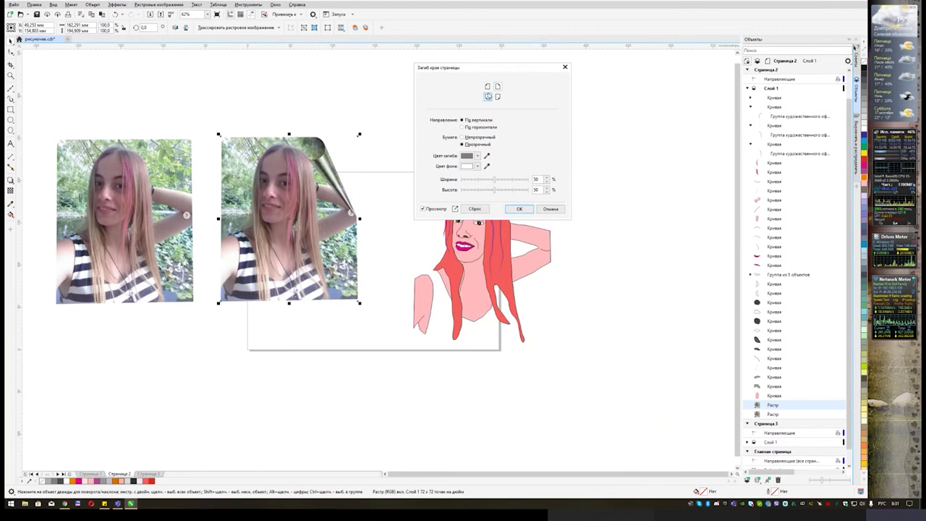
{"action": "left_click", "coordinate": [488, 87]}
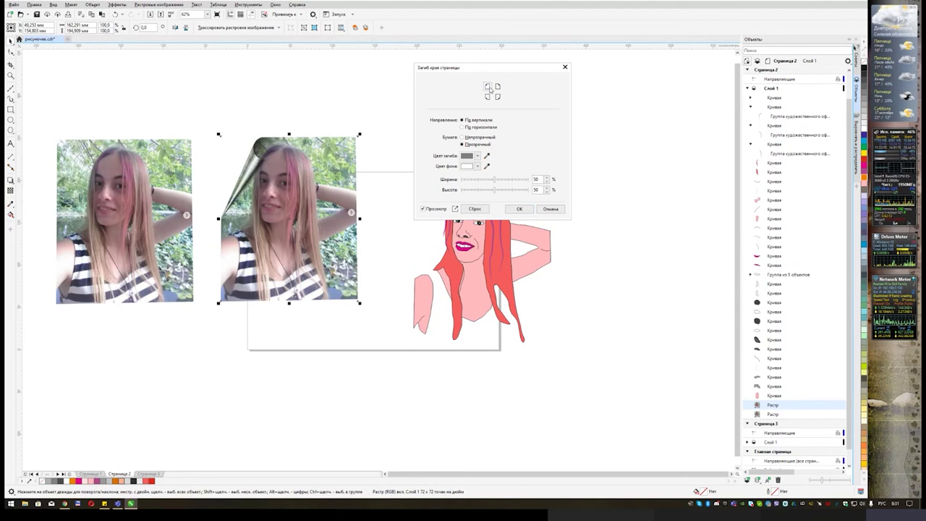
{"action": "left_click_drag", "start_coordinate": [495, 181], "coordinate": [518, 181]}
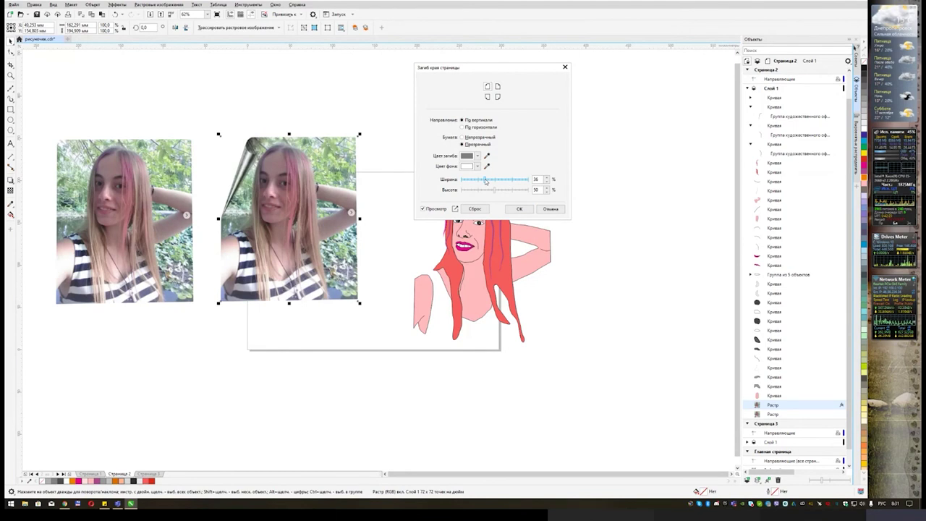
{"action": "left_click", "coordinate": [488, 97]}
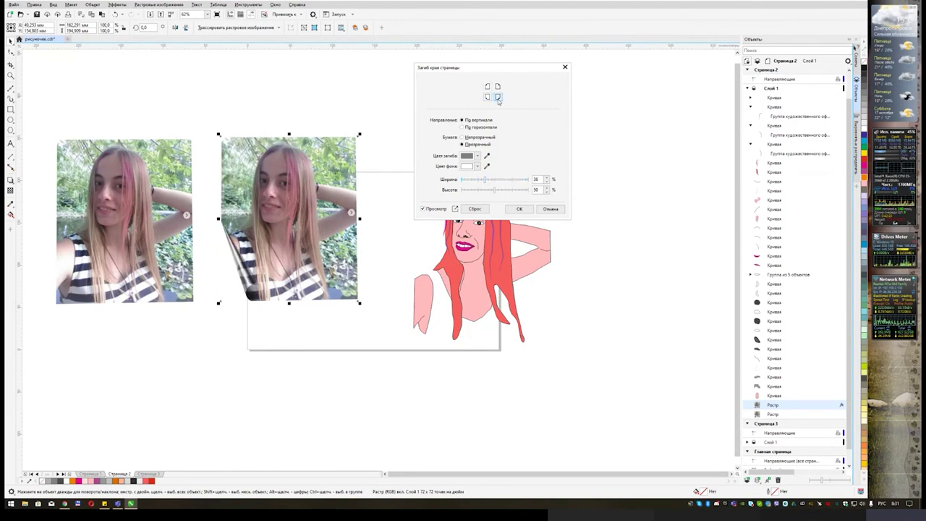
{"action": "left_click", "coordinate": [498, 87]}
{"action": "left_click", "coordinate": [487, 87]}
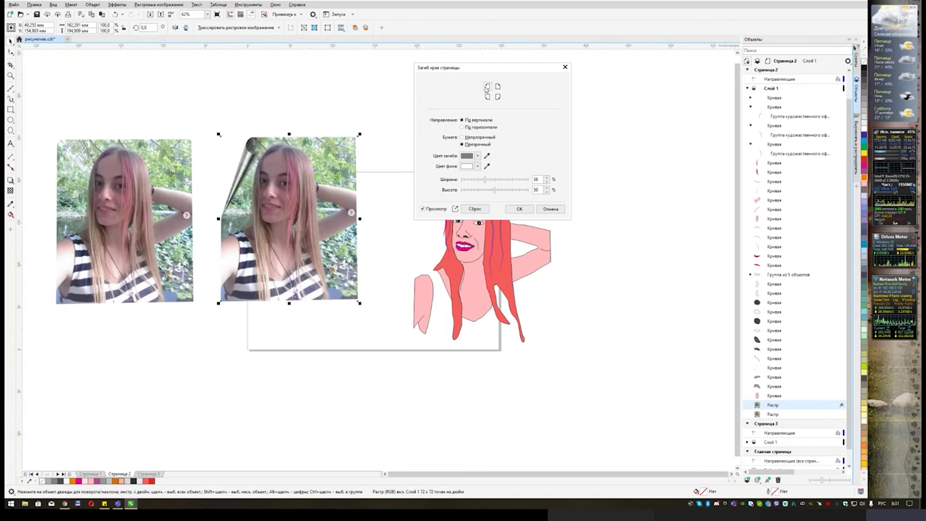
{"action": "left_click", "coordinate": [502, 180]}
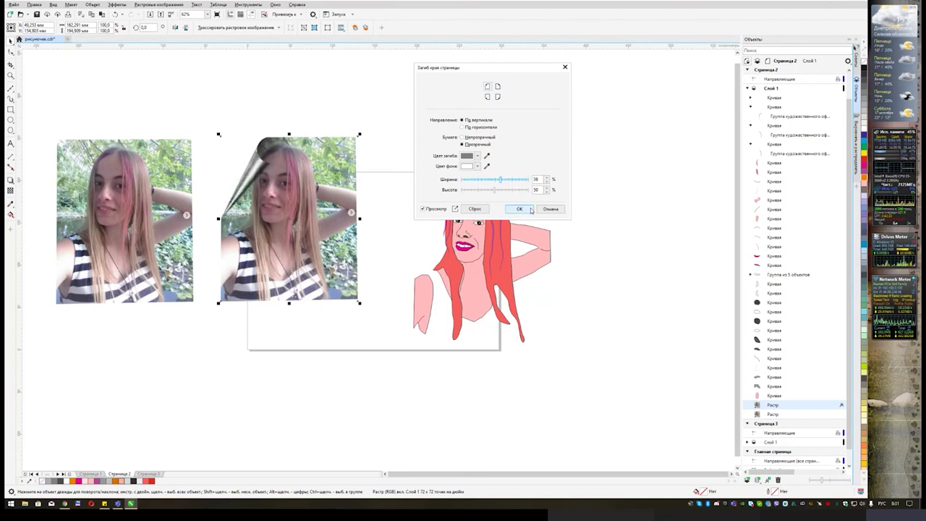
{"action": "left_click", "coordinate": [520, 208]}
{"action": "left_click_drag", "start_coordinate": [332, 192], "coordinate": [350, 145]}
{"action": "left_click", "coordinate": [168, 5]}
{"action": "left_click", "coordinate": [163, 5]}
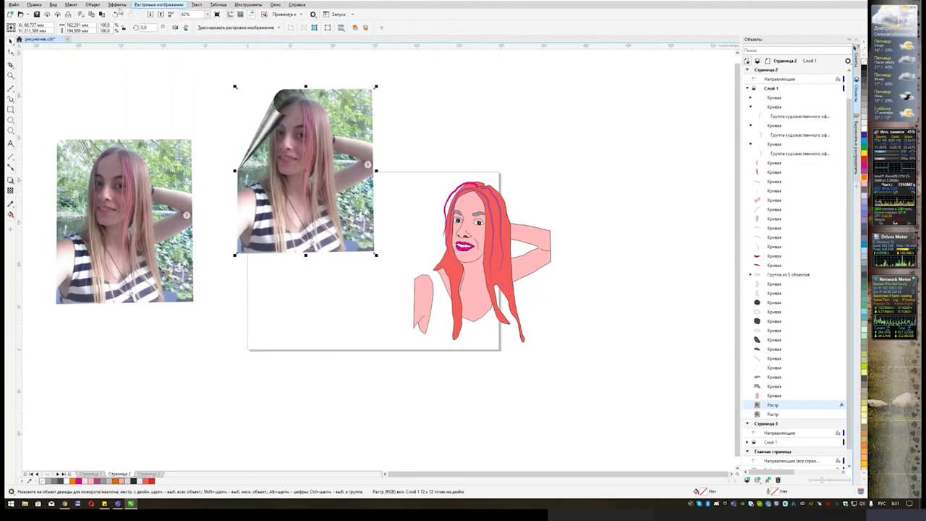
{"action": "left_click", "coordinate": [117, 5]}
{"action": "mouse_move", "coordinate": [135, 24]}
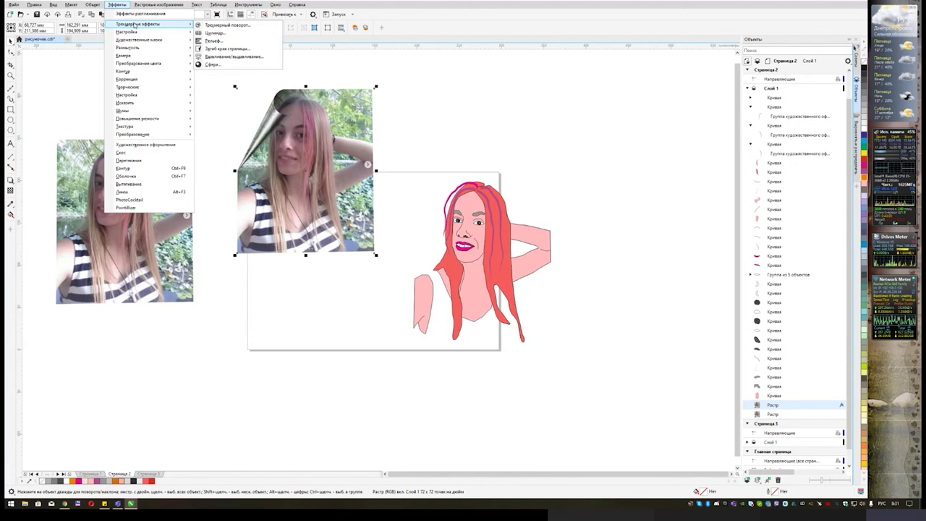
Switch to the empty first page of the document and set its orientation to portrait
{"action": "left_click", "coordinate": [91, 474]}
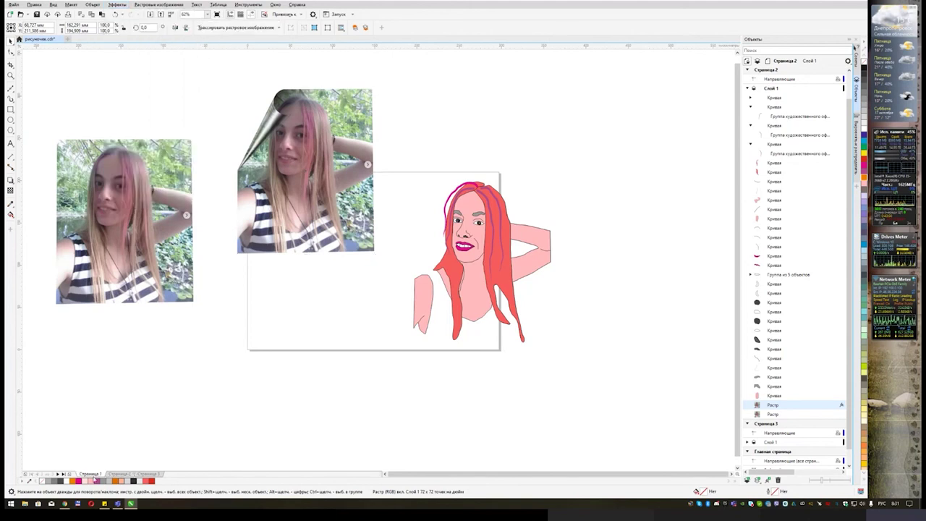
{"action": "left_click", "coordinate": [11, 109]}
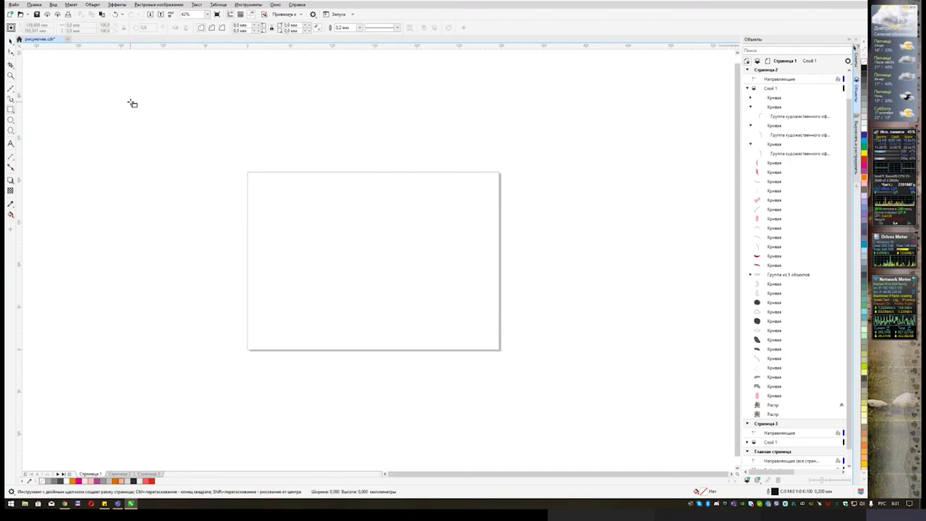
{"action": "left_click", "coordinate": [10, 42]}
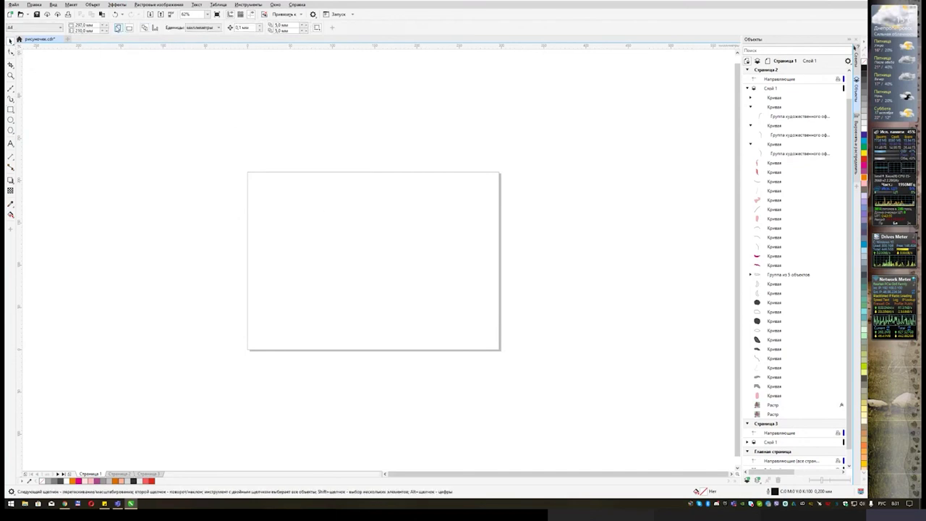
{"action": "left_click", "coordinate": [118, 28]}
Draw a rectangle about 90 by 48 mm in the page's upper-left area and fill it with brownish gray
{"action": "scroll", "coordinate": [347, 175], "scroll_direction": "up", "scroll_amount": 2}
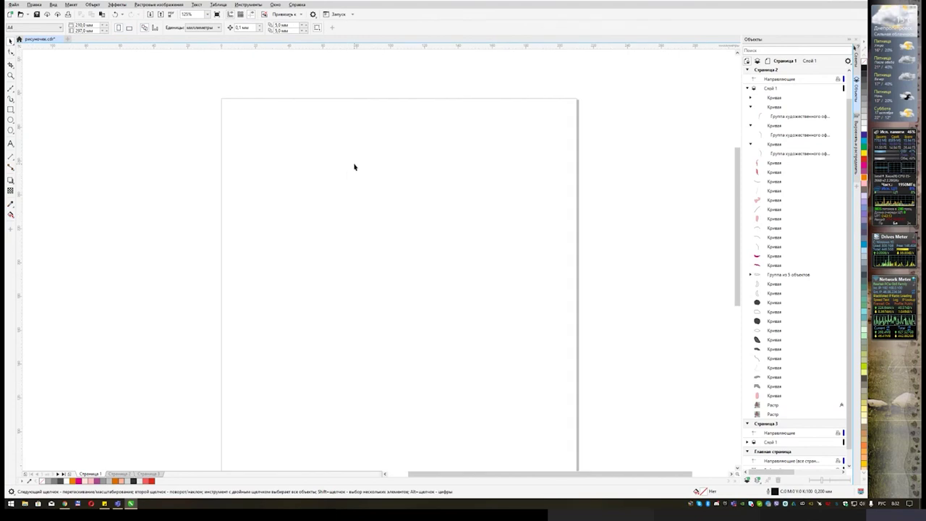
{"action": "left_click", "coordinate": [11, 109]}
{"action": "mouse_move", "coordinate": [254, 132]}
{"action": "left_mouse_down"}
{"action": "mouse_move", "coordinate": [399, 225]}
{"action": "mouse_move", "coordinate": [460, 239]}
{"action": "mouse_move", "coordinate": [398, 215]}
{"action": "mouse_move", "coordinate": [409, 213]}
{"action": "left_mouse_up"}
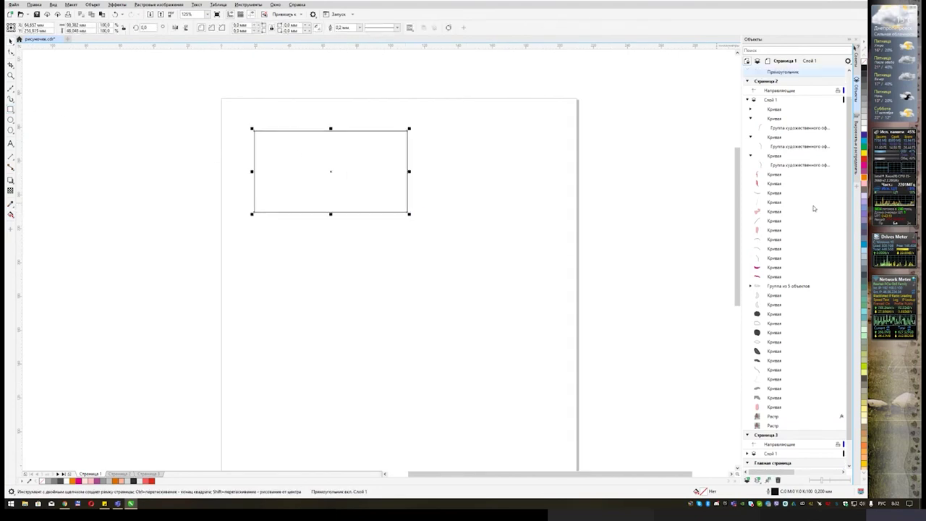
{"action": "left_click", "coordinate": [864, 193]}
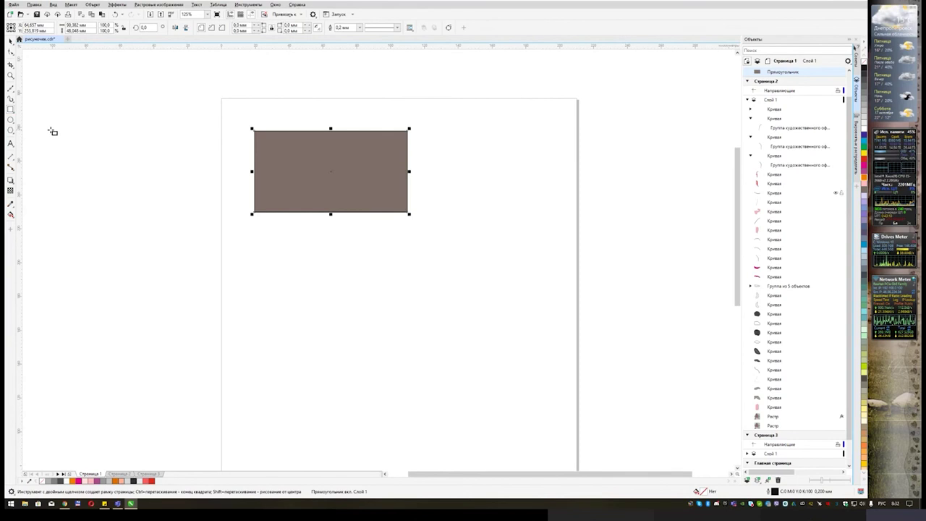
Draw a circle about 22 mm across in the middle of the rectangle and fill it with yellow
{"action": "left_click", "coordinate": [11, 120]}
{"action": "left_click_drag", "start_coordinate": [313, 154], "coordinate": [351, 192]}
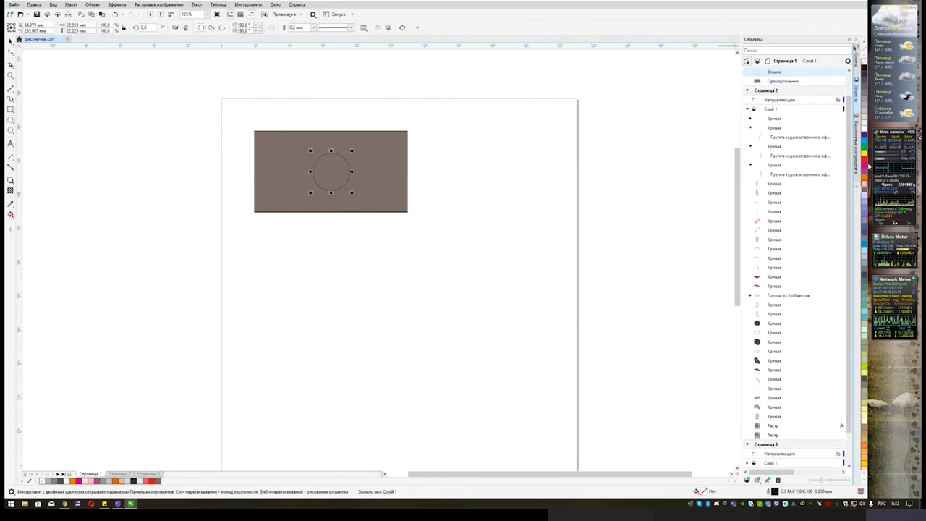
{"action": "left_click", "coordinate": [864, 153]}
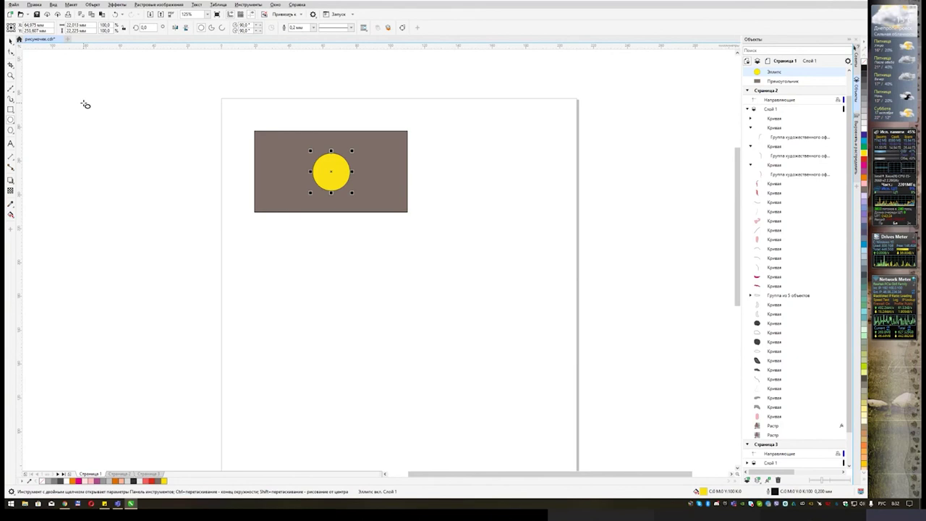
Add a magenta ellipse about 7 by 23 mm left of the circle and a gray one about 6 by 29 mm right of it
{"action": "left_click_drag", "start_coordinate": [275, 143], "coordinate": [286, 179]}
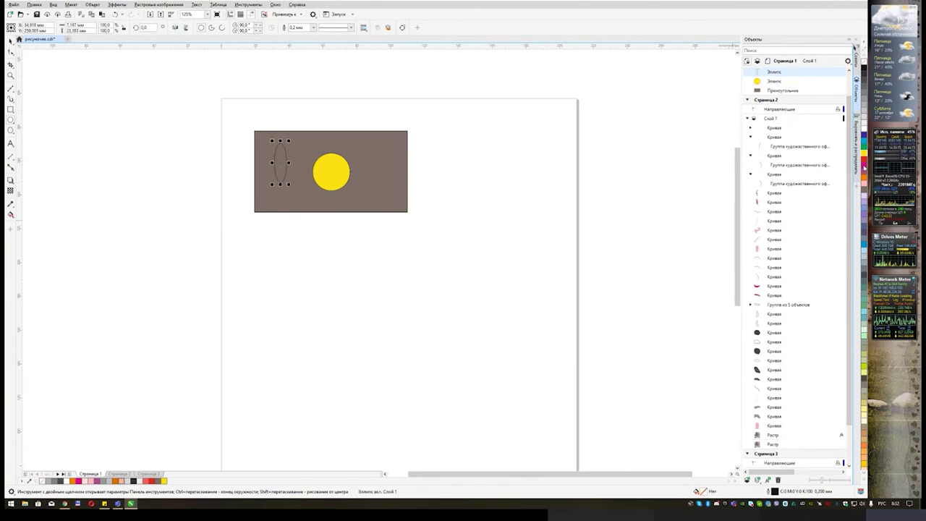
{"action": "left_click", "coordinate": [864, 171]}
{"action": "left_click_drag", "start_coordinate": [391, 178], "coordinate": [395, 202]}
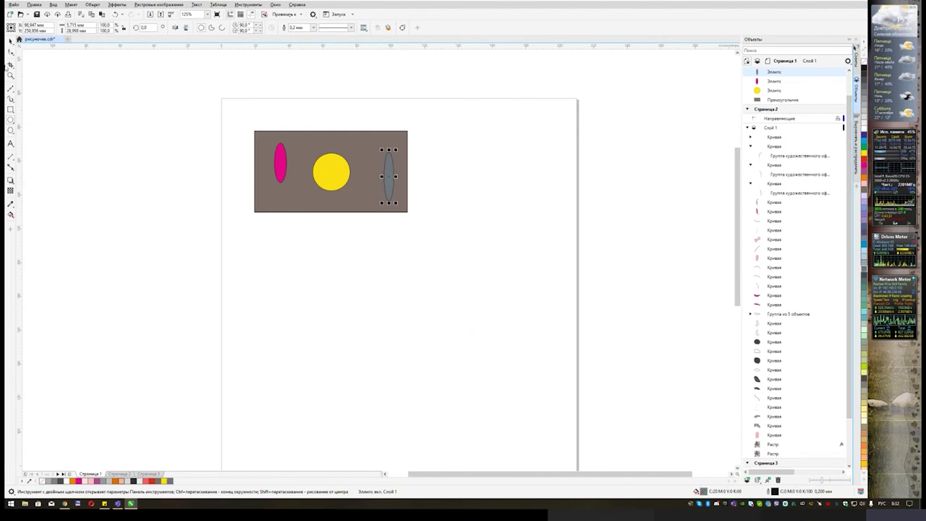
Select the rectangle with its three ellipses and move them closer to the page's upper-left corner
{"action": "left_click", "coordinate": [11, 41]}
{"action": "left_click_drag", "start_coordinate": [232, 102], "coordinate": [427, 224]}
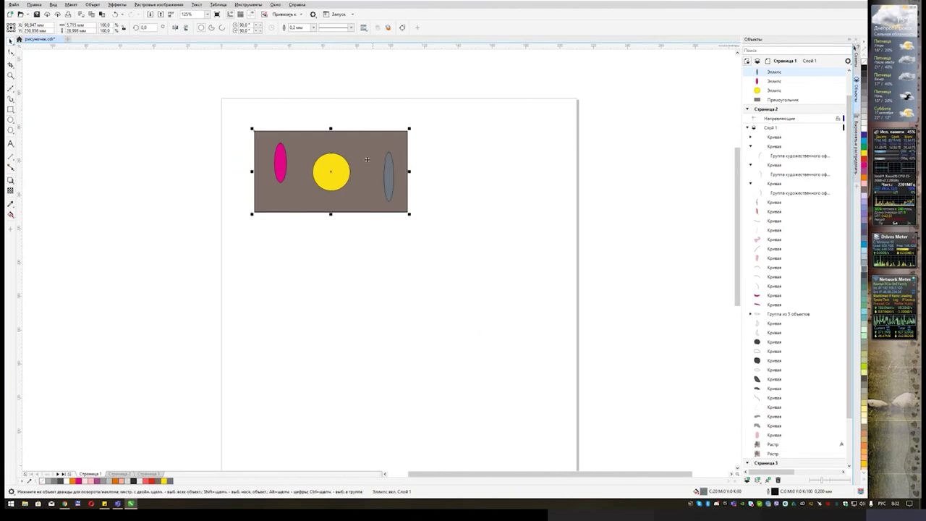
{"action": "left_click_drag", "start_coordinate": [361, 142], "coordinate": [350, 130]}
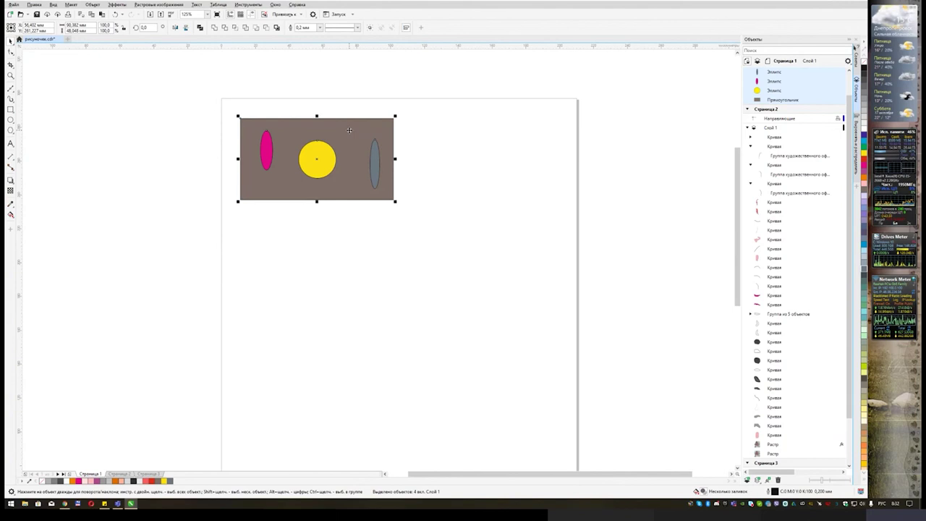
Duplicate the four shapes and place the copy beside the original on the right half of the page
{"action": "key", "text": "ctrl+d"}
{"action": "left_click_drag", "start_coordinate": [349, 130], "coordinate": [516, 137]}
{"action": "left_click_drag", "start_coordinate": [516, 139], "coordinate": [513, 135]}
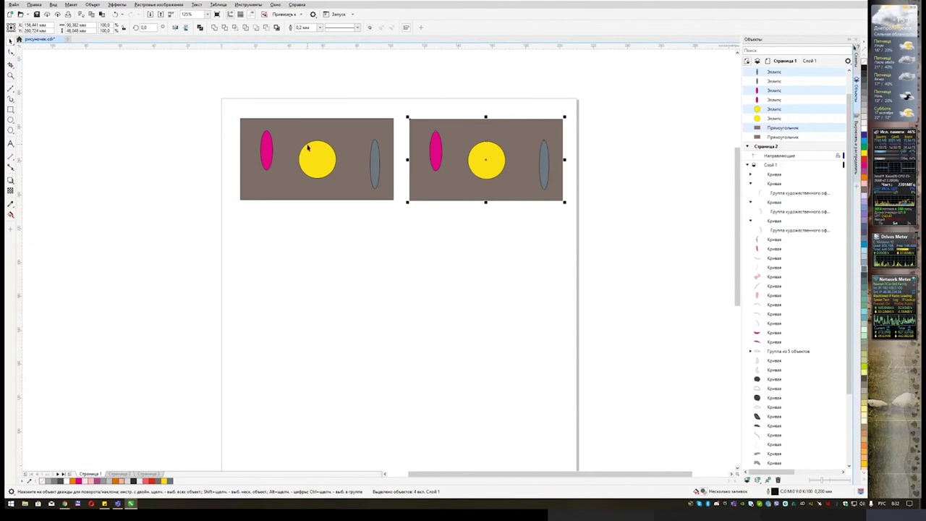
{"action": "left_click", "coordinate": [504, 128]}
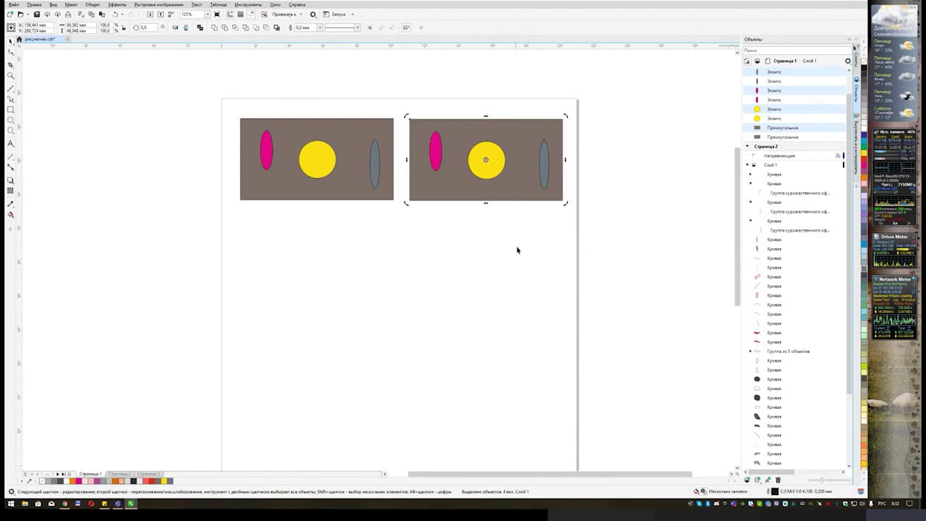
{"action": "key", "text": "Escape"}
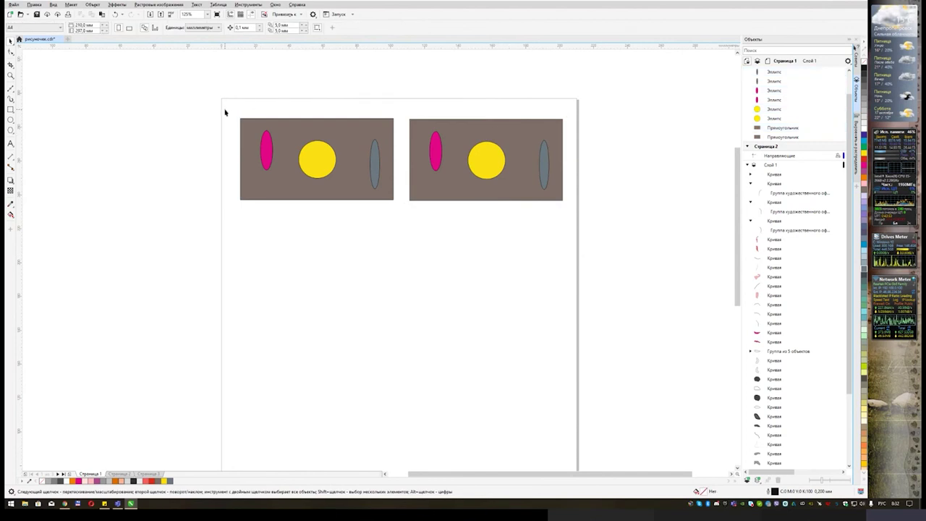
Group the four original shapes and place a copy of the group directly below them
{"action": "left_click_drag", "start_coordinate": [391, 211], "coordinate": [399, 227]}
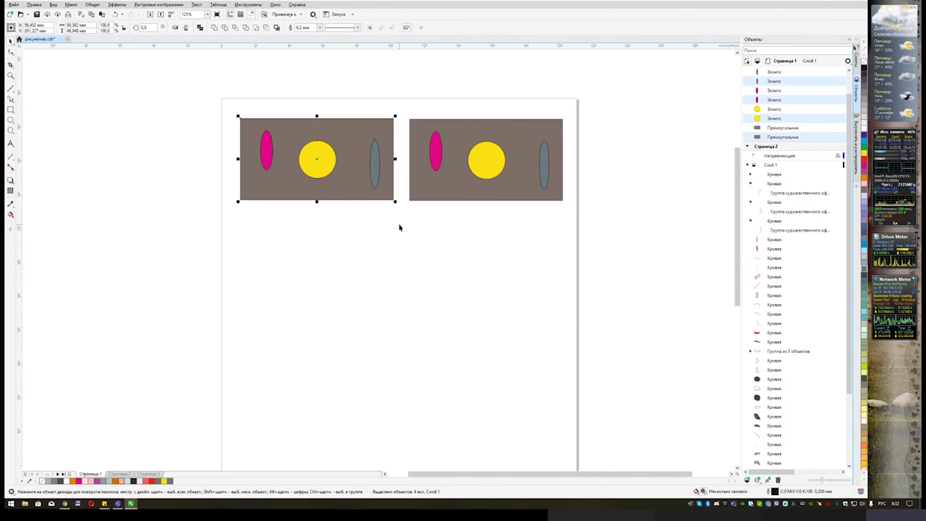
{"action": "key", "text": "ctrl+g"}
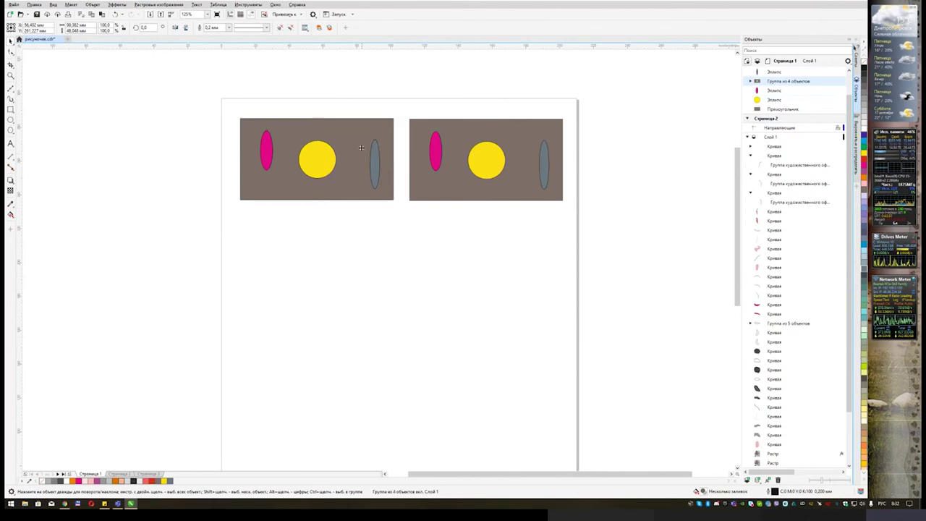
{"action": "left_click_drag", "start_coordinate": [364, 153], "coordinate": [347, 234]}
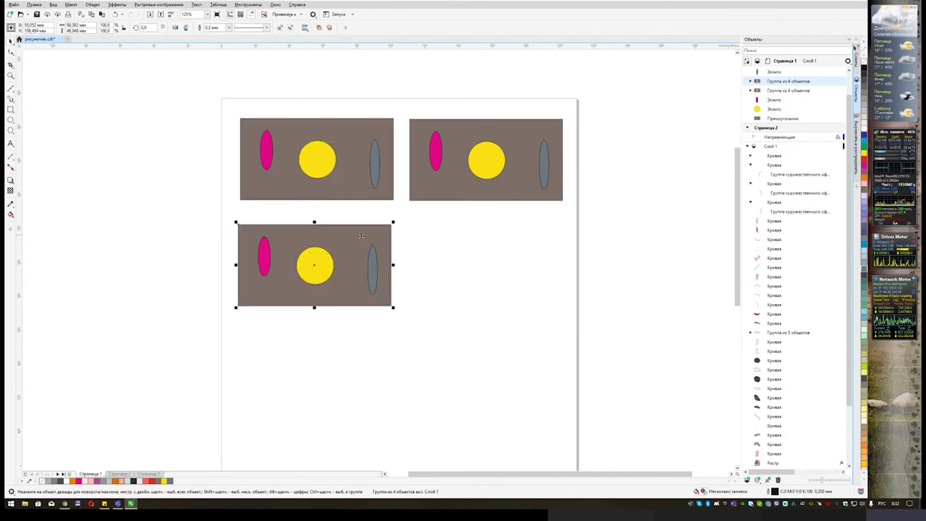
Convert the lower copy of the group to a bitmap in CMYK (32-bit) mode with anti-aliasing and a transparent background
{"action": "left_click_drag", "start_coordinate": [419, 241], "coordinate": [386, 216]}
{"action": "right_click", "coordinate": [326, 213]}
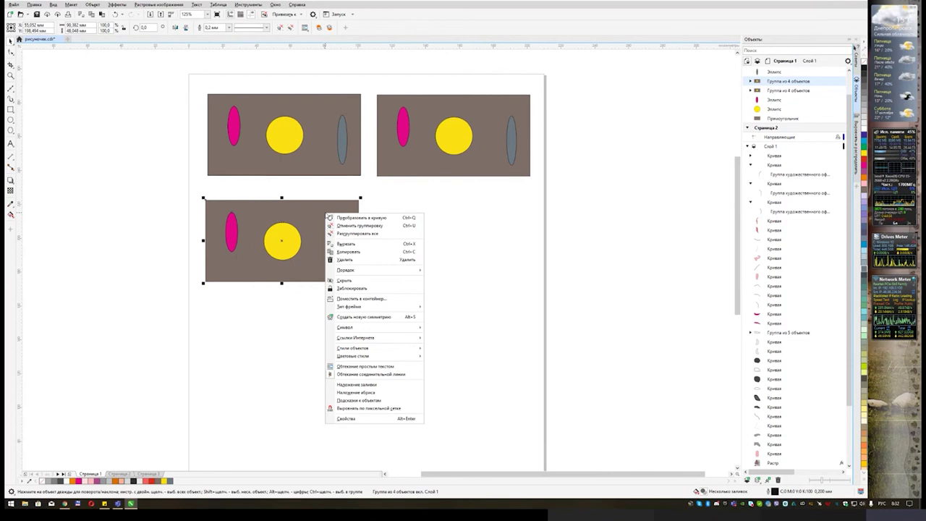
{"action": "left_click", "coordinate": [178, 6]}
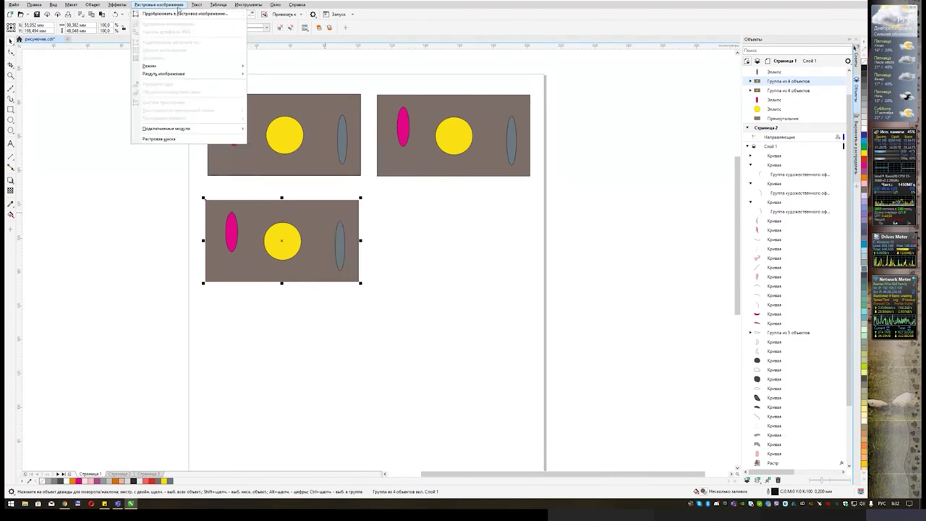
{"action": "left_click", "coordinate": [209, 191]}
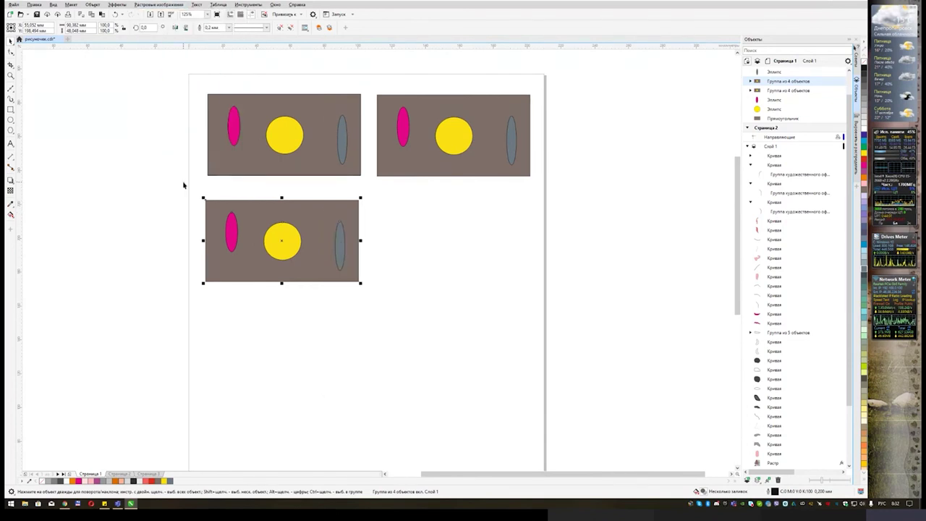
{"action": "left_click_drag", "start_coordinate": [183, 185], "coordinate": [383, 306]}
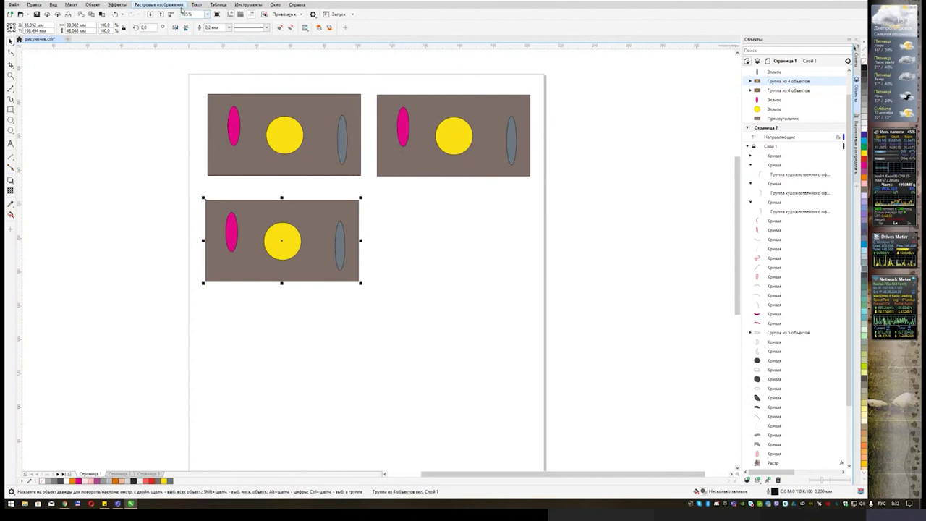
{"action": "left_click", "coordinate": [181, 7]}
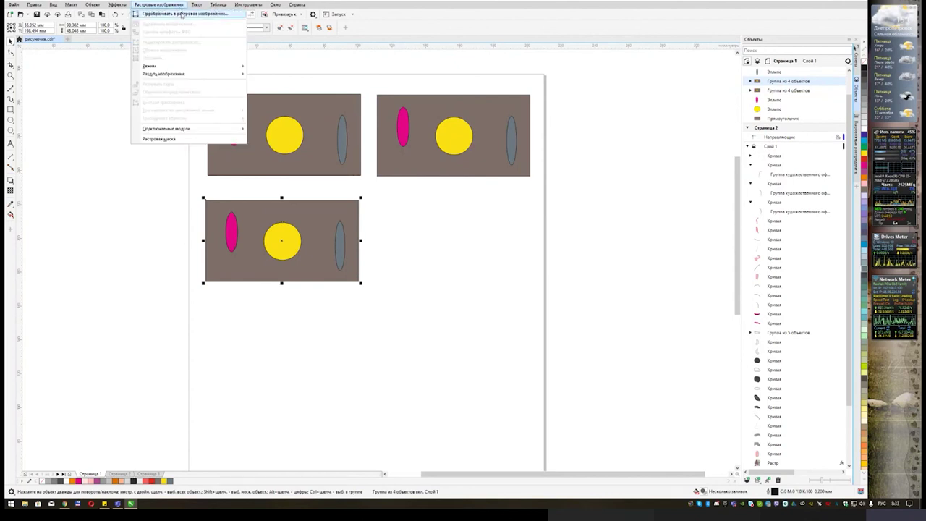
{"action": "left_click", "coordinate": [182, 15]}
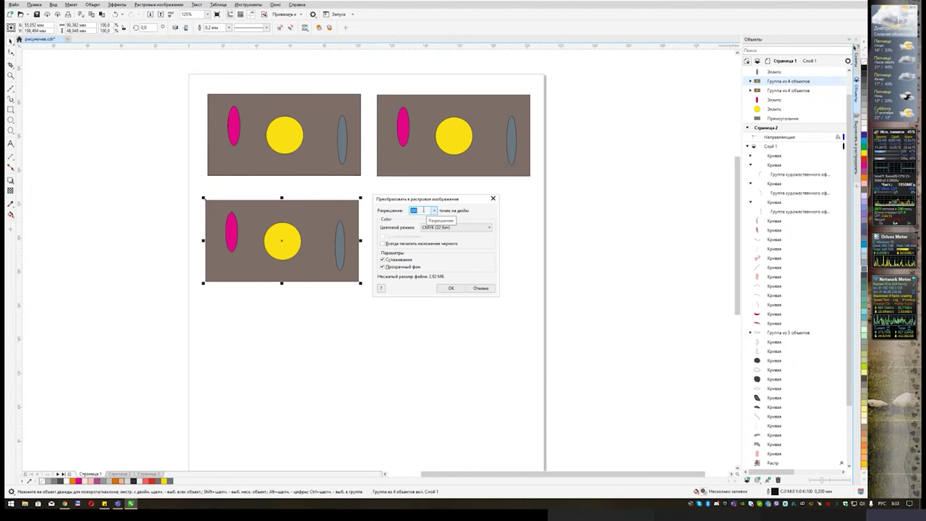
{"action": "left_click", "coordinate": [450, 289]}
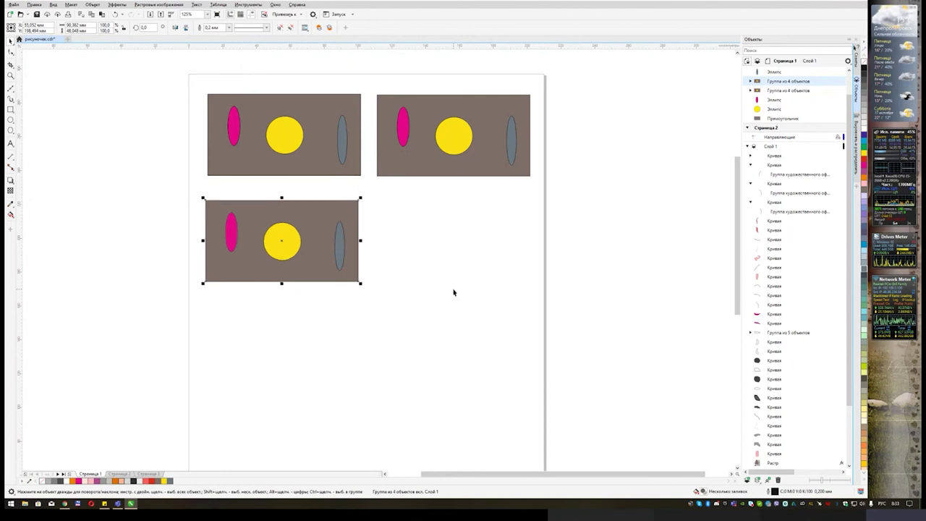
Move the bitmap copy below the upper-left group slightly to the right and up
{"action": "left_click_drag", "start_coordinate": [310, 222], "coordinate": [335, 213]}
{"action": "right_click", "coordinate": [320, 224]}
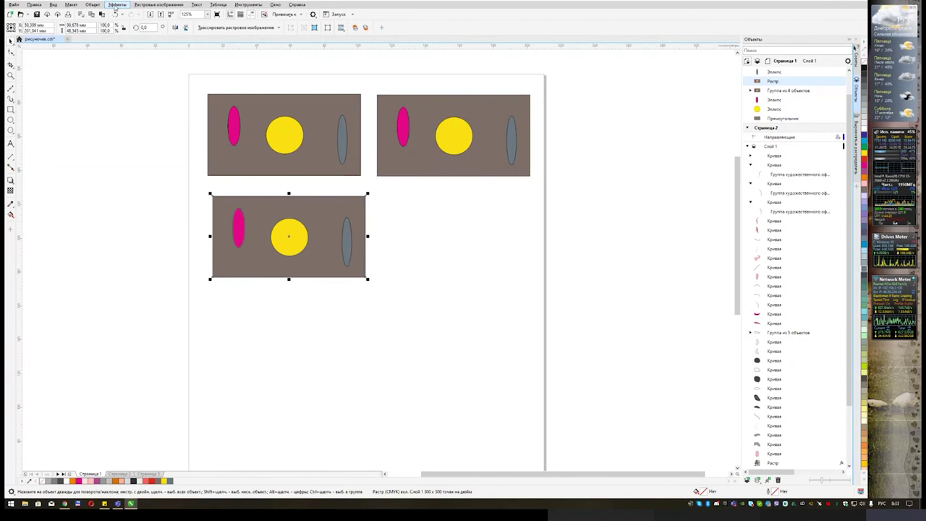
{"action": "left_click", "coordinate": [126, 5]}
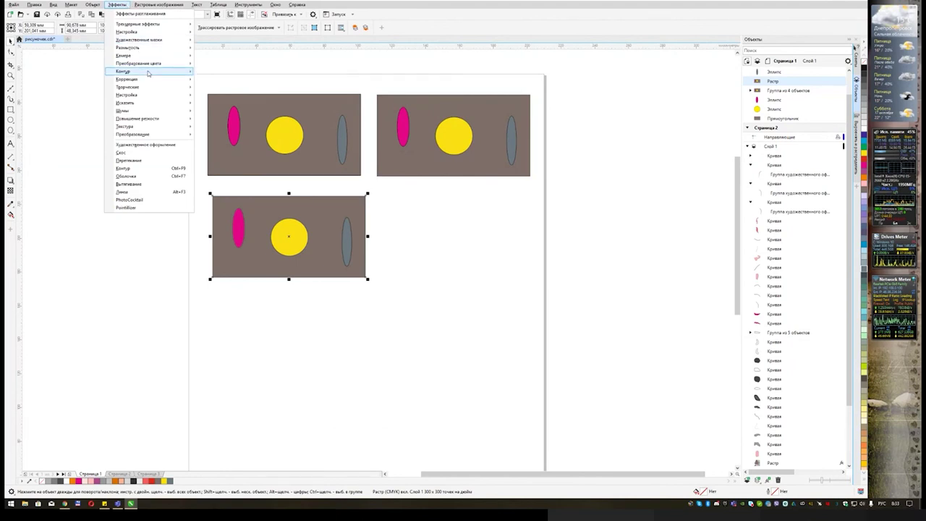
{"action": "mouse_move", "coordinate": [148, 81]}
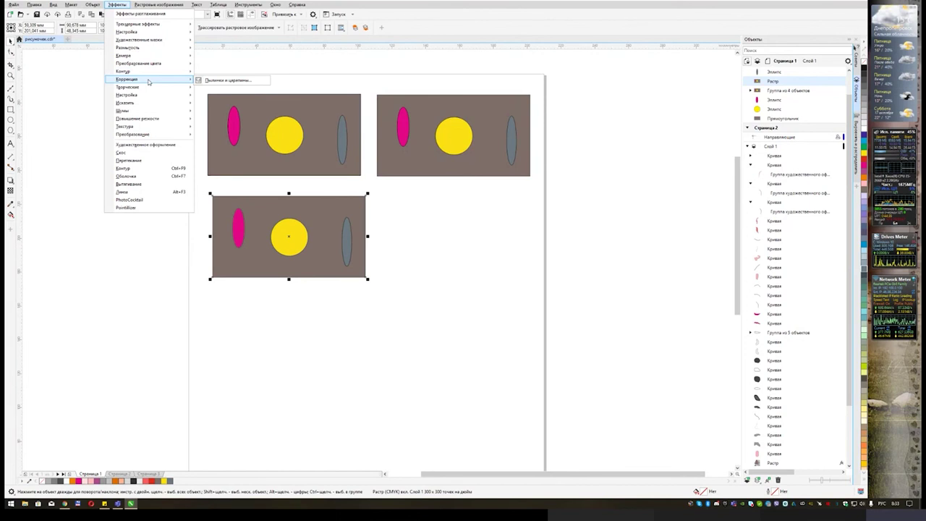
{"action": "mouse_move", "coordinate": [154, 41]}
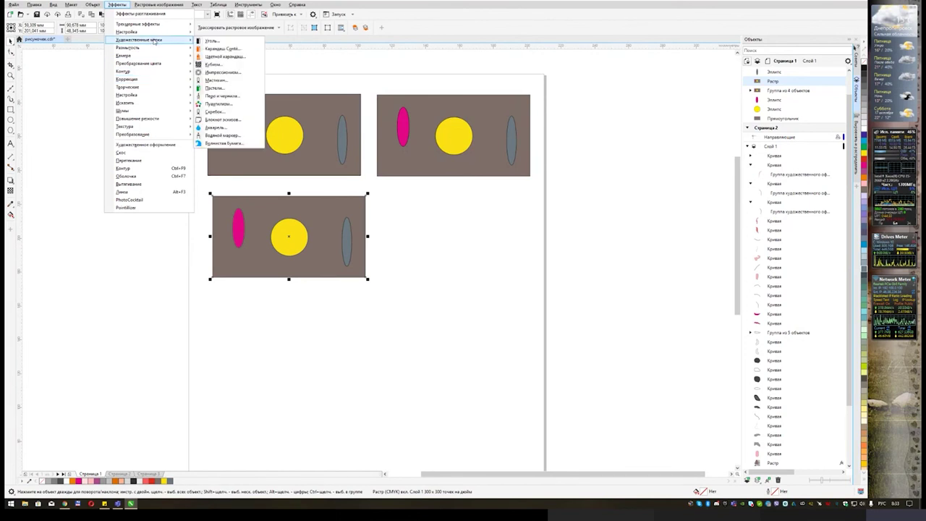
{"action": "mouse_move", "coordinate": [157, 22]}
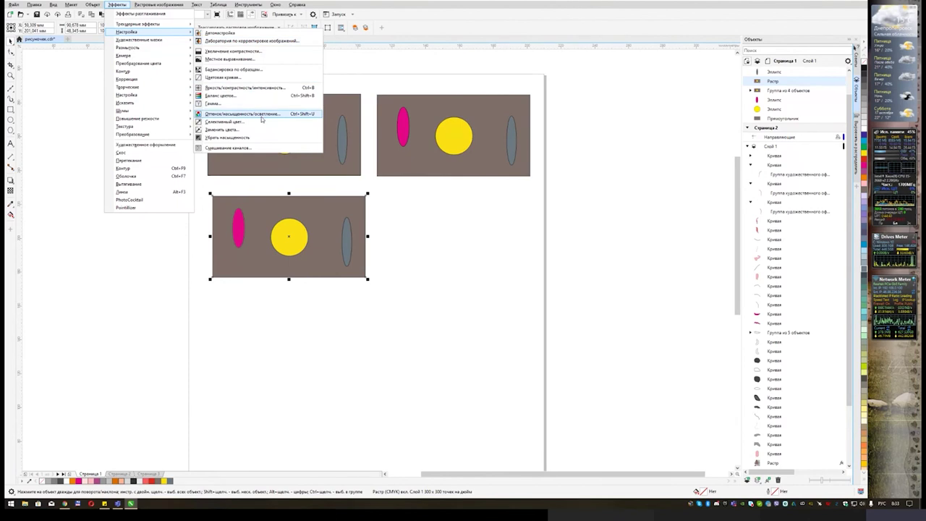
{"action": "left_click", "coordinate": [457, 246]}
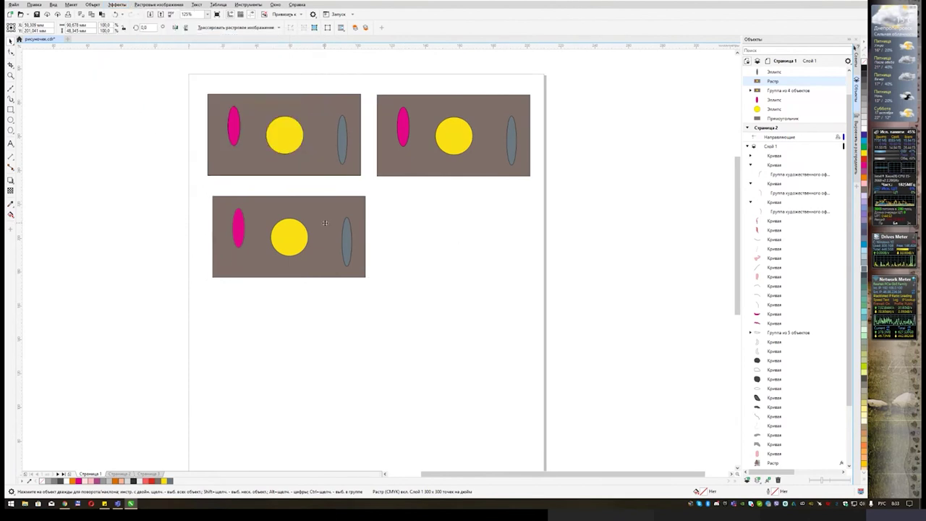
Copy the bitmap beside itself and duplicate the pair into two rows below, making three rows of two bitmaps
{"action": "left_click_drag", "start_coordinate": [325, 223], "coordinate": [479, 225]}
{"action": "left_click_drag", "start_coordinate": [226, 212], "coordinate": [184, 194]}
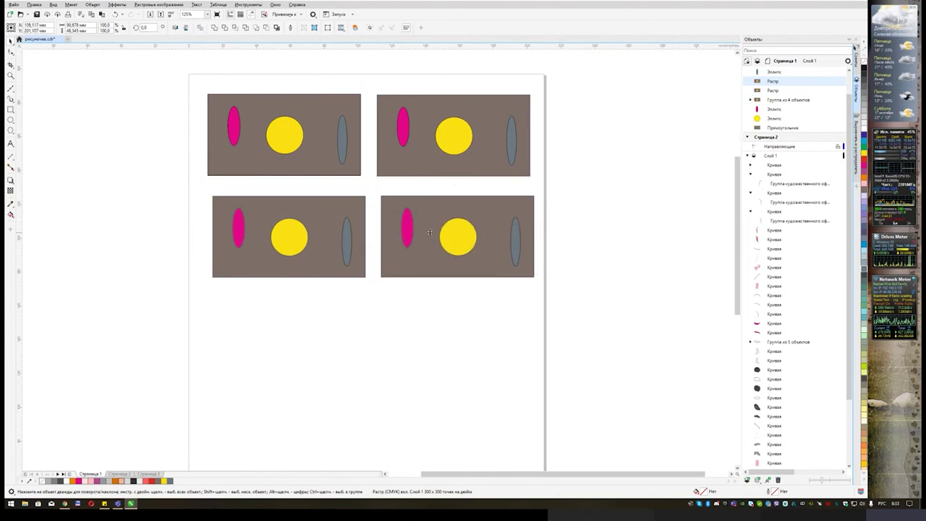
{"action": "key", "text": "ctrl+d"}
{"action": "left_click_drag", "start_coordinate": [437, 297], "coordinate": [438, 321]}
{"action": "left_click_drag", "start_coordinate": [573, 280], "coordinate": [542, 205]}
{"action": "key", "text": "ctrl+d"}
Apply the Hue/Saturation/Lightness adjustment to the left bitmap in the first bitmap row with the master hue at 160
{"action": "left_click", "coordinate": [314, 163]}
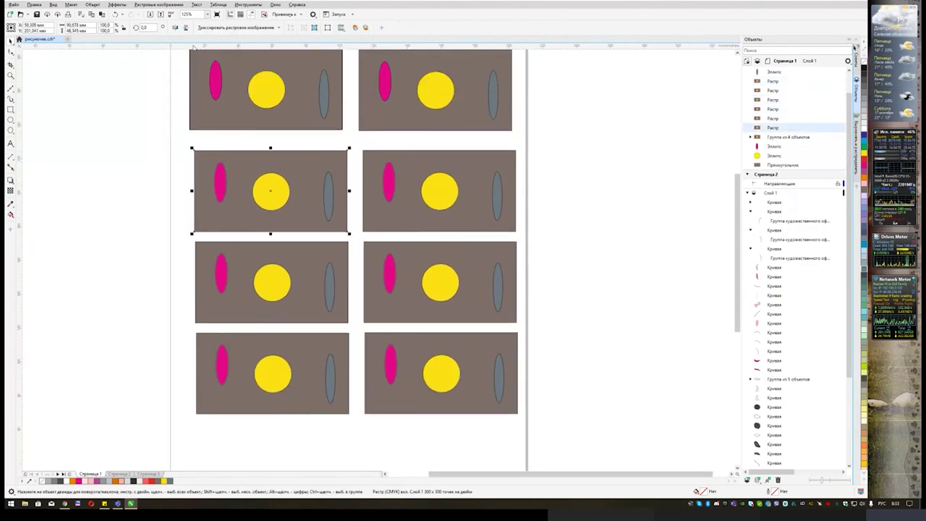
{"action": "left_click", "coordinate": [156, 5]}
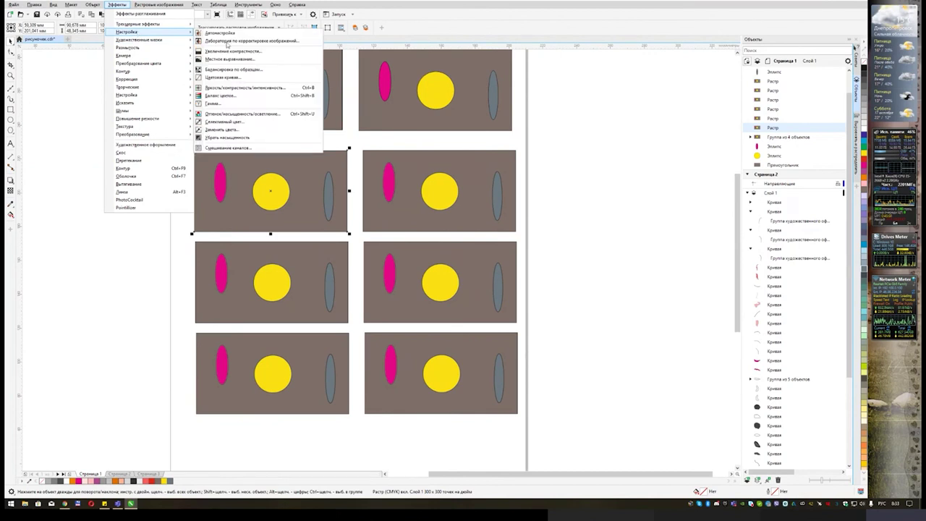
{"action": "left_click", "coordinate": [284, 115]}
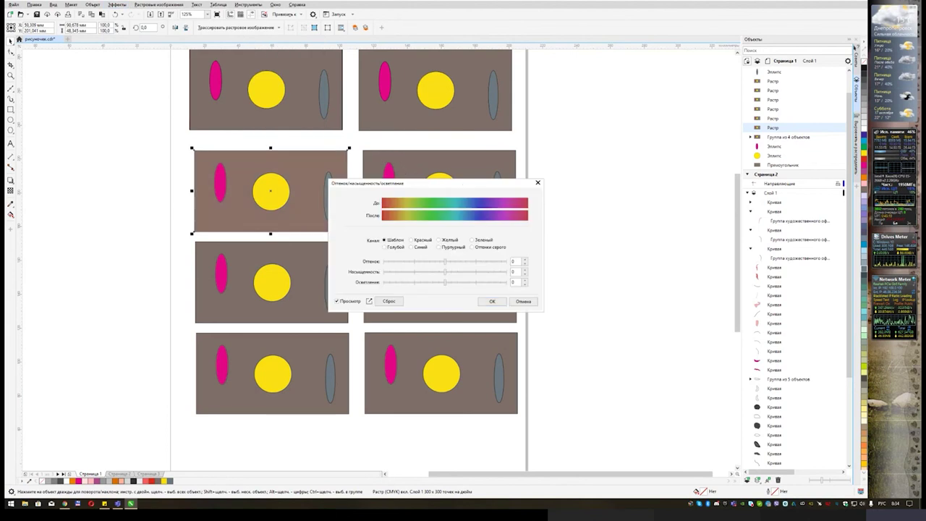
{"action": "left_click_drag", "start_coordinate": [461, 184], "coordinate": [611, 150]}
{"action": "left_click", "coordinate": [626, 225]}
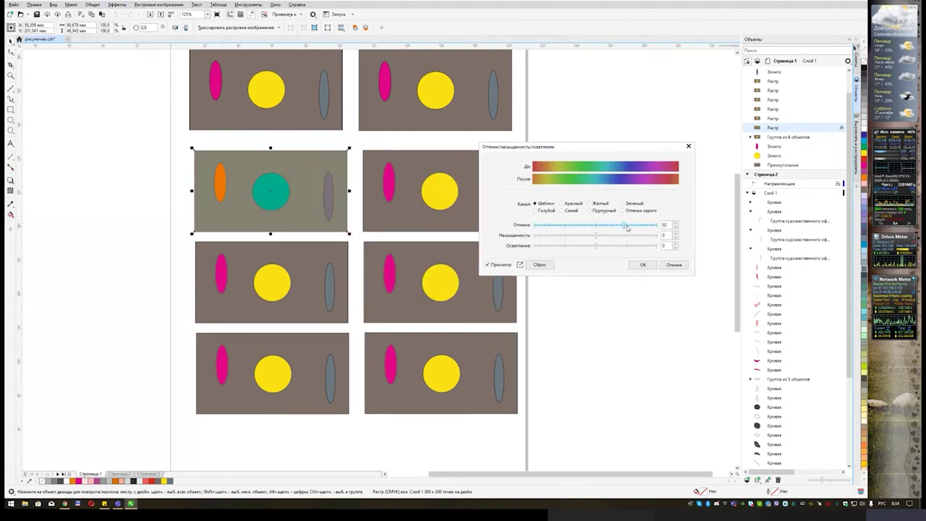
{"action": "left_click", "coordinate": [652, 226]}
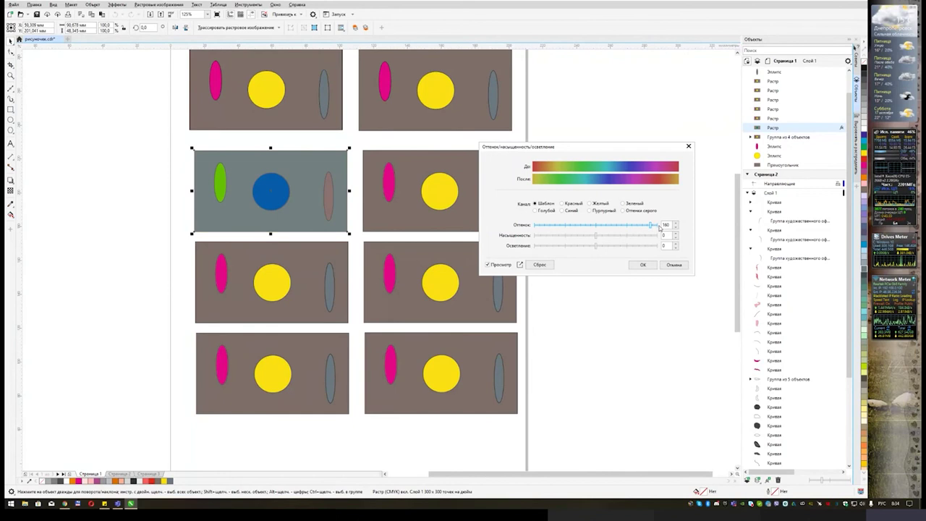
{"action": "left_click", "coordinate": [642, 265]}
Apply Color Balance to the right bitmap in the first bitmap row with Cyan–Red at -24 and Magenta–Green at 65
{"action": "left_click", "coordinate": [467, 181]}
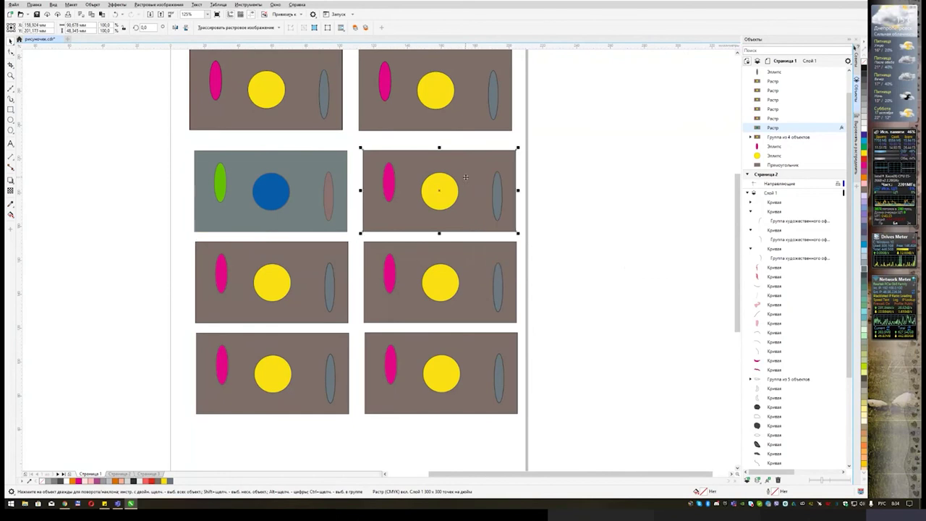
{"action": "left_click", "coordinate": [166, 6]}
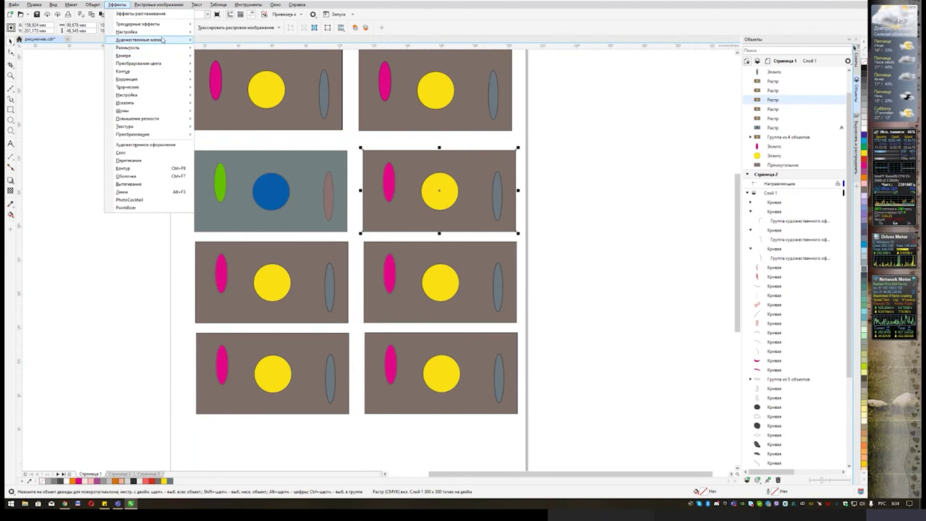
{"action": "mouse_move", "coordinate": [152, 31]}
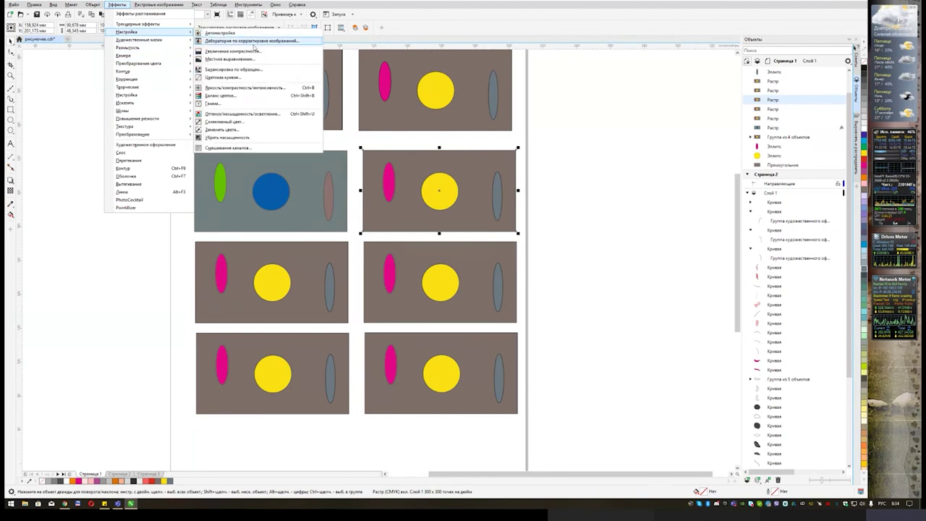
{"action": "left_click", "coordinate": [277, 102]}
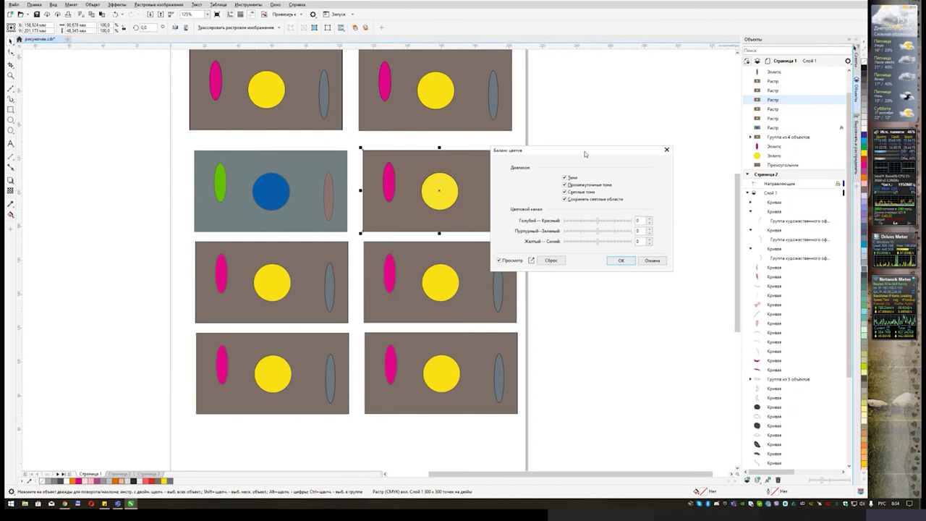
{"action": "left_click_drag", "start_coordinate": [585, 154], "coordinate": [586, 151]}
{"action": "left_click_drag", "start_coordinate": [600, 217], "coordinate": [622, 230]}
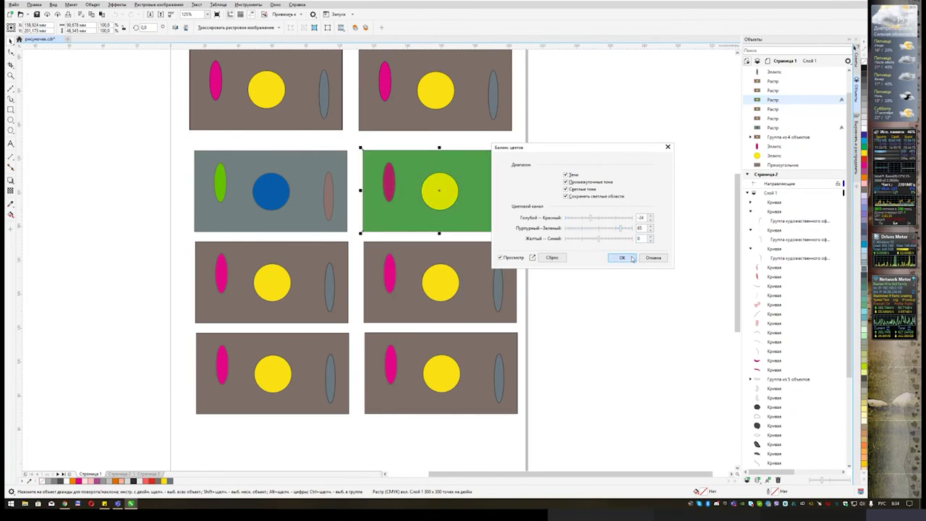
{"action": "left_click", "coordinate": [621, 257]}
Apply Hue/Saturation/Lightness to the second row's left bitmap, shifting yellow's hue and setting magenta to hue 130, saturation 58 and lightness -30
{"action": "left_click", "coordinate": [291, 261]}
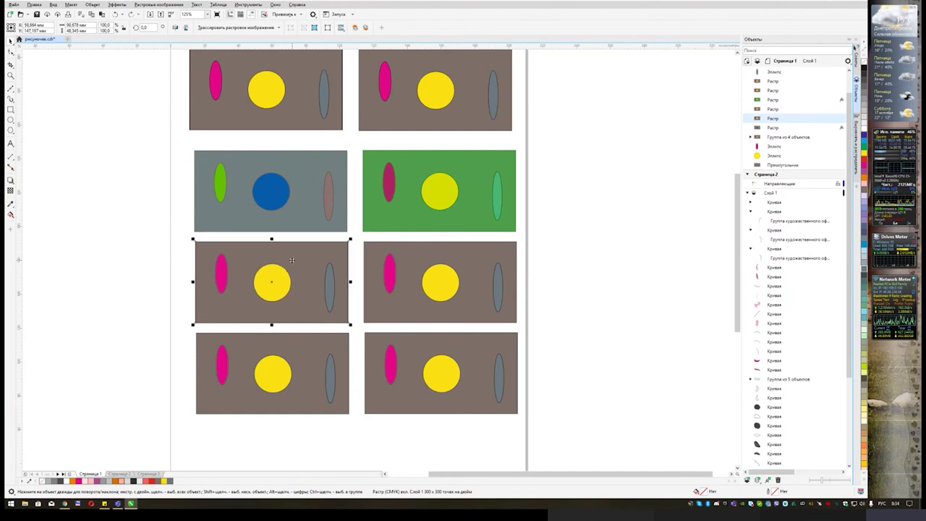
{"action": "left_click", "coordinate": [141, 9]}
{"action": "mouse_move", "coordinate": [121, 5]}
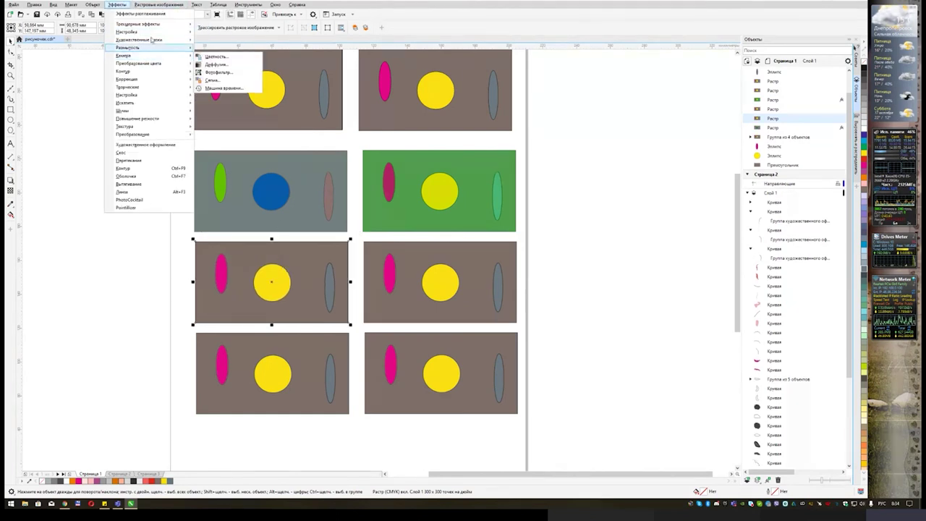
{"action": "mouse_move", "coordinate": [145, 32]}
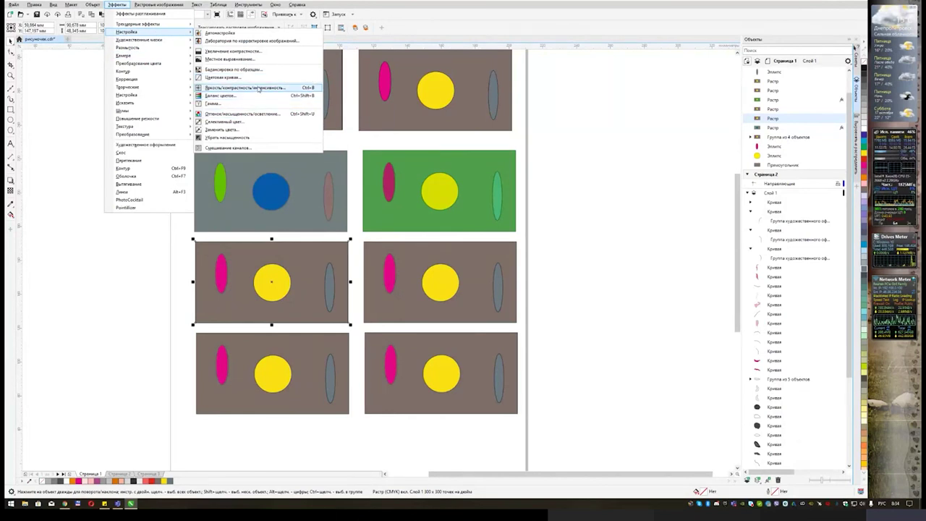
{"action": "left_click", "coordinate": [242, 114]}
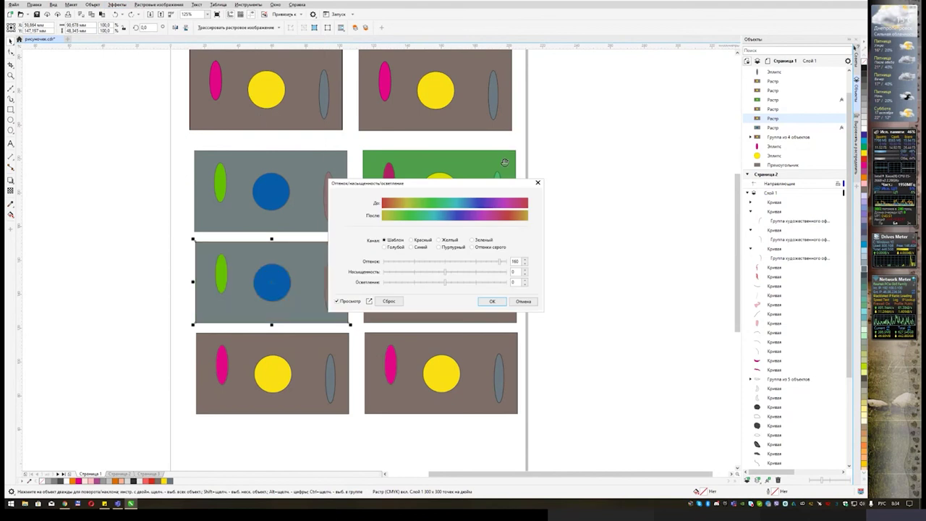
{"action": "left_click_drag", "start_coordinate": [486, 182], "coordinate": [686, 125]}
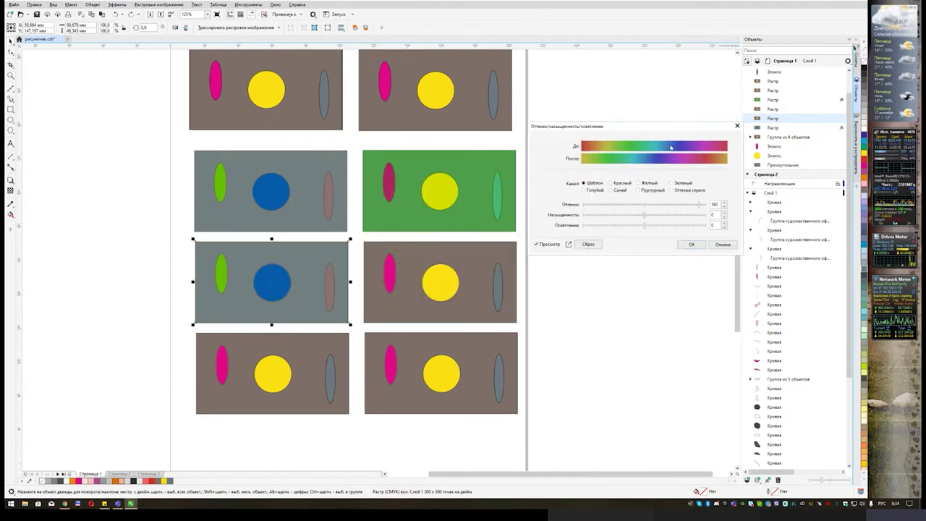
{"action": "left_click", "coordinate": [643, 185]}
{"action": "left_click_drag", "start_coordinate": [643, 205], "coordinate": [691, 206]}
{"action": "left_click", "coordinate": [654, 191]}
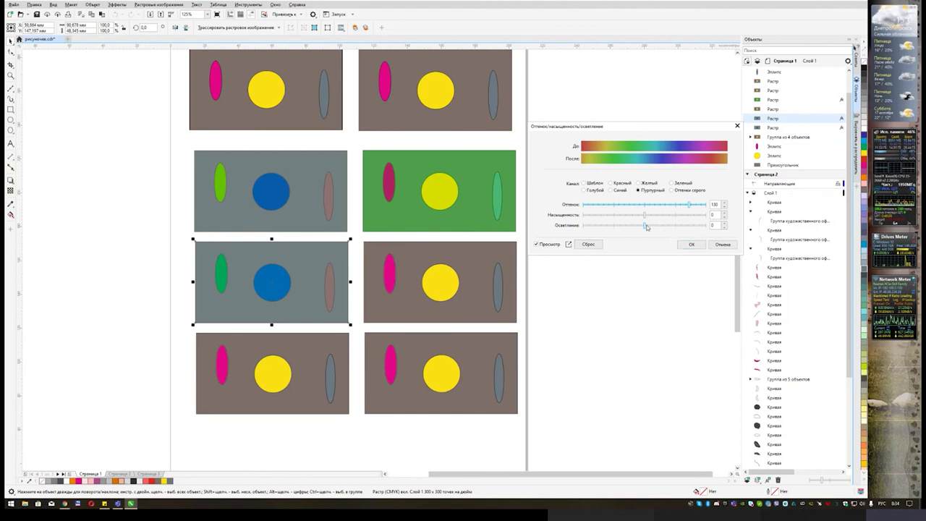
{"action": "left_click_drag", "start_coordinate": [645, 225], "coordinate": [627, 225]}
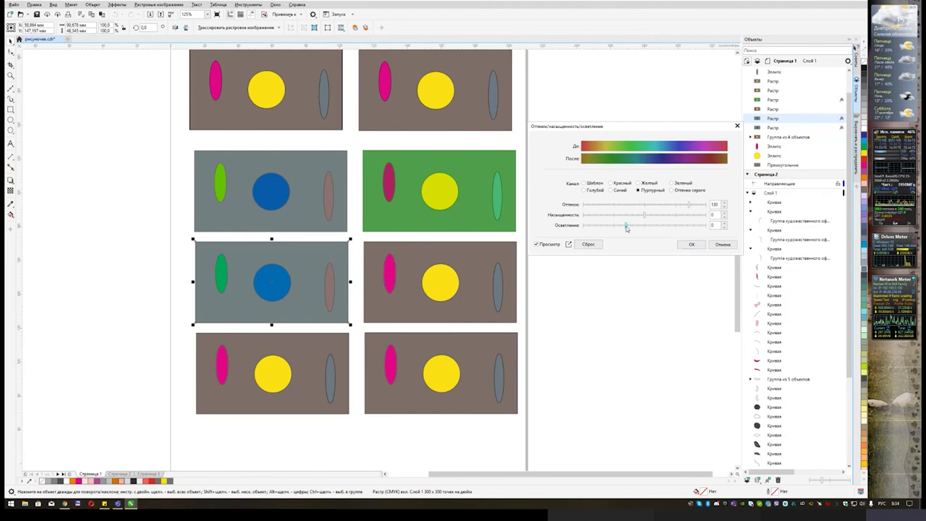
{"action": "left_click", "coordinate": [681, 215]}
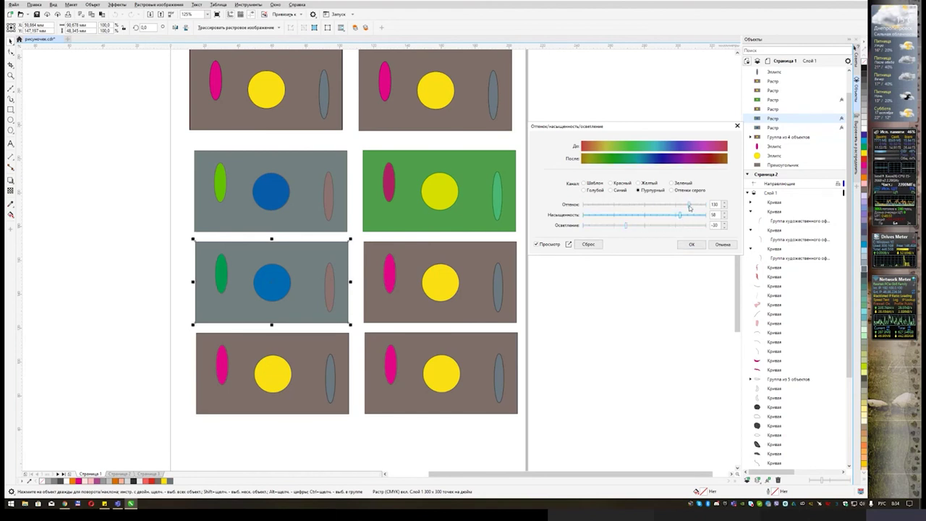
{"action": "left_click", "coordinate": [691, 244]}
Recolor the second row's right bitmap in the Image Adjustment Lab with temperature 7762, tint -54 and saturation 35
{"action": "left_click", "coordinate": [458, 256]}
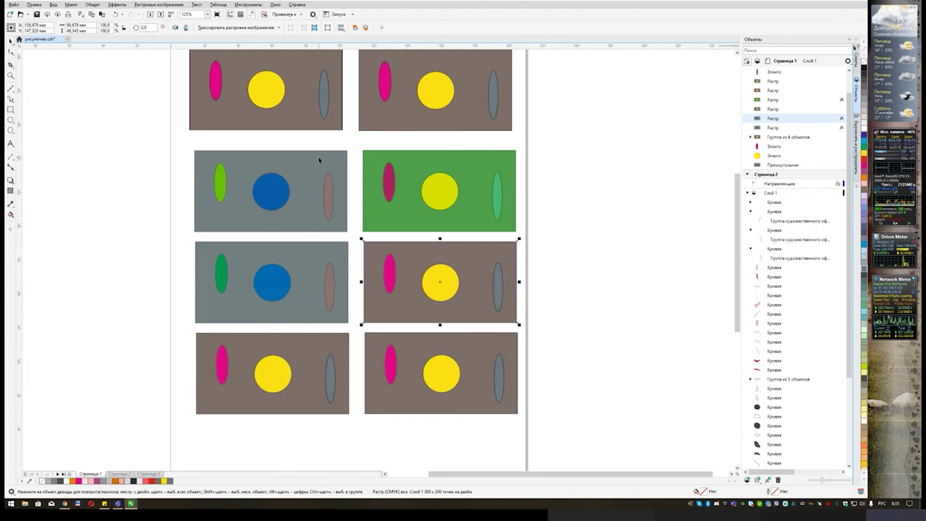
{"action": "left_click", "coordinate": [158, 4]}
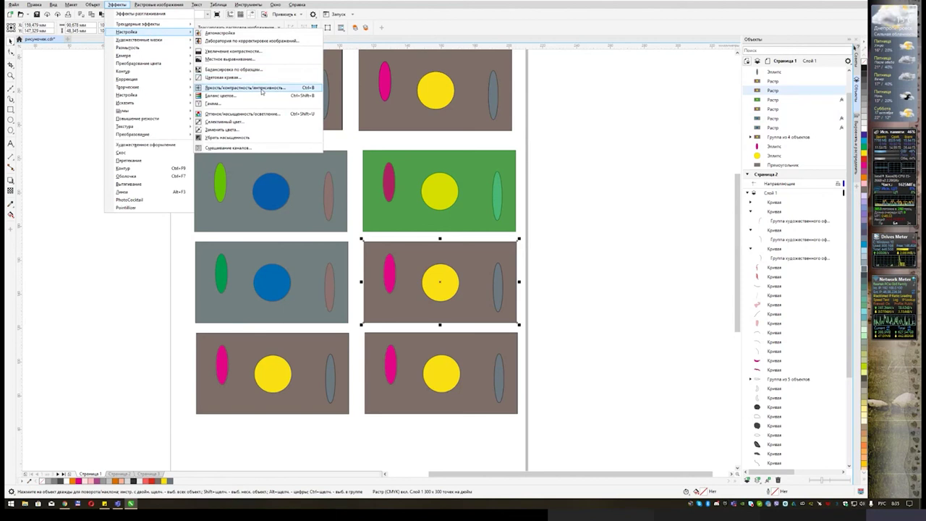
{"action": "left_click", "coordinate": [273, 42]}
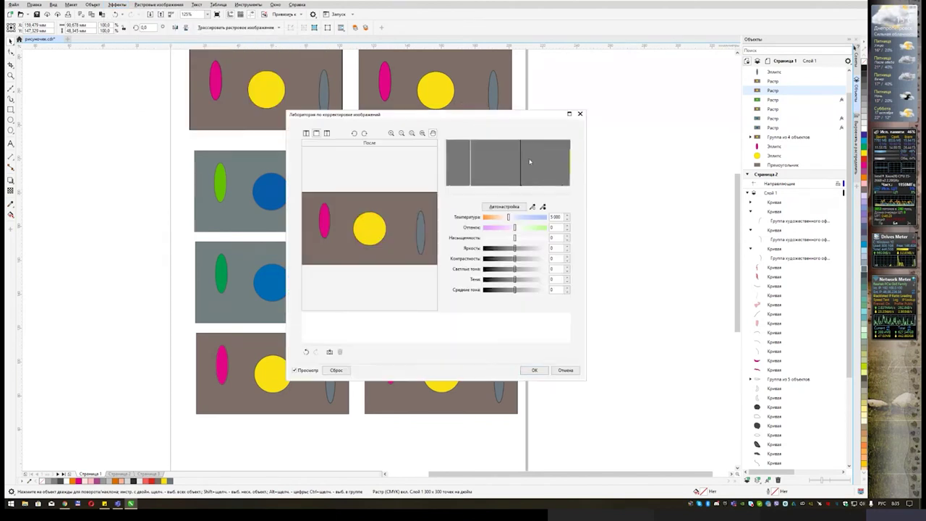
{"action": "left_click_drag", "start_coordinate": [476, 116], "coordinate": [704, 56]}
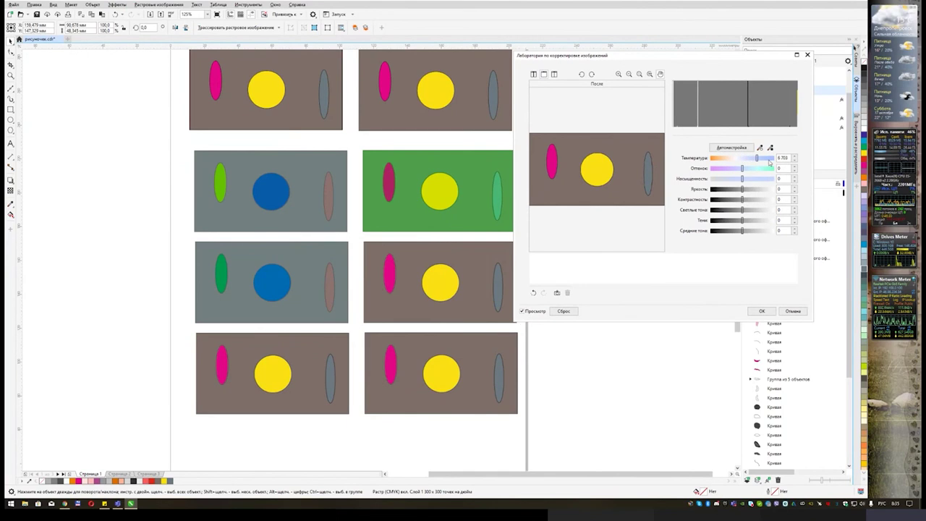
{"action": "left_click_drag", "start_coordinate": [736, 158], "coordinate": [715, 170]}
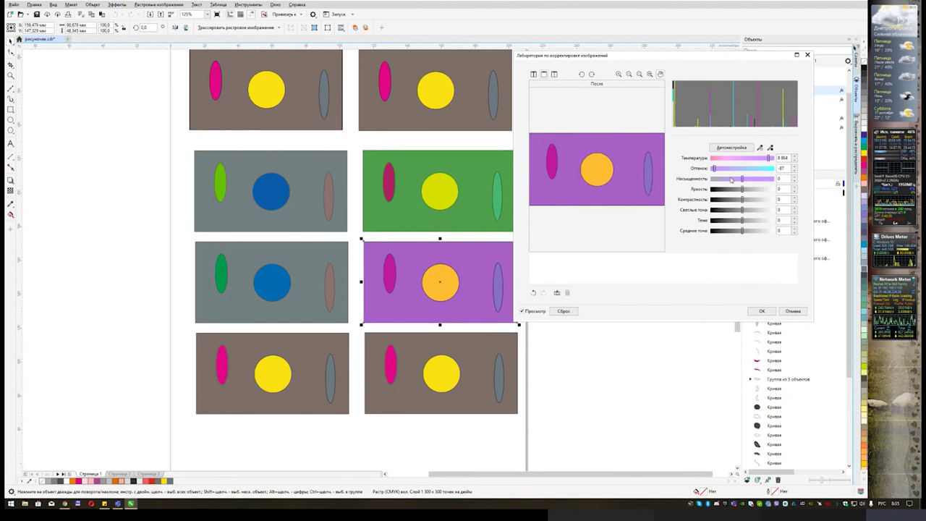
{"action": "left_click_drag", "start_coordinate": [748, 183], "coordinate": [726, 171]}
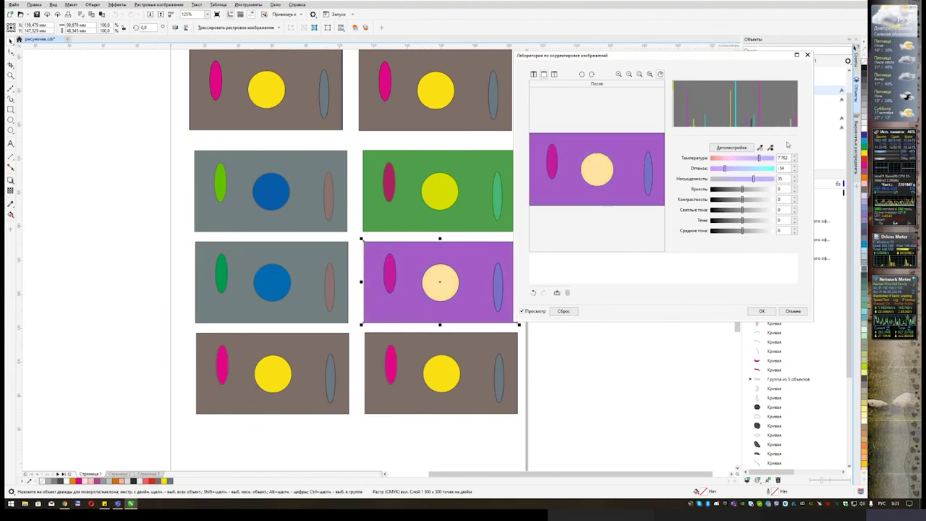
{"action": "left_click", "coordinate": [772, 310]}
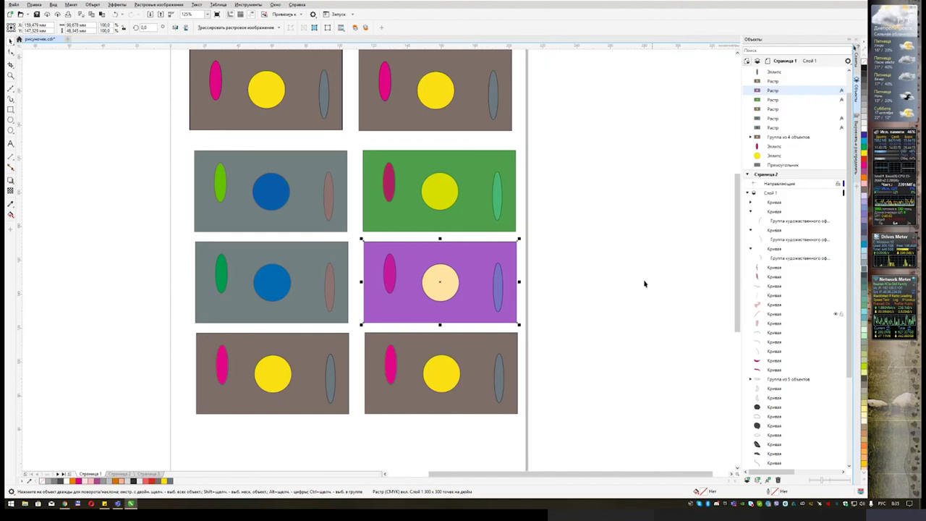
Examine the vector groups and the recolored bitmap copies on the page, along with the available bitmap commands and effects
{"action": "left_click", "coordinate": [569, 255]}
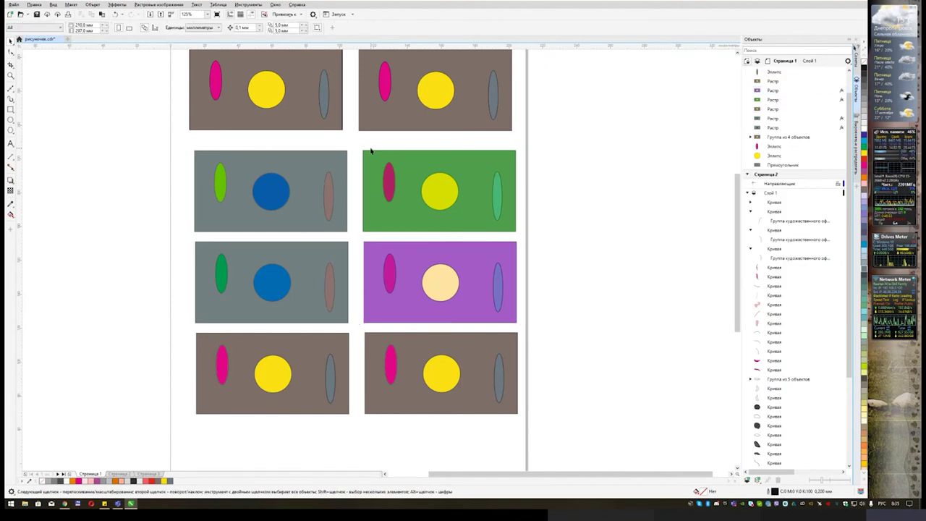
{"action": "left_click_drag", "start_coordinate": [366, 153], "coordinate": [303, 182]}
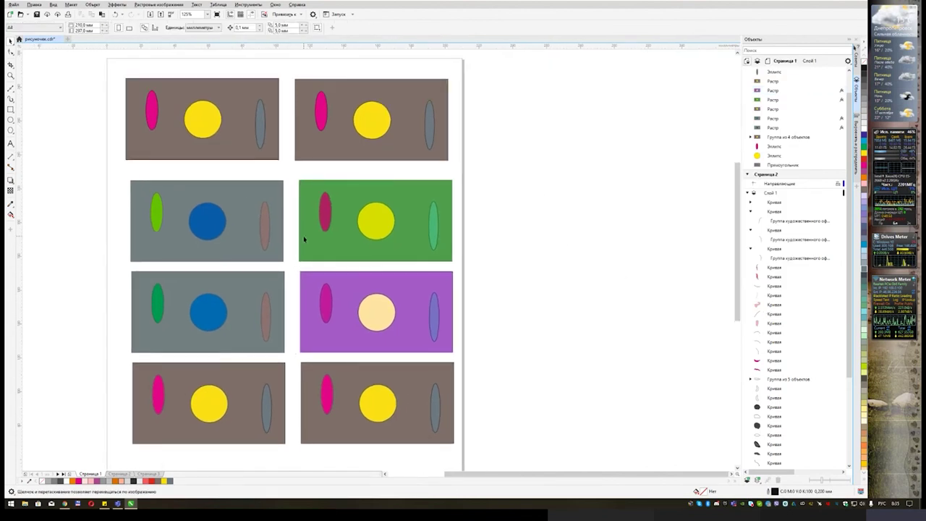
{"action": "left_click", "coordinate": [143, 109]}
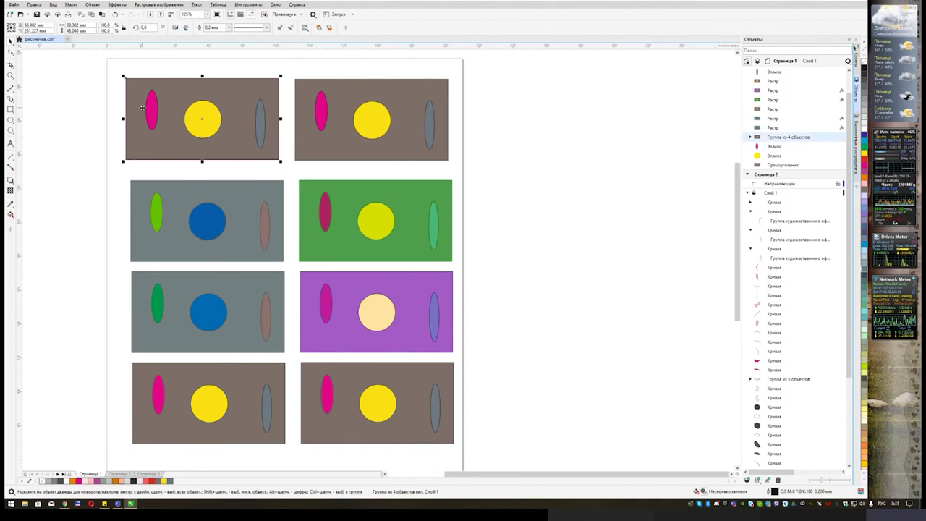
{"action": "mouse_move", "coordinate": [171, 98]}
{"action": "left_mouse_down"}
{"action": "mouse_move", "coordinate": [151, 96]}
{"action": "mouse_move", "coordinate": [173, 96]}
{"action": "left_mouse_up"}
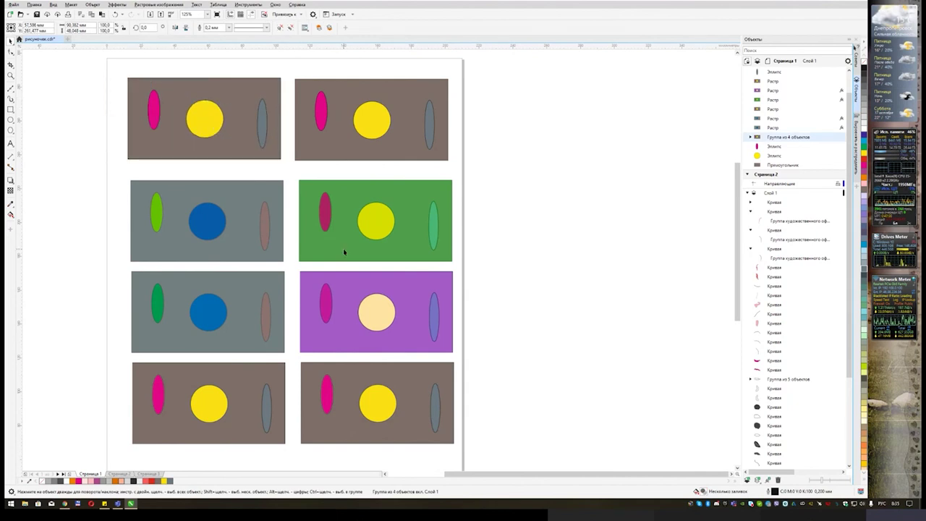
{"action": "left_click", "coordinate": [247, 319]}
{"action": "left_click", "coordinate": [252, 391]}
{"action": "left_click", "coordinate": [350, 400]}
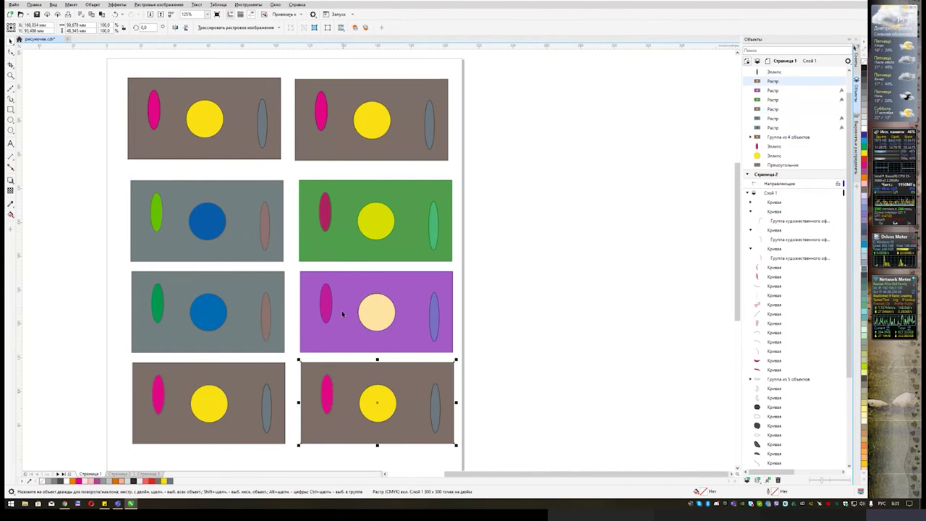
{"action": "left_click", "coordinate": [333, 270]}
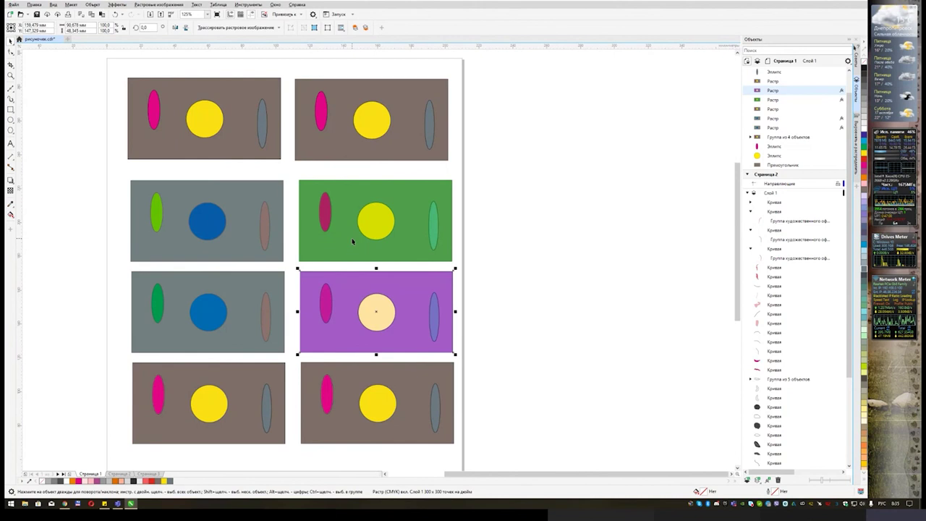
{"action": "left_click", "coordinate": [164, 5]}
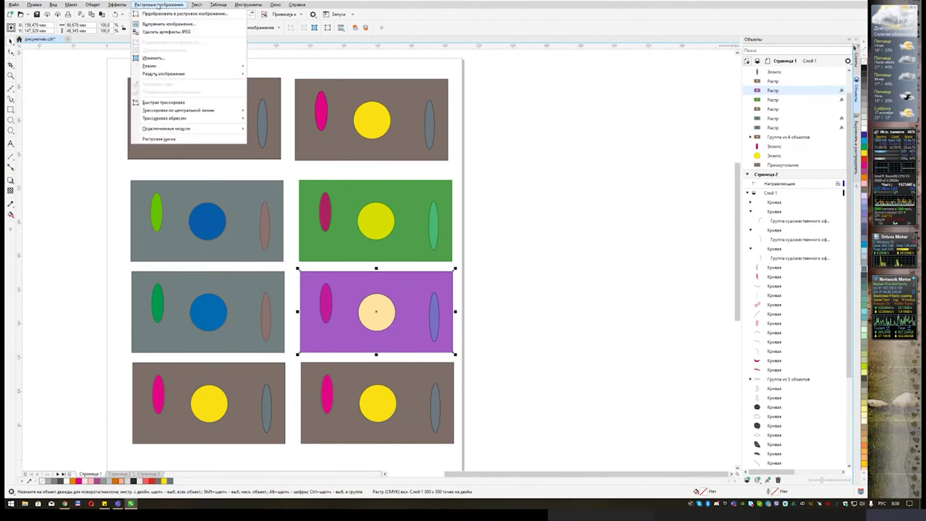
{"action": "mouse_move", "coordinate": [123, 7]}
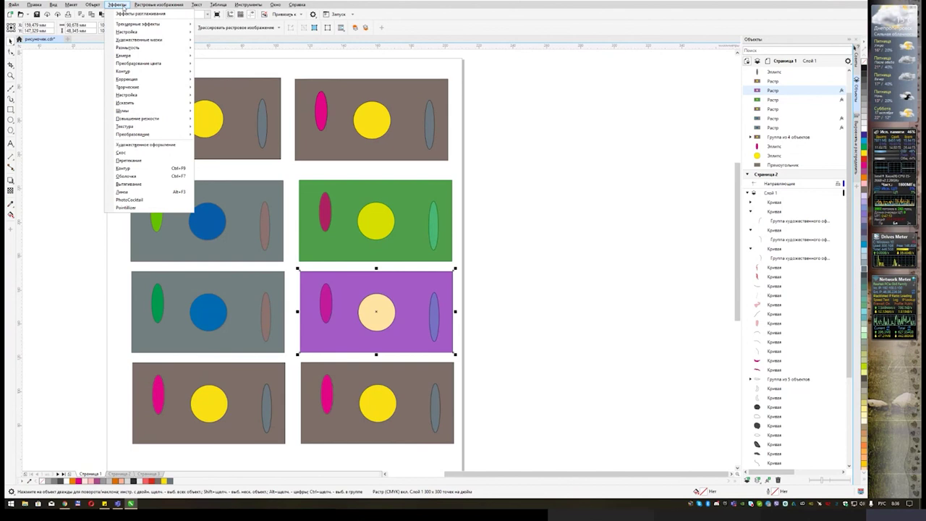
{"action": "left_click", "coordinate": [296, 69]}
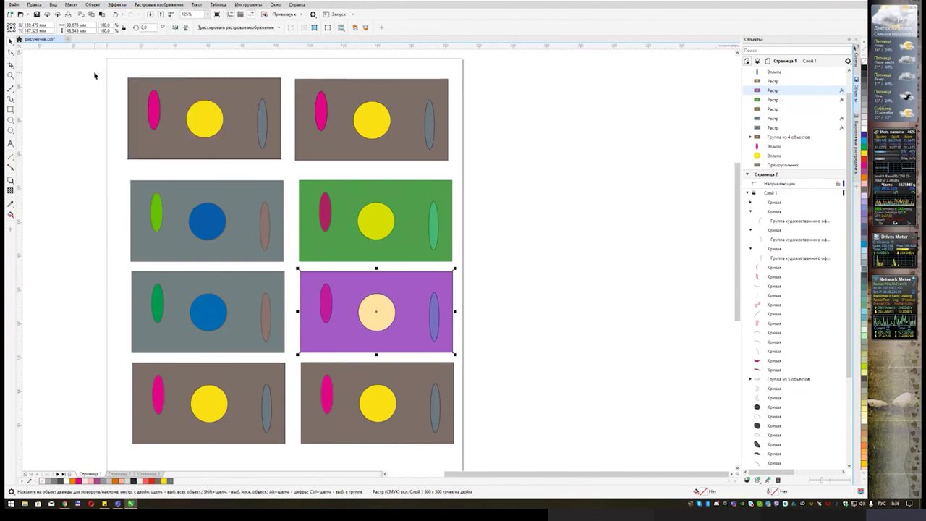
Delete all the vector groups and bitmap copies from the first page
{"action": "left_click_drag", "start_coordinate": [94, 75], "coordinate": [478, 454]}
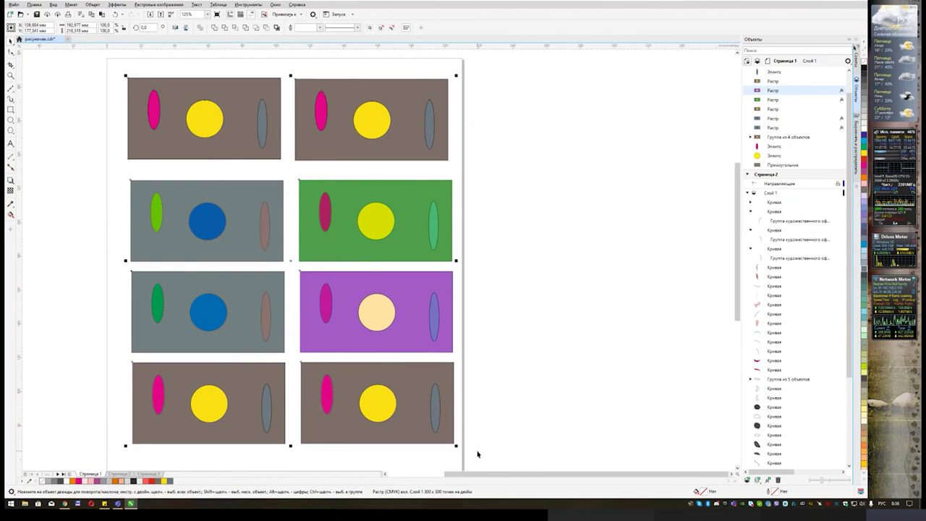
{"action": "key", "text": "Delete"}
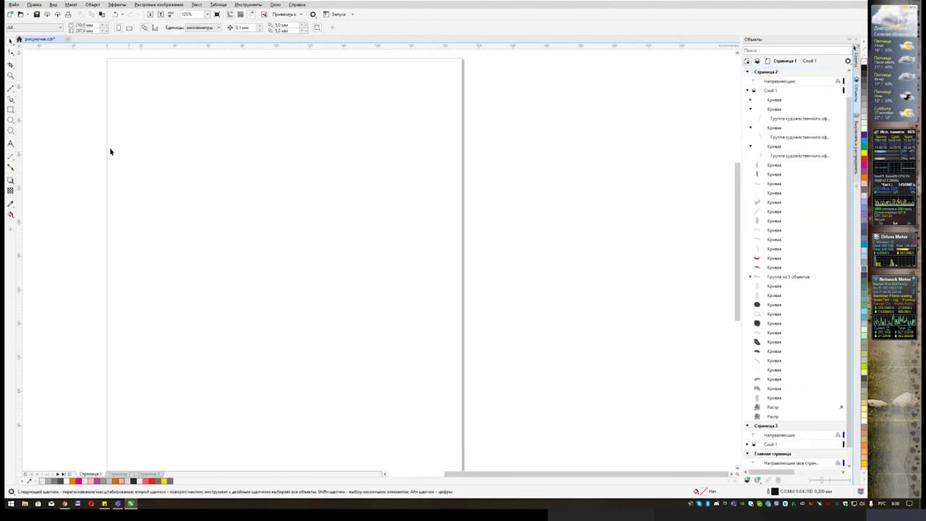
Draw a closed, downward-tapering mushroom stem about 72 mm high with the Bezier tool and fill it with orange (C0 M60 Y100 K0)
{"action": "left_click", "coordinate": [10, 121]}
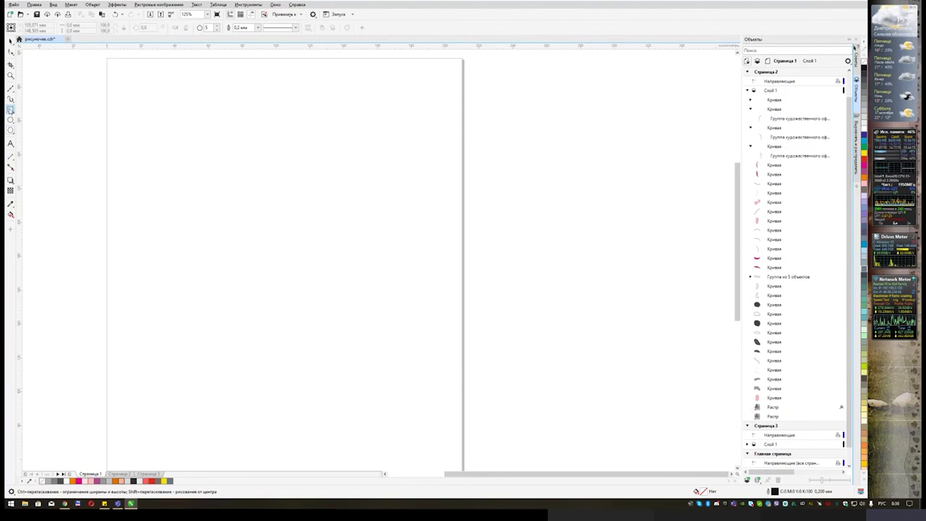
{"action": "left_click", "coordinate": [11, 89]}
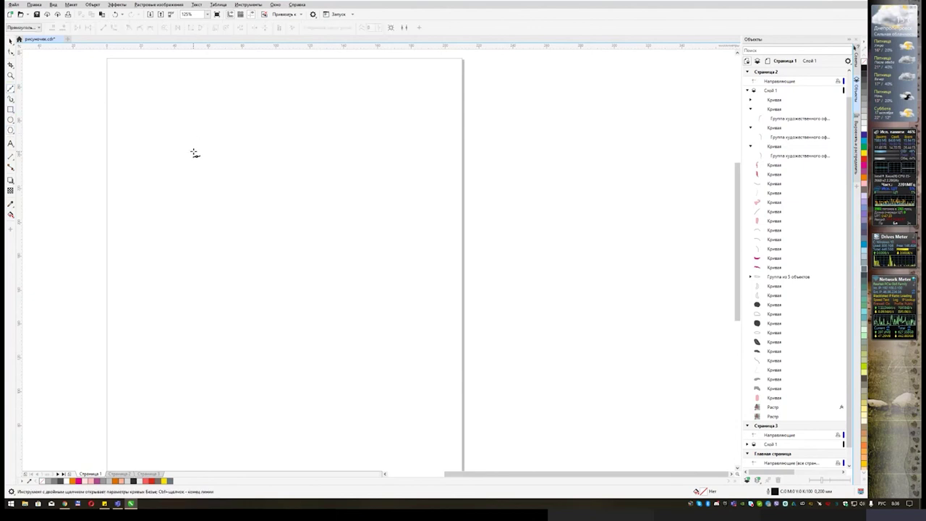
{"action": "left_click", "coordinate": [192, 151]}
{"action": "left_click", "coordinate": [230, 133]}
{"action": "left_click", "coordinate": [268, 151]}
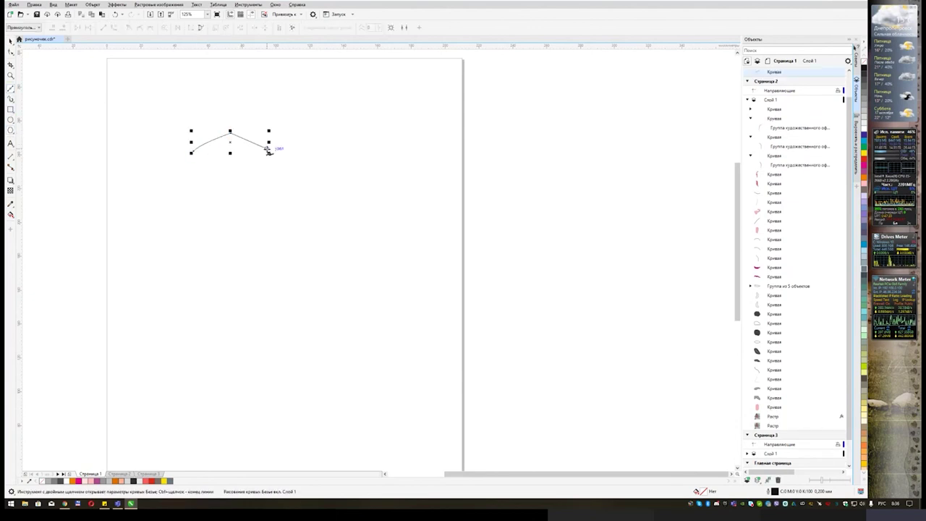
{"action": "left_click", "coordinate": [246, 251]}
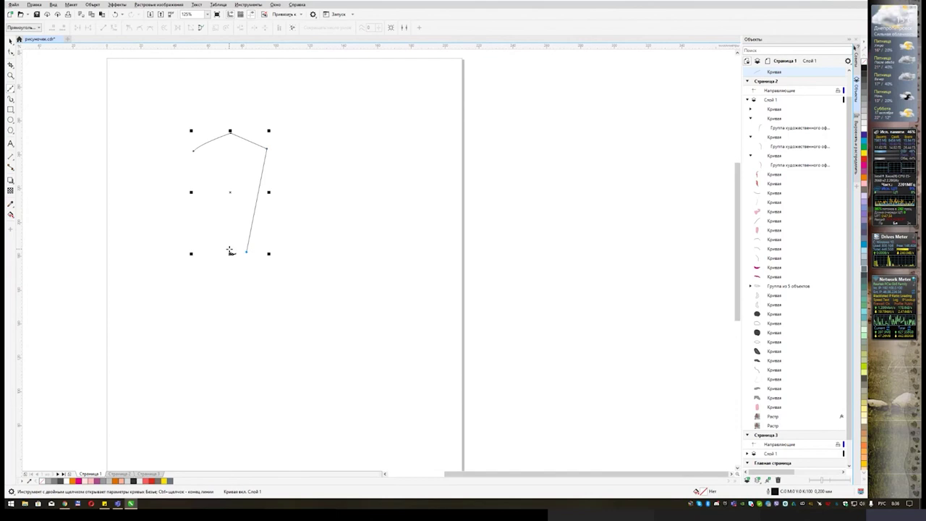
{"action": "left_click", "coordinate": [217, 253]}
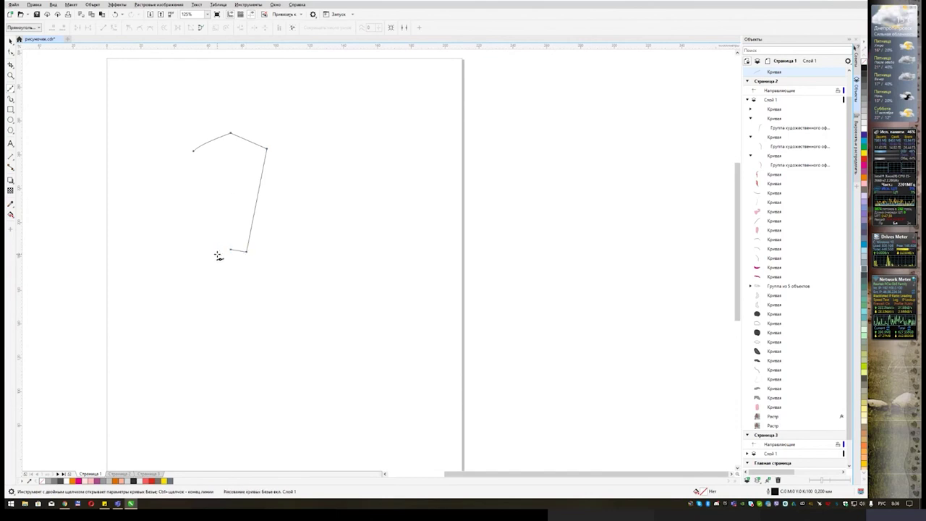
{"action": "left_click", "coordinate": [193, 151]}
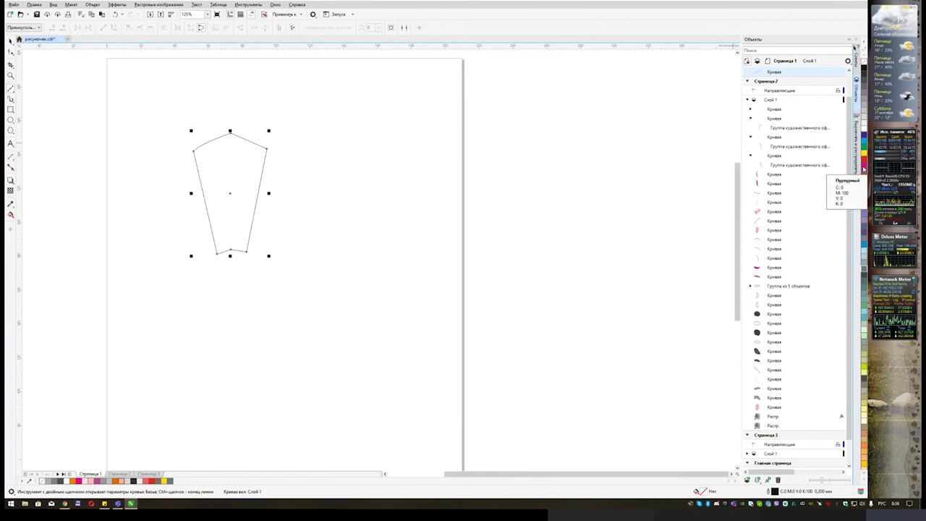
{"action": "left_click", "coordinate": [863, 178]}
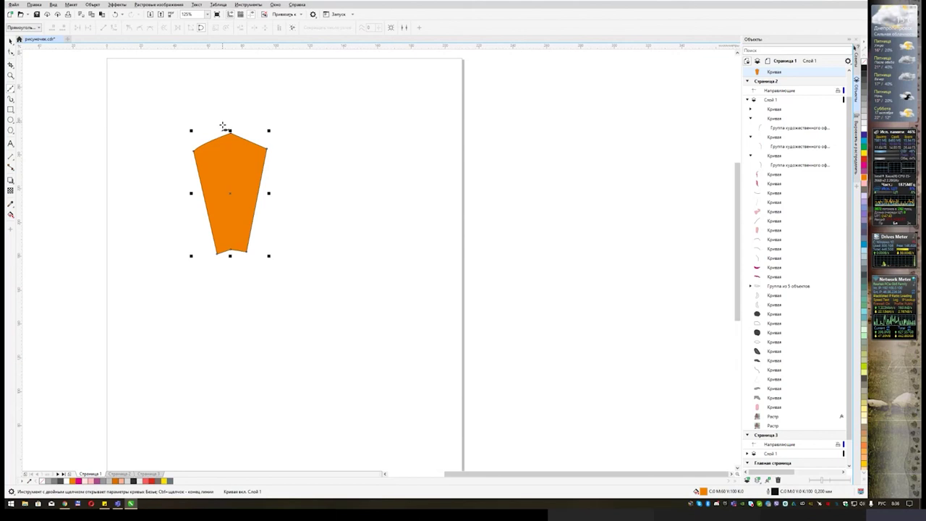
Draw a closed mushroom cap about 79 mm wide and 27 mm high over the stem's top and fill it with purple (C20 M80 Y0 K20)
{"action": "scroll", "coordinate": [230, 132], "scroll_direction": "up", "scroll_amount": 3}
{"action": "scroll", "coordinate": [251, 161], "scroll_direction": "down", "scroll_amount": 2}
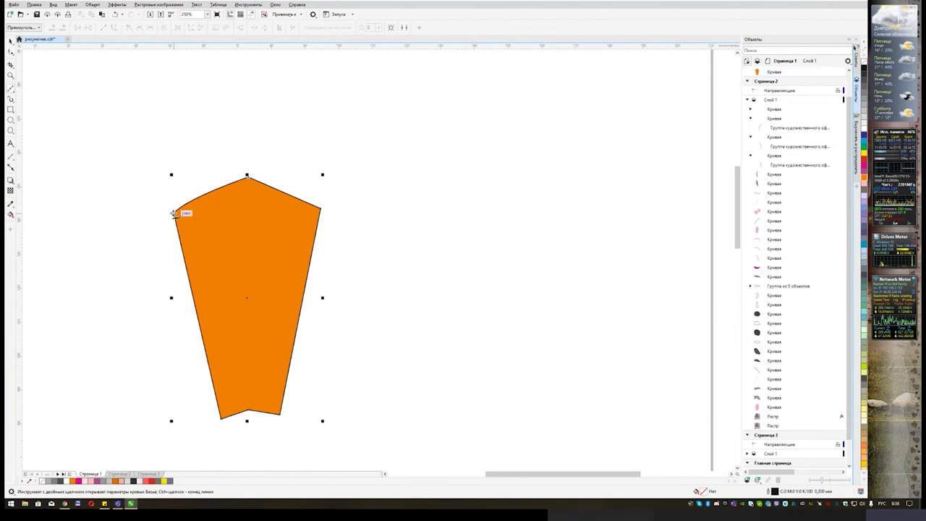
{"action": "left_click_drag", "start_coordinate": [174, 214], "coordinate": [130, 195]}
{"action": "left_click", "coordinate": [118, 165]}
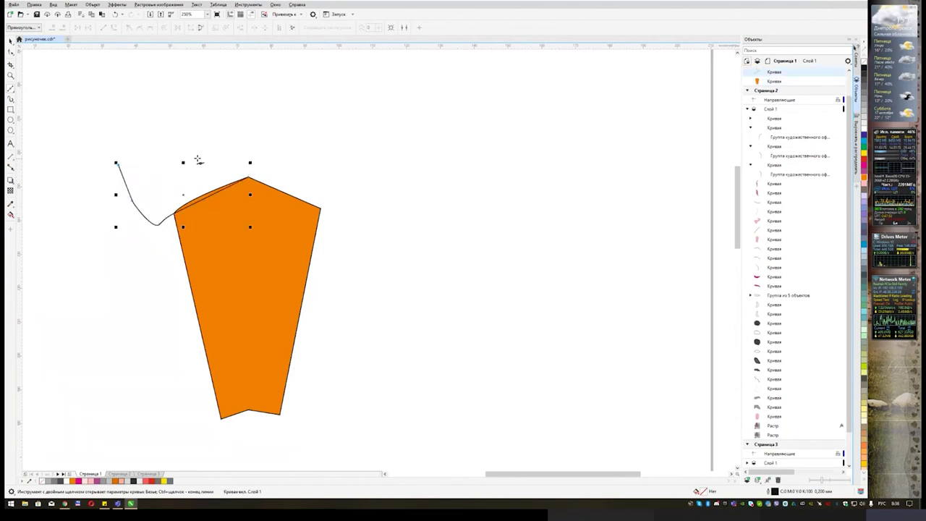
{"action": "left_click", "coordinate": [148, 146]}
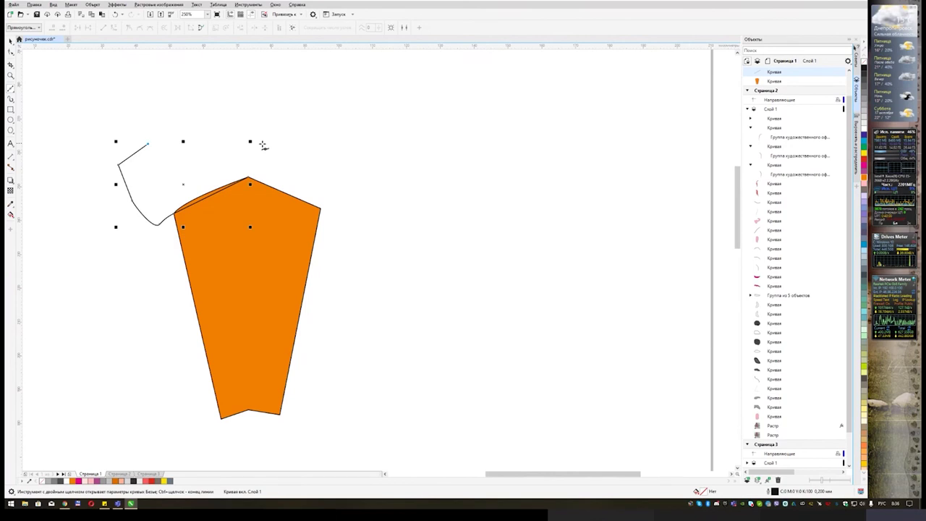
{"action": "left_click", "coordinate": [251, 131]}
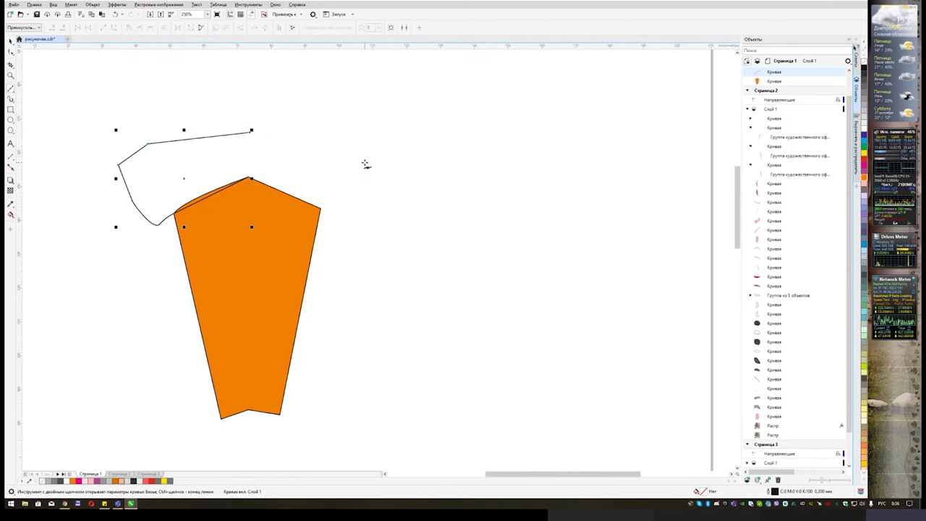
{"action": "left_click", "coordinate": [364, 161]}
{"action": "left_click", "coordinate": [385, 185]}
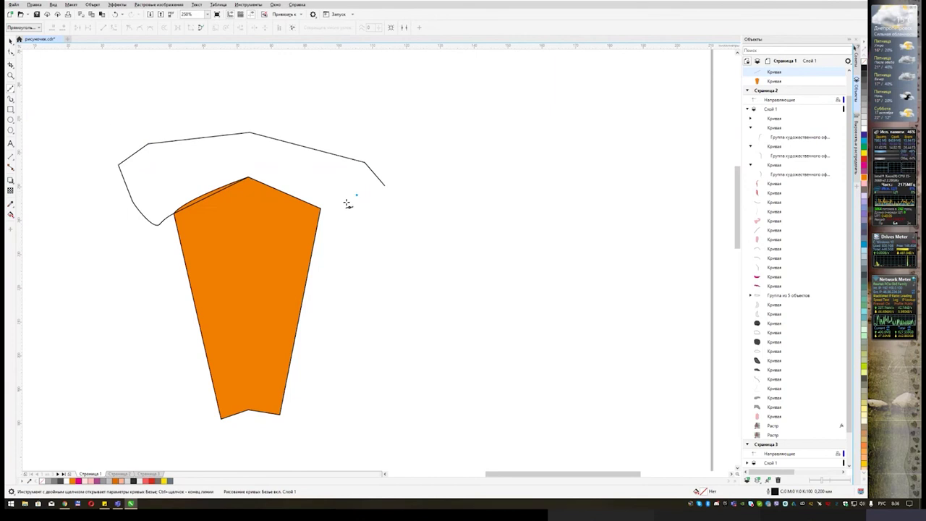
{"action": "left_click", "coordinate": [319, 207]}
{"action": "left_click", "coordinate": [249, 177]}
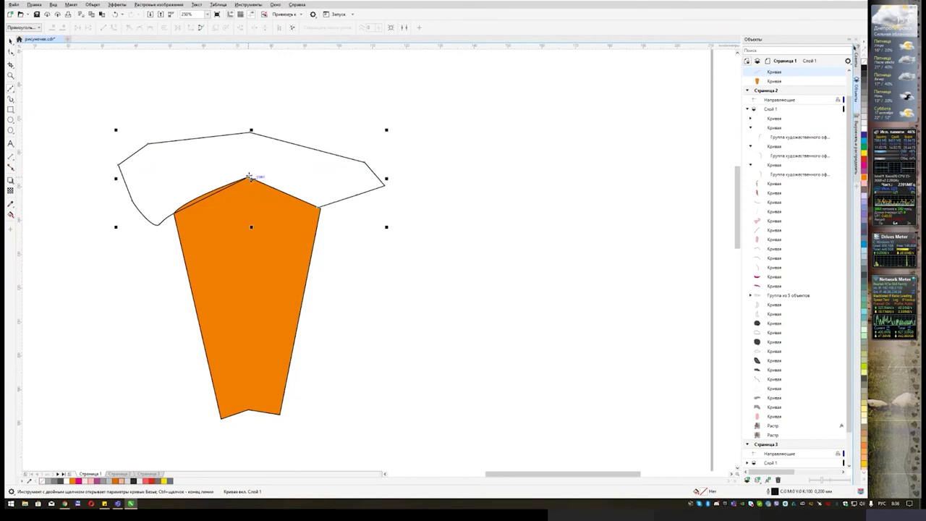
{"action": "left_click", "coordinate": [865, 175]}
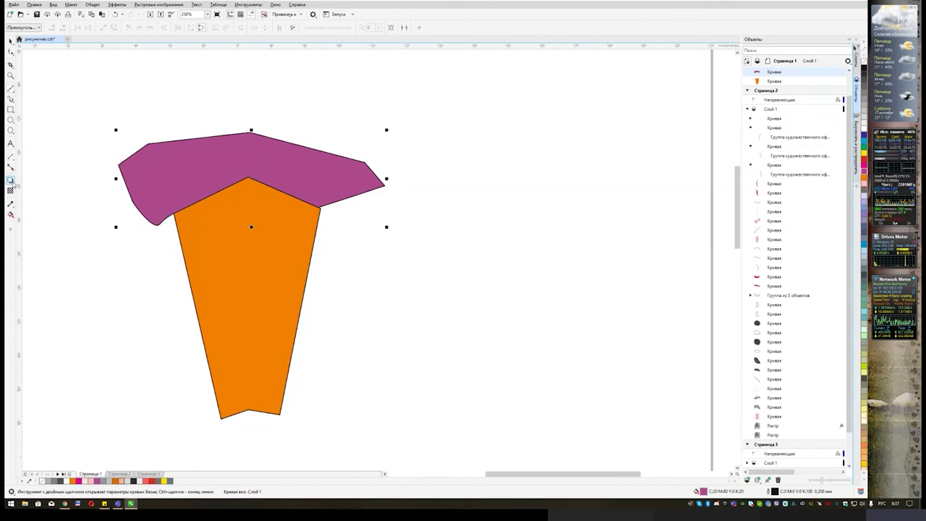
Apply a one-step inward contour to the purple cap with an offset of about 2.75 mm and set the contour fill to red
{"action": "left_click", "coordinate": [11, 180]}
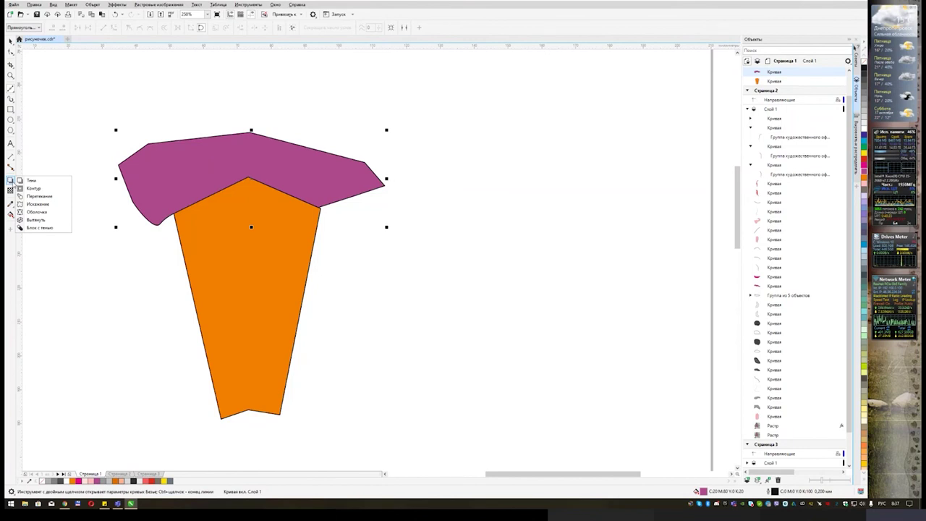
{"action": "left_click", "coordinate": [34, 189]}
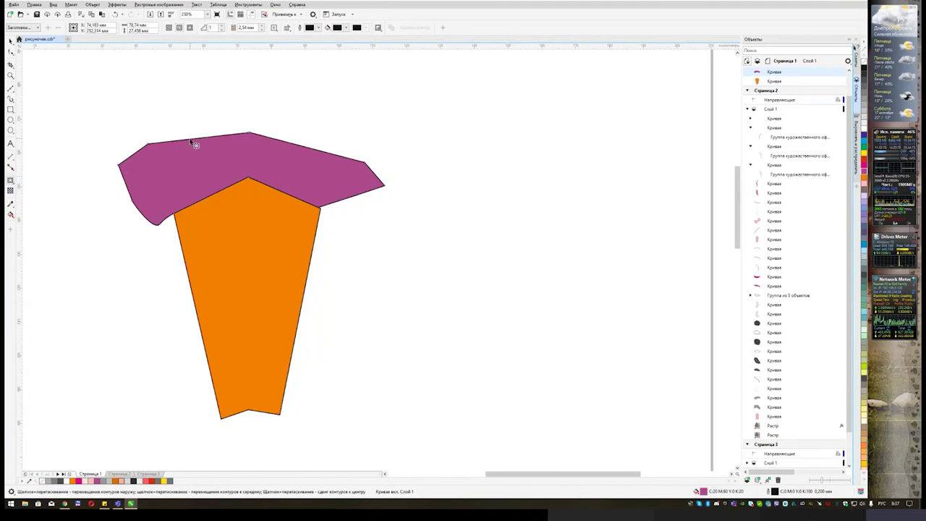
{"action": "left_click_drag", "start_coordinate": [194, 144], "coordinate": [224, 140]}
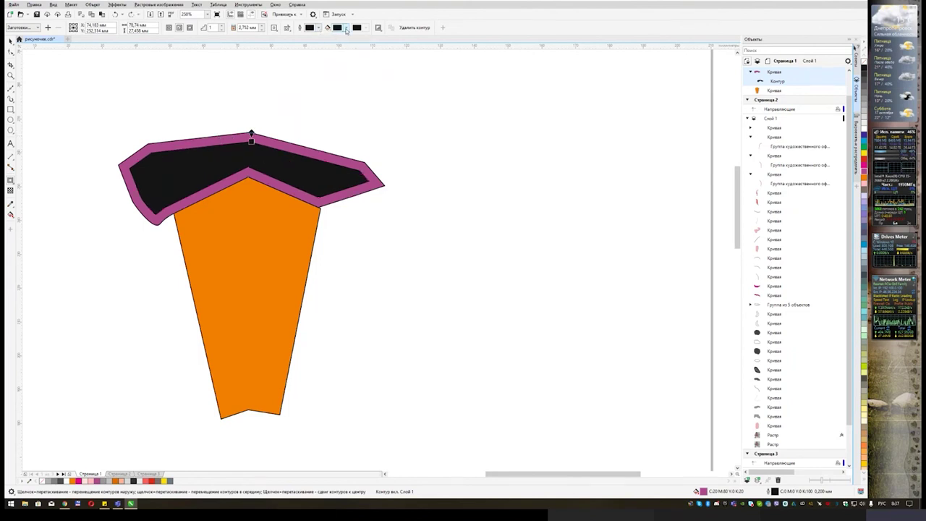
{"action": "left_click", "coordinate": [346, 28]}
{"action": "left_click", "coordinate": [368, 74]}
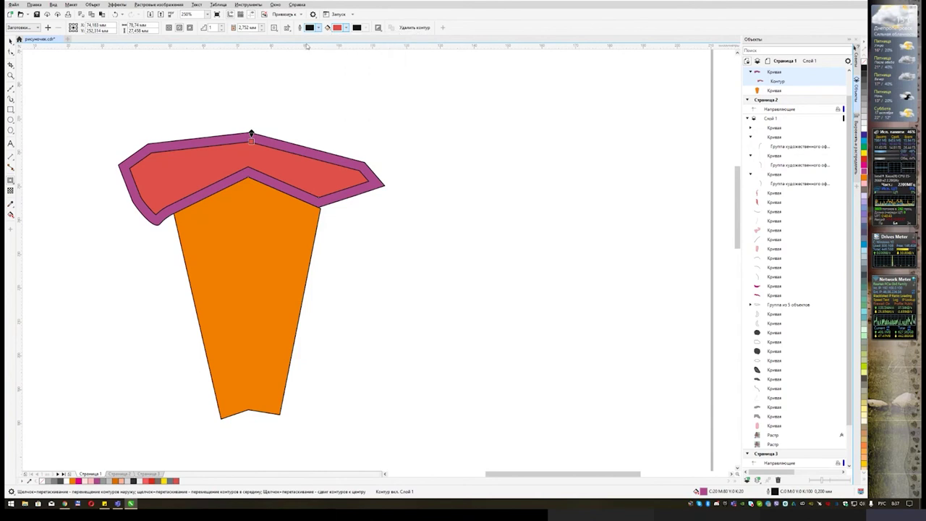
Set the cap's contour to 7 steps with an offset of 0.752 mm
{"action": "left_click", "coordinate": [223, 26]}
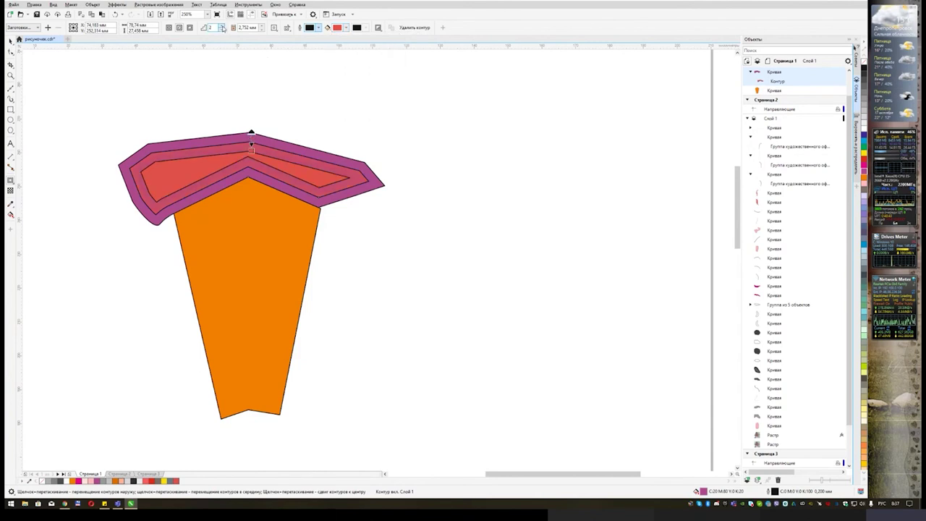
{"action": "left_click", "coordinate": [223, 26]}
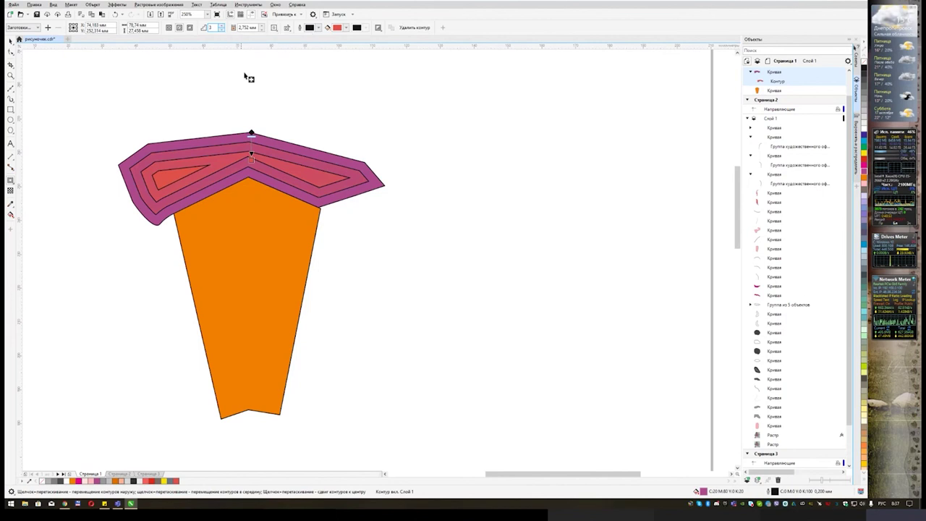
{"action": "left_click", "coordinate": [263, 31]}
{"action": "left_click", "coordinate": [263, 30]}
{"action": "left_click", "coordinate": [263, 30]}
{"action": "left_click", "coordinate": [262, 31]}
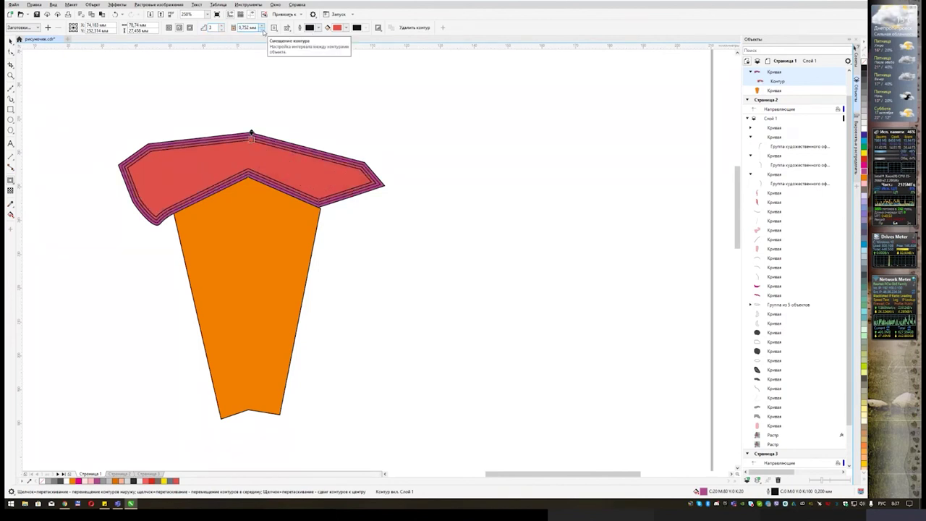
{"action": "left_click", "coordinate": [220, 25]}
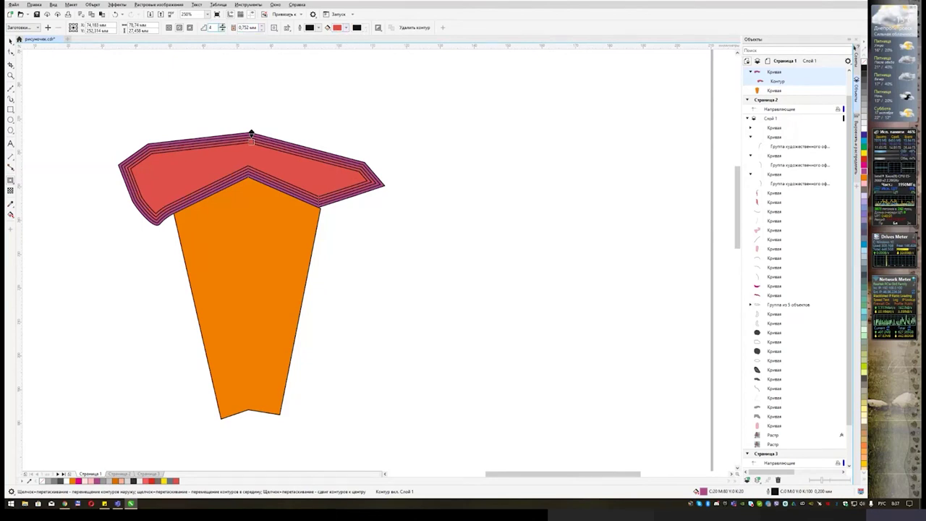
{"action": "left_click", "coordinate": [222, 25]}
{"action": "left_click", "coordinate": [222, 25]}
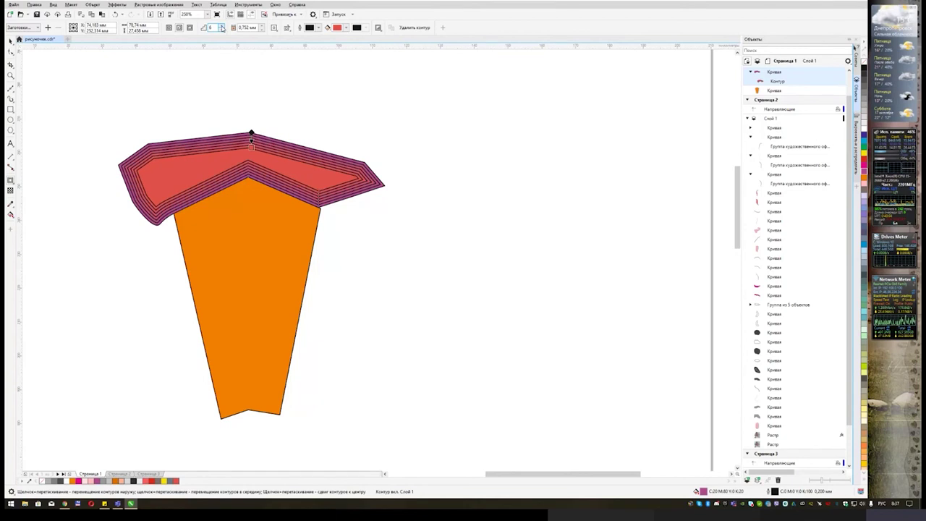
{"action": "left_click", "coordinate": [222, 25]}
{"action": "left_click", "coordinate": [253, 229]}
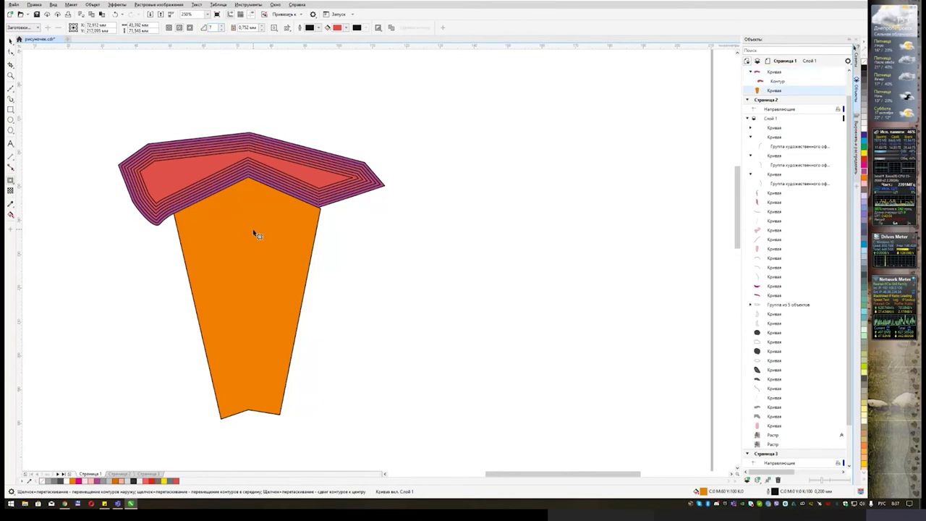
Apply an inward contour with 7 steps to the orange mushroom stem
{"action": "left_click", "coordinate": [11, 40]}
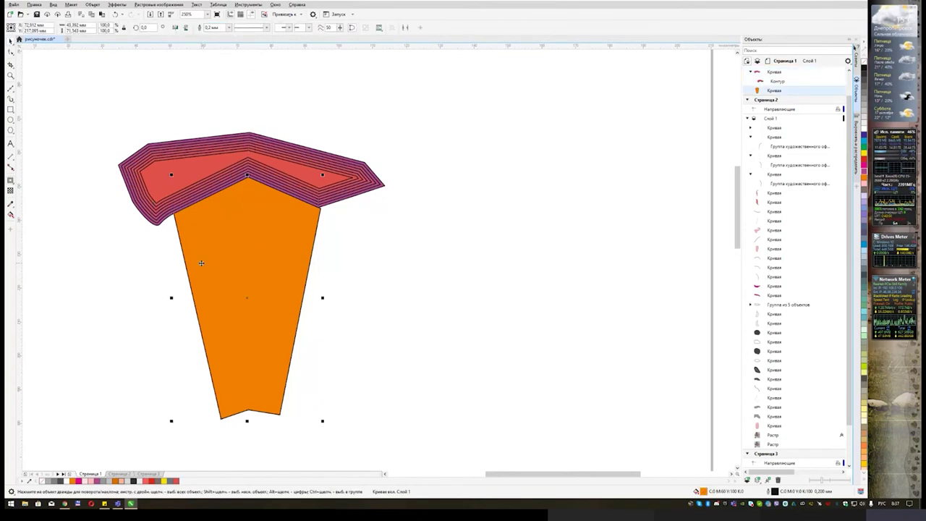
{"action": "left_click", "coordinate": [11, 180]}
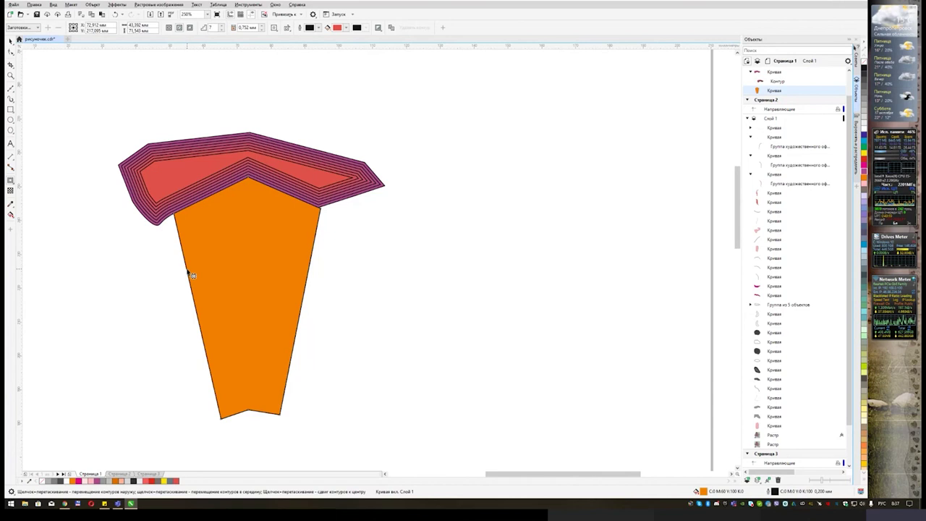
{"action": "left_click_drag", "start_coordinate": [188, 273], "coordinate": [194, 273]}
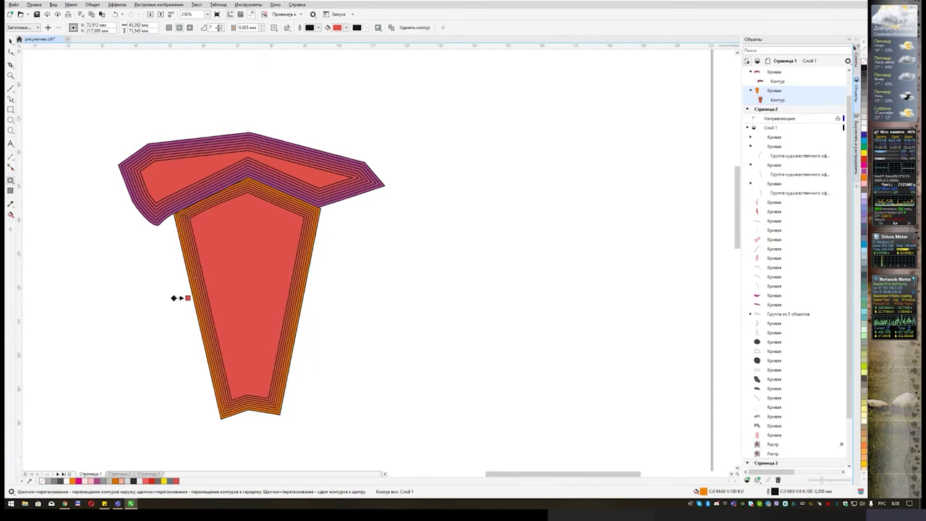
Set the stem's contour to 15 steps with an offset of 1.105 mm
{"action": "left_click", "coordinate": [221, 26]}
{"action": "left_click", "coordinate": [222, 26]}
{"action": "left_click", "coordinate": [222, 26]}
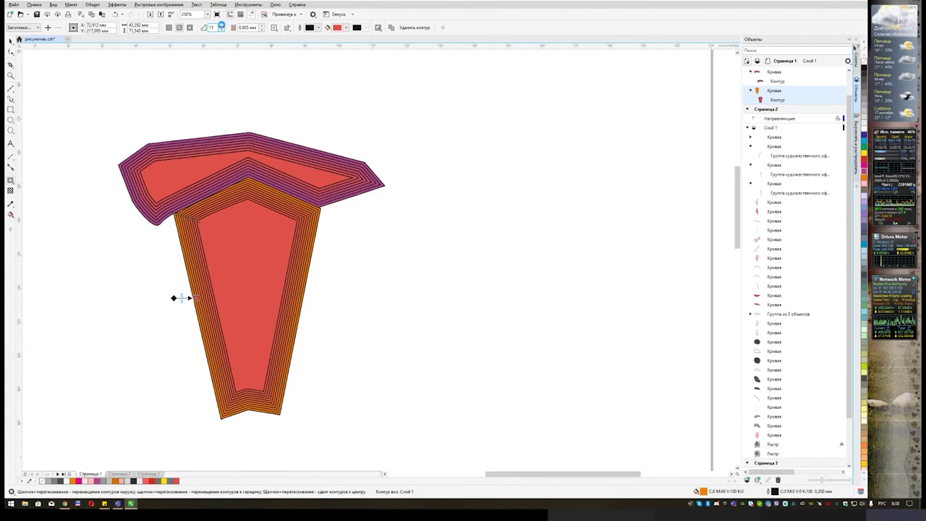
{"action": "left_click", "coordinate": [222, 26]}
{"action": "left_click", "coordinate": [222, 26]}
{"action": "left_click", "coordinate": [222, 26]}
{"action": "left_click", "coordinate": [222, 26]}
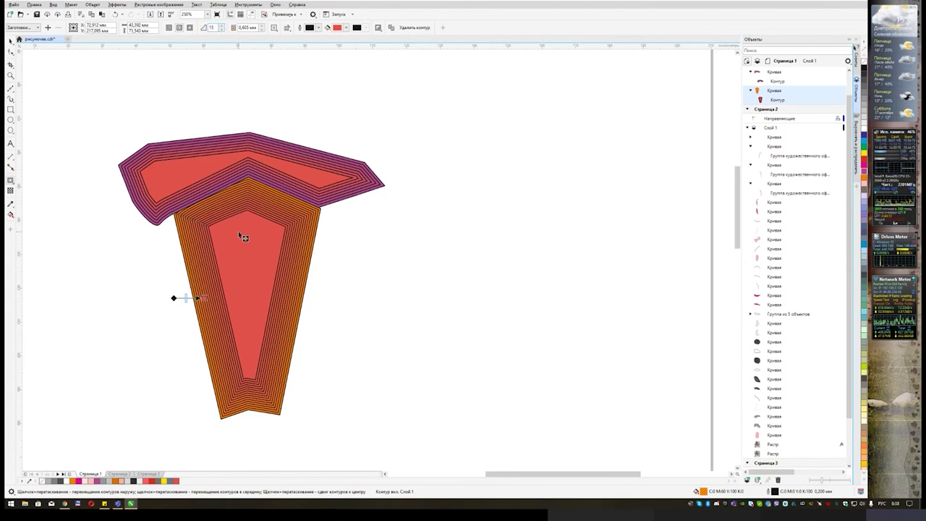
{"action": "left_click", "coordinate": [263, 25]}
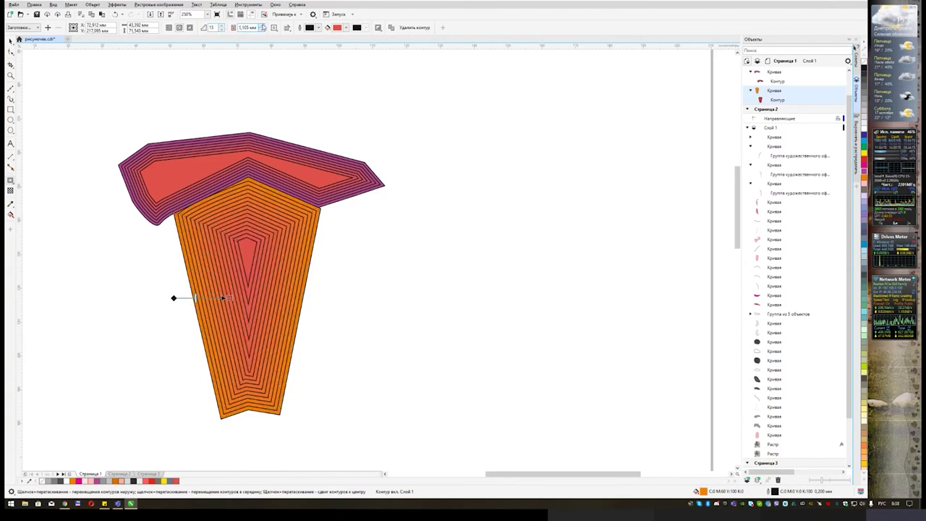
Group the contoured cap and stem, and place the group's rotation centre just below the stem's base
{"action": "left_click_drag", "start_coordinate": [295, 208], "coordinate": [296, 160]}
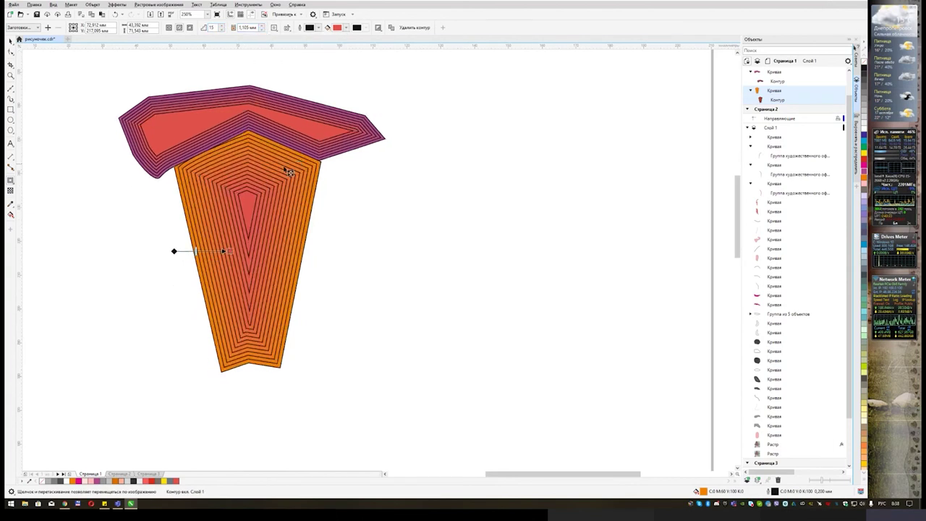
{"action": "left_click", "coordinate": [13, 42]}
{"action": "left_click_drag", "start_coordinate": [78, 58], "coordinate": [420, 405]}
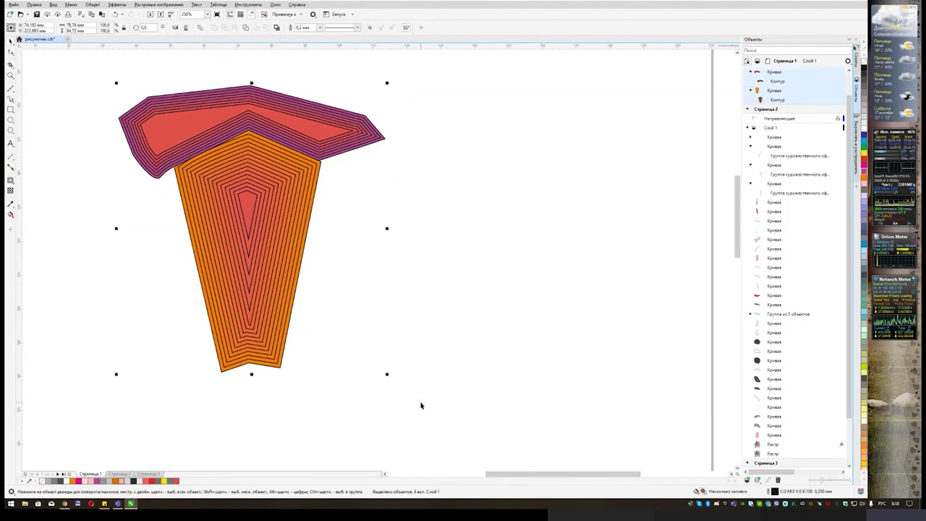
{"action": "key", "text": "ctrl+g"}
{"action": "left_click", "coordinate": [289, 187]}
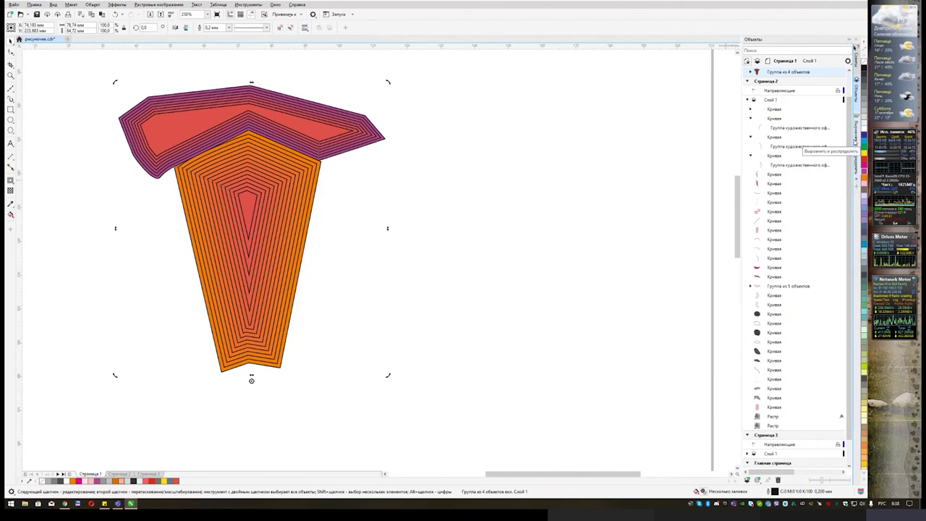
Rotate the mushroom group by 125° with 1 copy around the centre below its stem, applying the transformation three times
{"action": "left_click", "coordinate": [274, 5]}
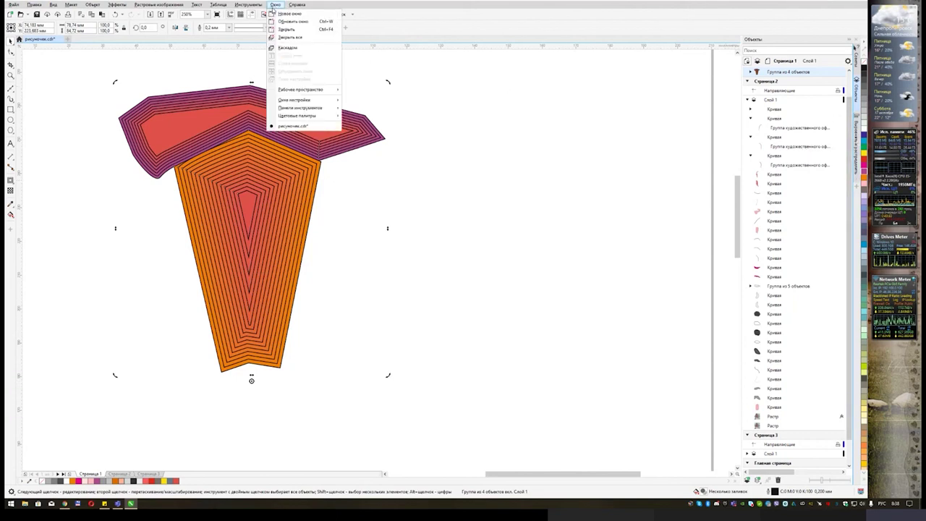
{"action": "mouse_move", "coordinate": [324, 99]}
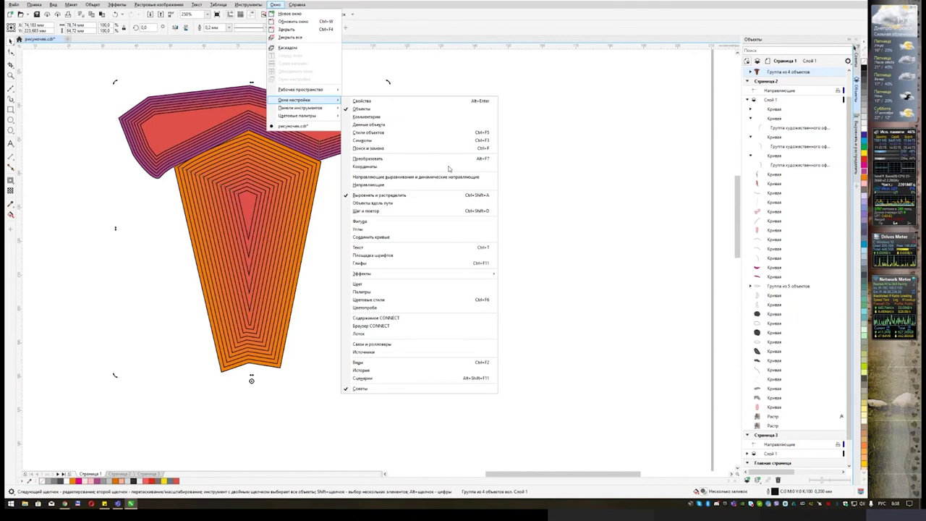
{"action": "mouse_move", "coordinate": [474, 274]}
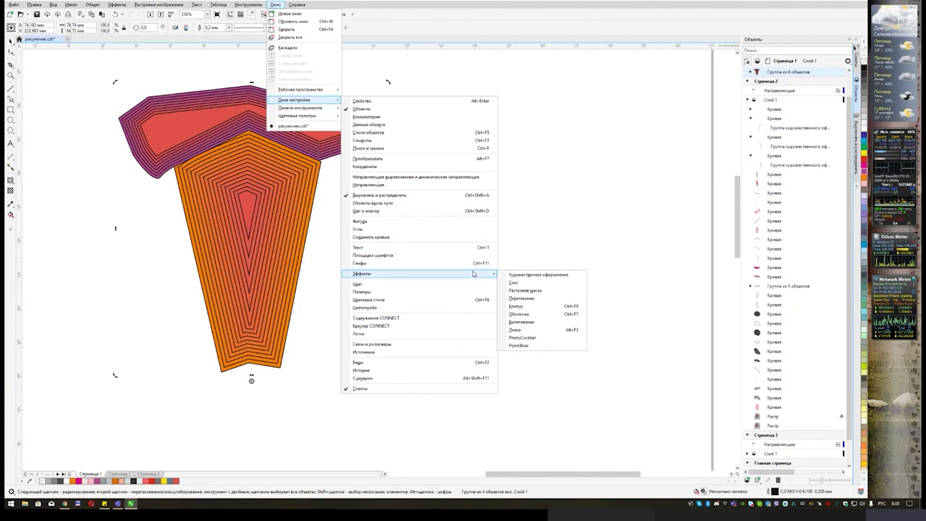
{"action": "left_click", "coordinate": [451, 158]}
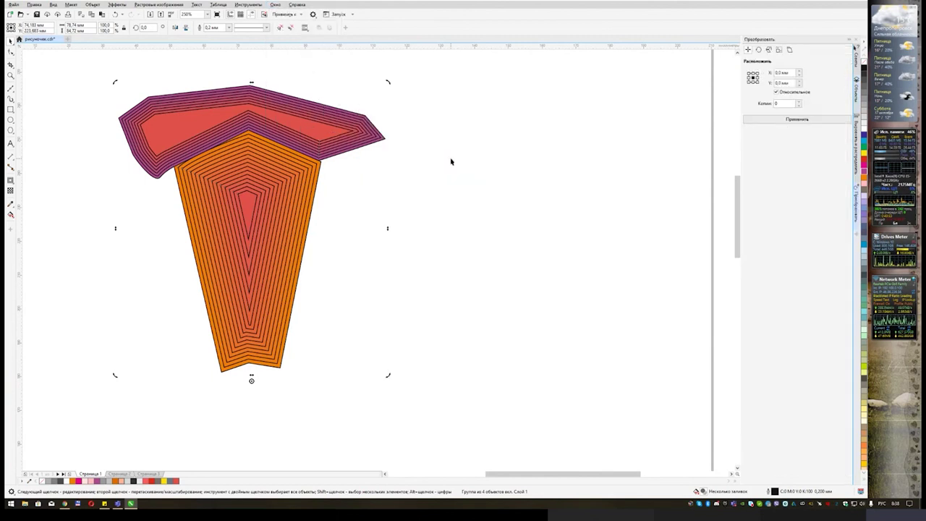
{"action": "left_click", "coordinate": [761, 51]}
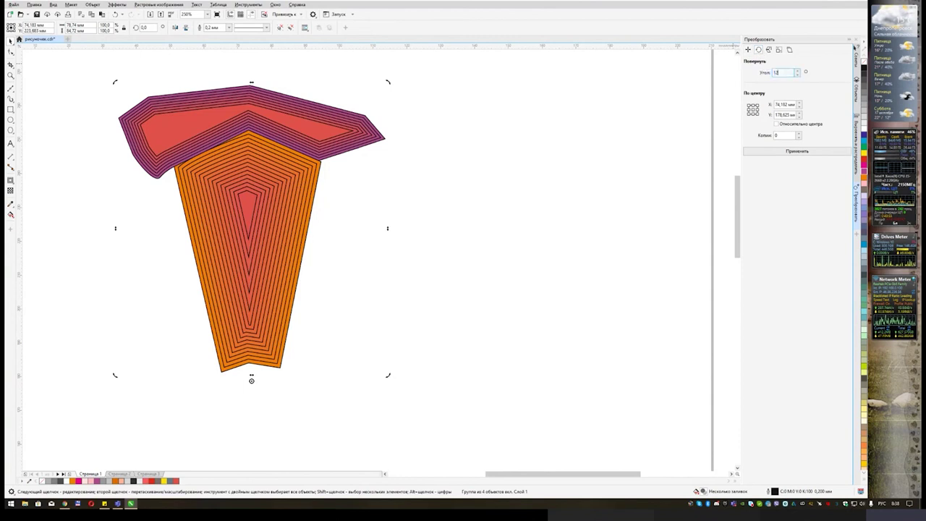
{"action": "type", "text": "5"}
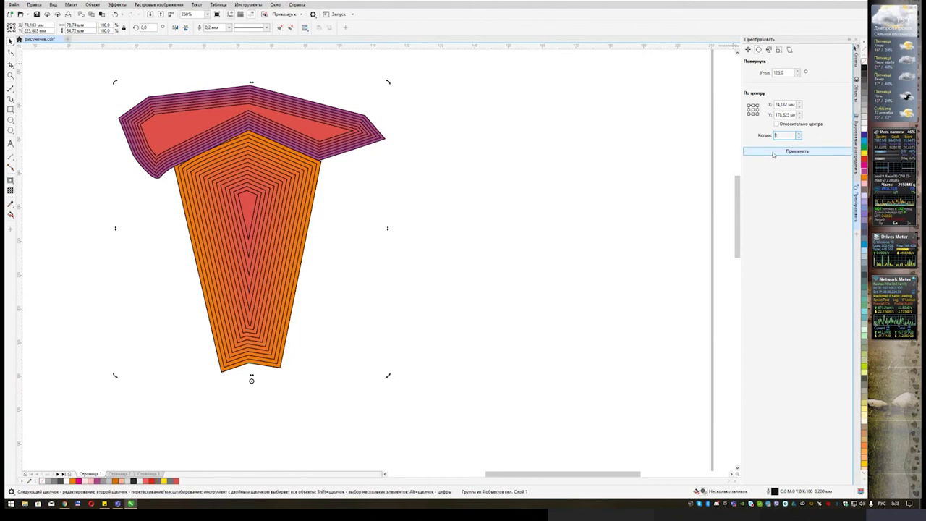
{"action": "left_click", "coordinate": [773, 152]}
{"action": "left_click", "coordinate": [773, 154]}
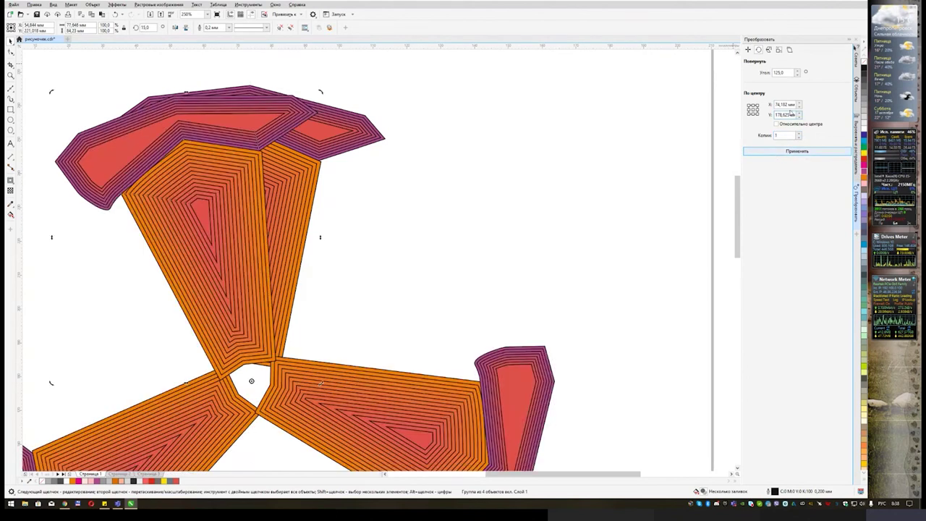
Set the rotation angle to 14° with 1 copy and apply it repeatedly until the mushrooms form a closed ring, then deselect everything
{"action": "double_click", "coordinate": [780, 73]}
{"action": "type", "text": "1"}
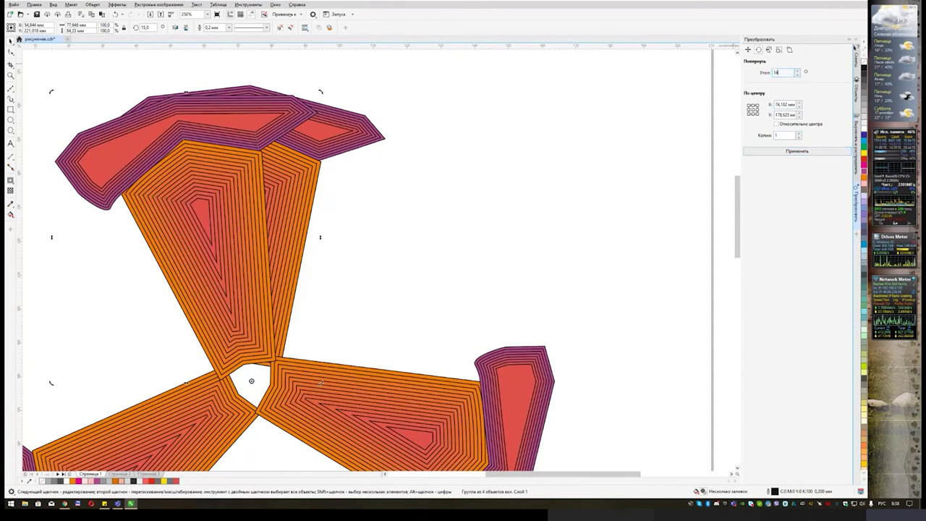
{"action": "type", "text": "4"}
{"action": "key", "text": "Return"}
{"action": "left_click", "coordinate": [806, 152]}
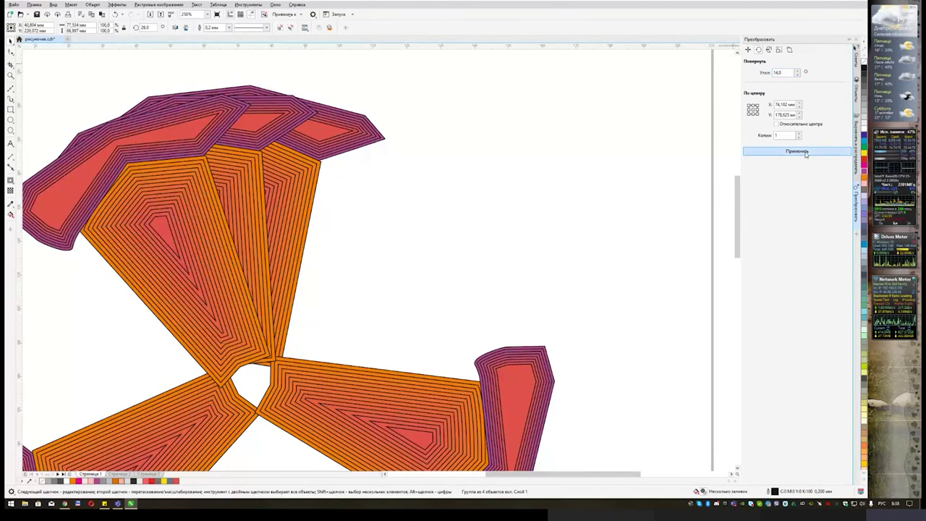
{"action": "left_click", "coordinate": [806, 153]}
{"action": "left_click", "coordinate": [806, 153]}
{"action": "left_click", "coordinate": [806, 153]}
{"action": "left_click", "coordinate": [806, 153]}
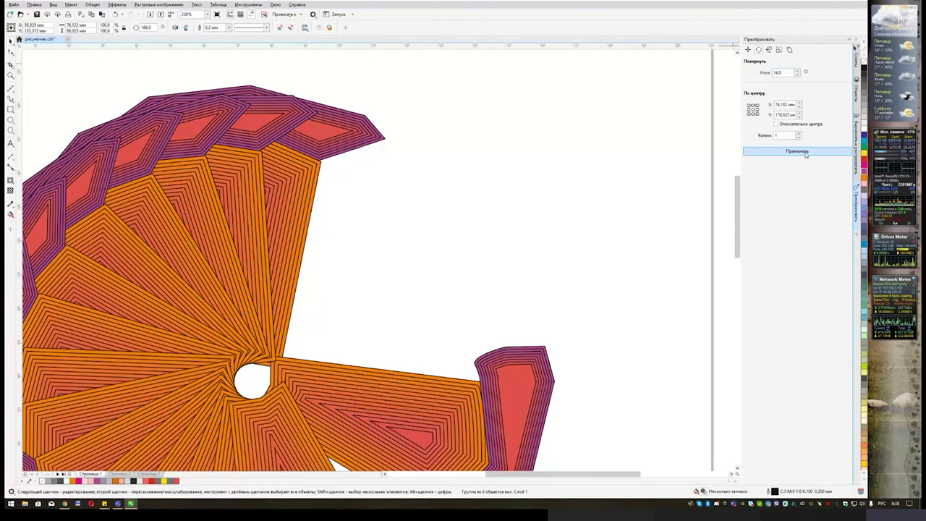
{"action": "left_click", "coordinate": [806, 154]}
{"action": "left_click", "coordinate": [806, 153]}
{"action": "left_click", "coordinate": [806, 153]}
{"action": "left_click", "coordinate": [806, 153]}
{"action": "left_click", "coordinate": [806, 153]}
{"action": "left_click", "coordinate": [806, 154]}
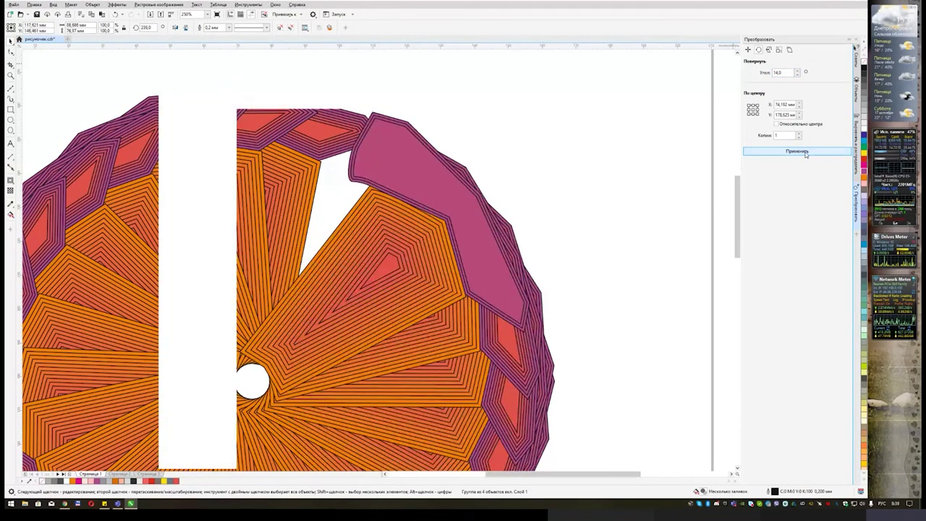
{"action": "left_click_drag", "start_coordinate": [429, 149], "coordinate": [443, 141]}
{"action": "scroll", "coordinate": [442, 141], "scroll_direction": "down", "scroll_amount": 3}
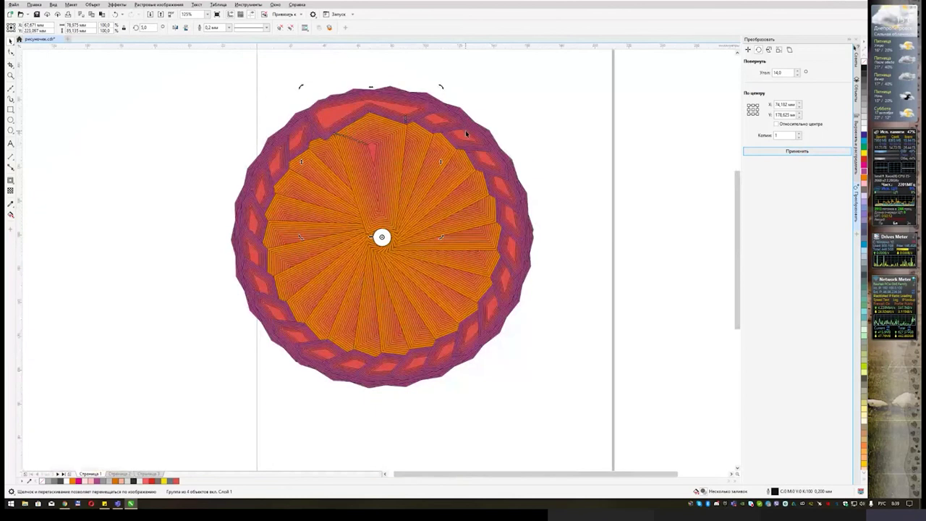
{"action": "key", "text": "Escape"}
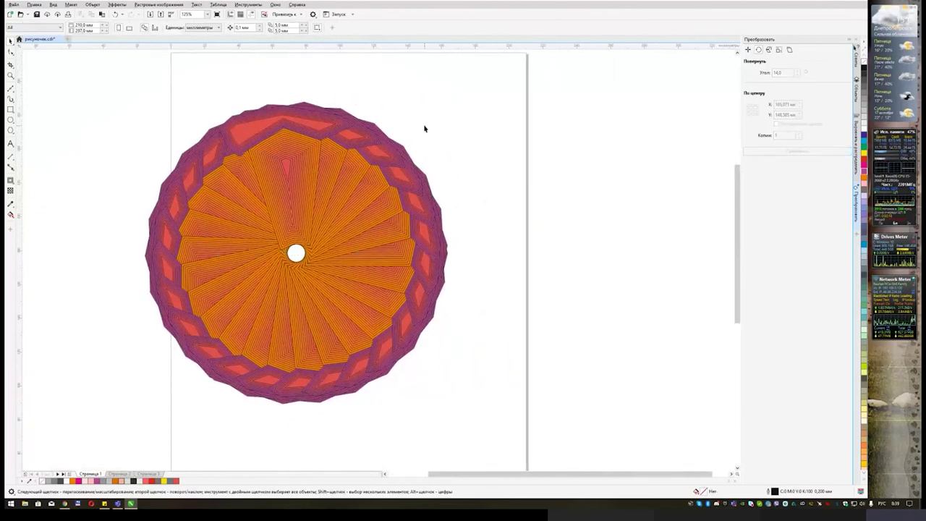